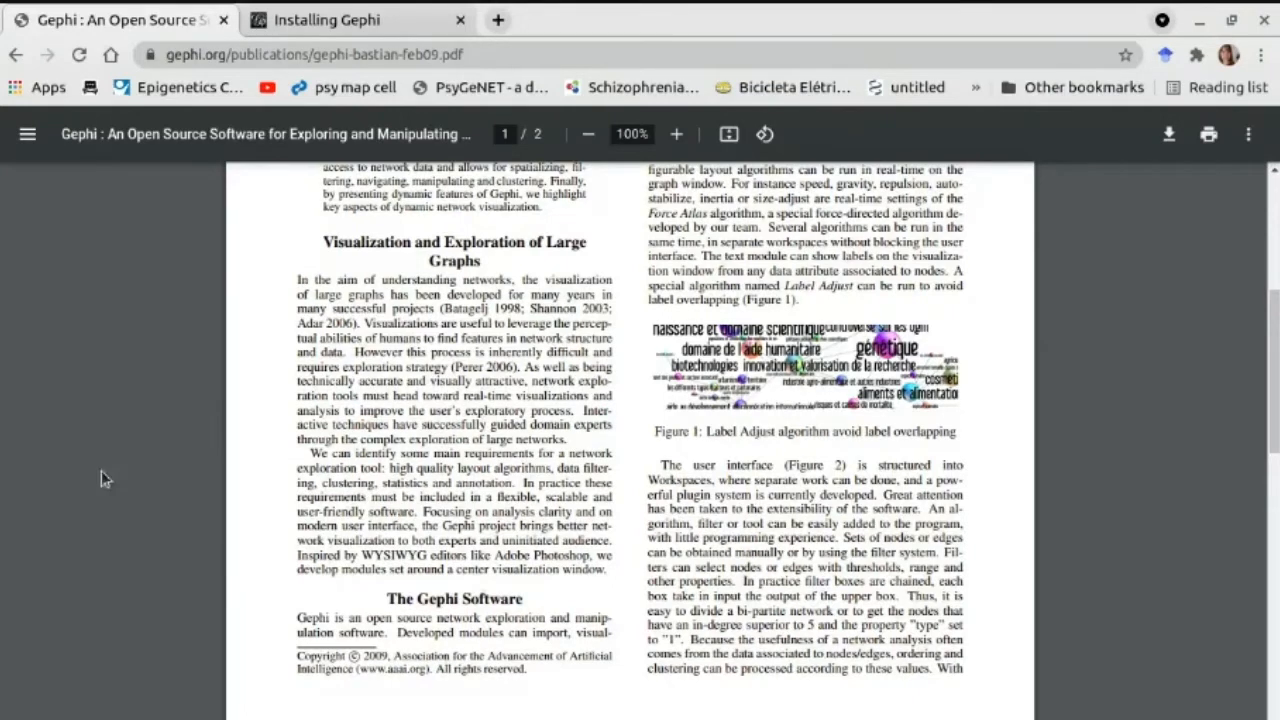
Read through the Gephi paper, covering its visualization features, label adjustment, SVG export and future work sections.
{"action": "scroll", "coordinate": [710, 400], "scroll_direction": "up", "scroll_amount": 4}
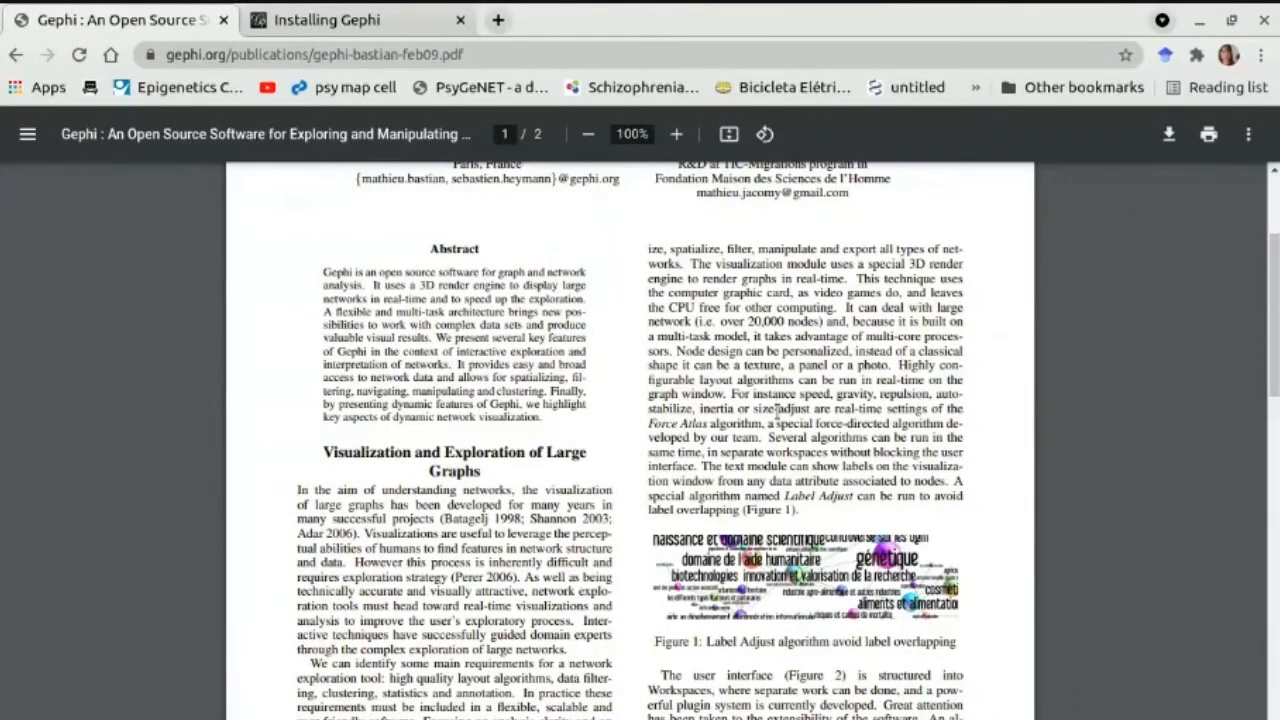
{"action": "scroll", "coordinate": [776, 410], "scroll_direction": "down", "scroll_amount": 1}
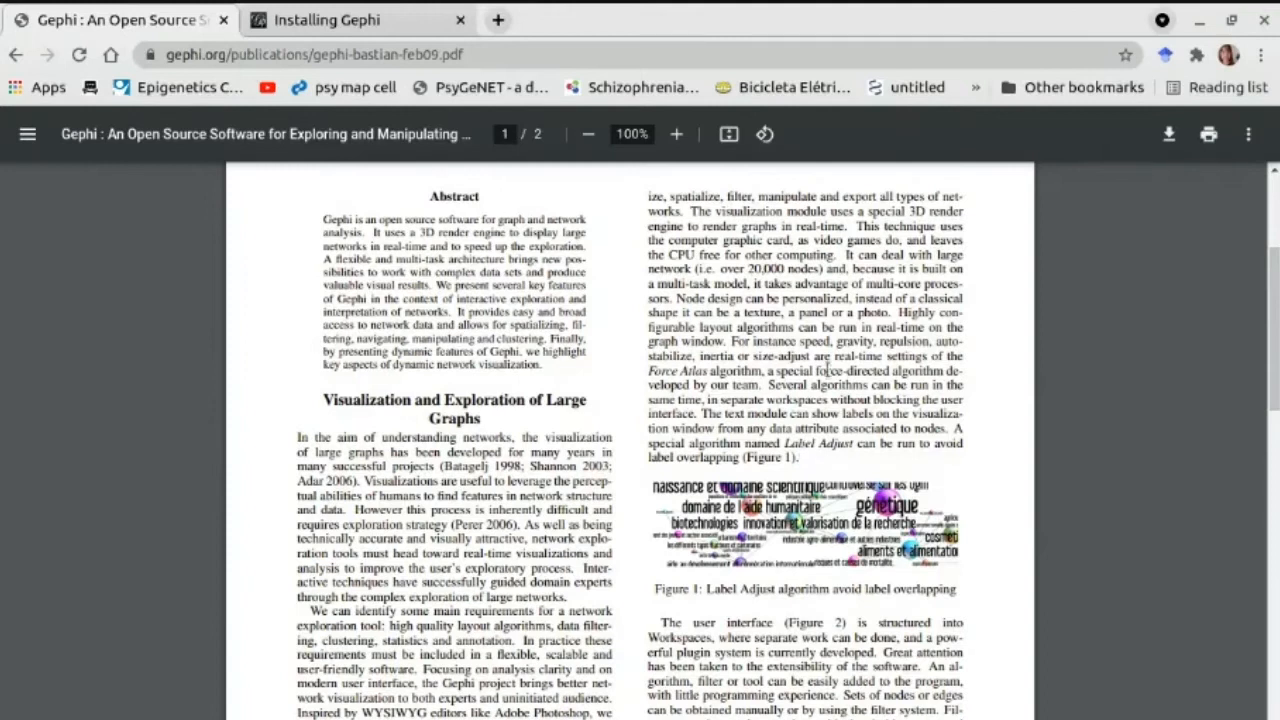
{"action": "scroll", "coordinate": [928, 420], "scroll_direction": "down", "scroll_amount": 1}
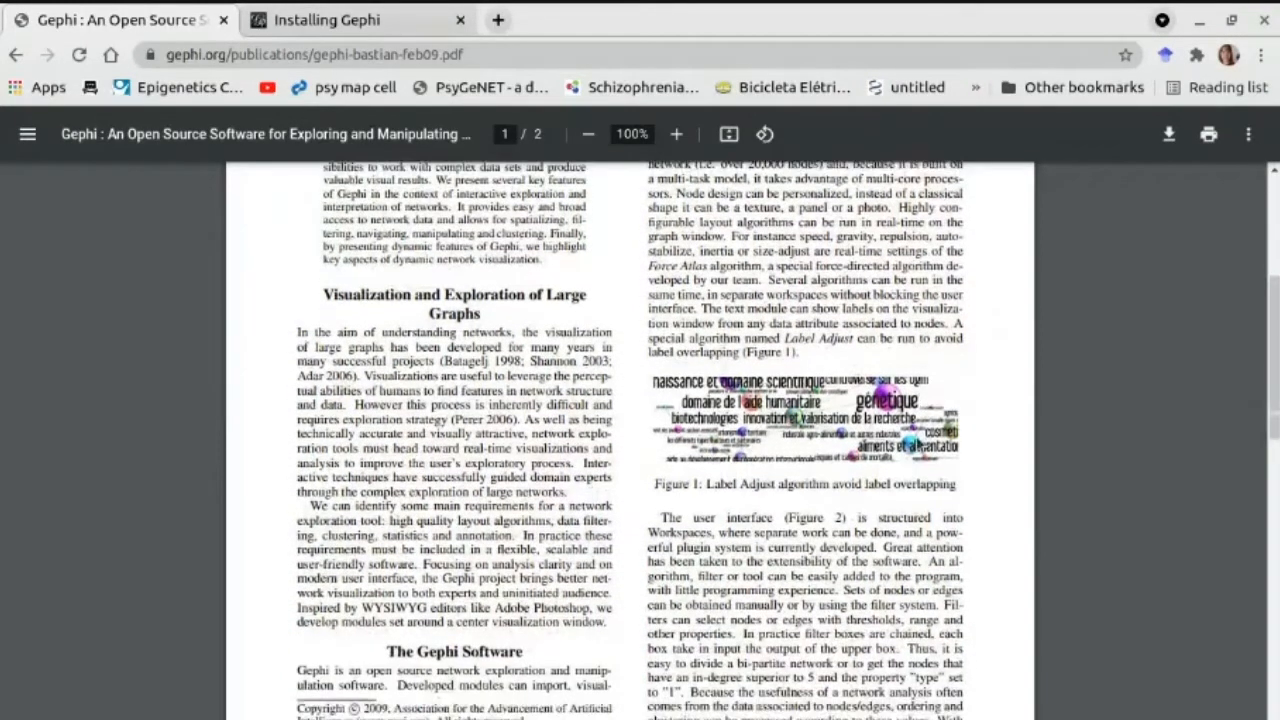
{"action": "scroll", "coordinate": [341, 438], "scroll_direction": "down", "scroll_amount": 8}
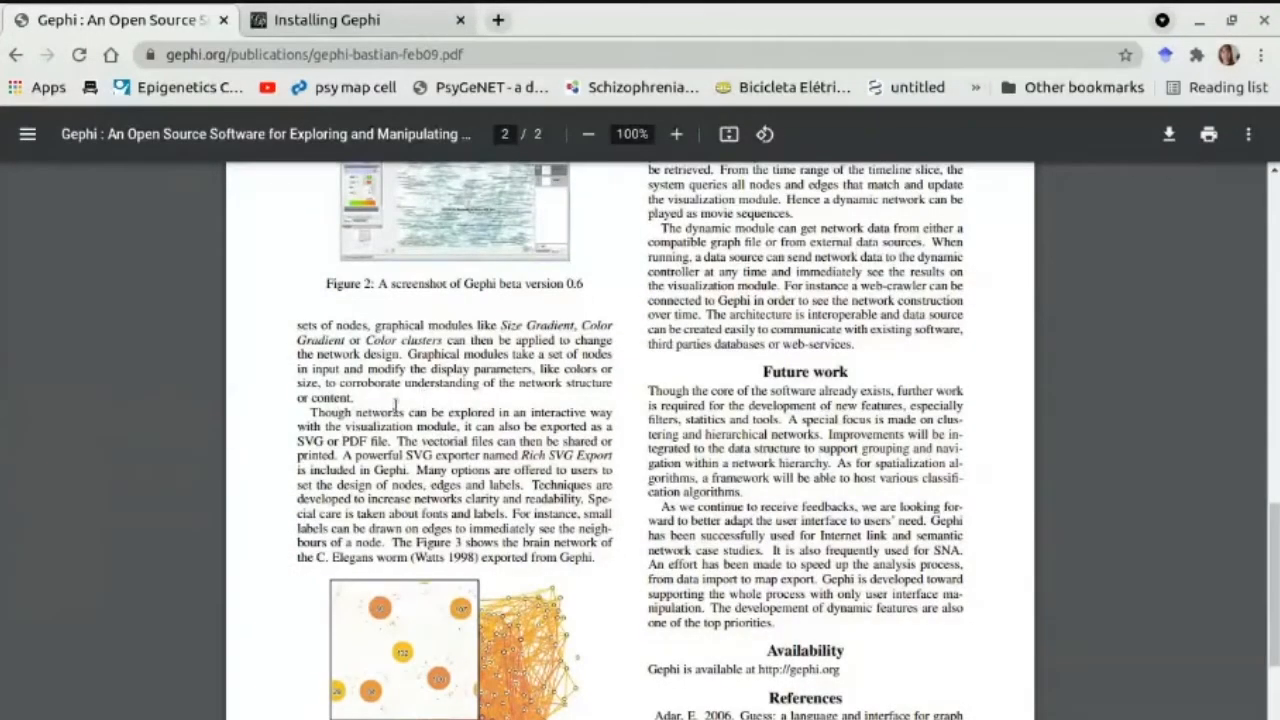
{"action": "scroll", "coordinate": [376, 440], "scroll_direction": "down", "scroll_amount": 1}
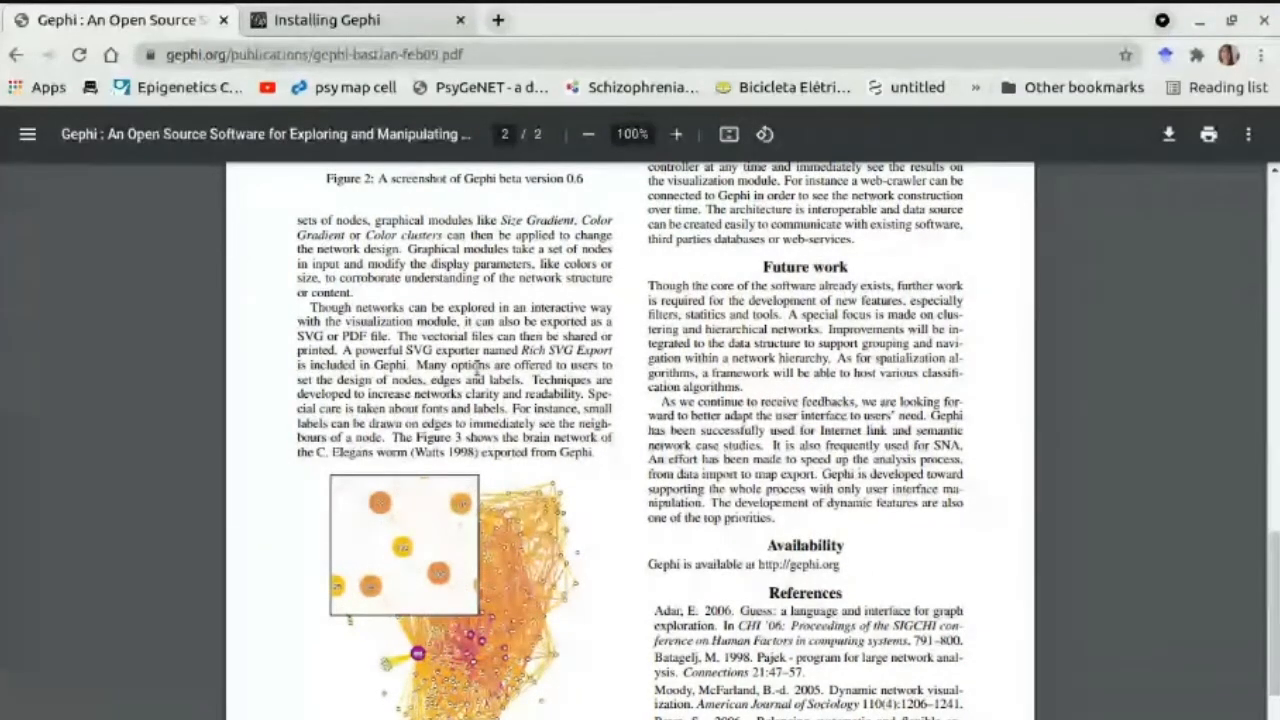
{"action": "scroll", "coordinate": [478, 368], "scroll_direction": "down", "scroll_amount": 2}
{"action": "scroll", "coordinate": [478, 368], "scroll_direction": "up", "scroll_amount": 3}
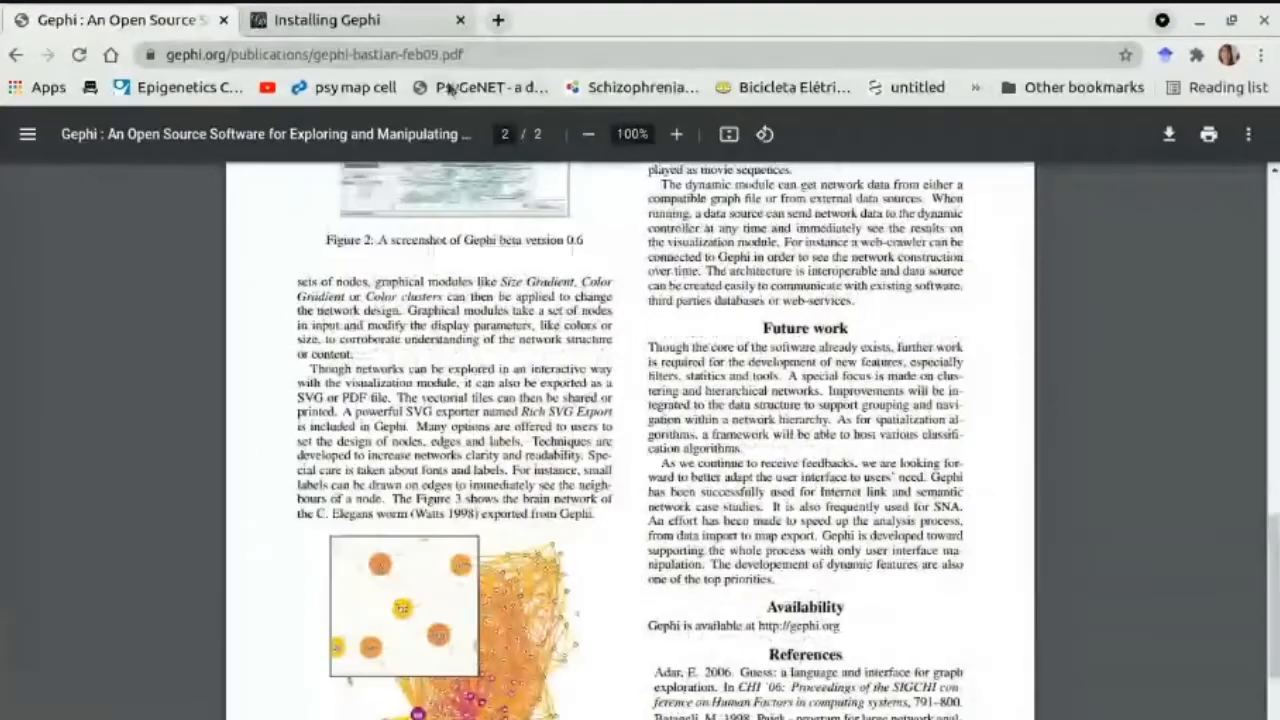
Review the Installing Gephi page for the Windows, Mac OS X and Linux instructions, plus the troubleshooting and memory settings.
{"action": "left_click", "coordinate": [385, 22]}
{"action": "scroll", "coordinate": [420, 365], "scroll_direction": "up", "scroll_amount": 3}
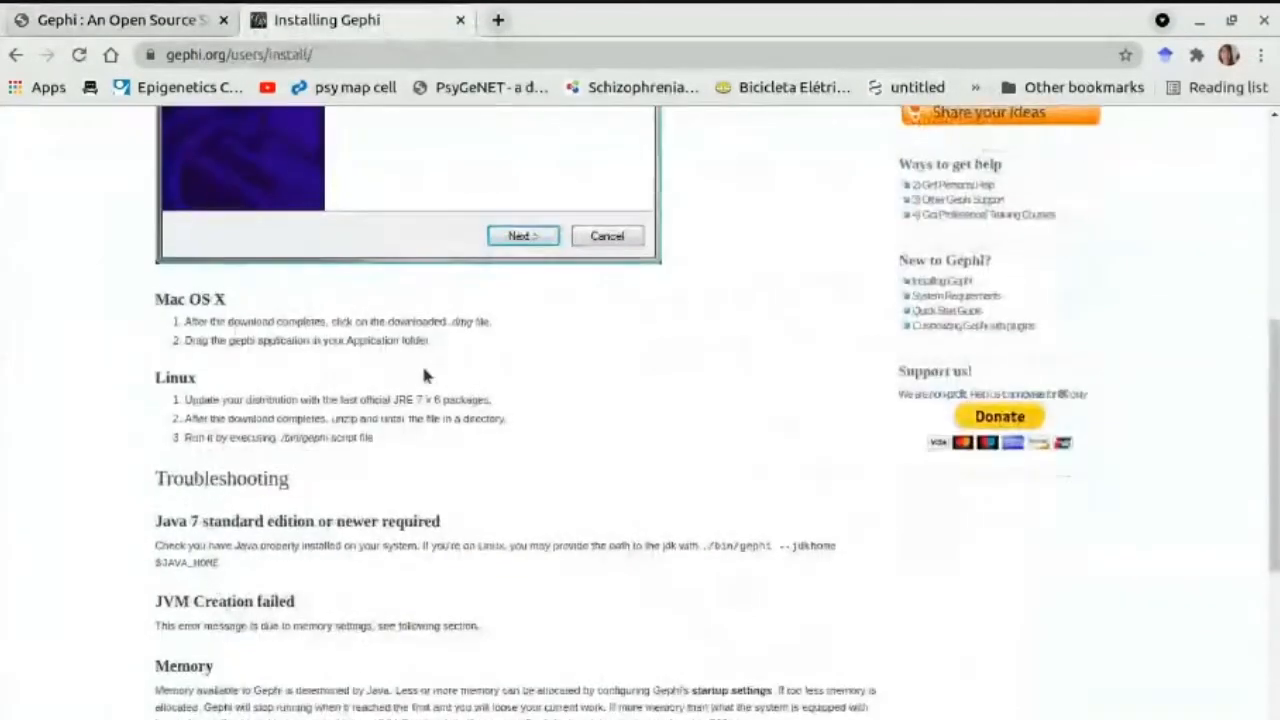
{"action": "scroll", "coordinate": [423, 375], "scroll_direction": "up", "scroll_amount": 5}
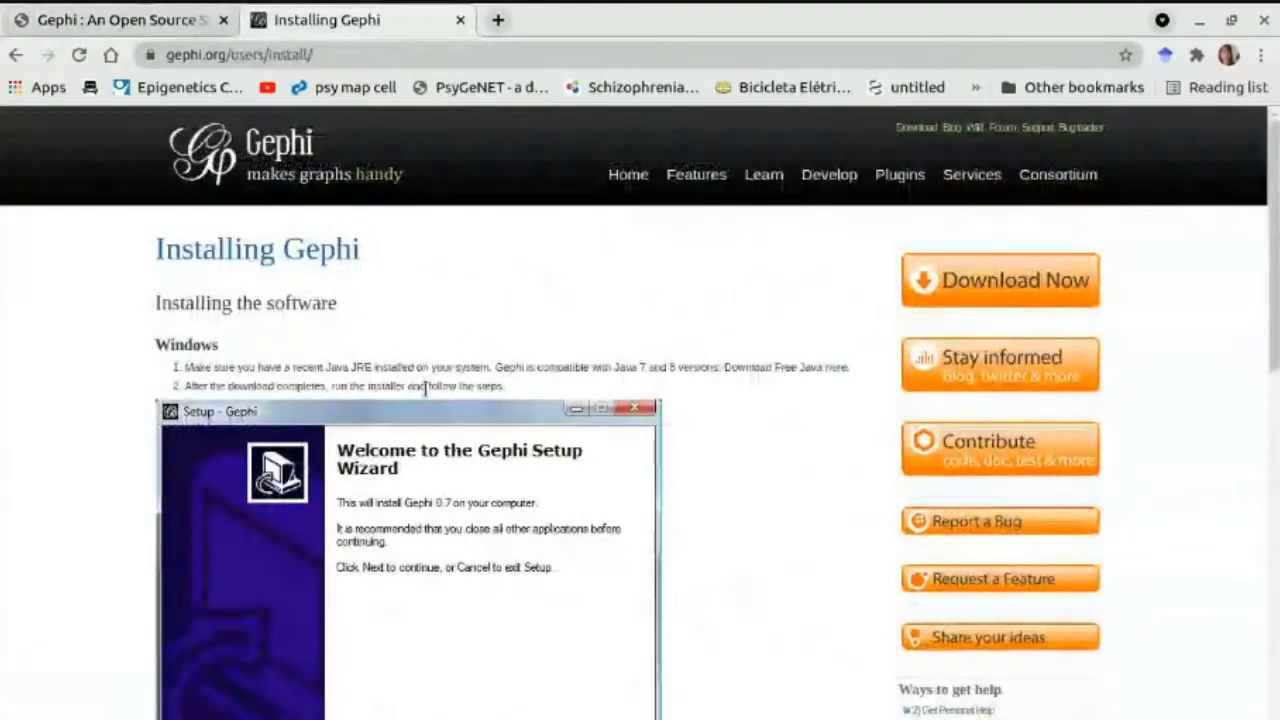
{"action": "scroll", "coordinate": [423, 410], "scroll_direction": "down", "scroll_amount": 2}
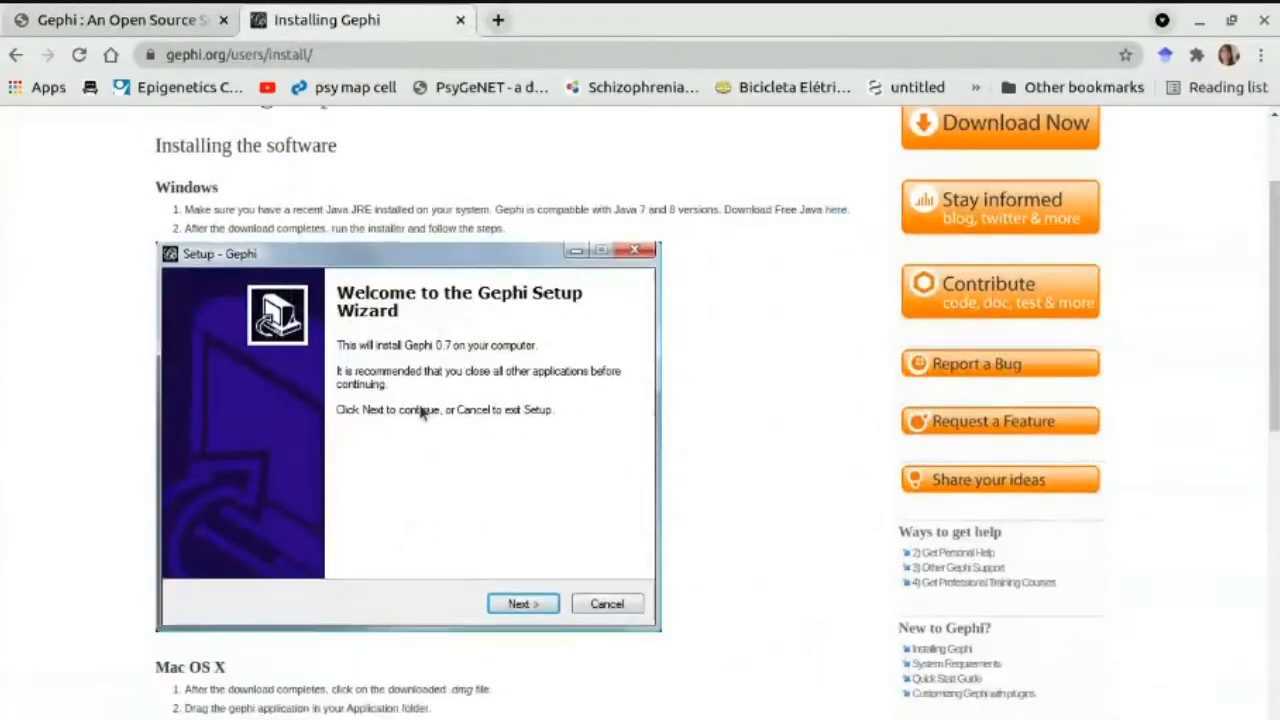
{"action": "scroll", "coordinate": [421, 415], "scroll_direction": "down", "scroll_amount": 1}
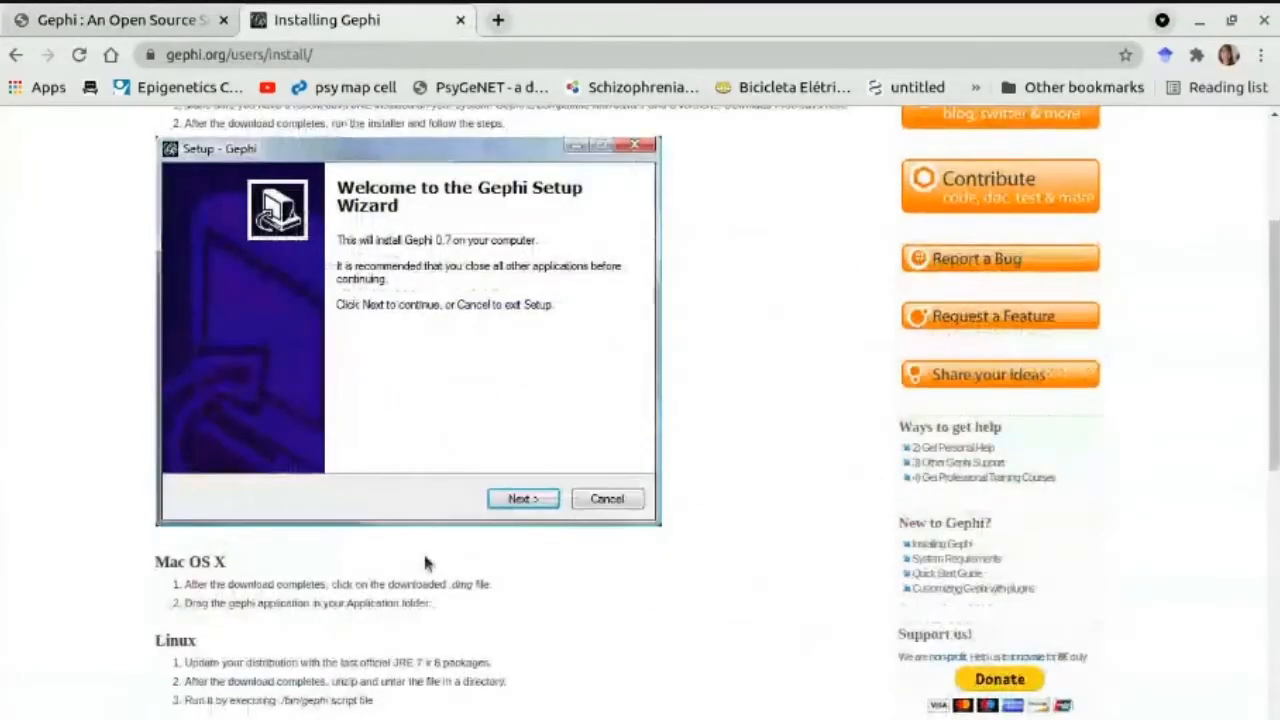
{"action": "scroll", "coordinate": [424, 540], "scroll_direction": "down", "scroll_amount": 3}
{"action": "scroll", "coordinate": [423, 471], "scroll_direction": "up", "scroll_amount": 3}
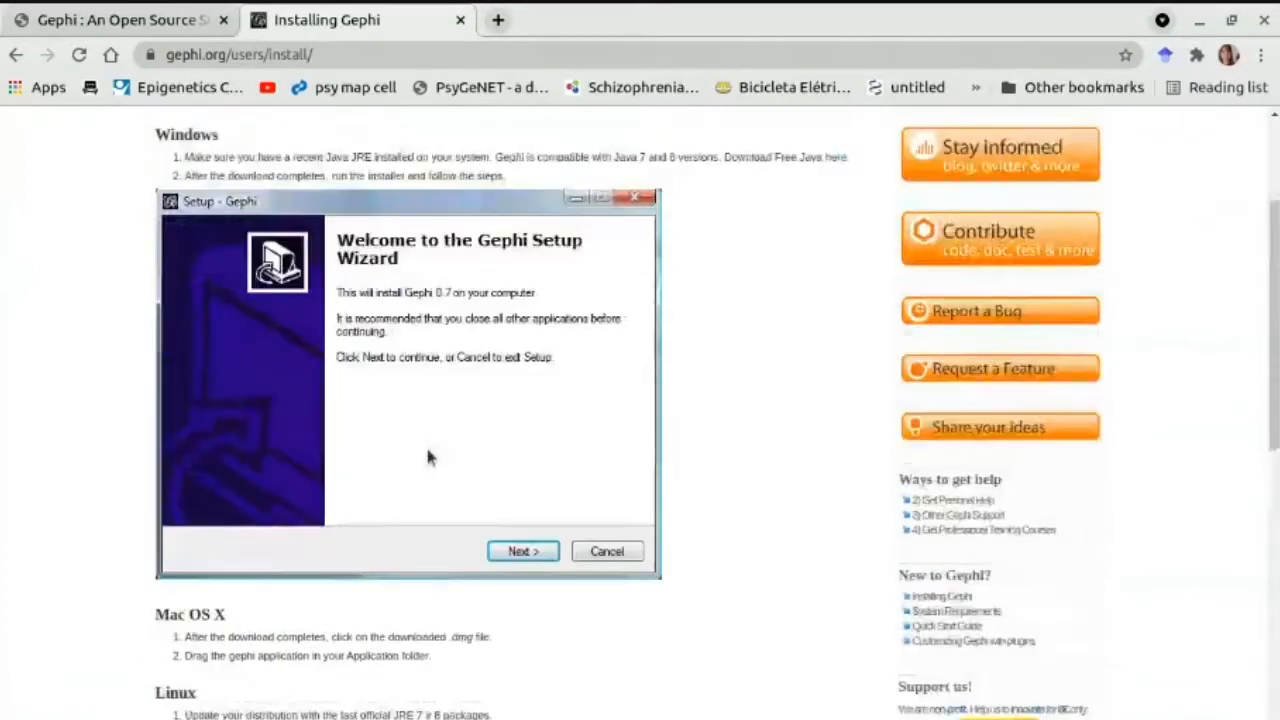
{"action": "scroll", "coordinate": [427, 457], "scroll_direction": "up", "scroll_amount": 1}
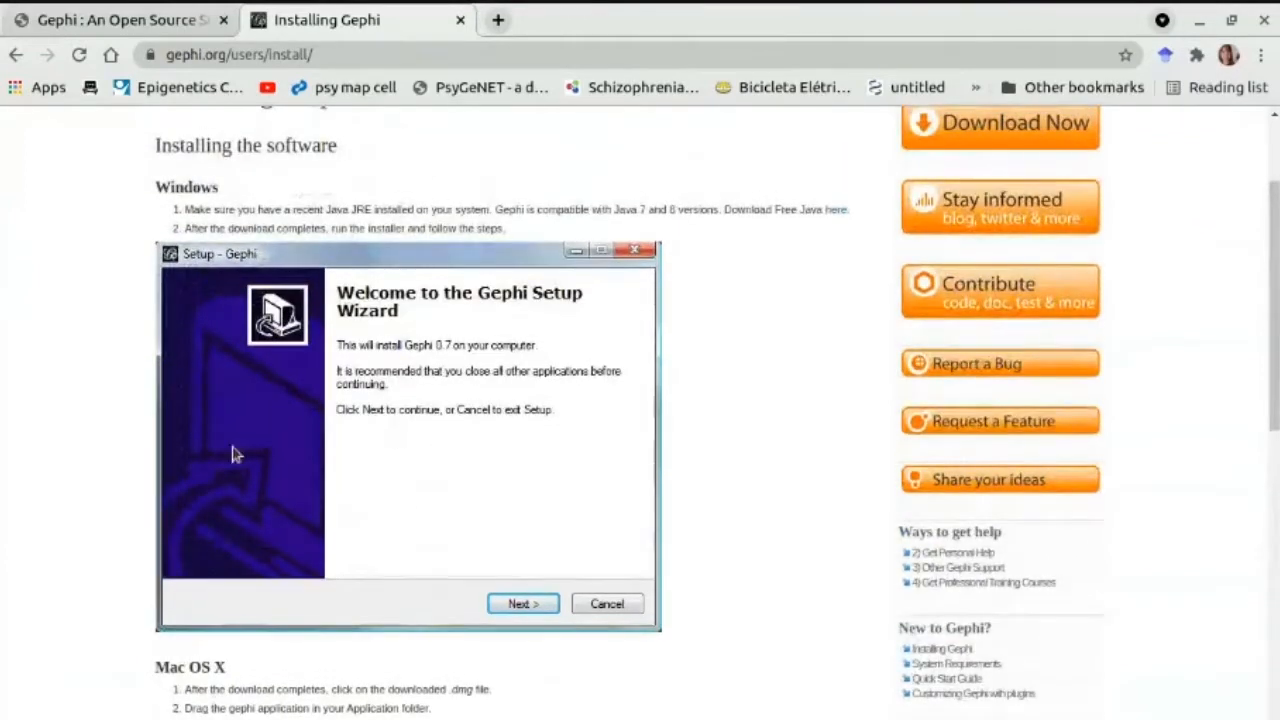
{"action": "scroll", "coordinate": [232, 455], "scroll_direction": "down", "scroll_amount": 7}
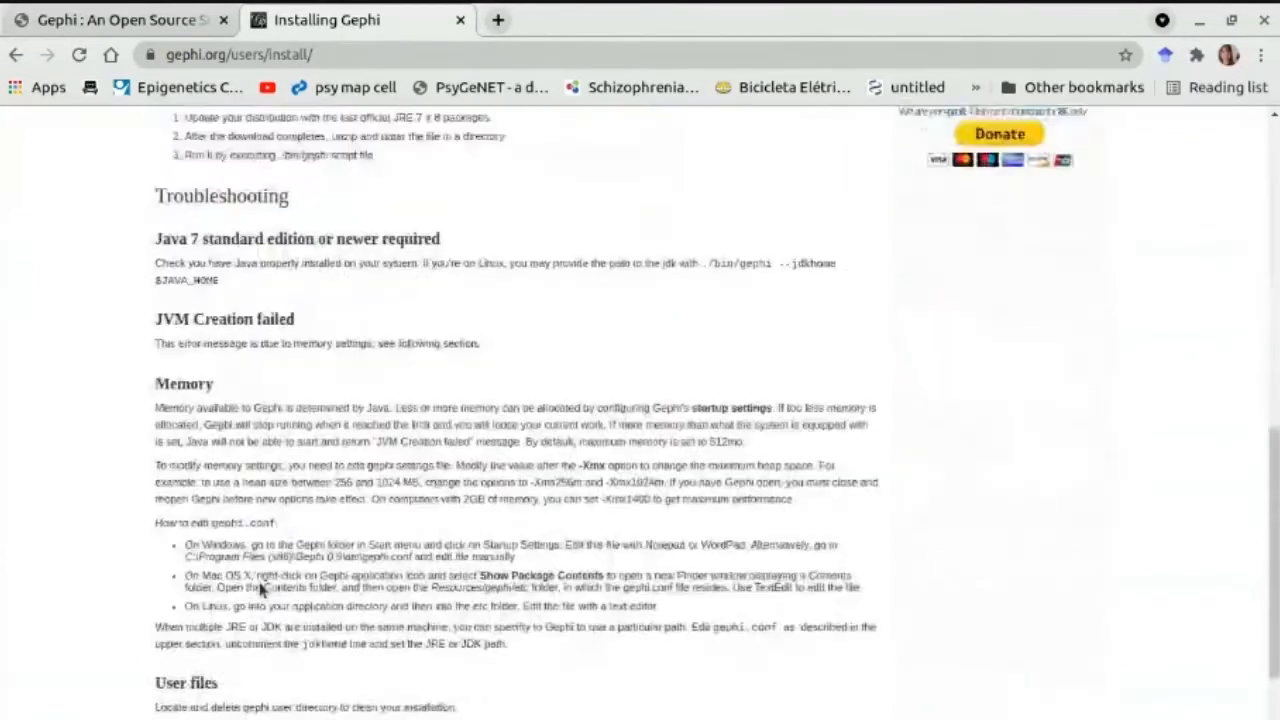
{"action": "scroll", "coordinate": [260, 588], "scroll_direction": "down", "scroll_amount": 1}
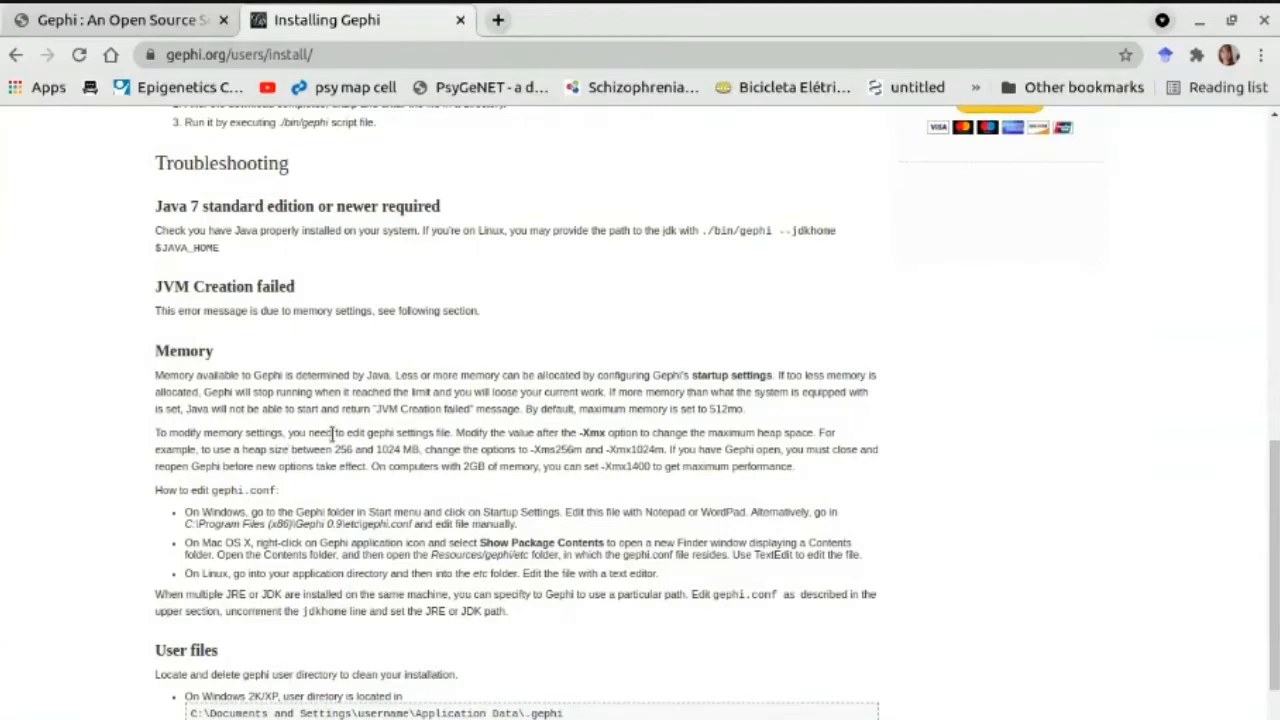
{"action": "scroll", "coordinate": [477, 545], "scroll_direction": "down", "scroll_amount": 3}
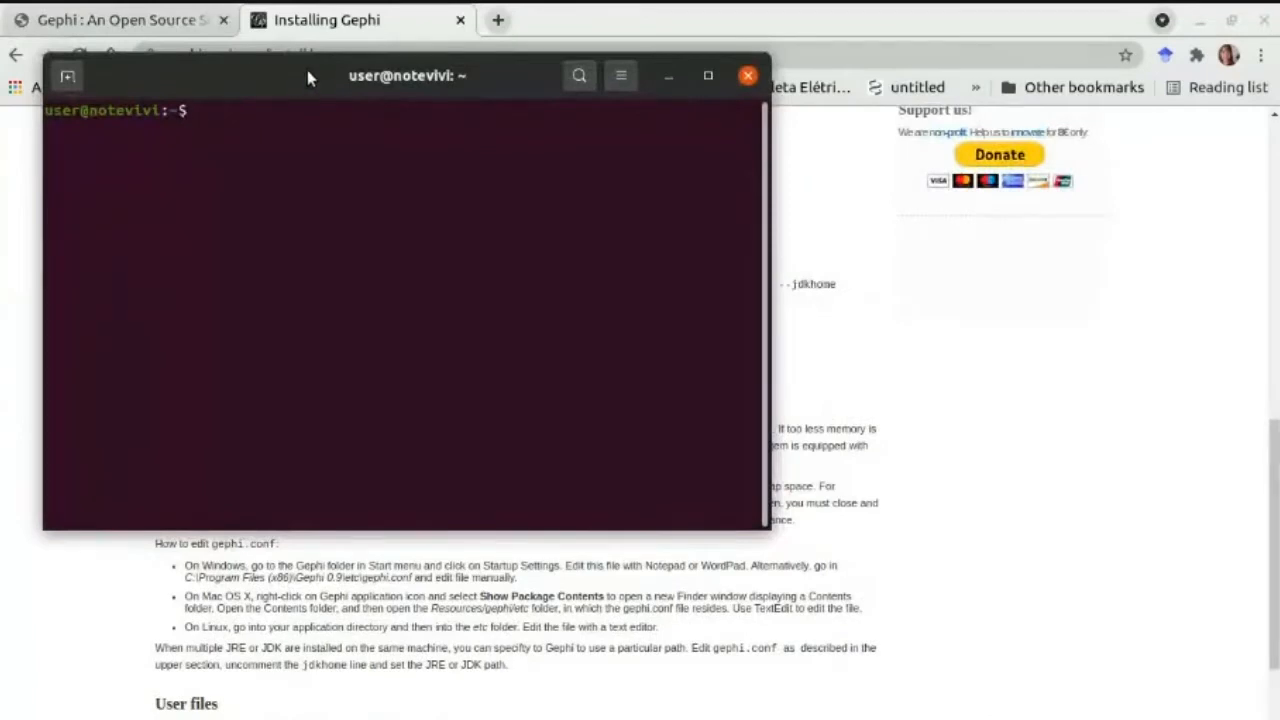
In the terminal, change to the gephi-0.9.2 directory and launch Gephi with ./bin/gephi.
{"action": "type", "text": "./bin/gephi"}
{"action": "key", "text": "ctrl+u"}
{"action": "type", "text": "cd gephi-0.9.2/"}
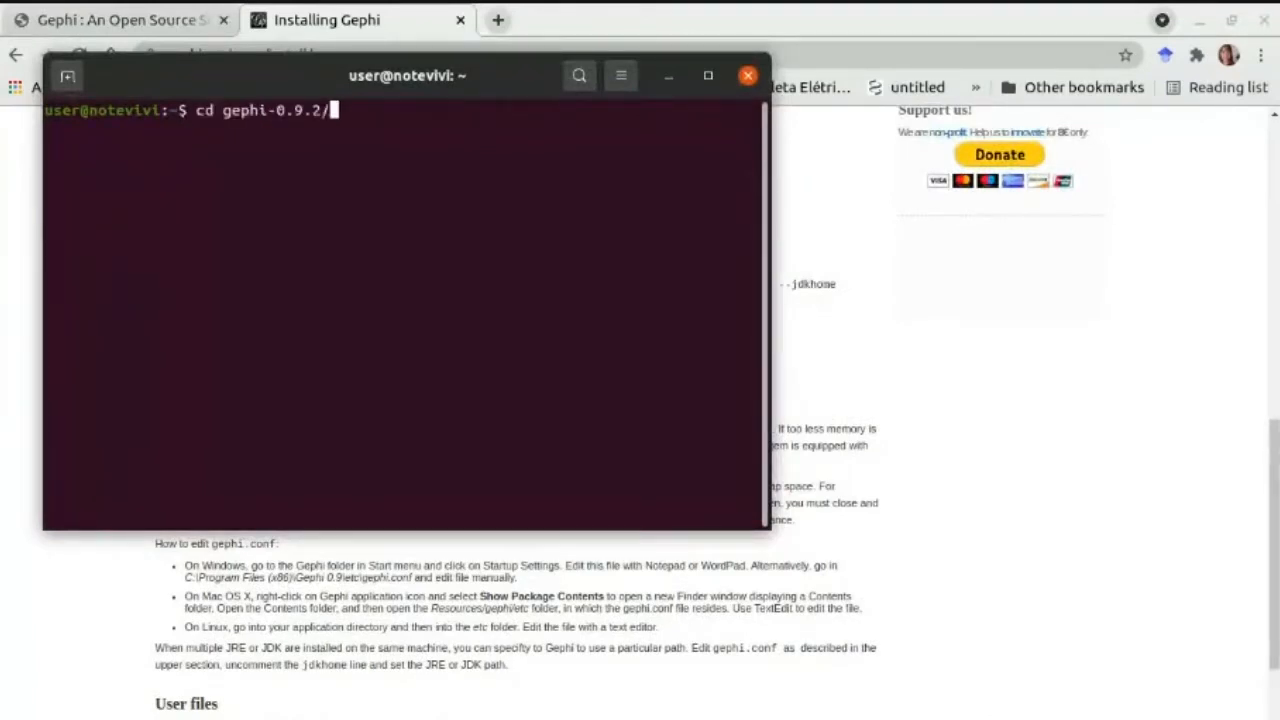
{"action": "key", "text": "Return"}
{"action": "type", "text": "./bin/gephi"}
{"action": "key", "text": "Return"}
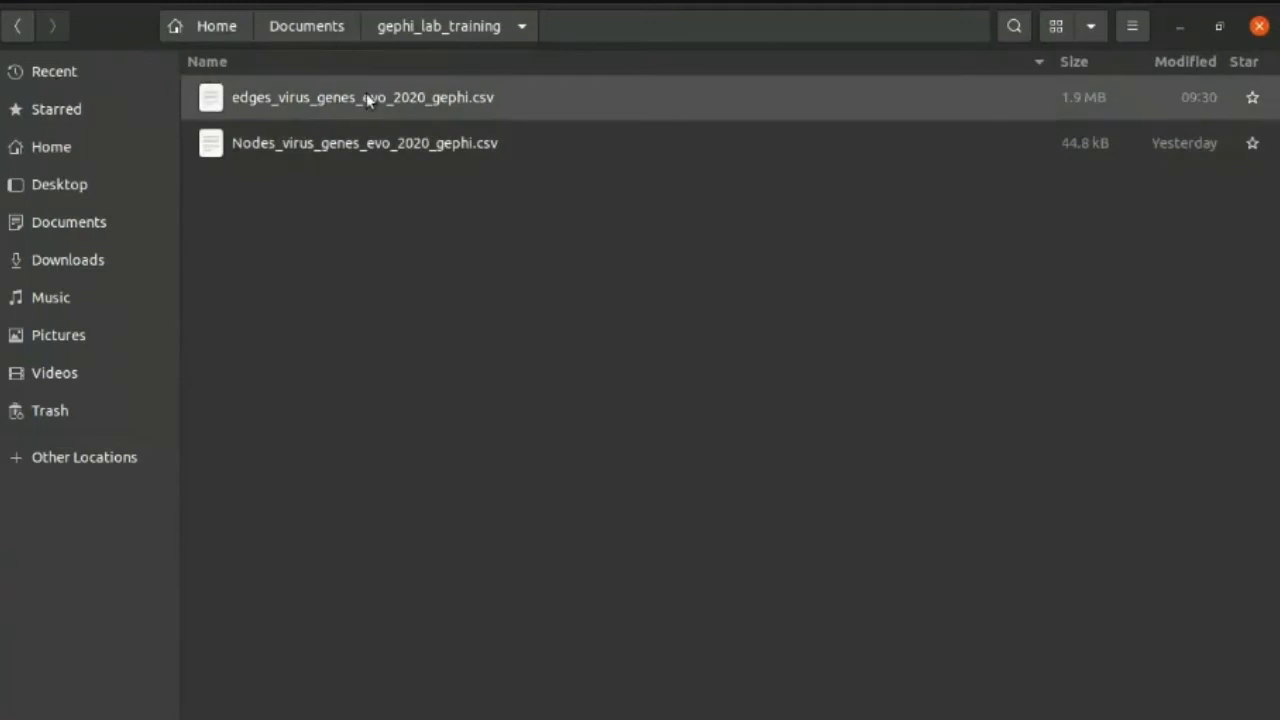
Open edges_virus_genes_evo_2020_gephi.csv in LibreOffice Calc, examine its source, target, class and yearly doc columns, and close it.
{"action": "double_click", "coordinate": [372, 97]}
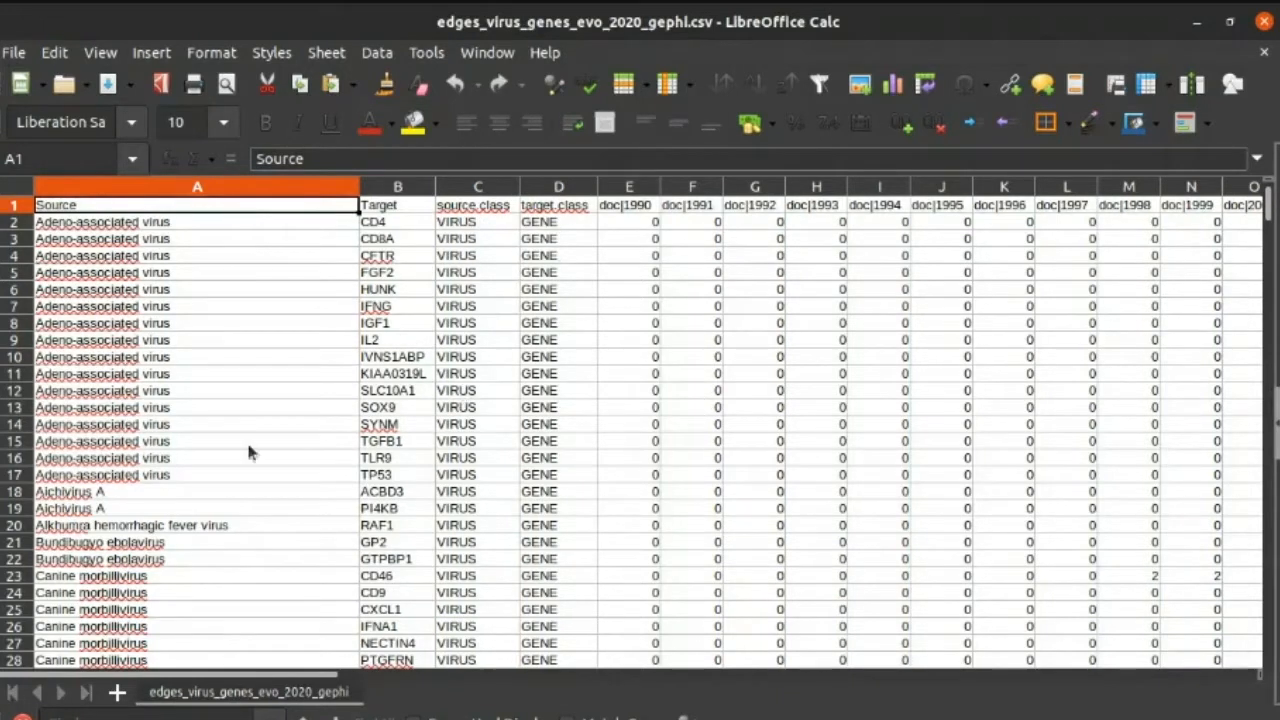
{"action": "left_click_drag", "start_coordinate": [330, 680], "coordinate": [400, 663]}
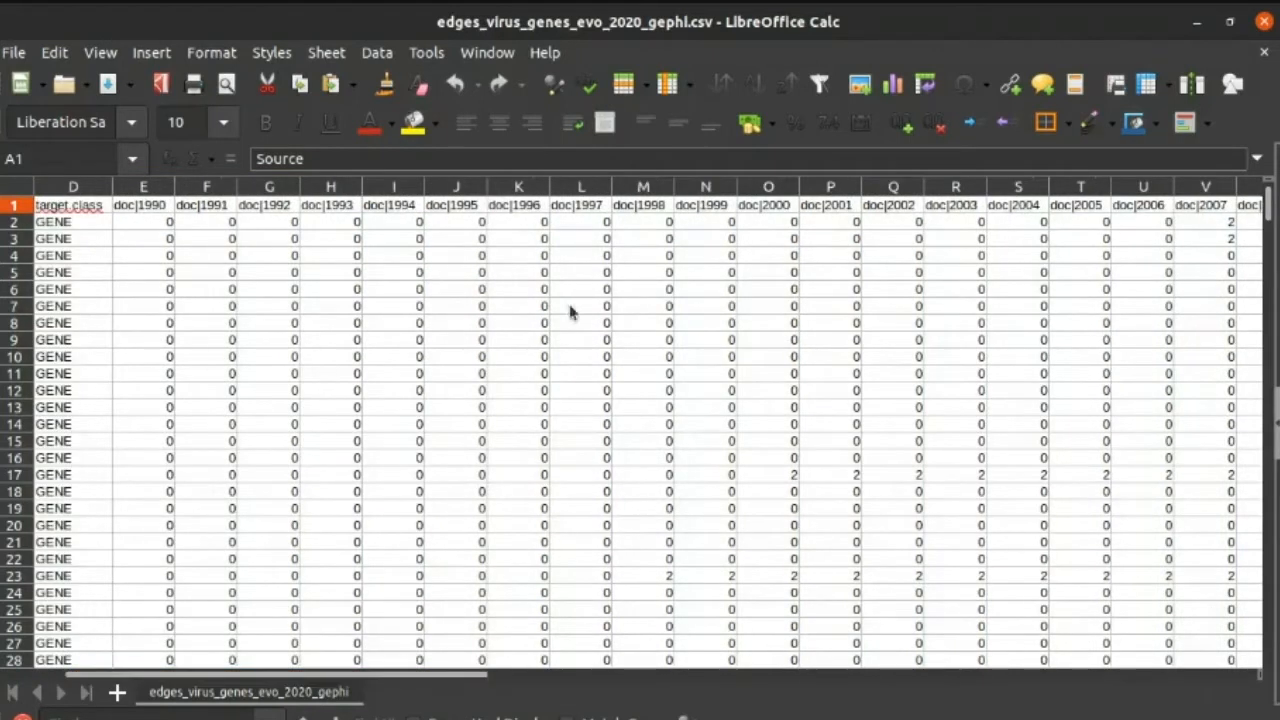
{"action": "left_click_drag", "start_coordinate": [497, 683], "coordinate": [252, 677]}
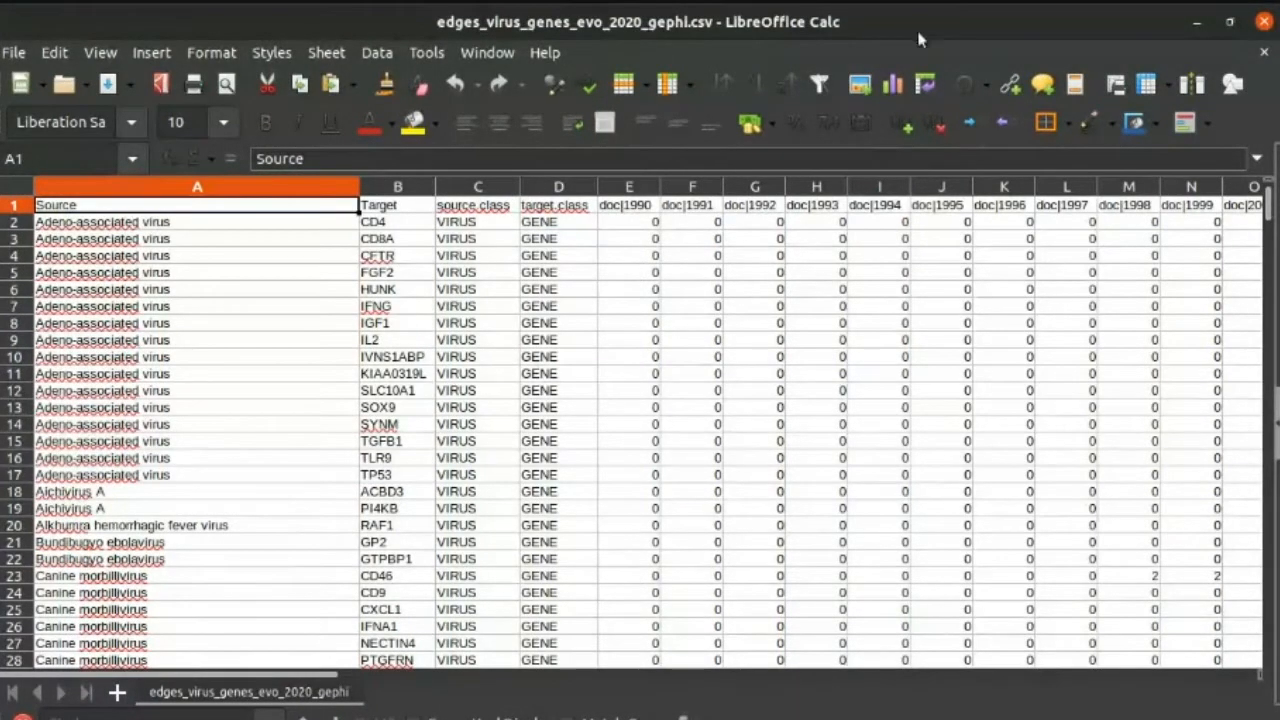
{"action": "left_click", "coordinate": [1263, 21]}
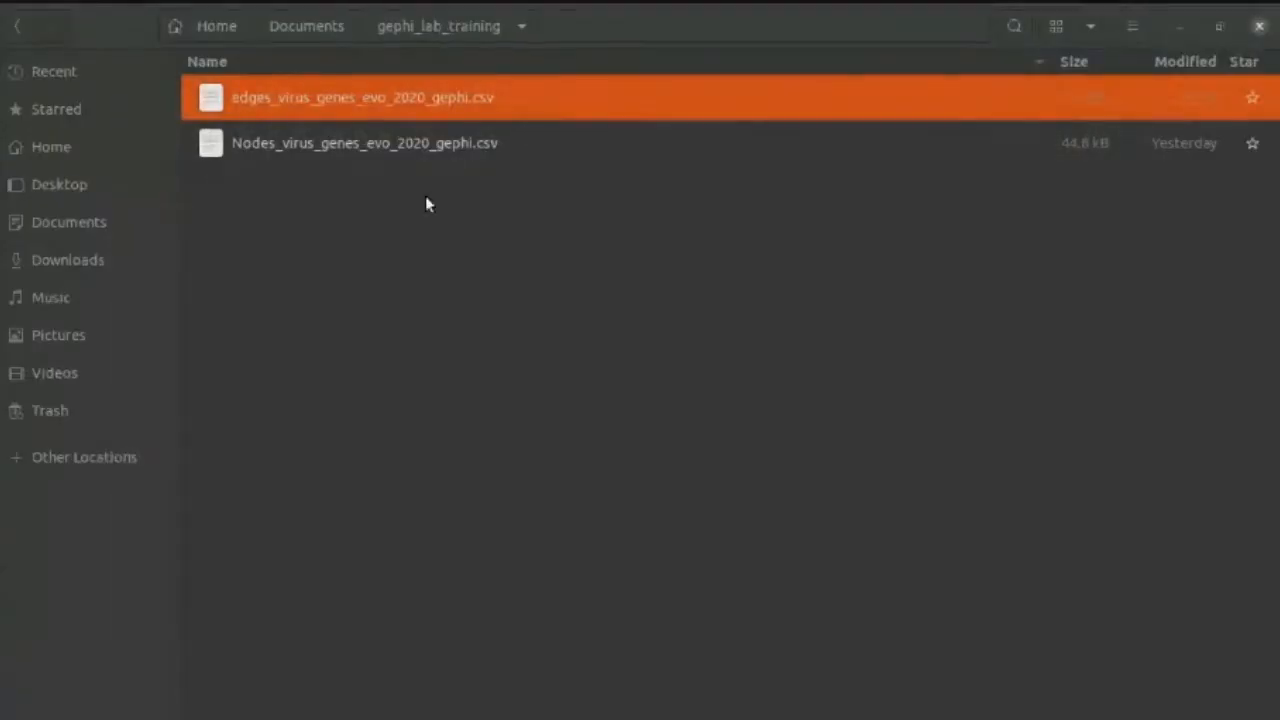
Open Nodes_virus_genes_evo_2020_gephi.csv as comma-separated UTF-8 text and widen its class column.
{"action": "double_click", "coordinate": [352, 146]}
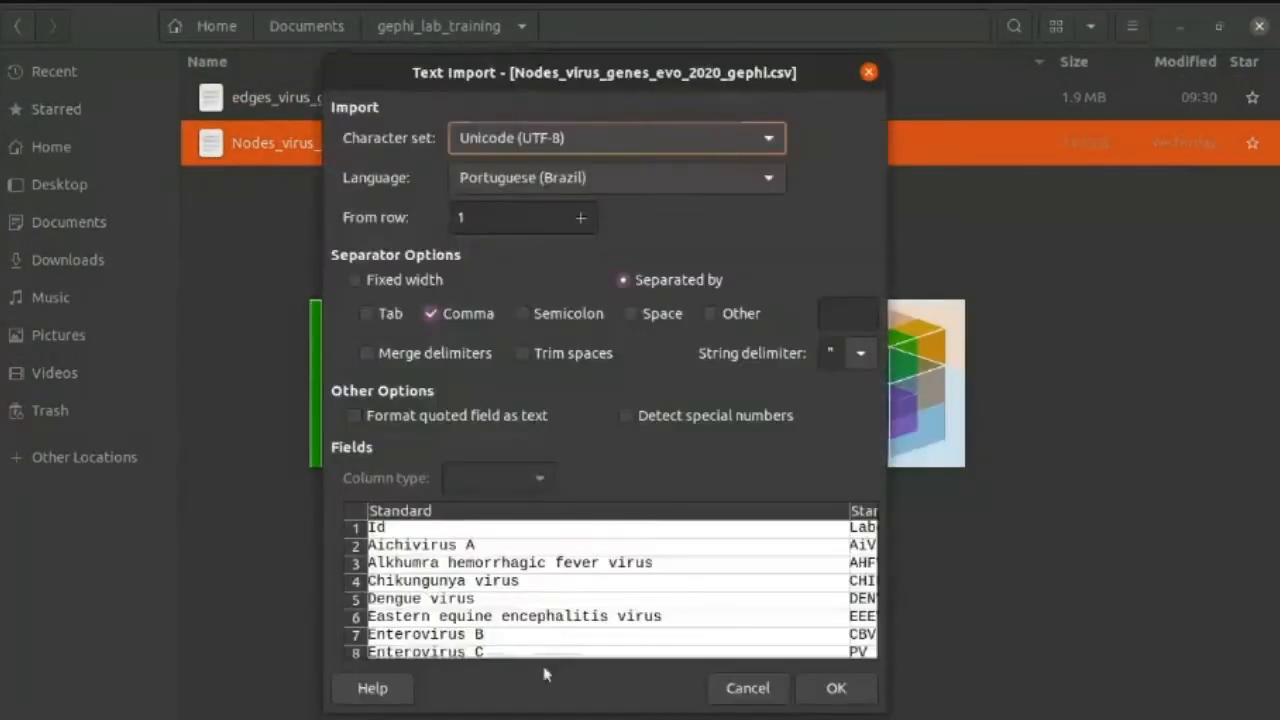
{"action": "left_click", "coordinate": [836, 689]}
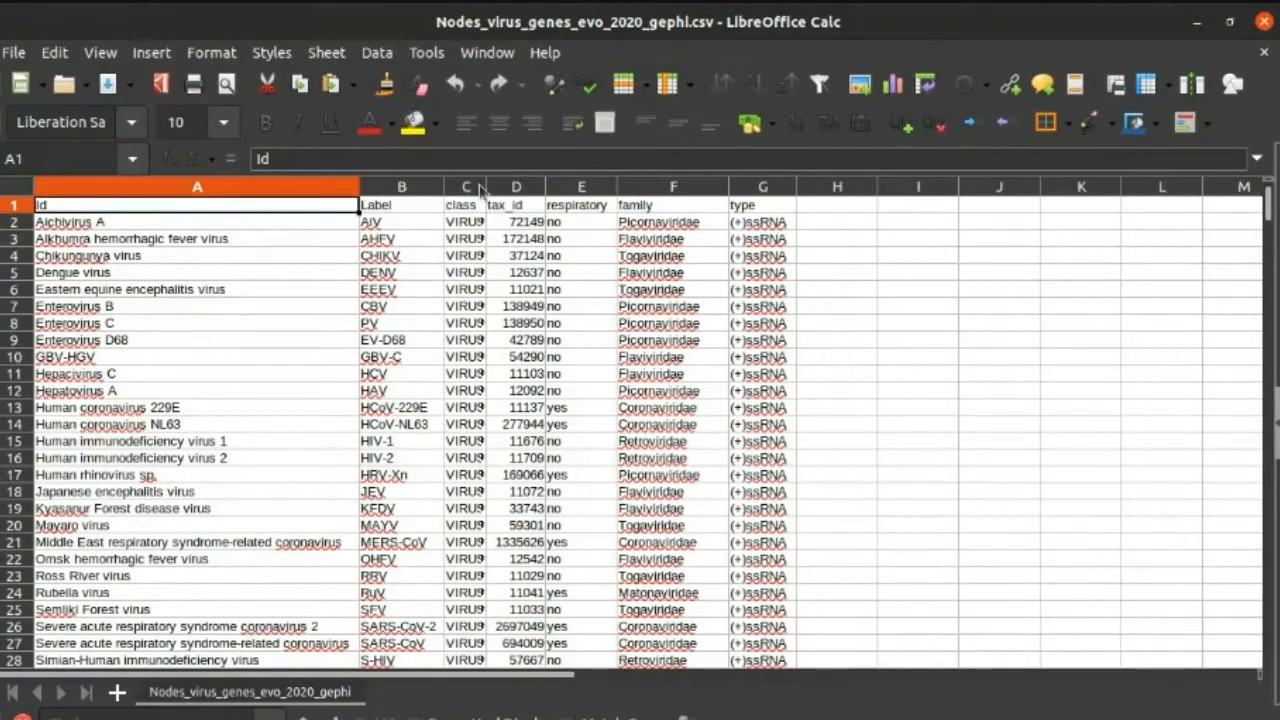
{"action": "left_click_drag", "start_coordinate": [483, 190], "coordinate": [541, 190]}
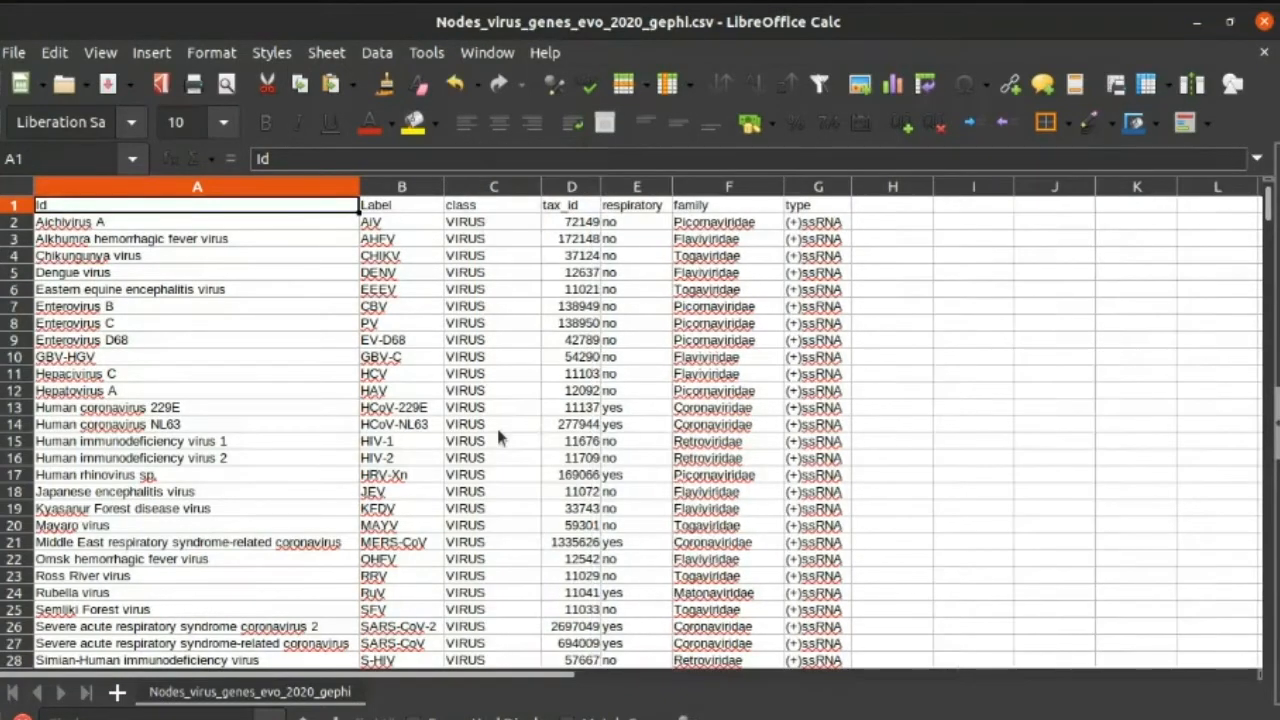
Examine the virus rows of the nodes table, looking at the respiratory, family and type columns.
{"action": "scroll", "coordinate": [496, 424], "scroll_direction": "down", "scroll_amount": 5}
{"action": "scroll", "coordinate": [496, 440], "scroll_direction": "down", "scroll_amount": 18}
{"action": "scroll", "coordinate": [641, 427], "scroll_direction": "up", "scroll_amount": 13}
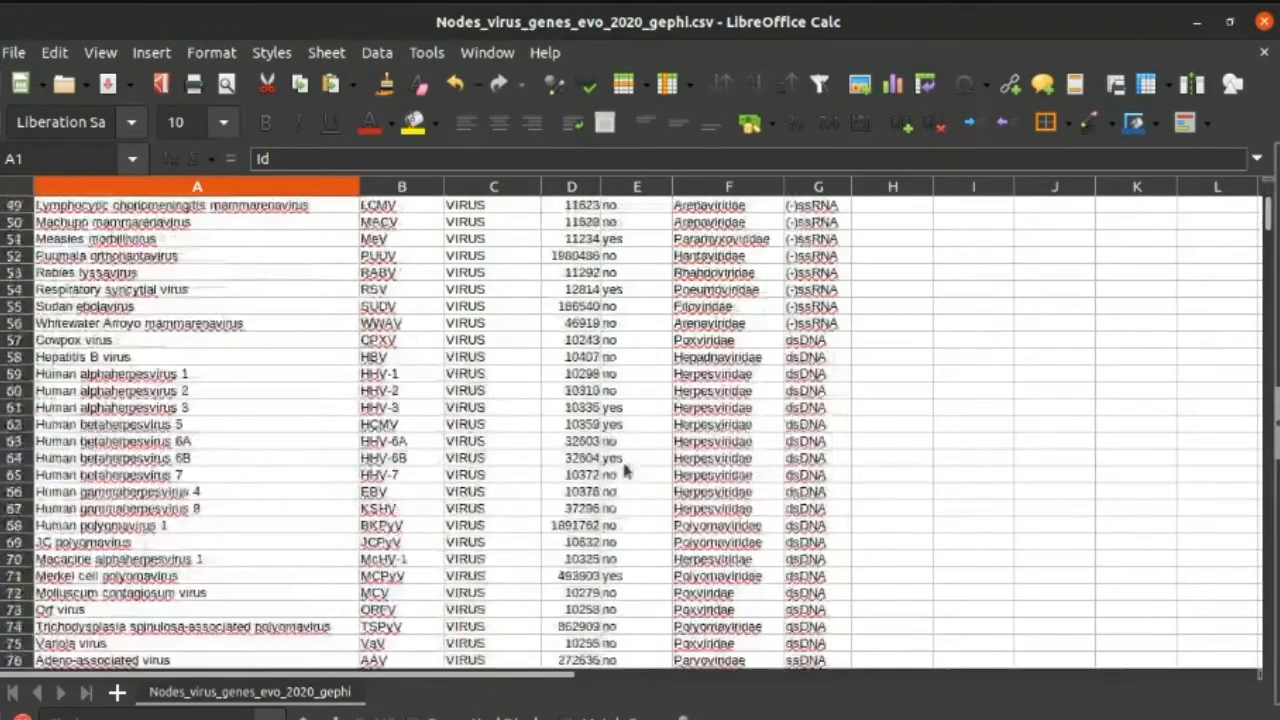
{"action": "scroll", "coordinate": [641, 427], "scroll_direction": "up", "scroll_amount": 10}
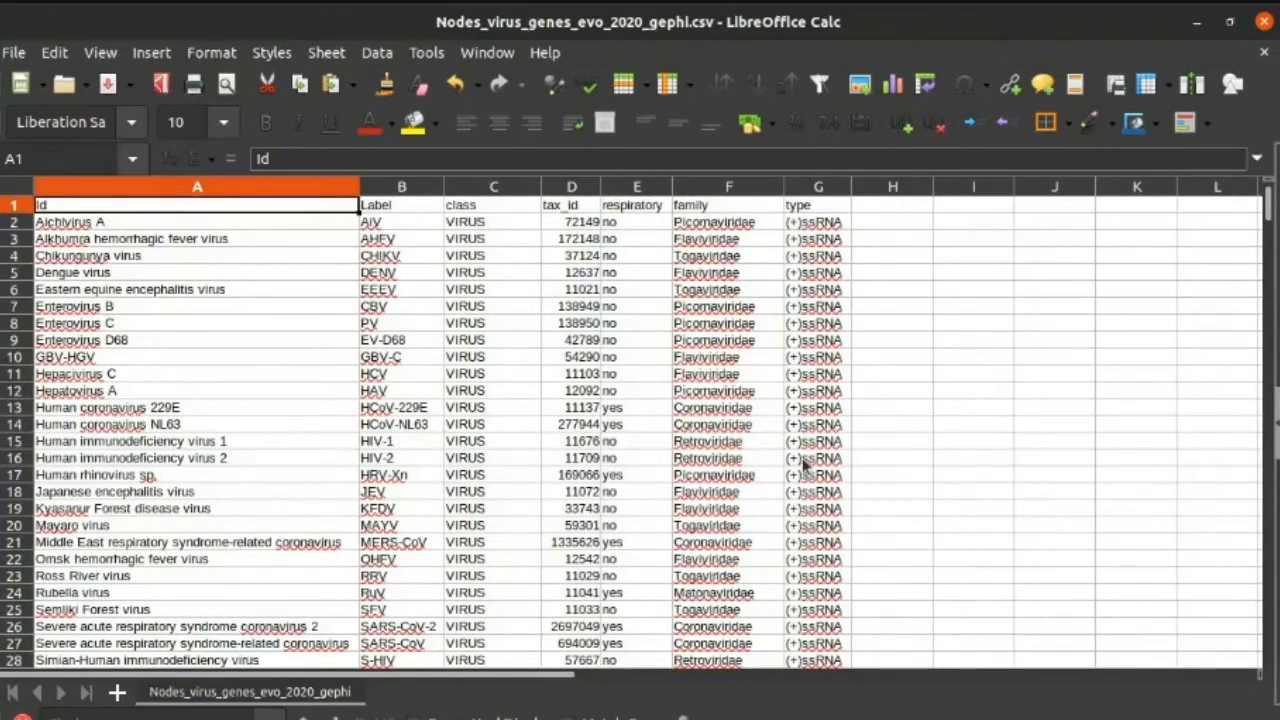
{"action": "scroll", "coordinate": [806, 460], "scroll_direction": "down", "scroll_amount": 3}
{"action": "scroll", "coordinate": [806, 460], "scroll_direction": "up", "scroll_amount": 3}
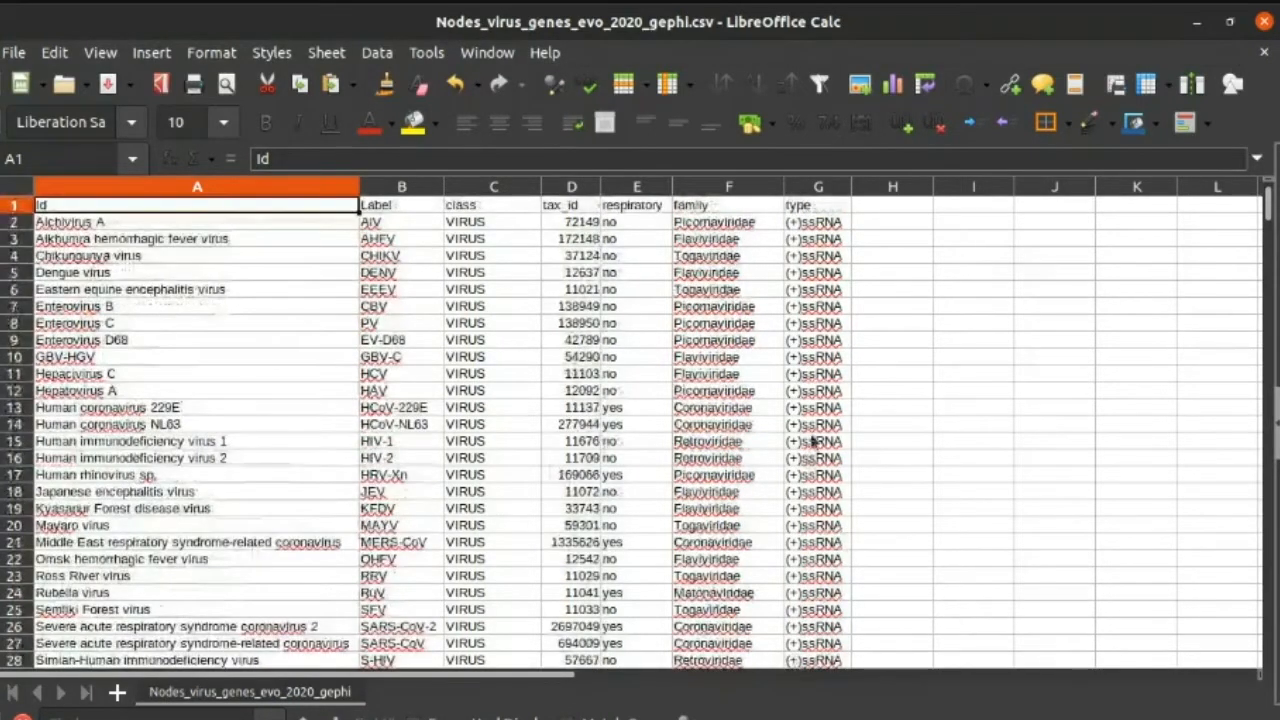
{"action": "scroll", "coordinate": [810, 457], "scroll_direction": "down", "scroll_amount": 10}
{"action": "scroll", "coordinate": [815, 440], "scroll_direction": "down", "scroll_amount": 4}
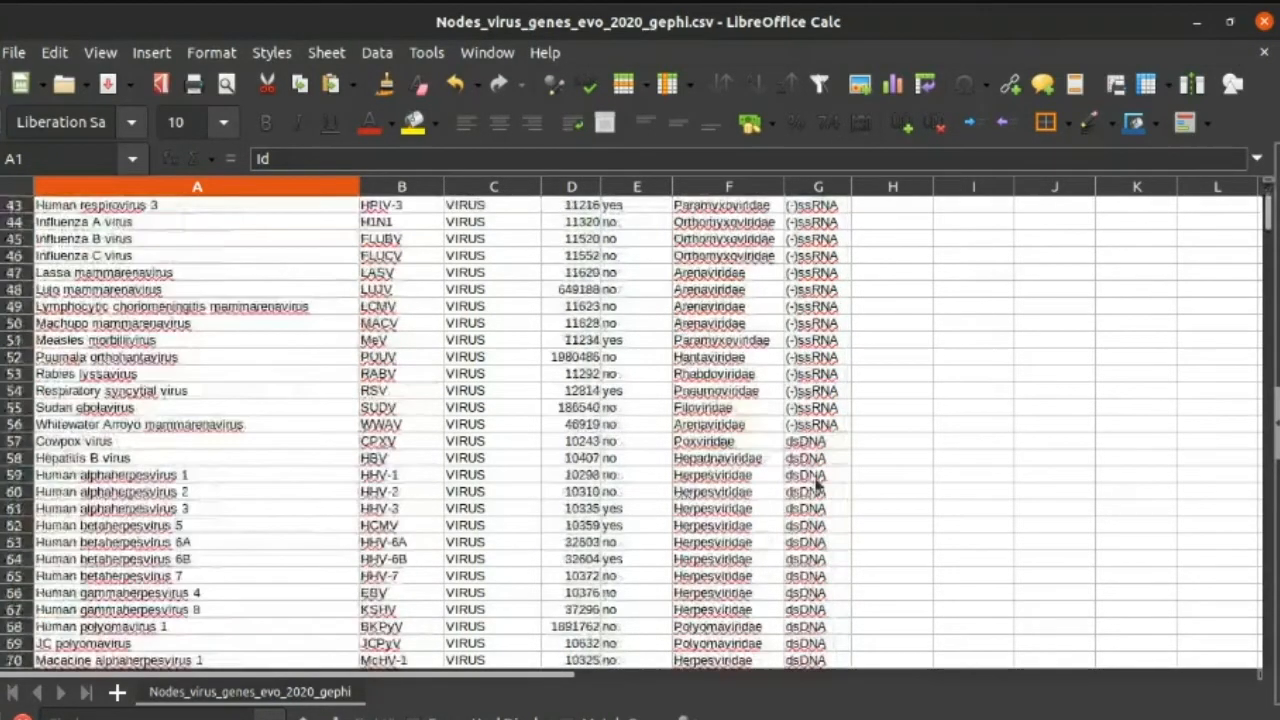
{"action": "scroll", "coordinate": [818, 457], "scroll_direction": "up", "scroll_amount": 14}
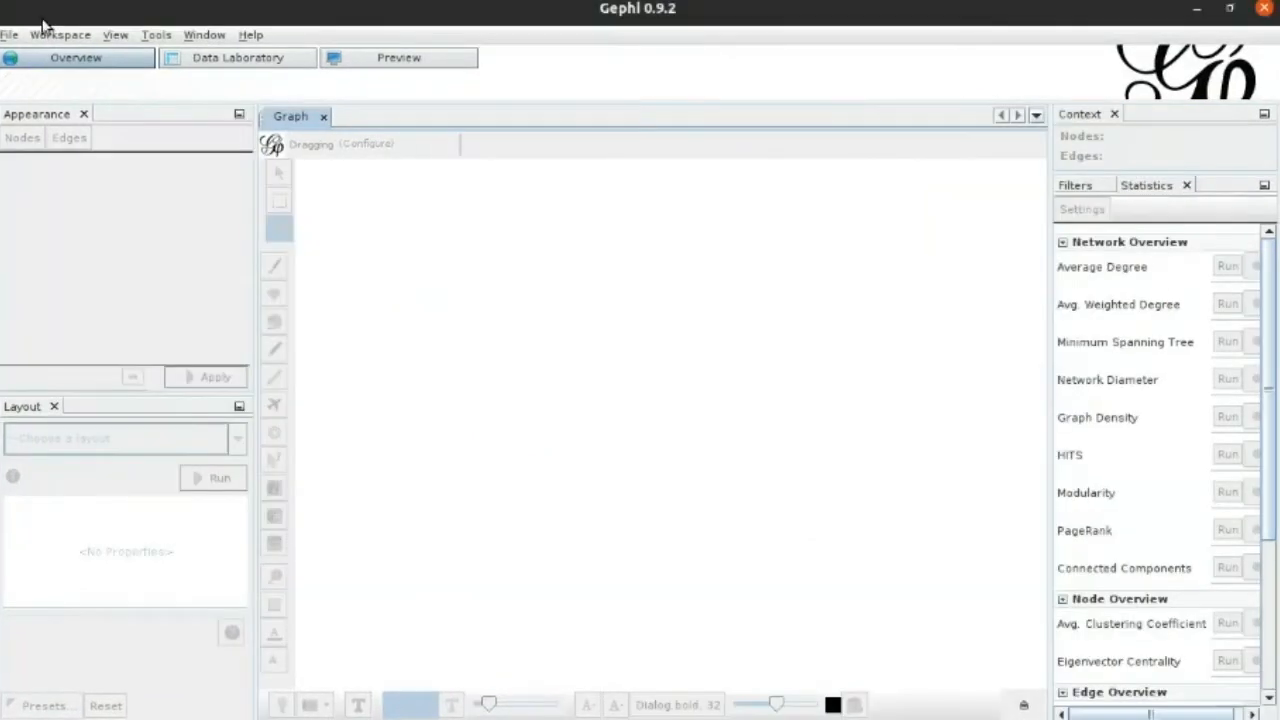
In Gephi, load Nodes_virus_genes_evo_2020_gephi.csv from gephi_lab_training into the spreadsheet import and keep it set to import as Nodes table.
{"action": "left_click", "coordinate": [11, 34]}
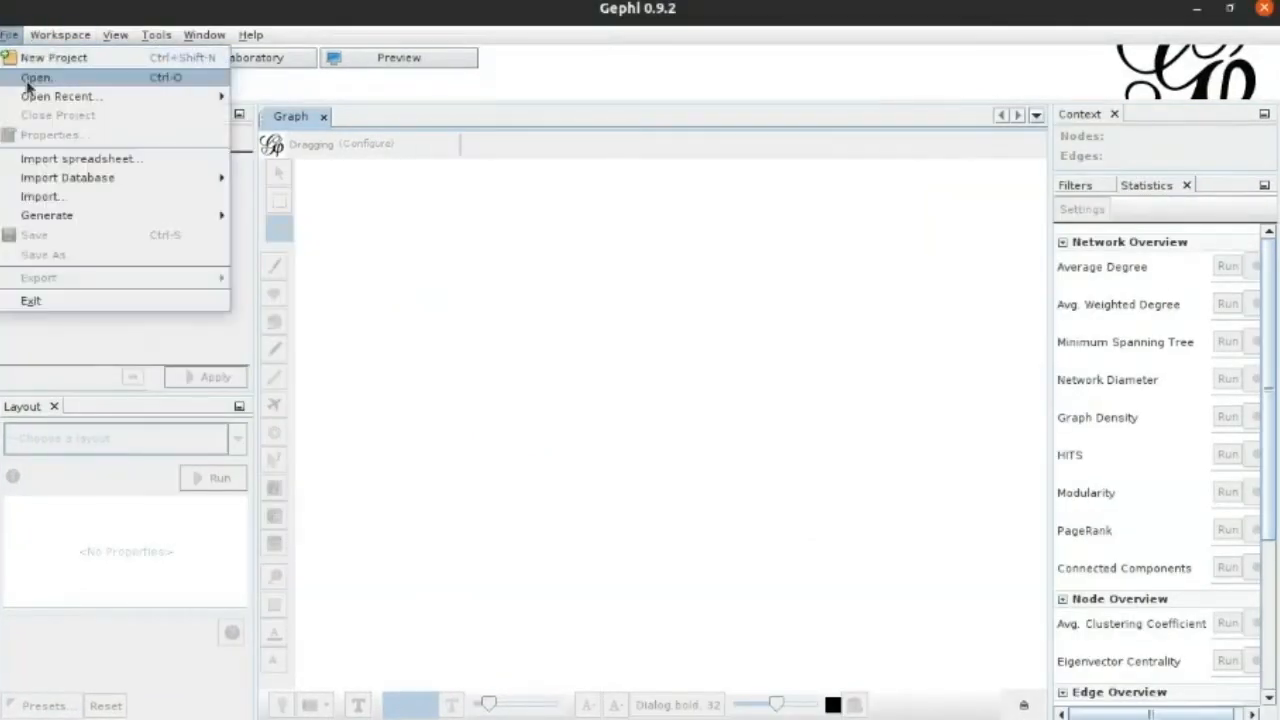
{"action": "left_click", "coordinate": [43, 162]}
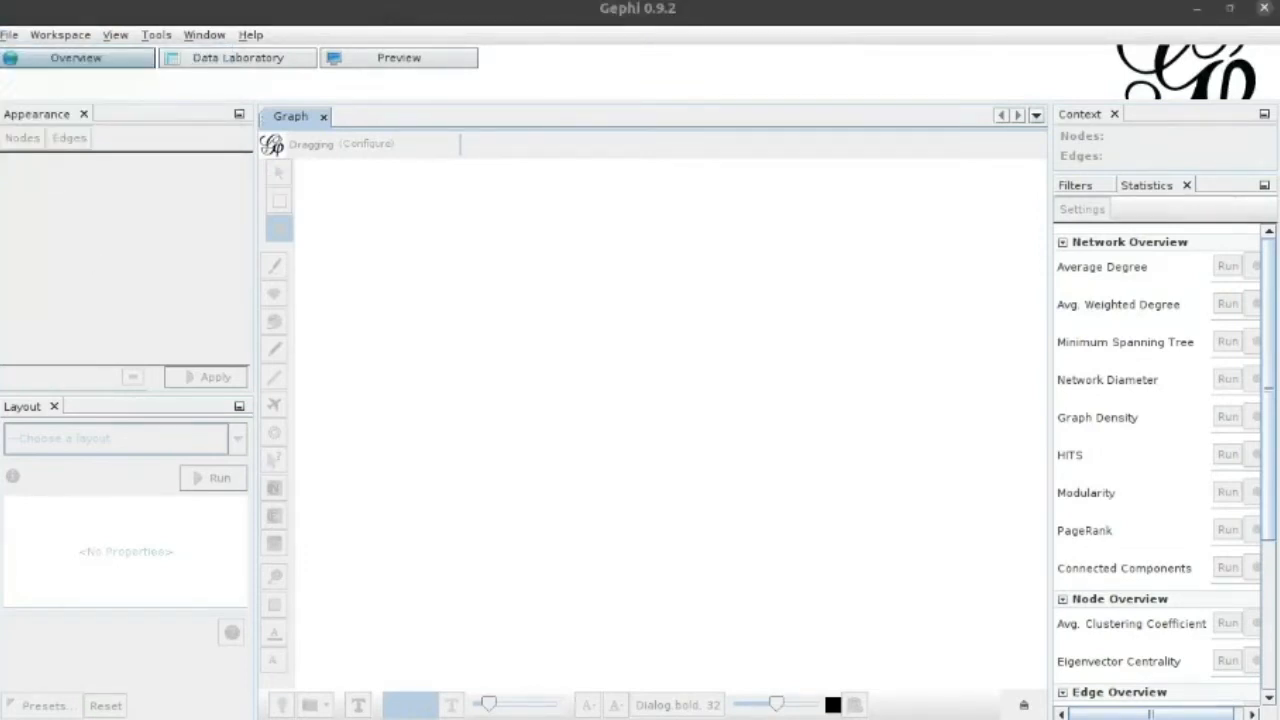
{"action": "left_click_drag", "start_coordinate": [240, 534], "coordinate": [883, 185]}
{"action": "left_click", "coordinate": [737, 296]}
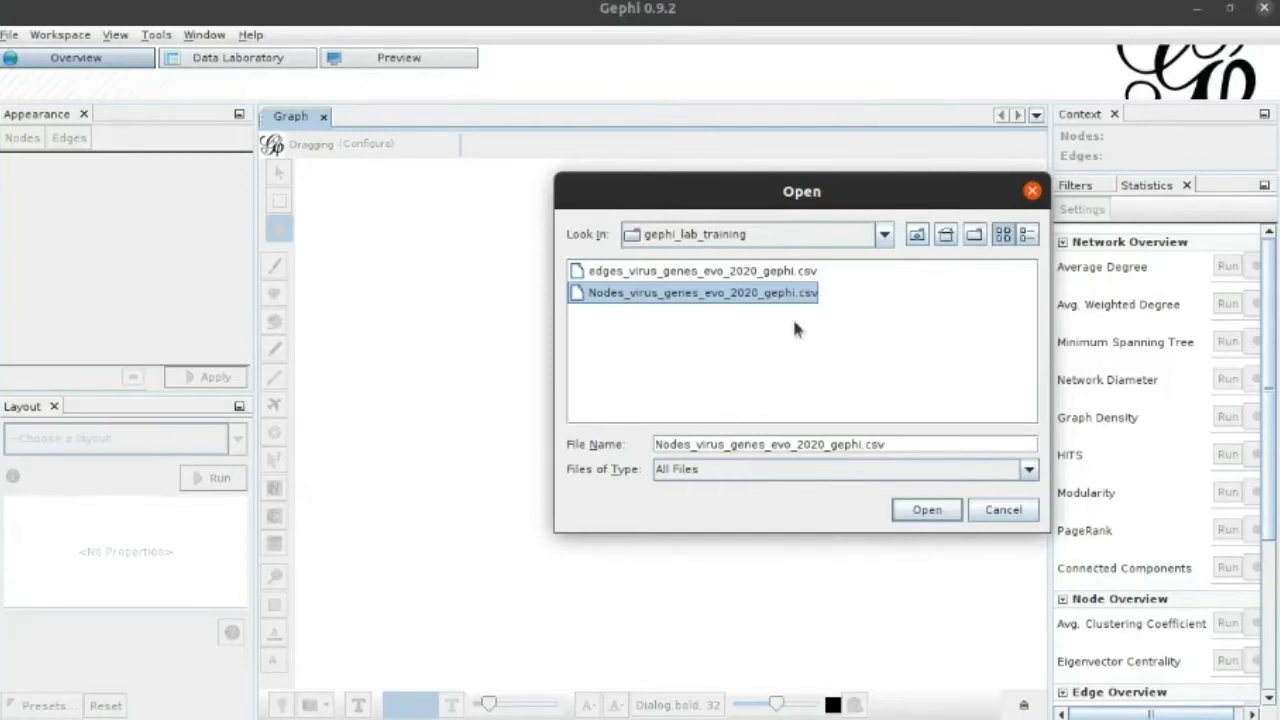
{"action": "left_click", "coordinate": [927, 510]}
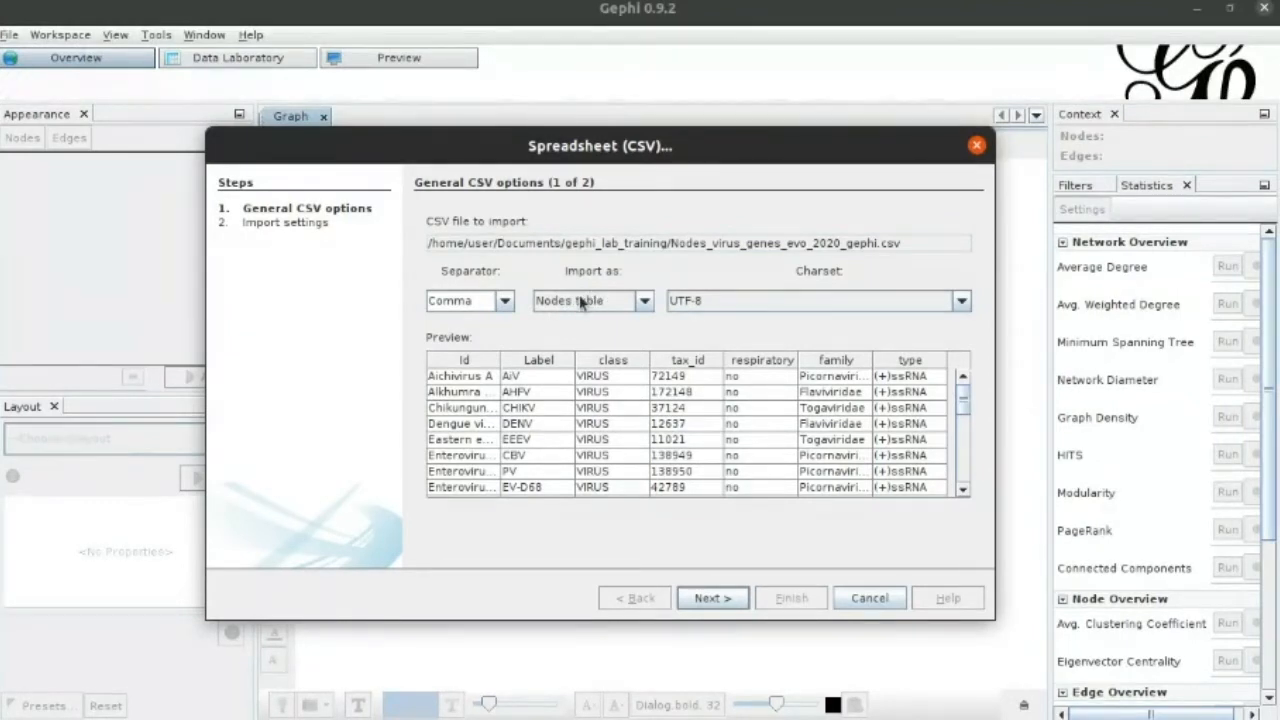
{"action": "left_click", "coordinate": [644, 302]}
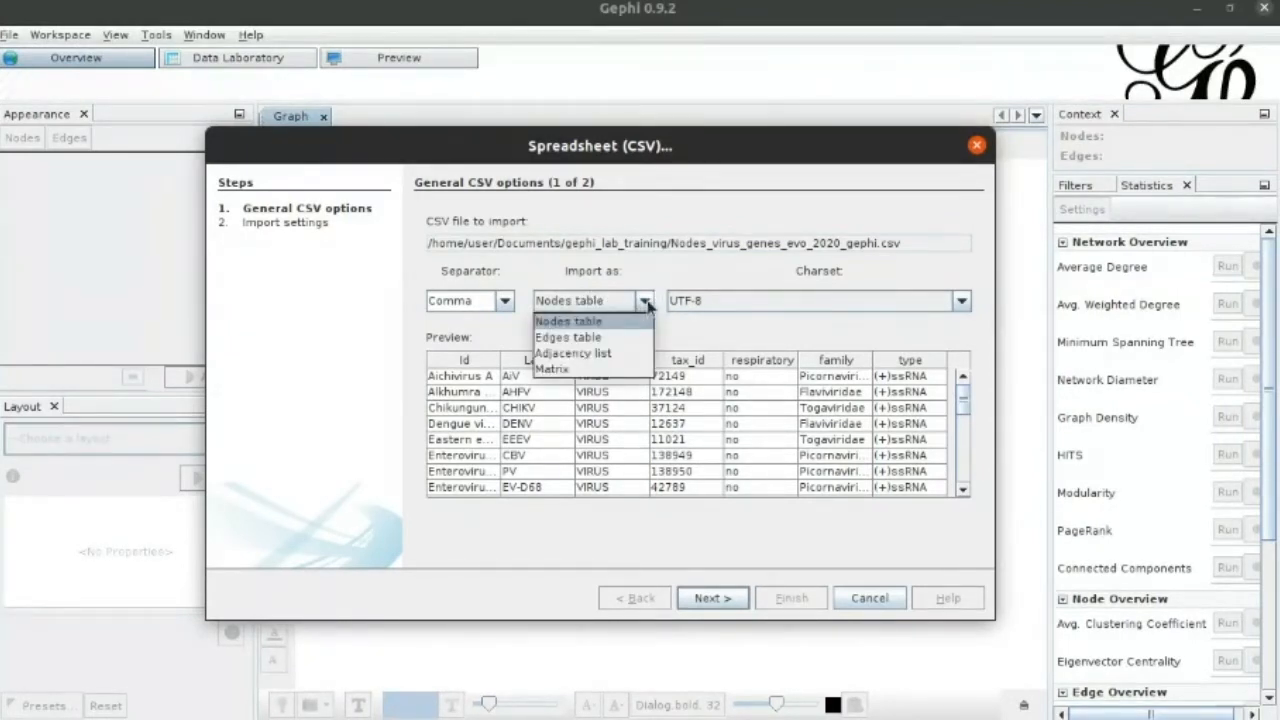
{"action": "left_click", "coordinate": [589, 304]}
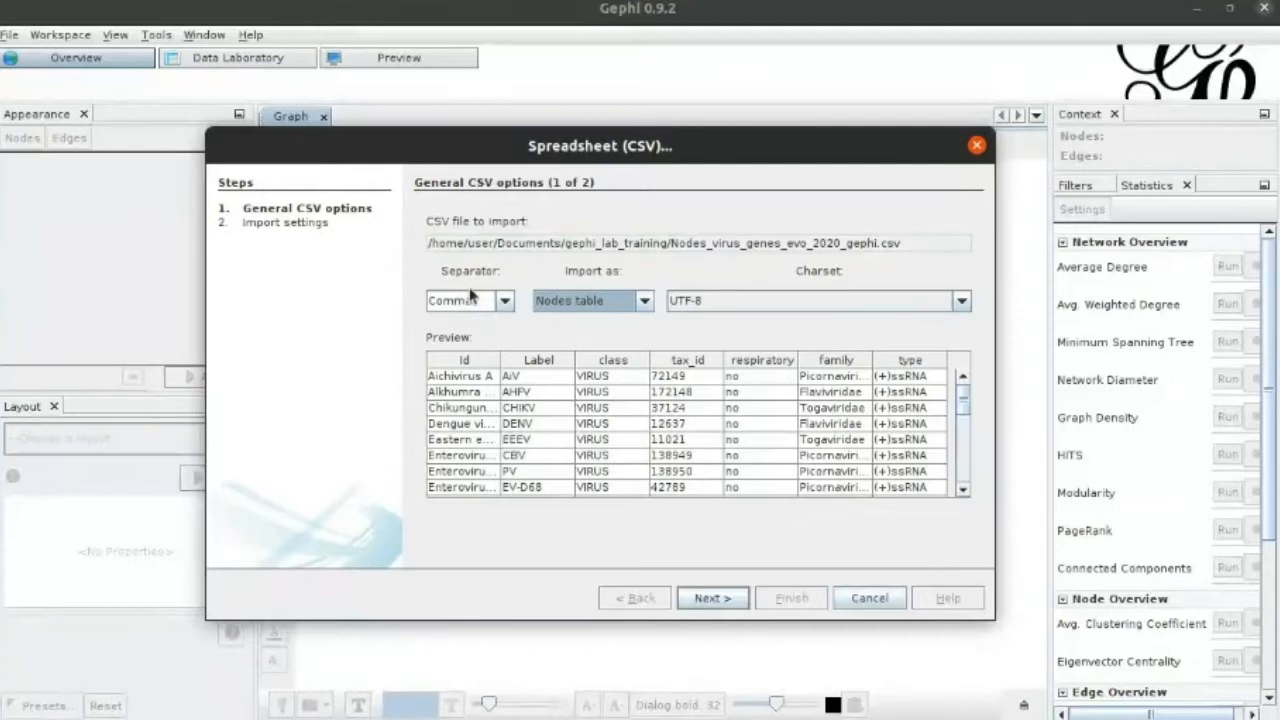
Finish the nodes import with class kept as String, append it to the existing workspace, and show the nodes in the Data Laboratory.
{"action": "left_click", "coordinate": [708, 599]}
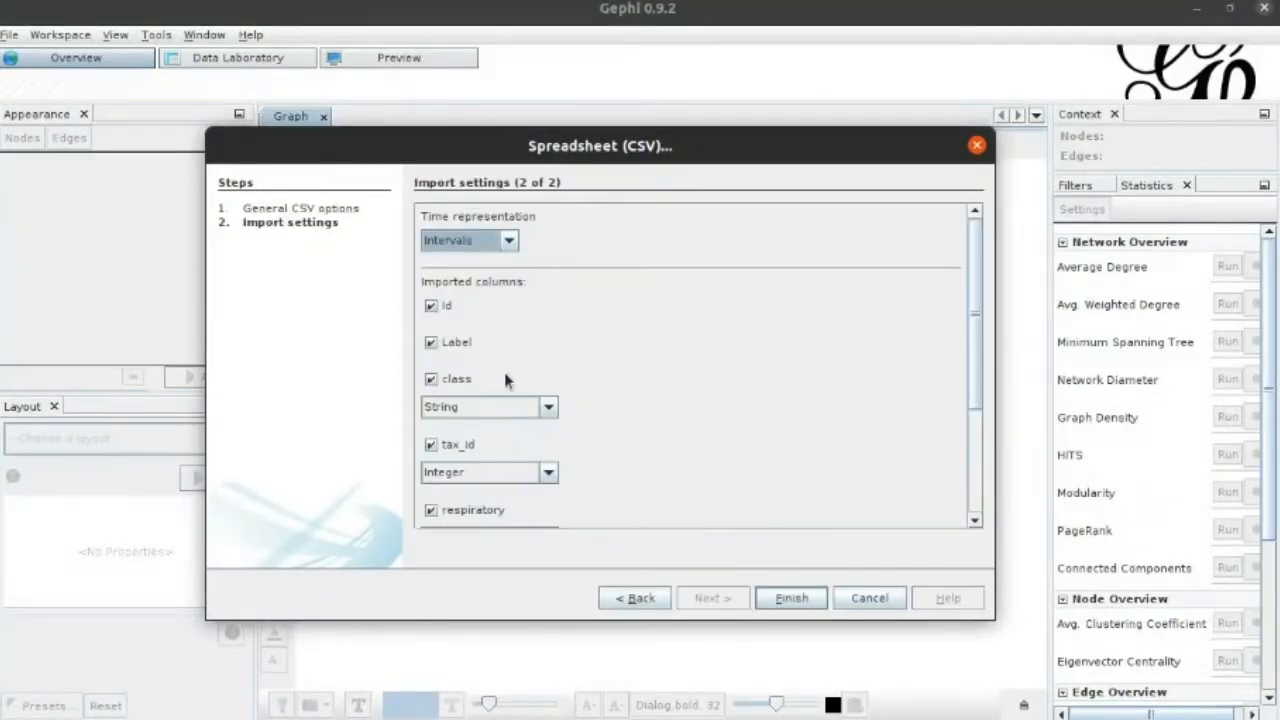
{"action": "left_click", "coordinate": [508, 406]}
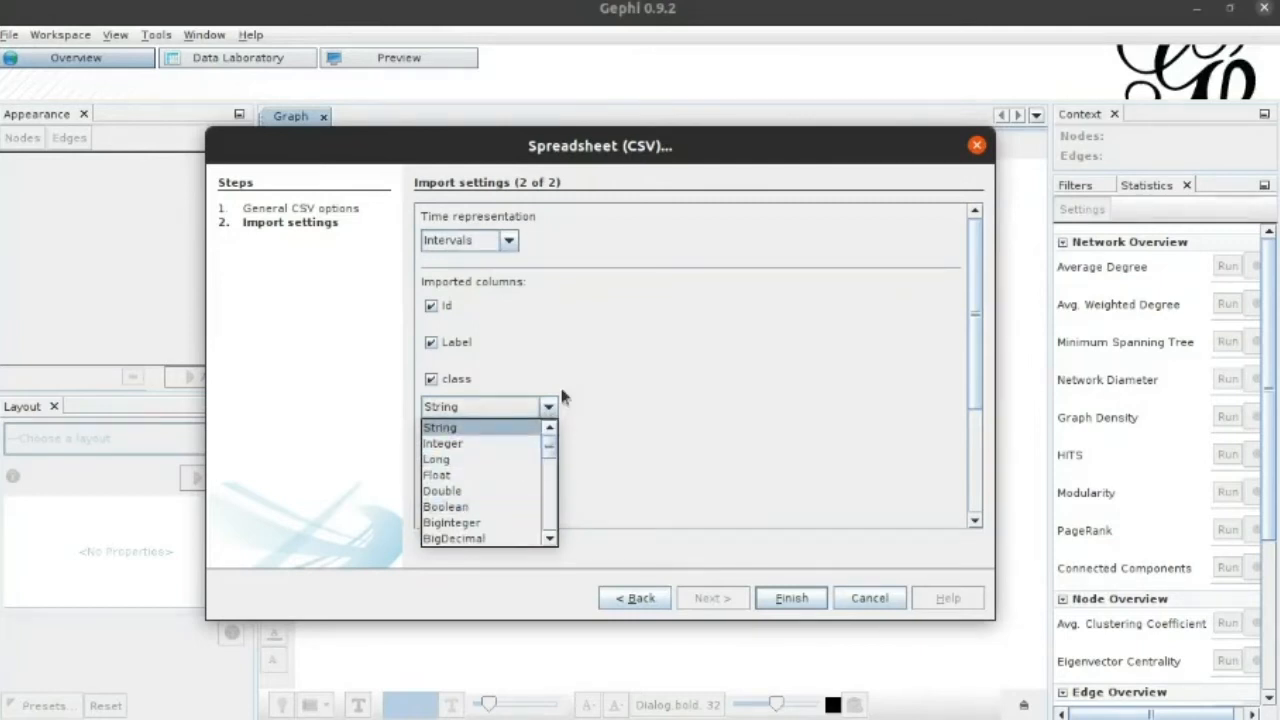
{"action": "left_click", "coordinate": [636, 488]}
{"action": "scroll", "coordinate": [721, 434], "scroll_direction": "down", "scroll_amount": 1}
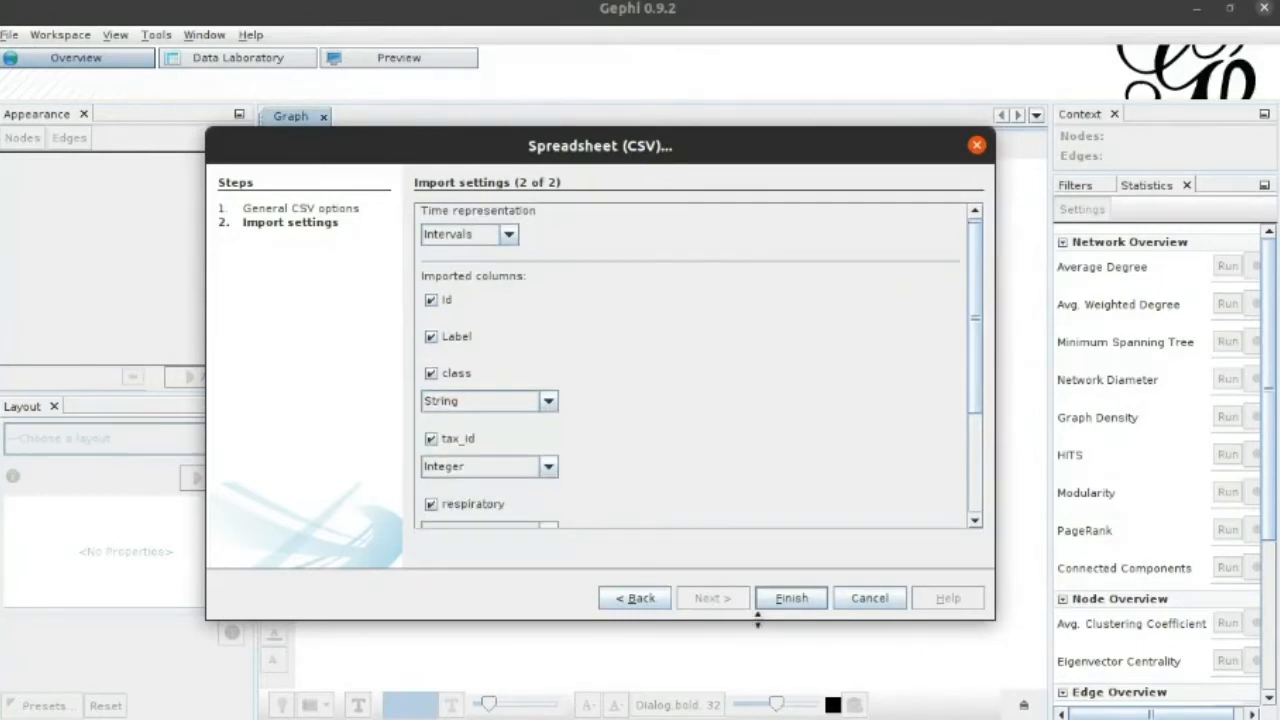
{"action": "left_click", "coordinate": [788, 598]}
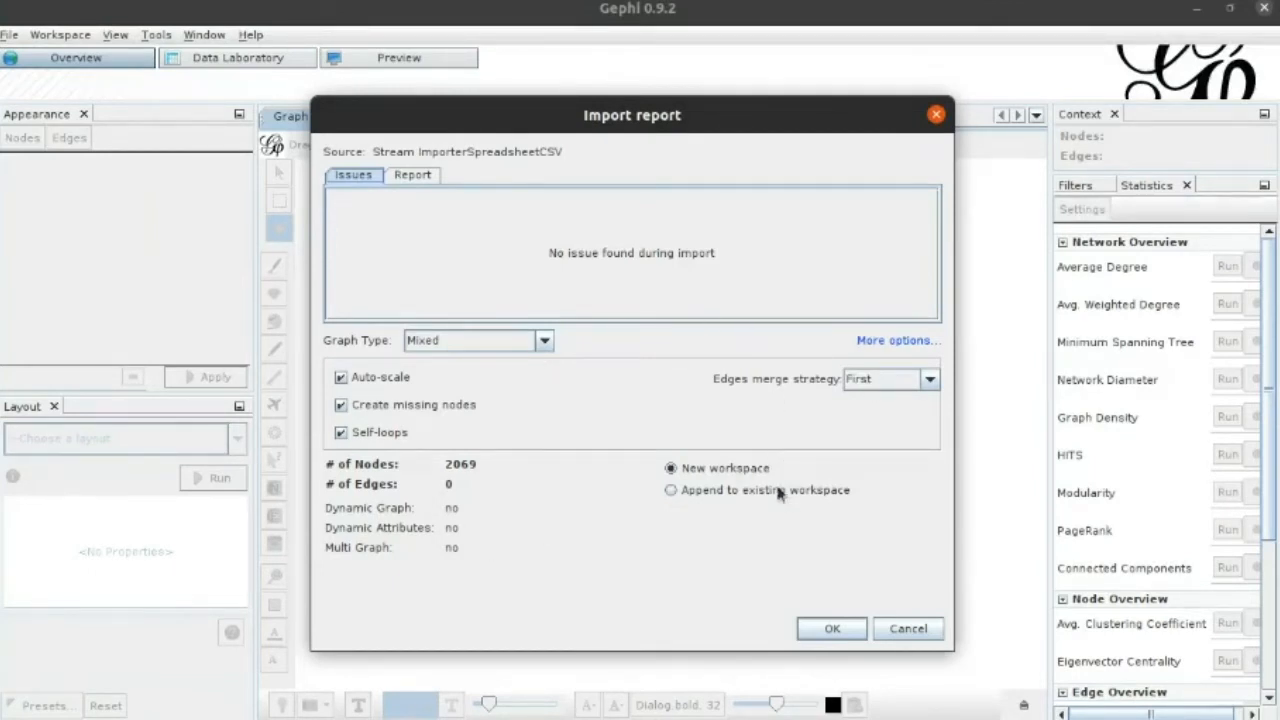
{"action": "left_click", "coordinate": [731, 492]}
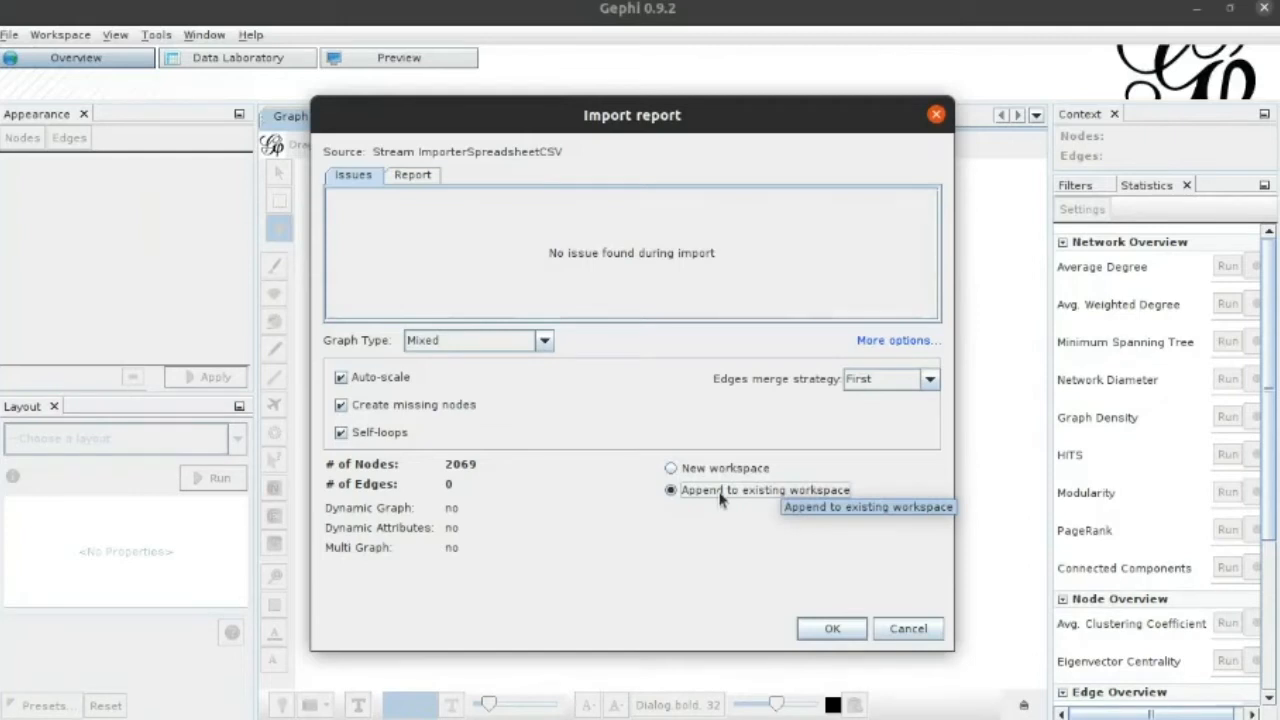
{"action": "left_click", "coordinate": [857, 628]}
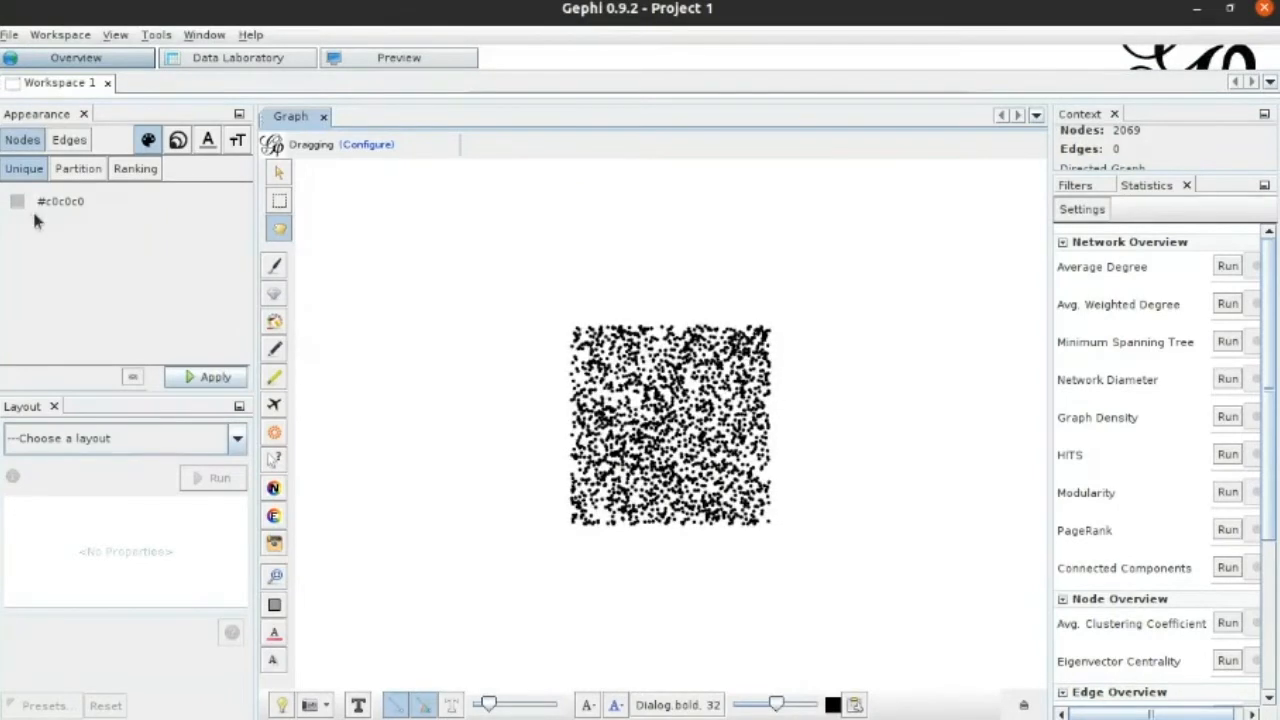
{"action": "left_click", "coordinate": [236, 58]}
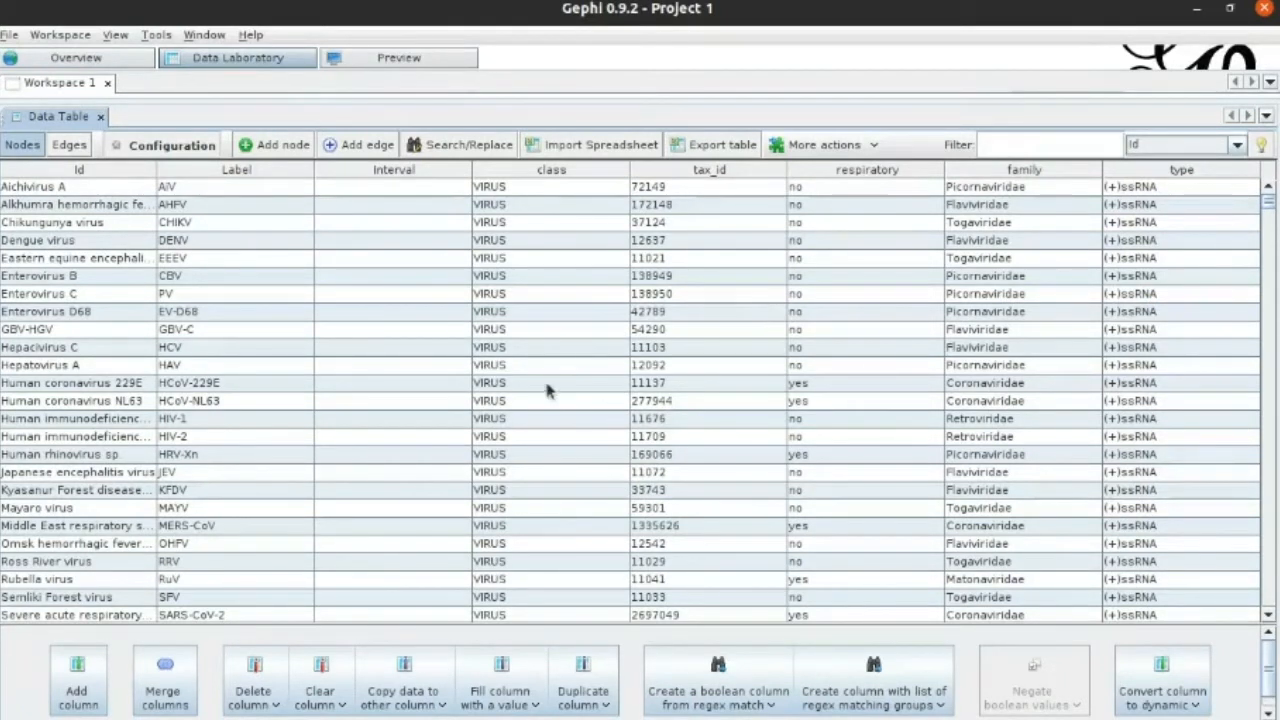
Import edges_virus_genes_evo_2020_gephi.csv from gephi_lab_training as an Edges table and append it to the existing workspace.
{"action": "left_click", "coordinate": [40, 54]}
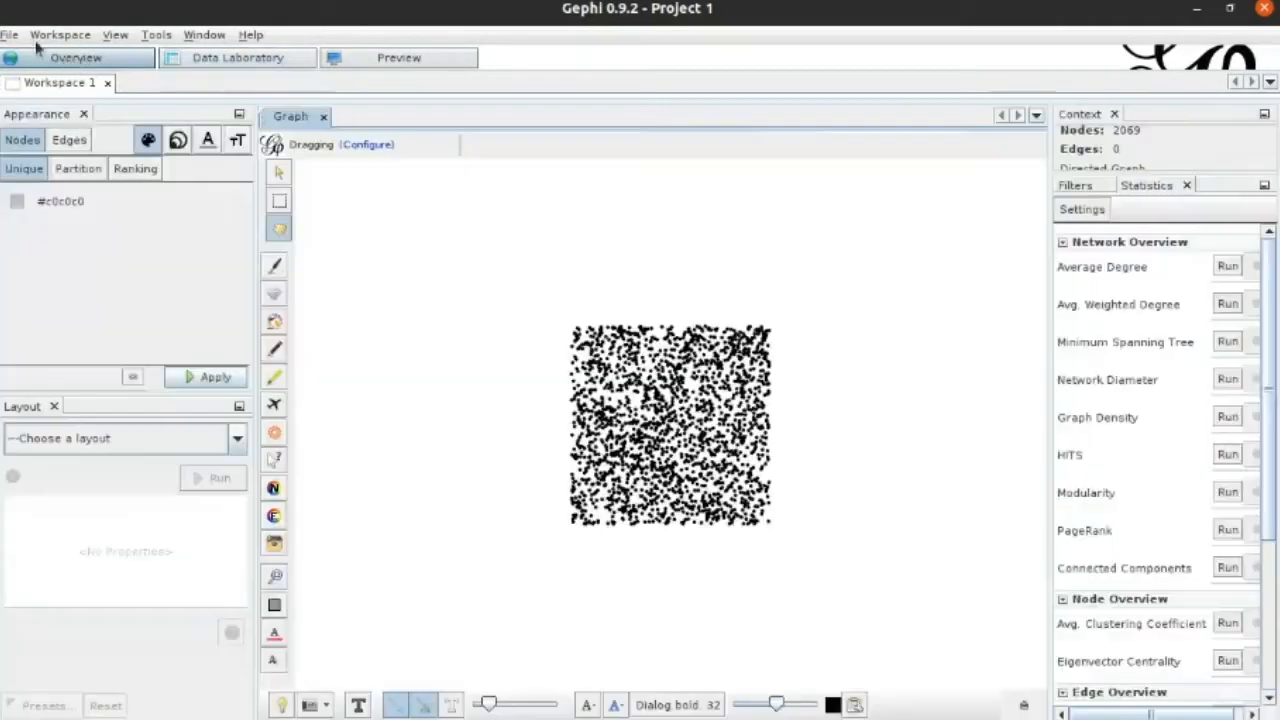
{"action": "left_click", "coordinate": [10, 36]}
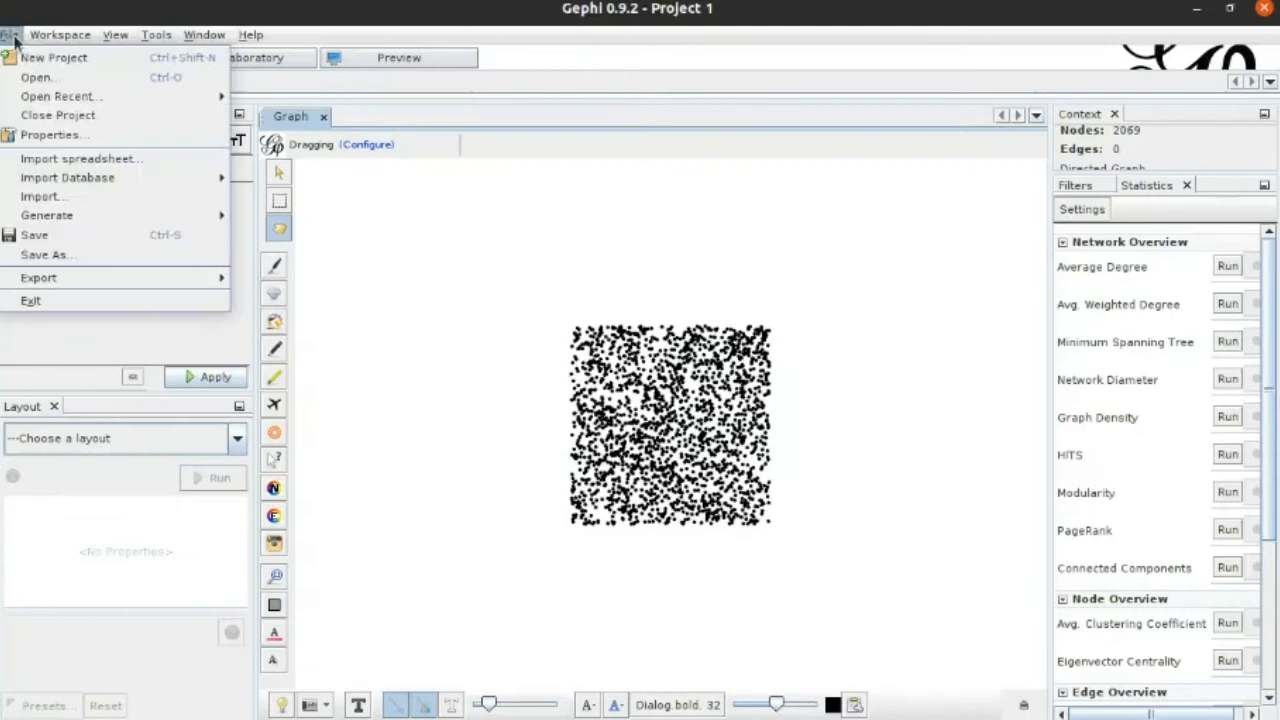
{"action": "left_click", "coordinate": [48, 160]}
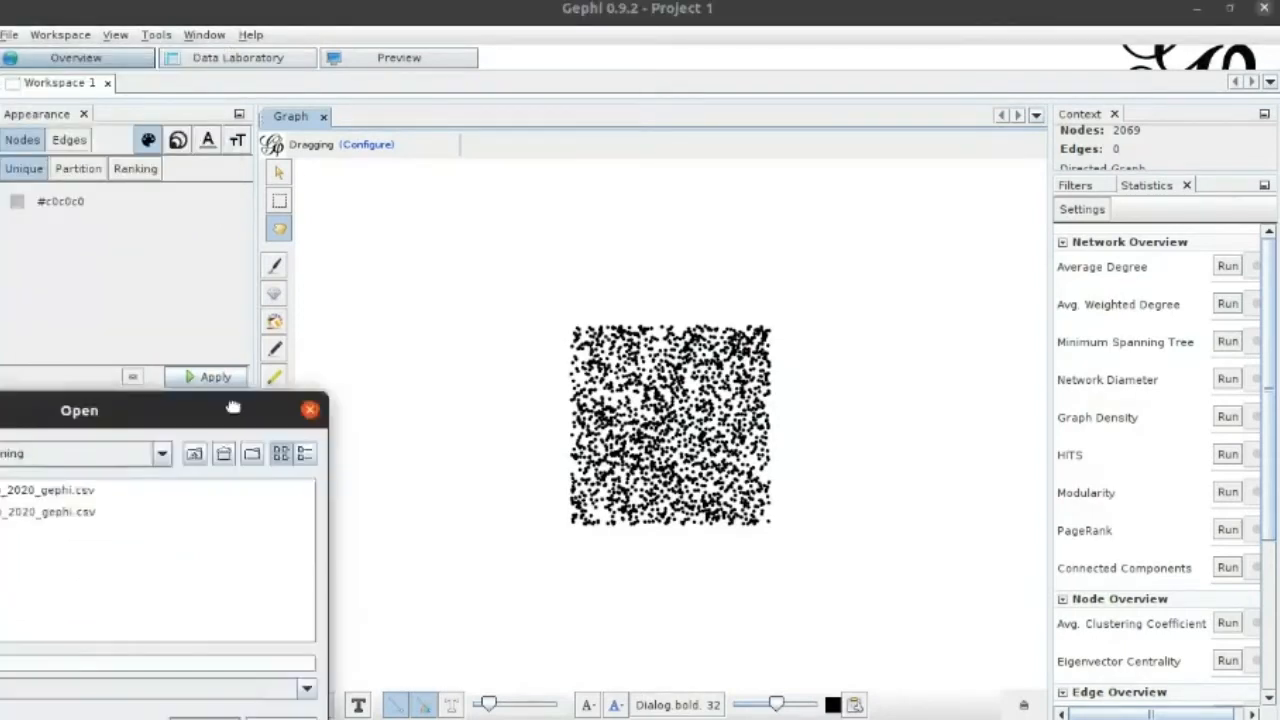
{"action": "left_click", "coordinate": [440, 301]}
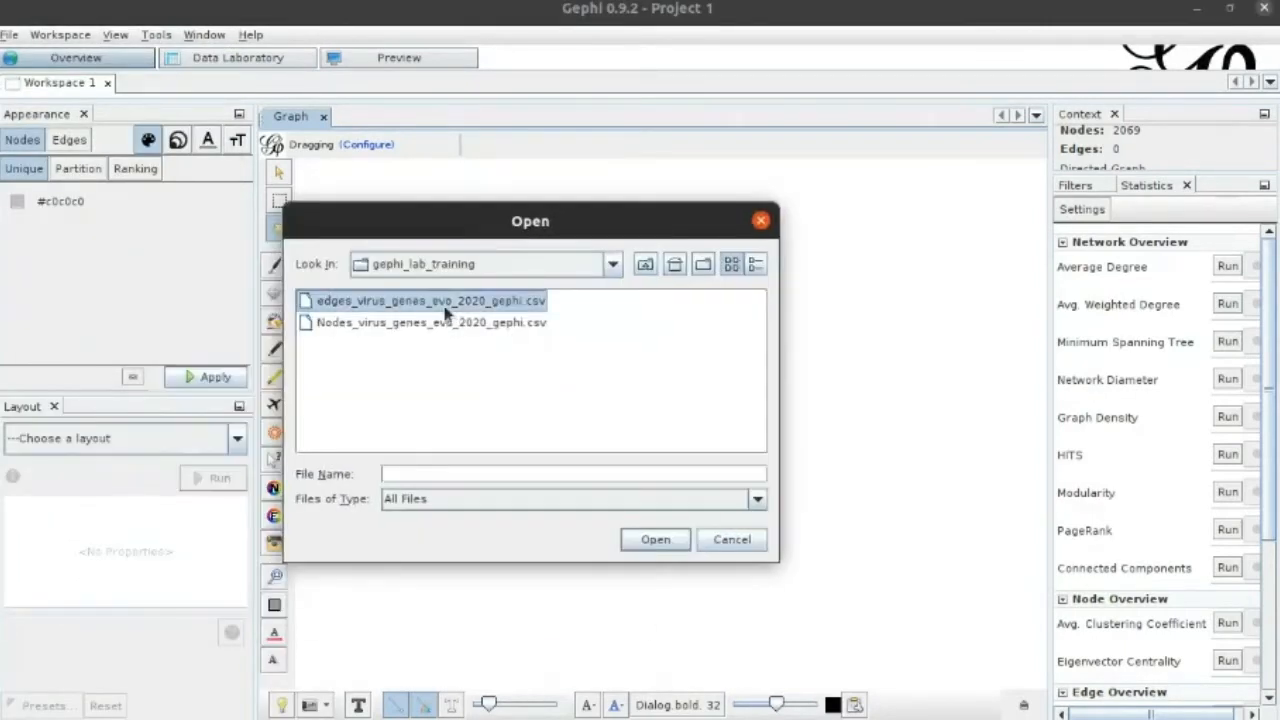
{"action": "left_click", "coordinate": [660, 541]}
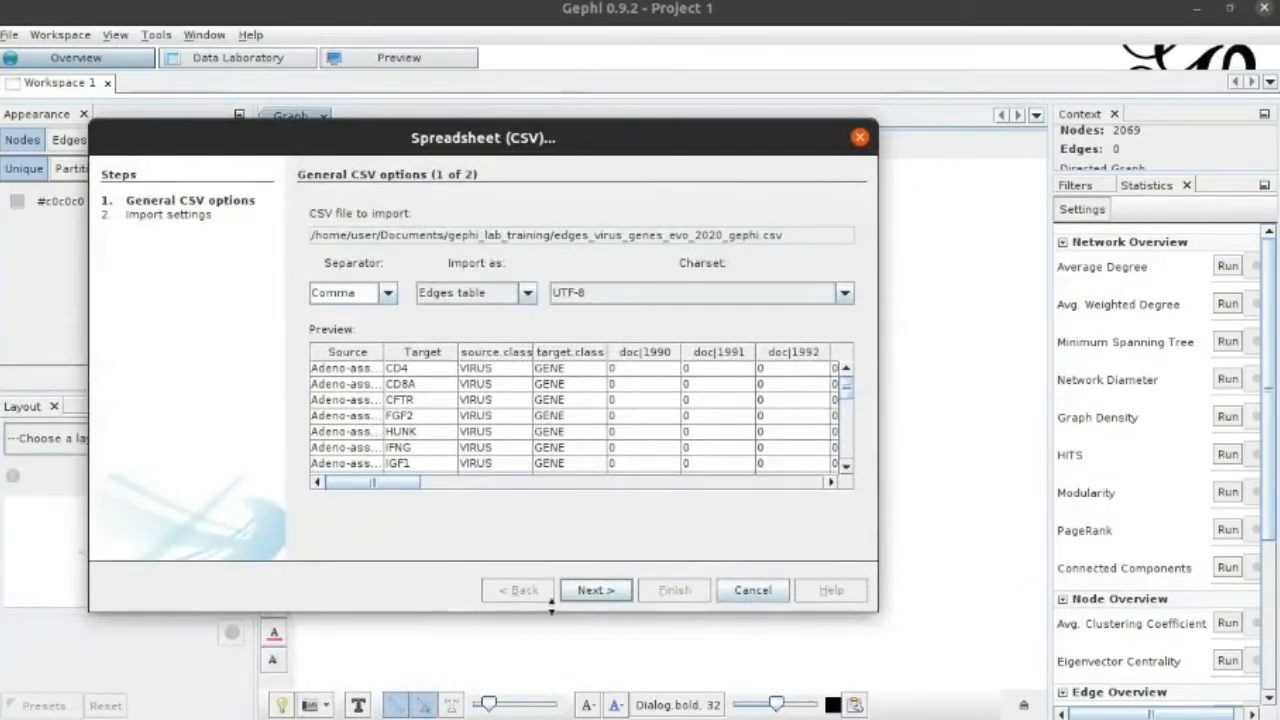
{"action": "left_click", "coordinate": [604, 589]}
{"action": "left_click", "coordinate": [668, 590]}
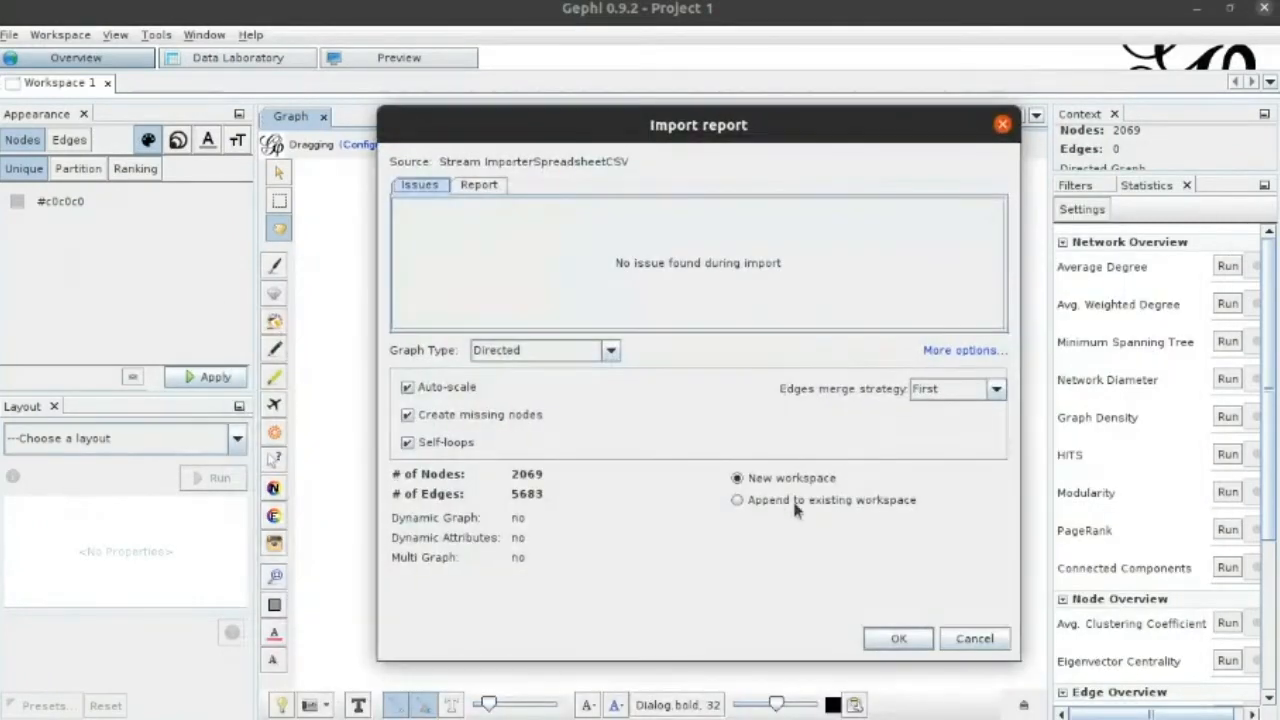
{"action": "left_click", "coordinate": [798, 506]}
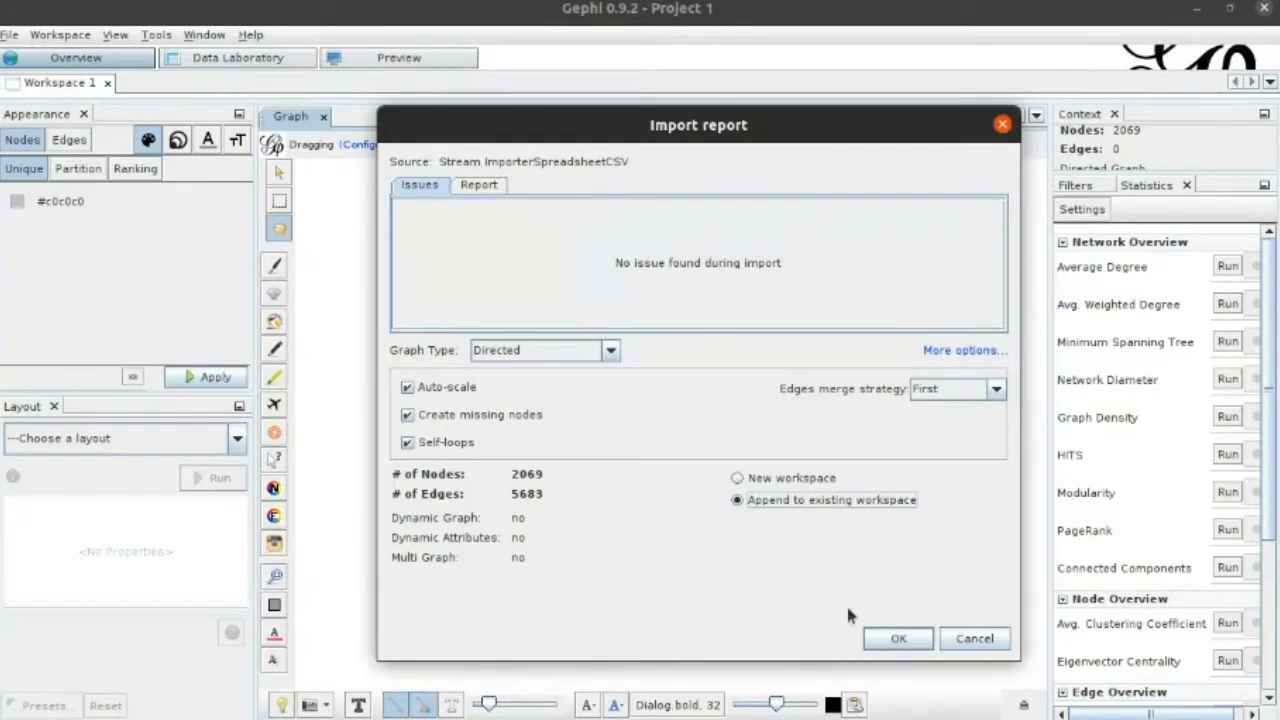
{"action": "left_click", "coordinate": [898, 640]}
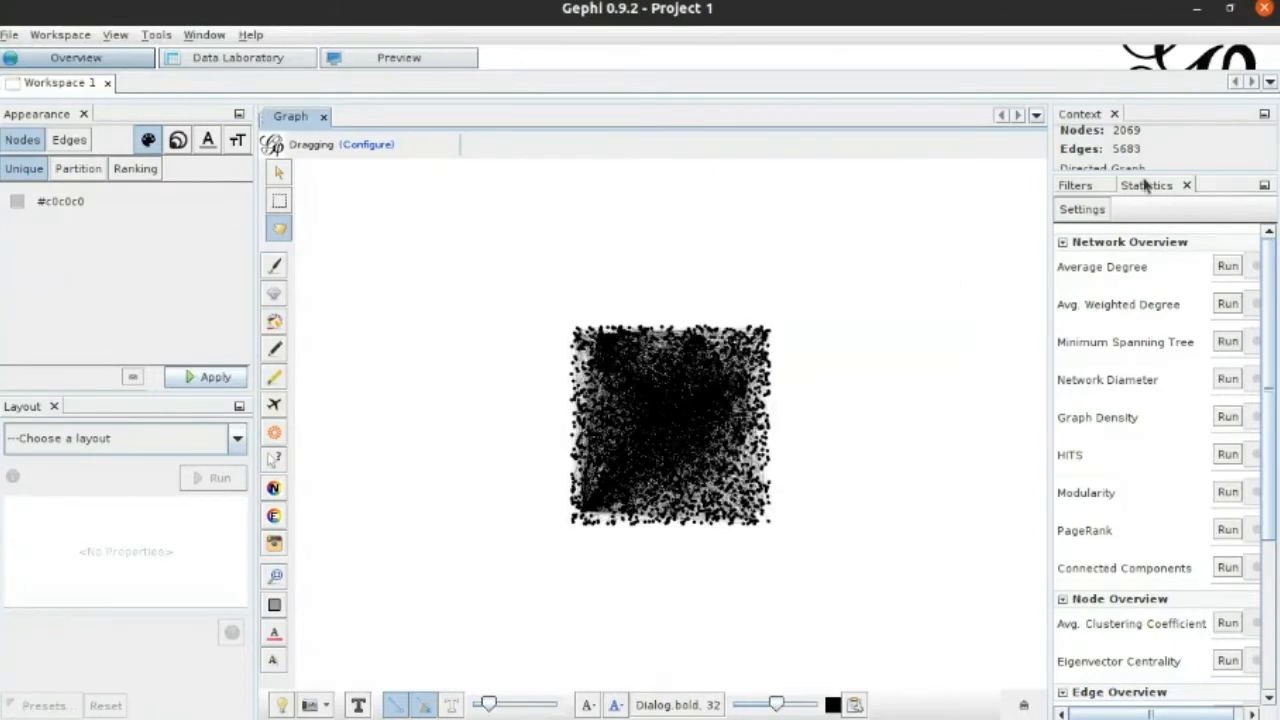
Enlarge the graph context area to view its full summary, and examine the imported edges and nodes tables in the Data Laboratory.
{"action": "left_click_drag", "start_coordinate": [1143, 176], "coordinate": [1148, 240]}
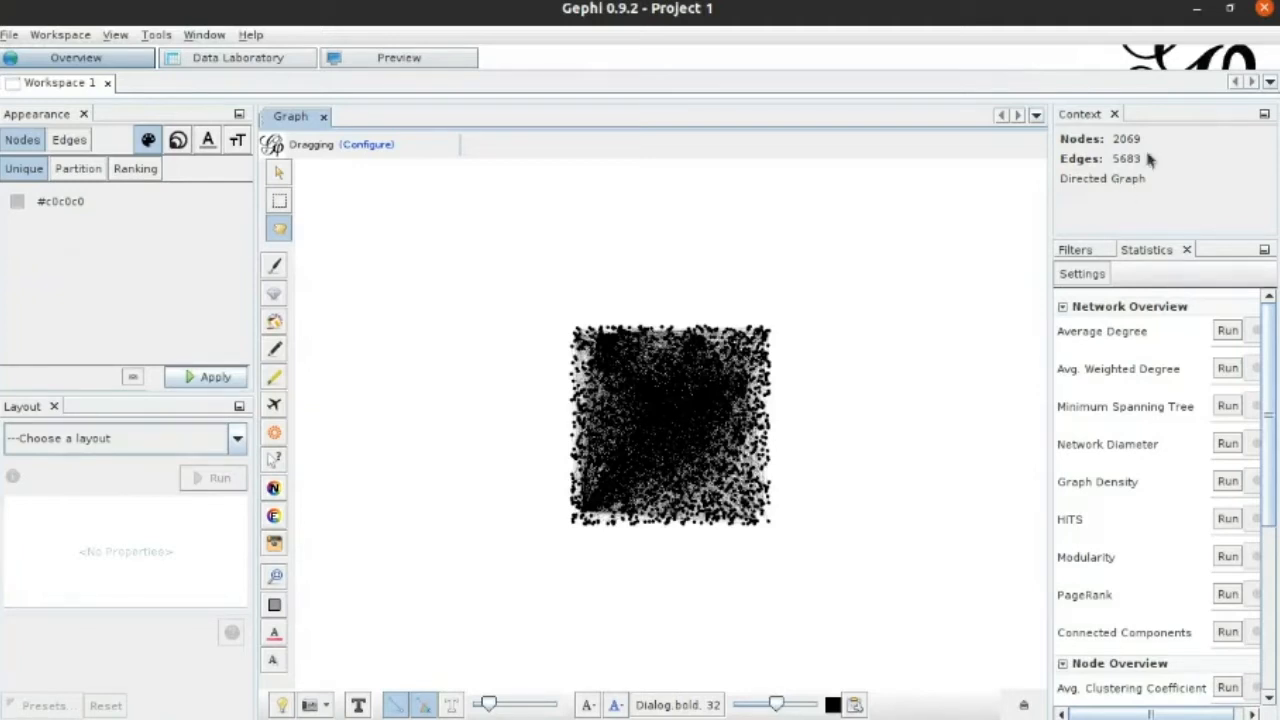
{"action": "left_click", "coordinate": [264, 57]}
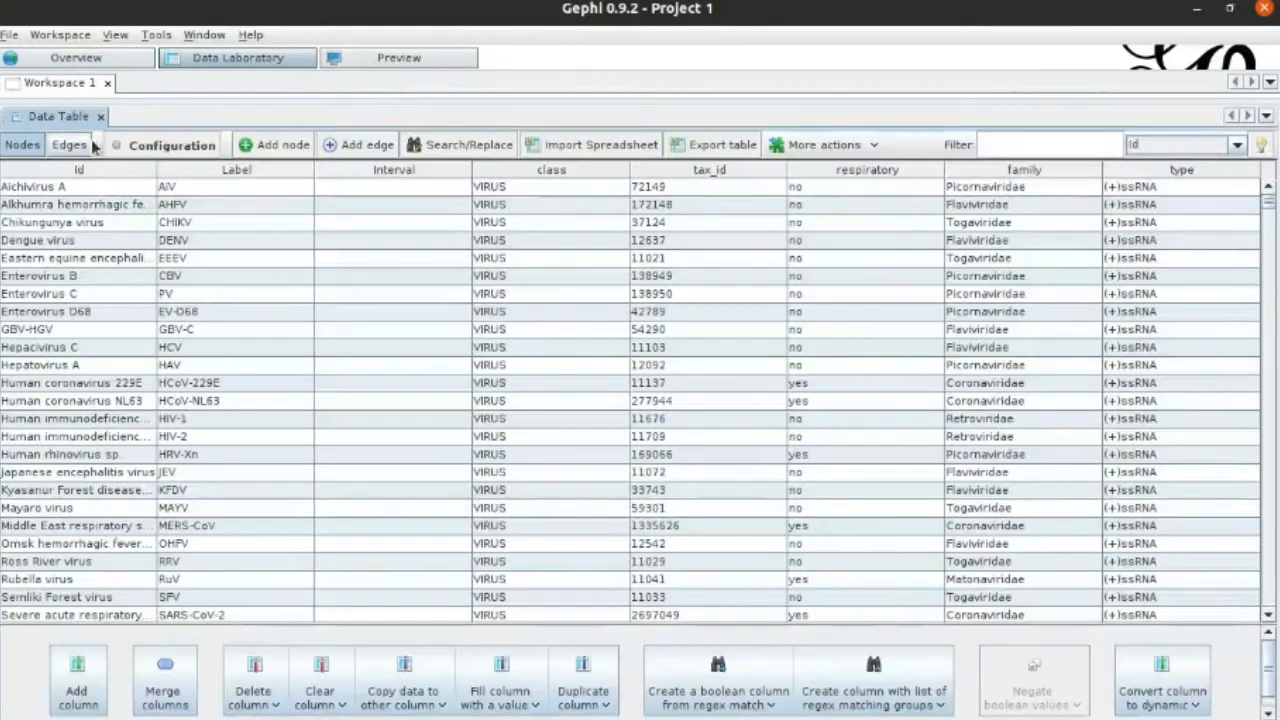
{"action": "left_click", "coordinate": [78, 145]}
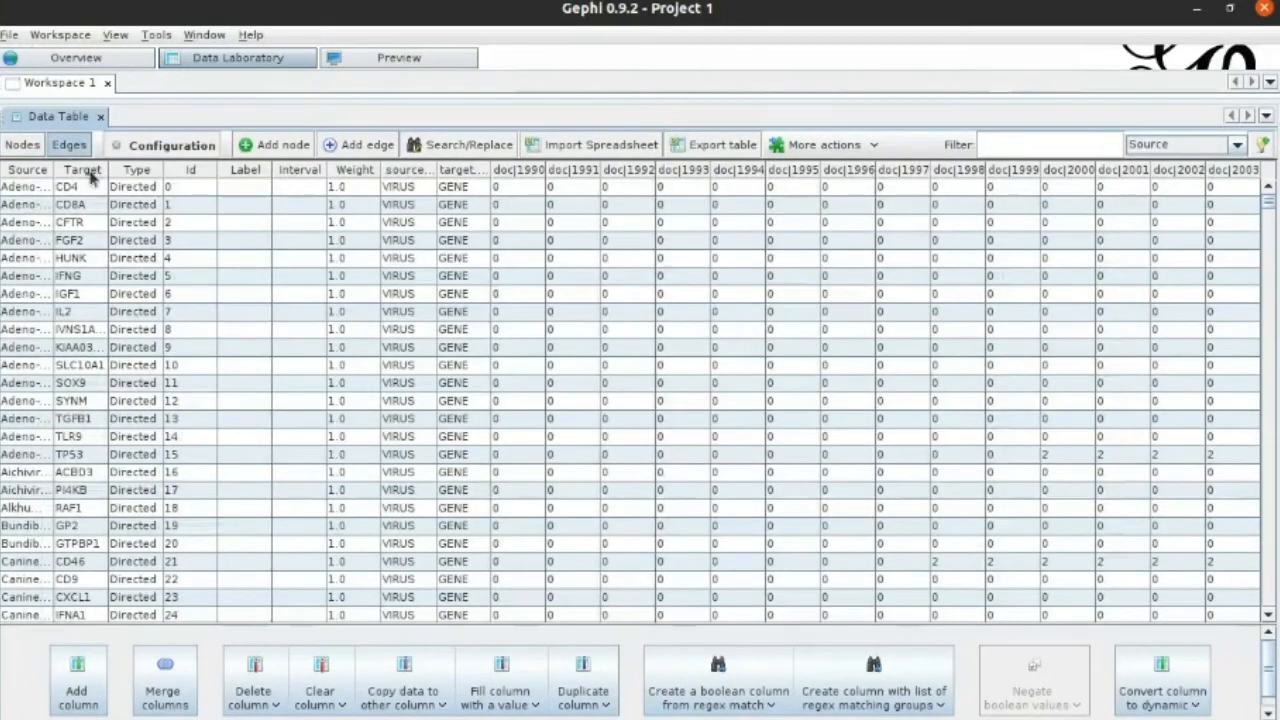
{"action": "left_click", "coordinate": [45, 146]}
{"action": "left_click", "coordinate": [62, 146]}
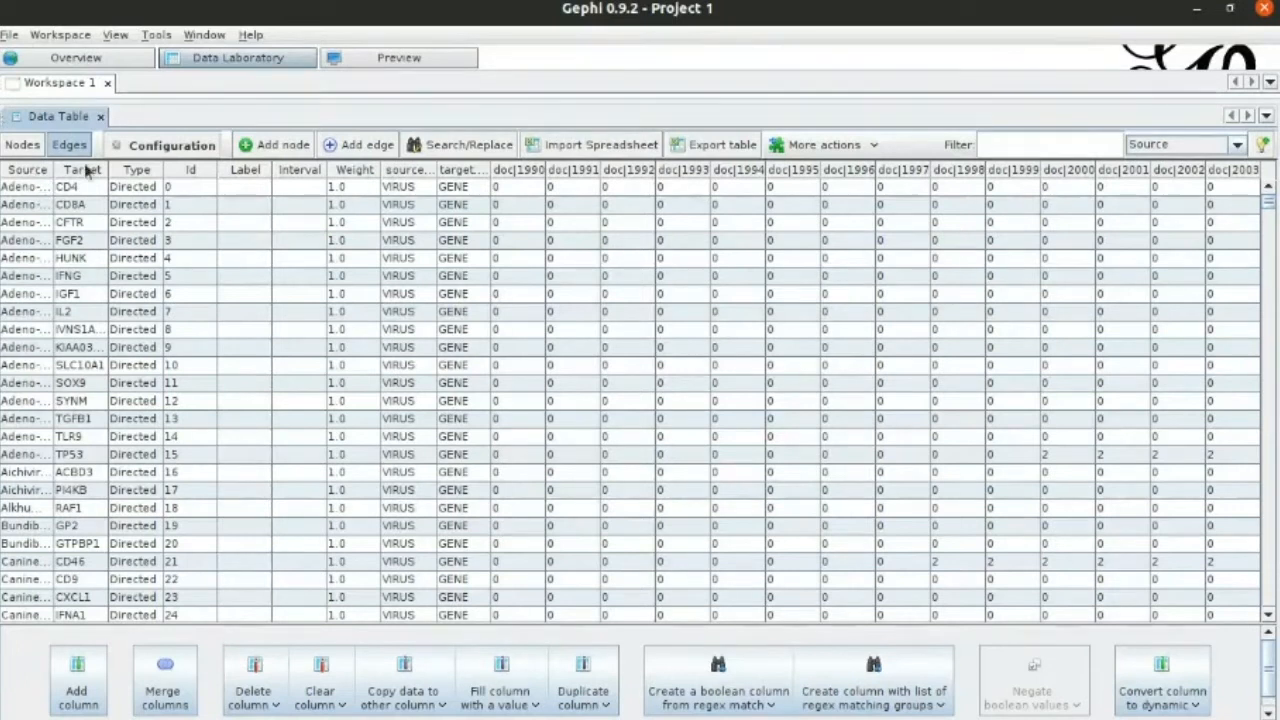
{"action": "left_click", "coordinate": [24, 145]}
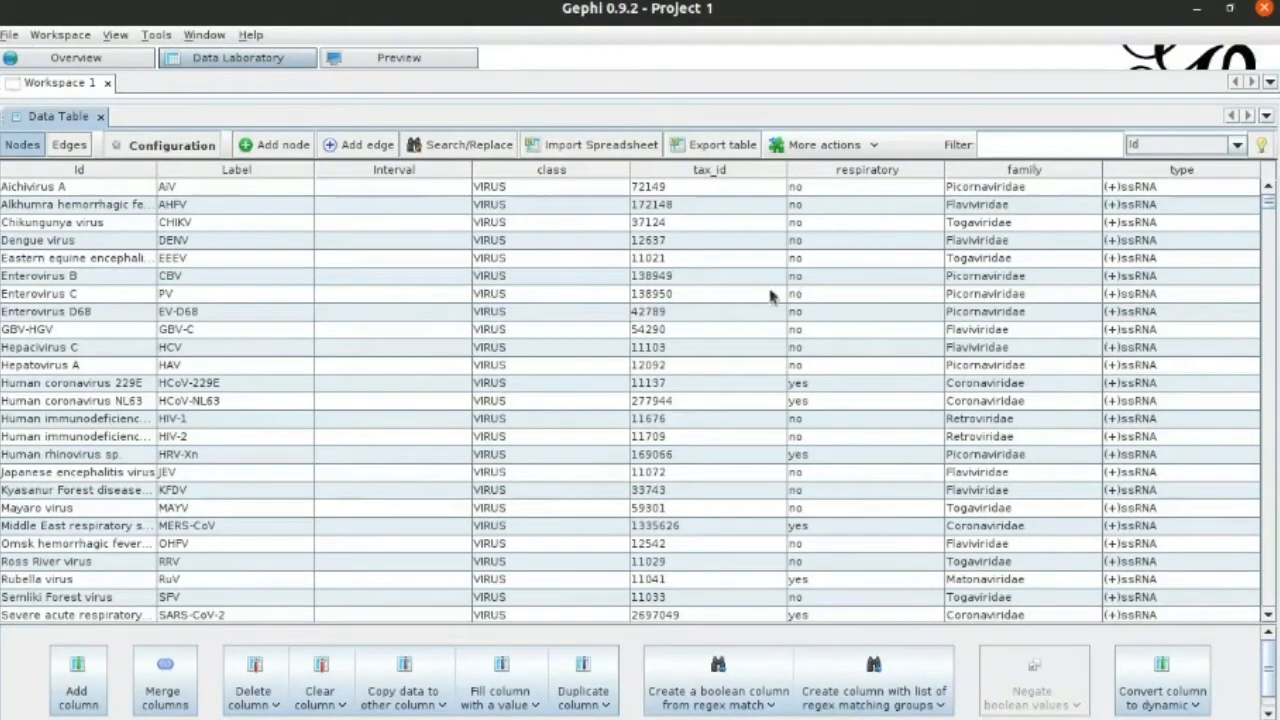
{"action": "scroll", "coordinate": [417, 320], "scroll_direction": "down", "scroll_amount": 3}
{"action": "scroll", "coordinate": [415, 347], "scroll_direction": "up", "scroll_amount": 3}
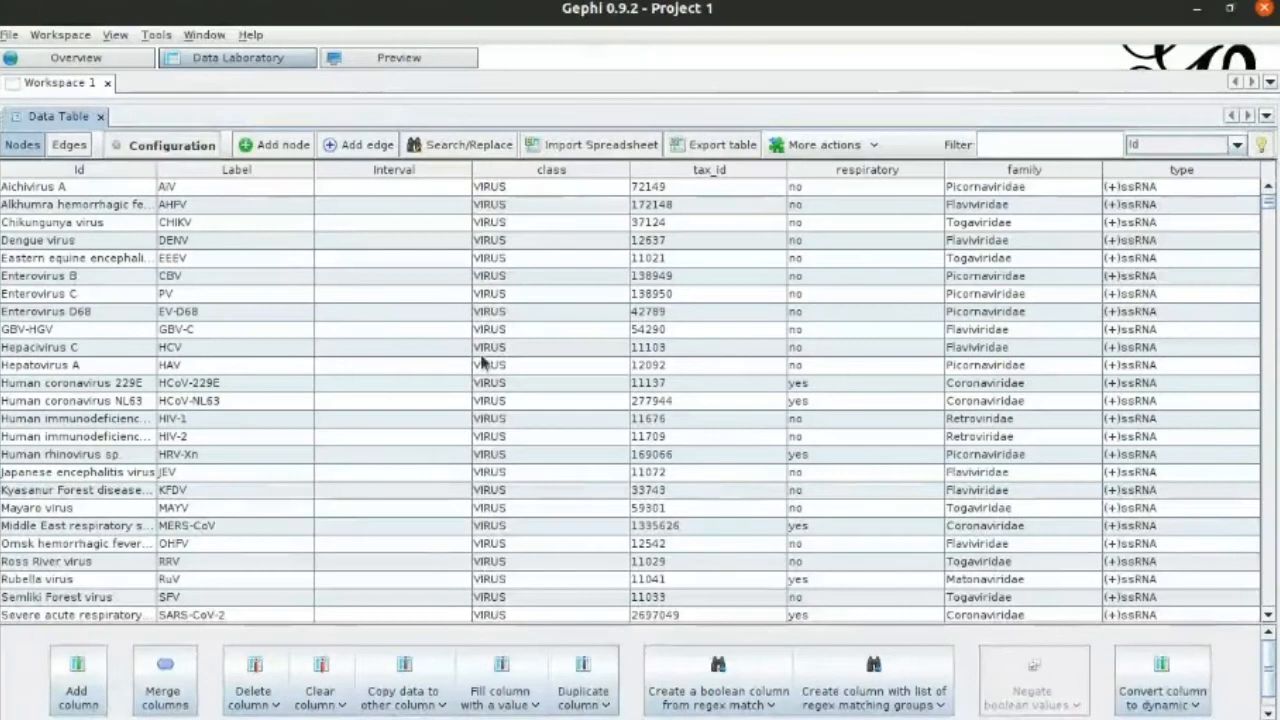
Duplicate the Id column of the nodes table as a String column titled label2.
{"action": "left_click", "coordinate": [588, 700]}
{"action": "left_click", "coordinate": [582, 570]}
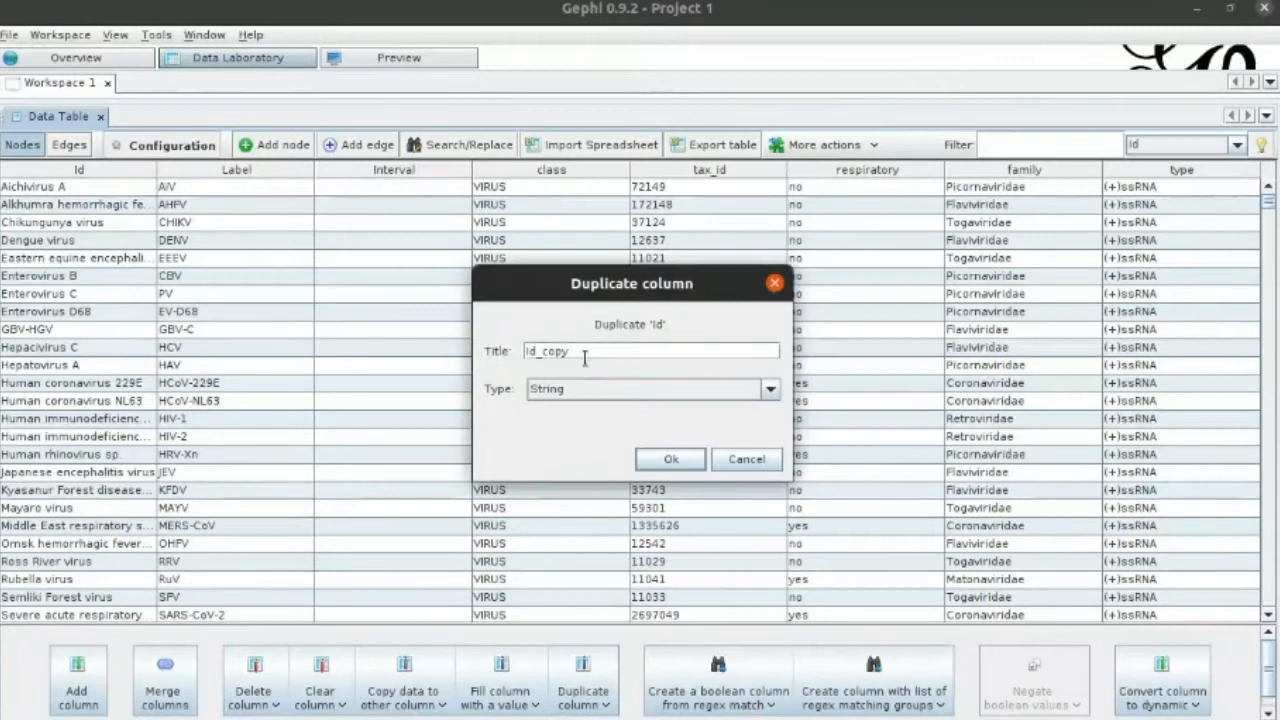
{"action": "key", "text": "ctrl+a"}
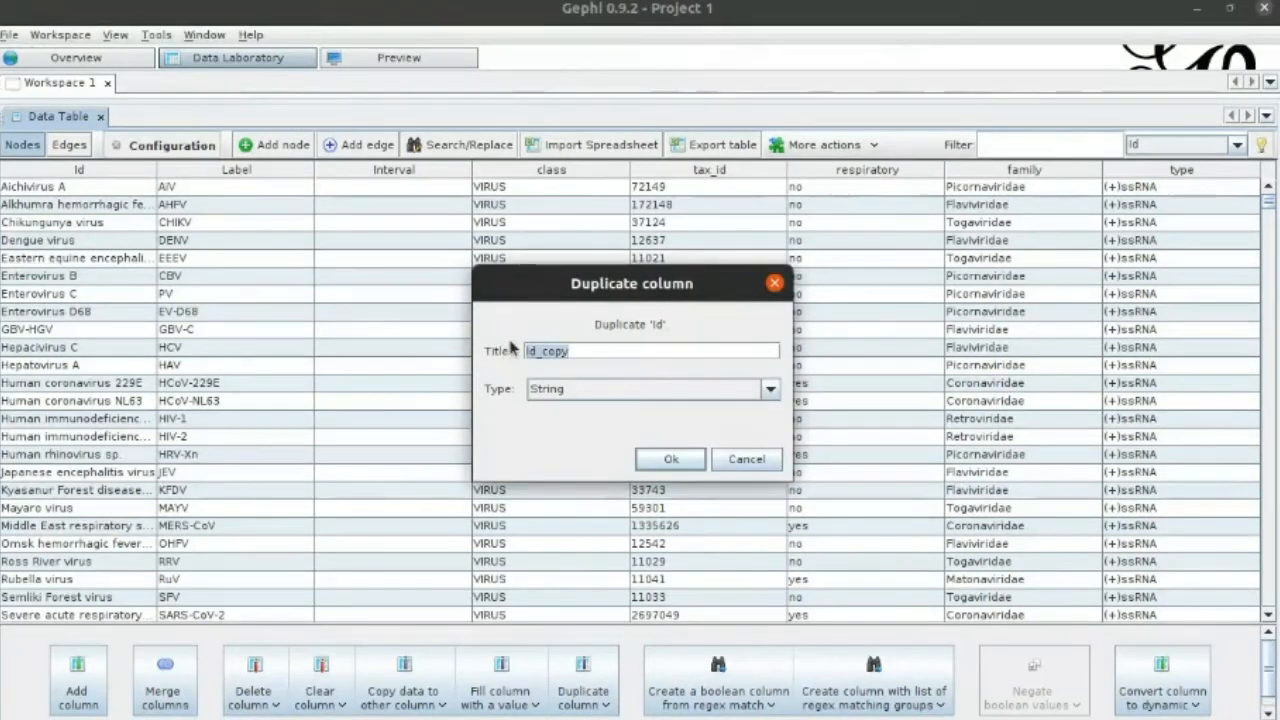
{"action": "key", "text": "BackSpace"}
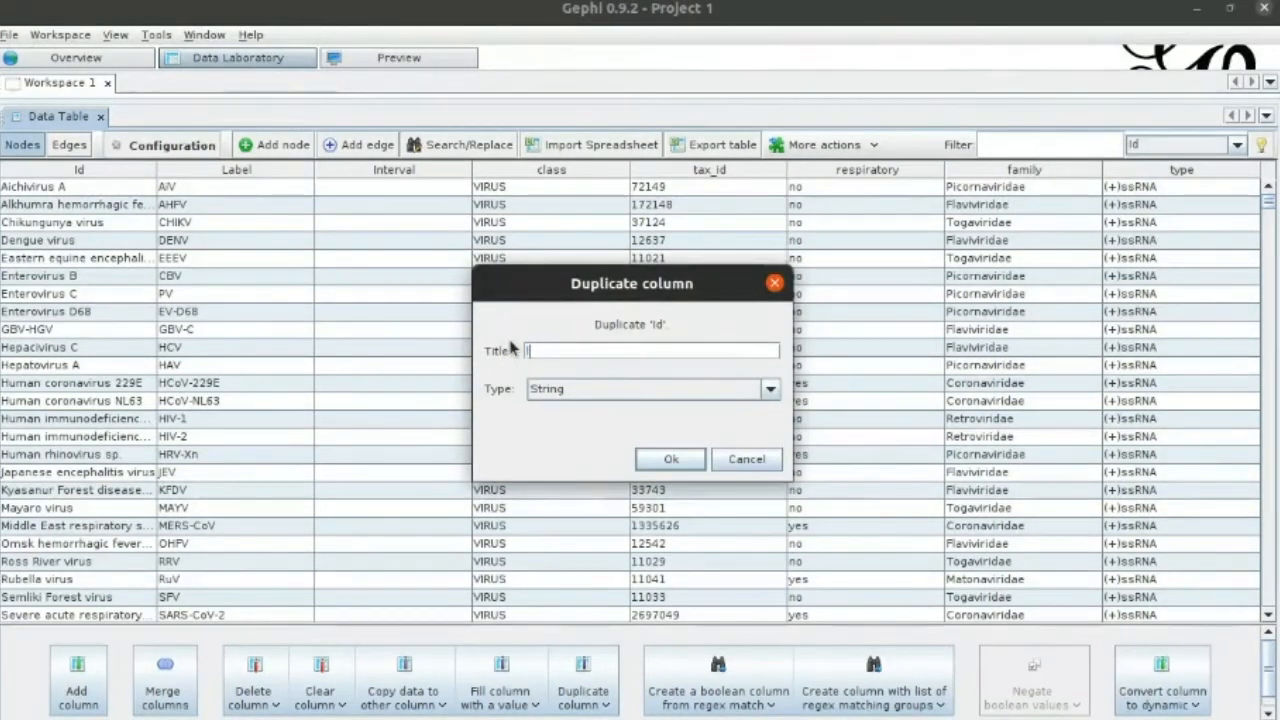
{"action": "type", "text": "label2"}
{"action": "key", "text": "Return"}
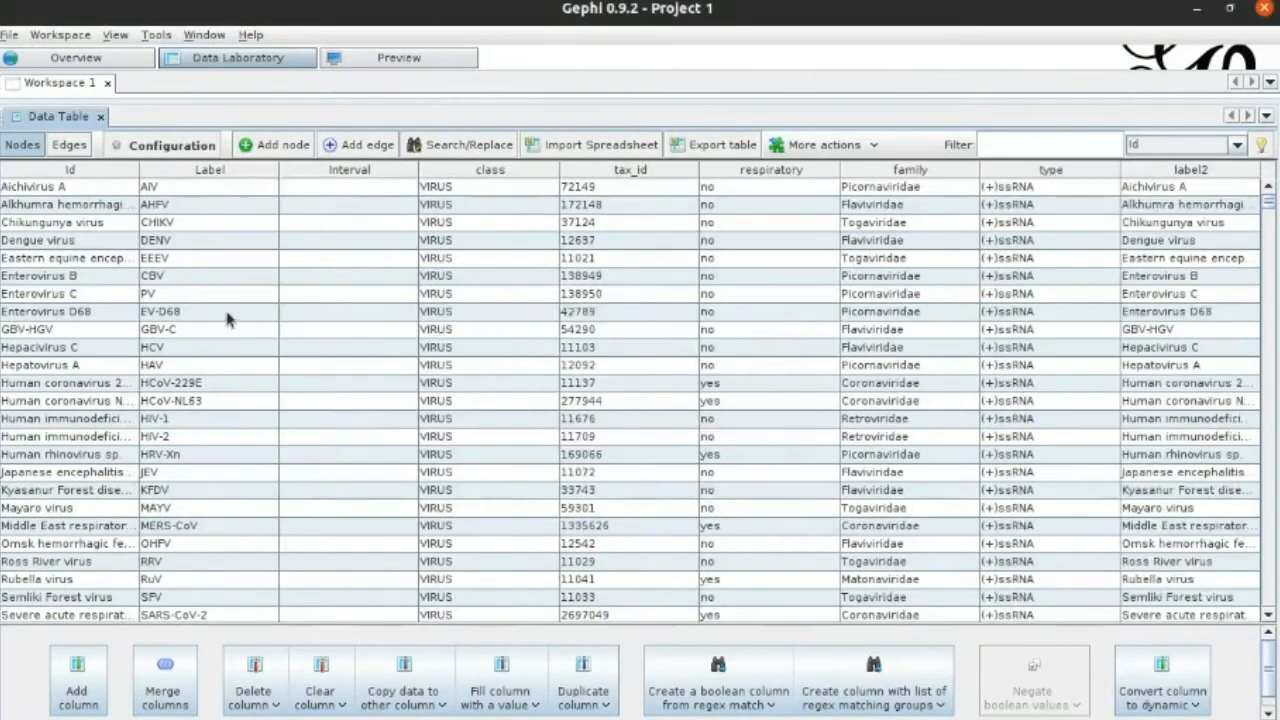
Examine the label2 column against the Id and Label columns for both the virus and gene rows of the nodes table.
{"action": "scroll", "coordinate": [224, 312], "scroll_direction": "down", "scroll_amount": 6}
{"action": "scroll", "coordinate": [205, 340], "scroll_direction": "up", "scroll_amount": 6}
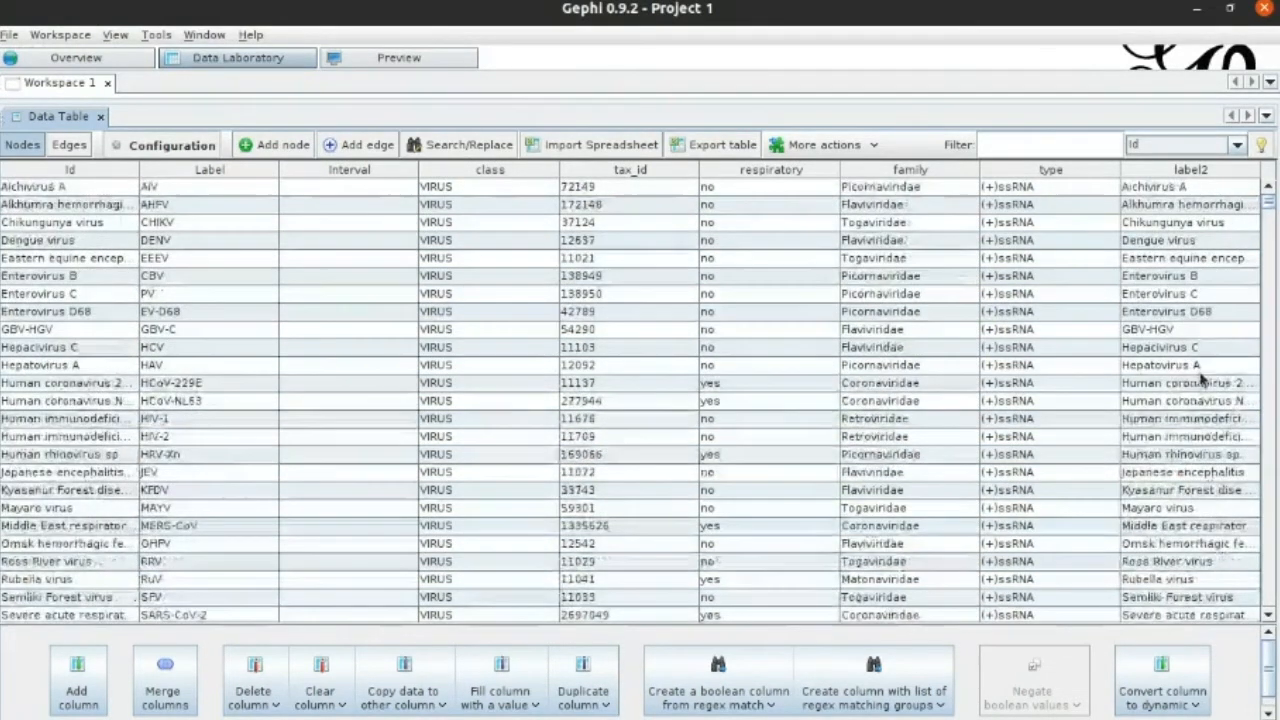
{"action": "scroll", "coordinate": [1195, 390], "scroll_direction": "down", "scroll_amount": 20}
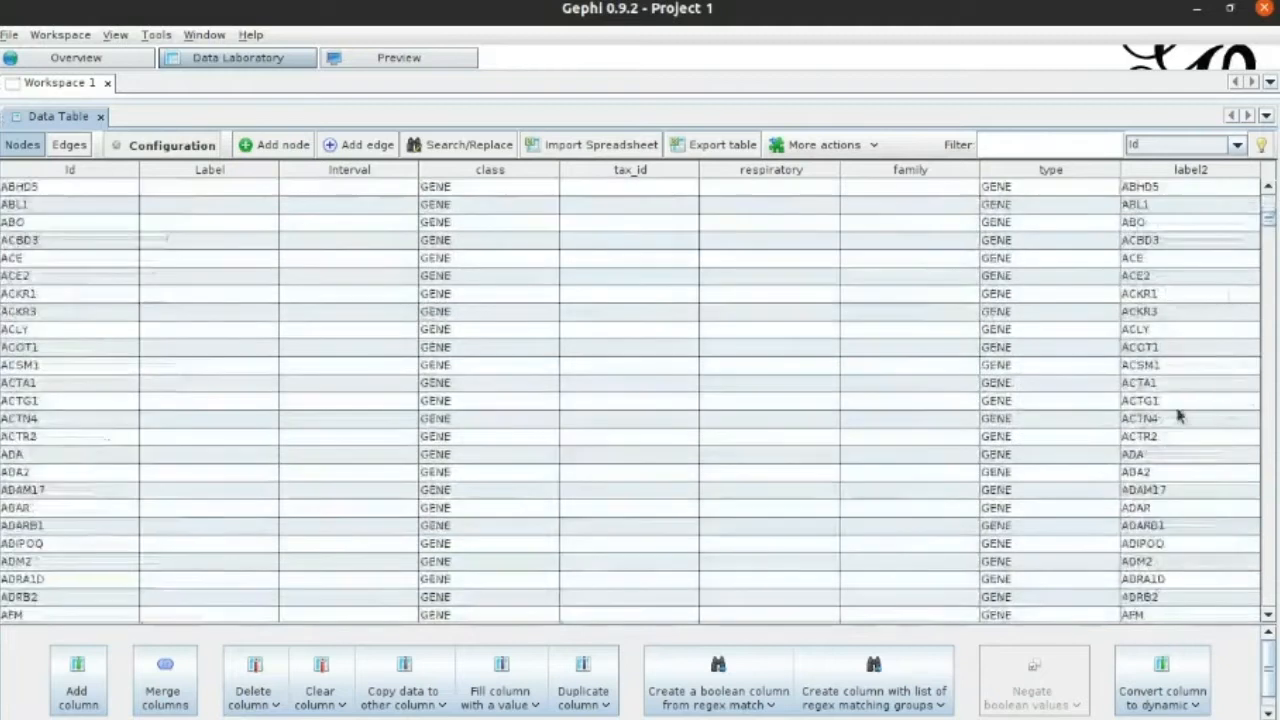
{"action": "left_click_drag", "start_coordinate": [1271, 220], "coordinate": [1273, 198]}
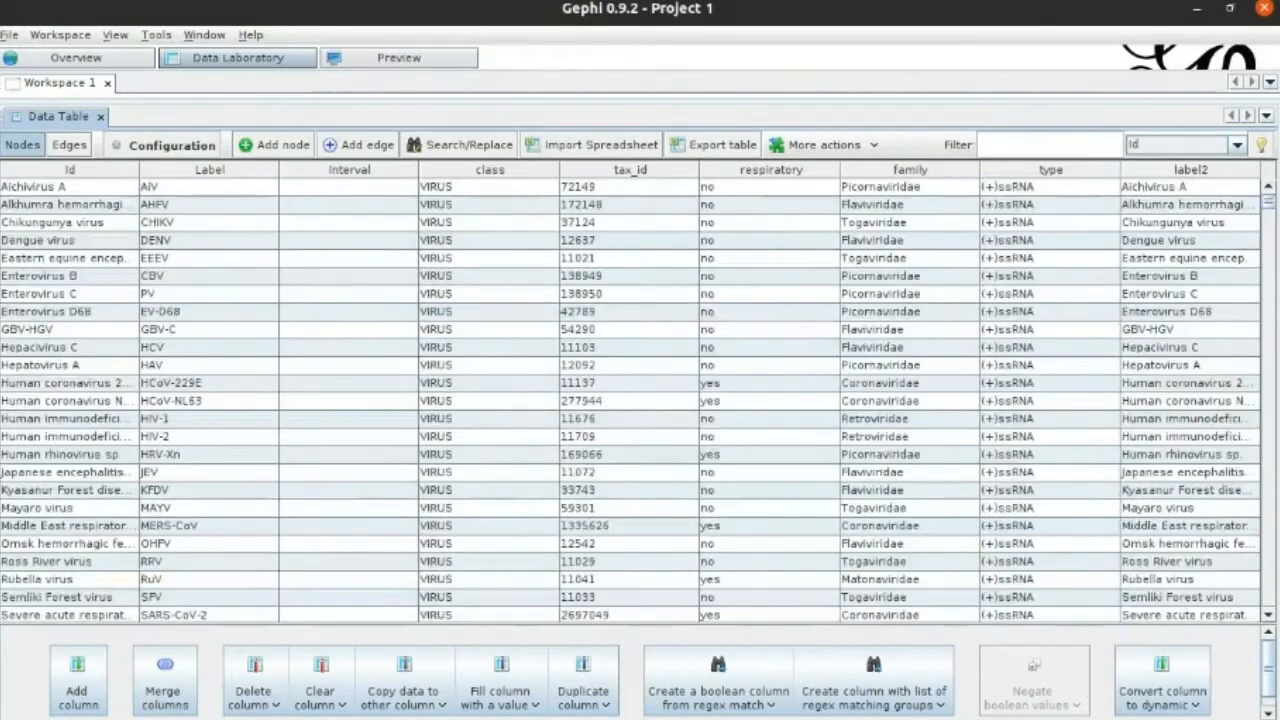
{"action": "left_click", "coordinate": [69, 144]}
{"action": "left_click", "coordinate": [22, 144]}
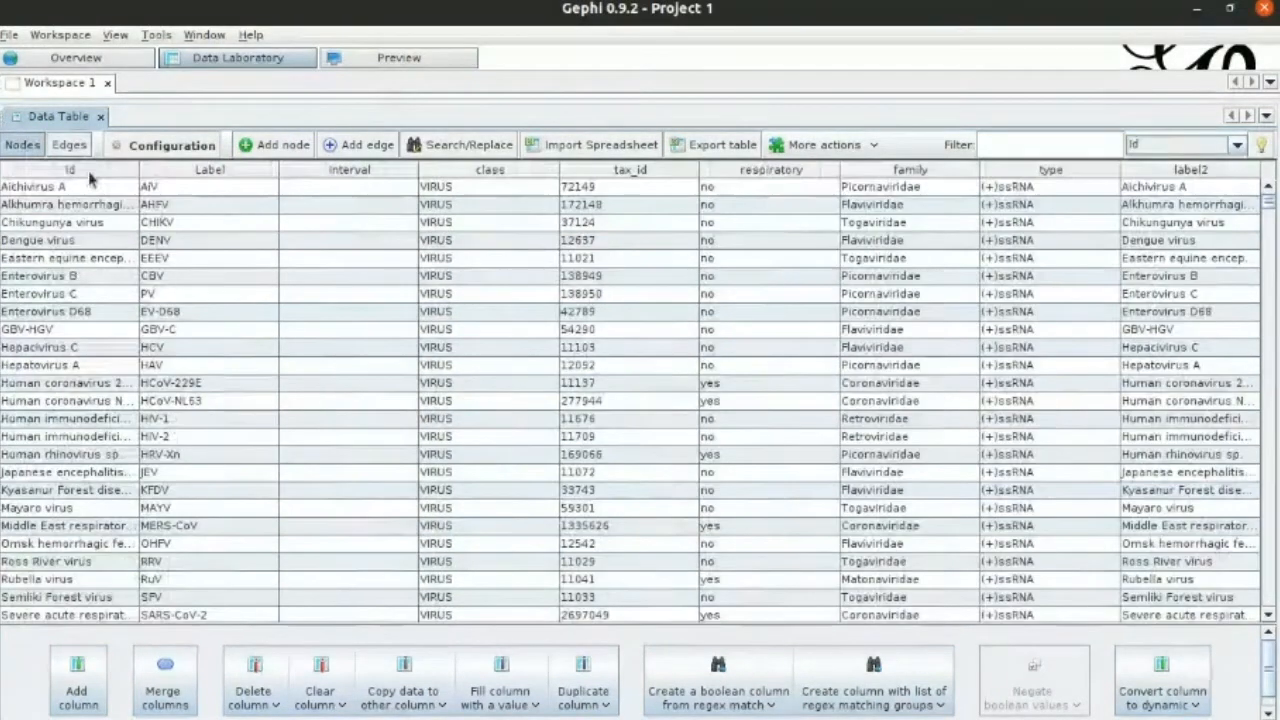
Open the Label cells of the Alkhumra and Chikungunya virus rows for editing, leaving their text as it is.
{"action": "left_click", "coordinate": [193, 187]}
{"action": "left_click", "coordinate": [178, 203]}
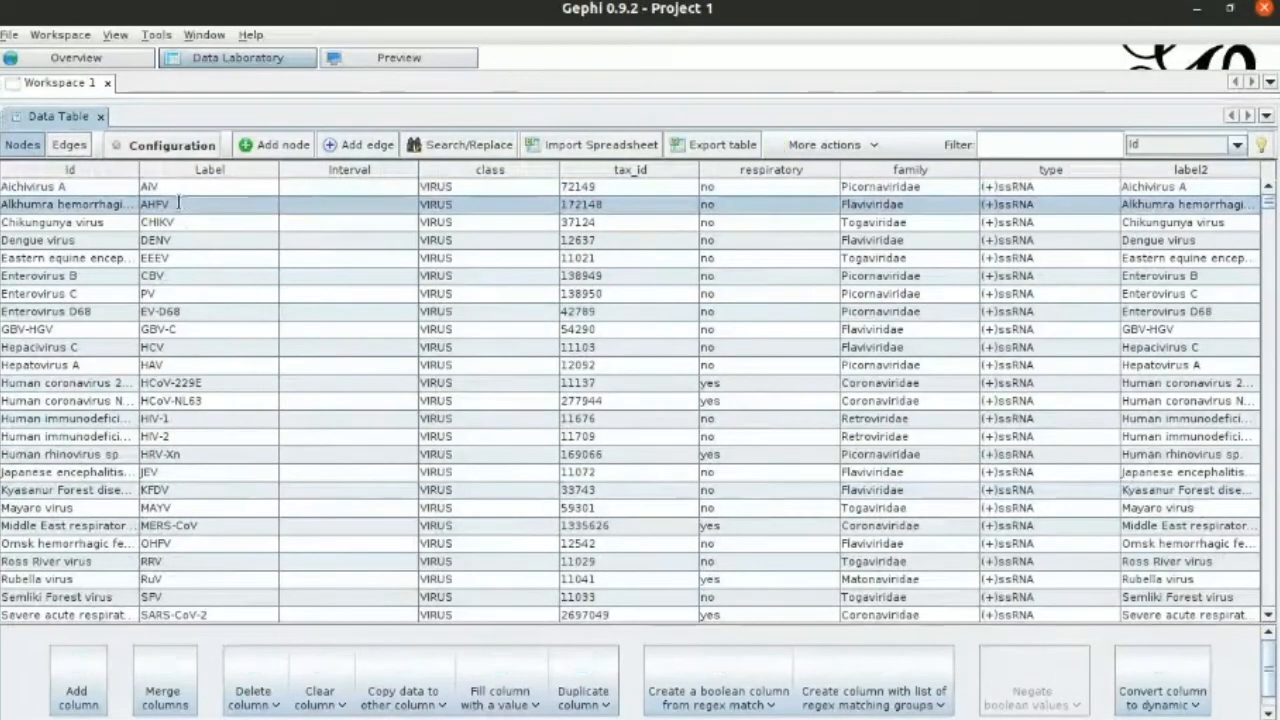
{"action": "double_click", "coordinate": [178, 203]}
{"action": "double_click", "coordinate": [178, 222]}
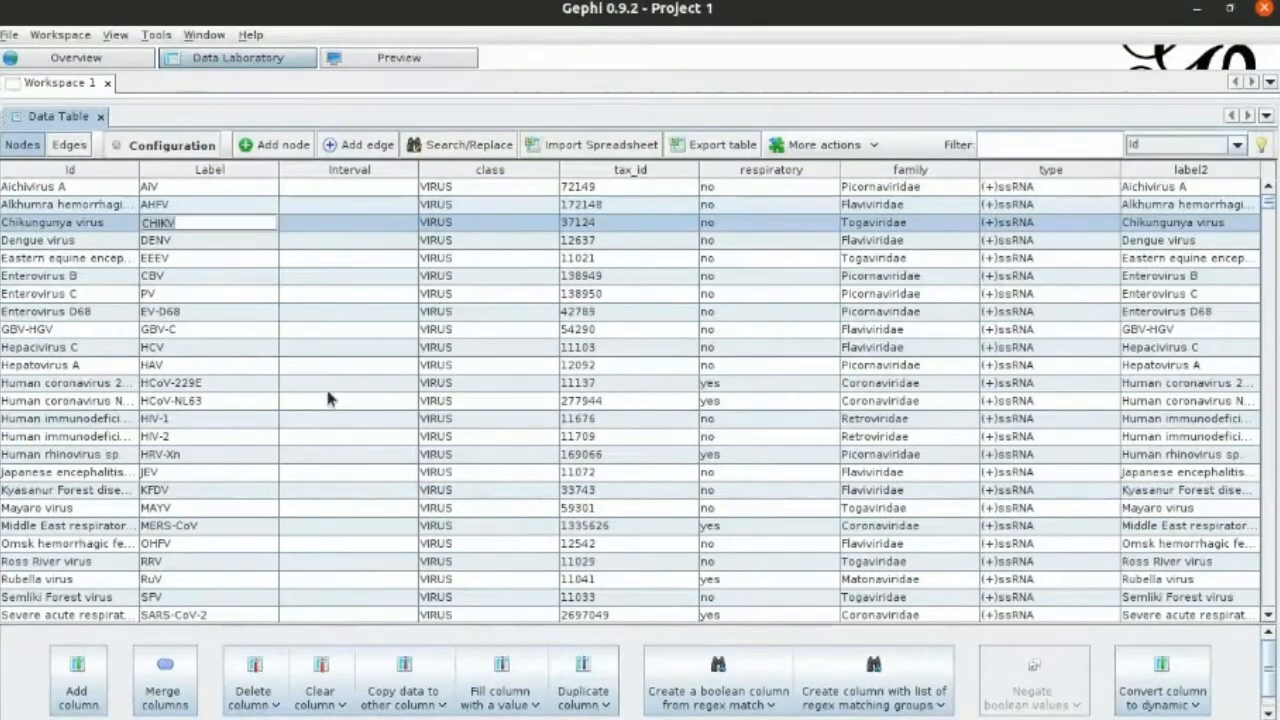
{"action": "scroll", "coordinate": [229, 320], "scroll_direction": "down", "scroll_amount": 4}
{"action": "scroll", "coordinate": [214, 321], "scroll_direction": "up", "scroll_amount": 4}
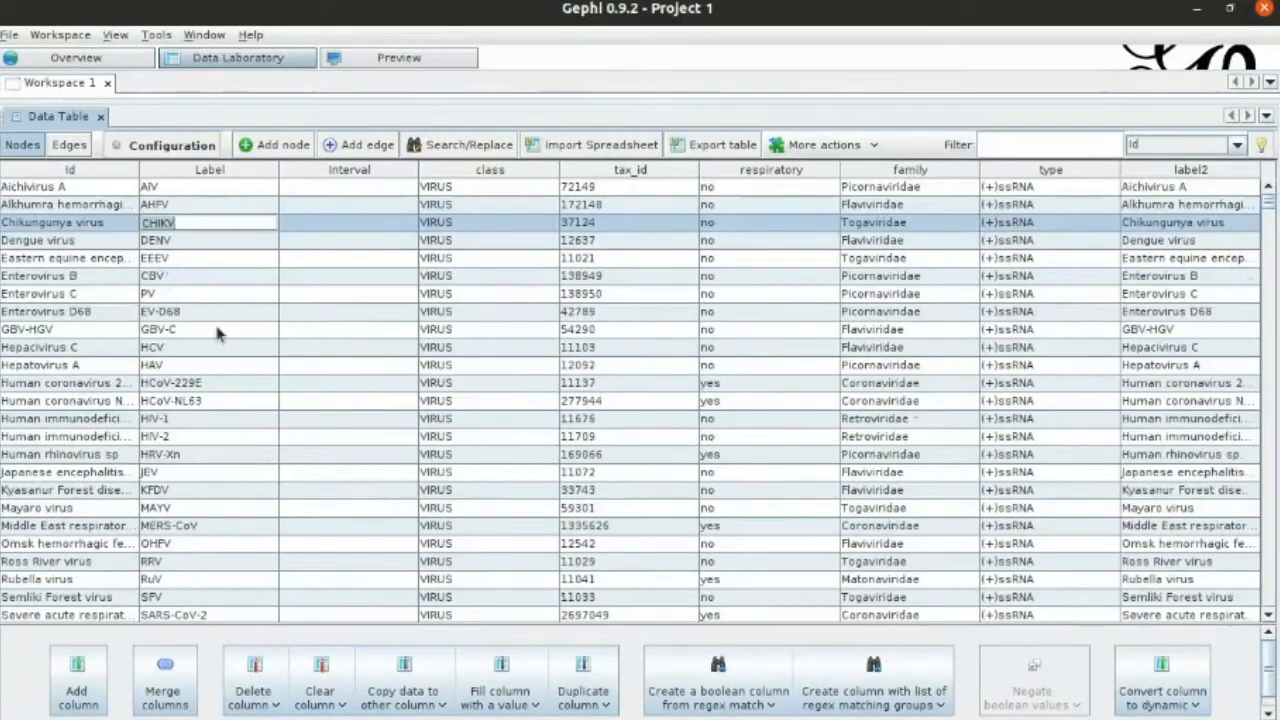
View the export options for the nodes table, cancel without saving, and show the edges table.
{"action": "left_click", "coordinate": [704, 150]}
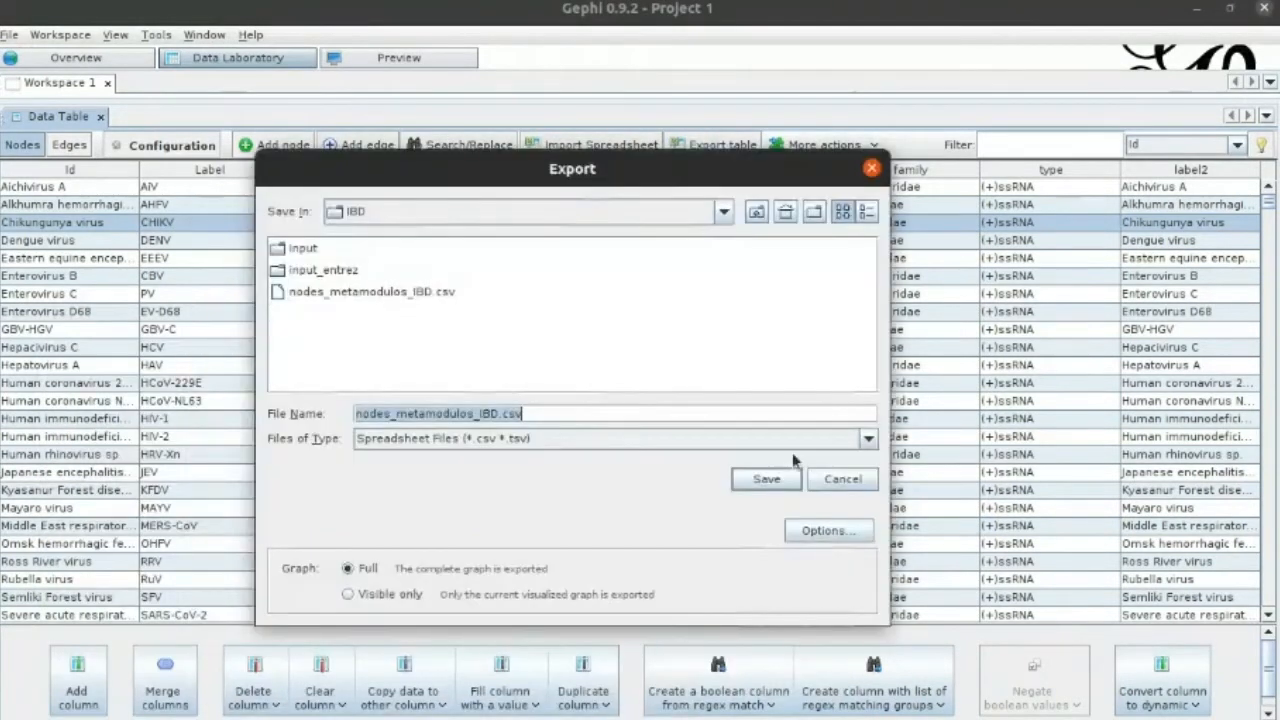
{"action": "left_click", "coordinate": [842, 478]}
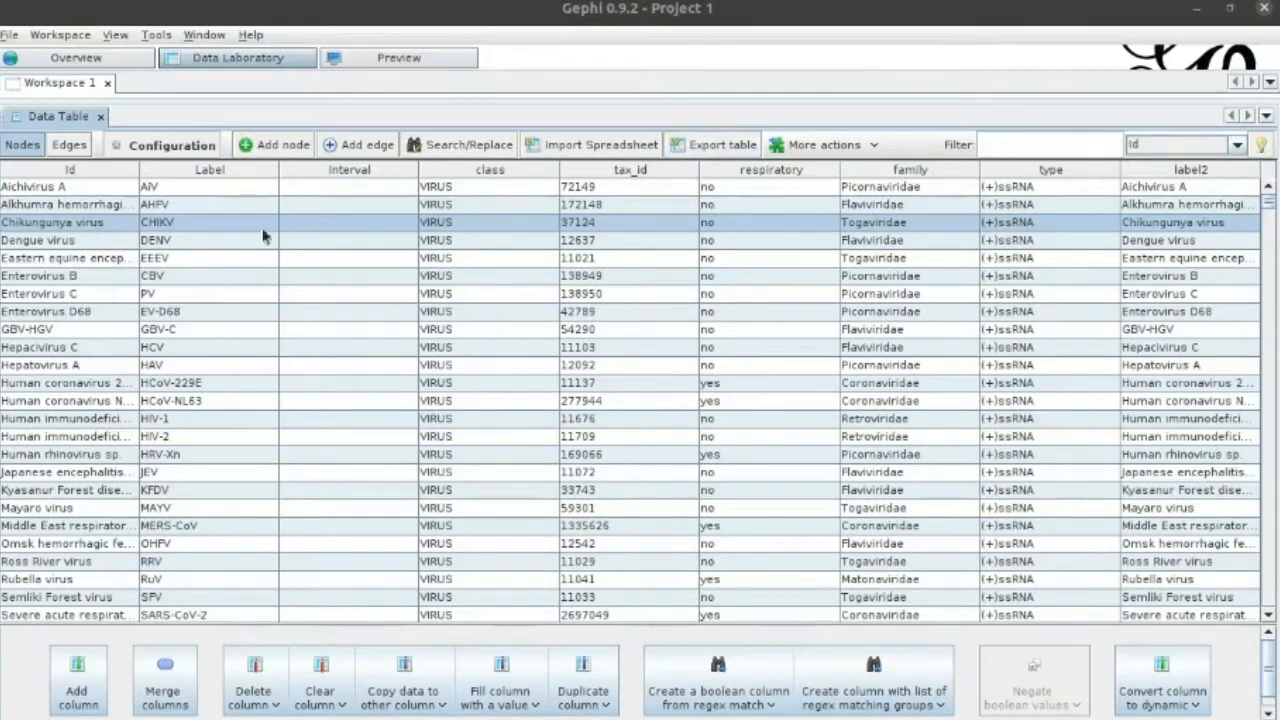
{"action": "left_click", "coordinate": [72, 145]}
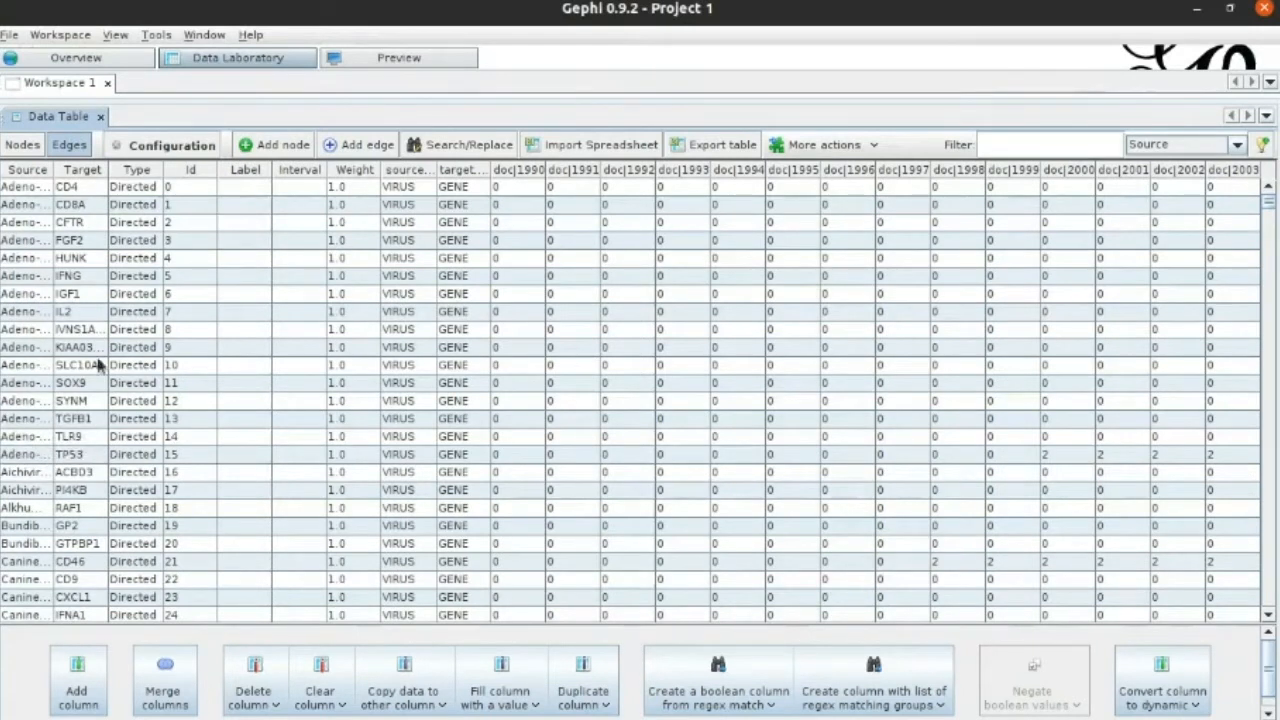
Sort the edges table by Source in descending order and look through the Zika virus edges.
{"action": "left_click", "coordinate": [28, 171]}
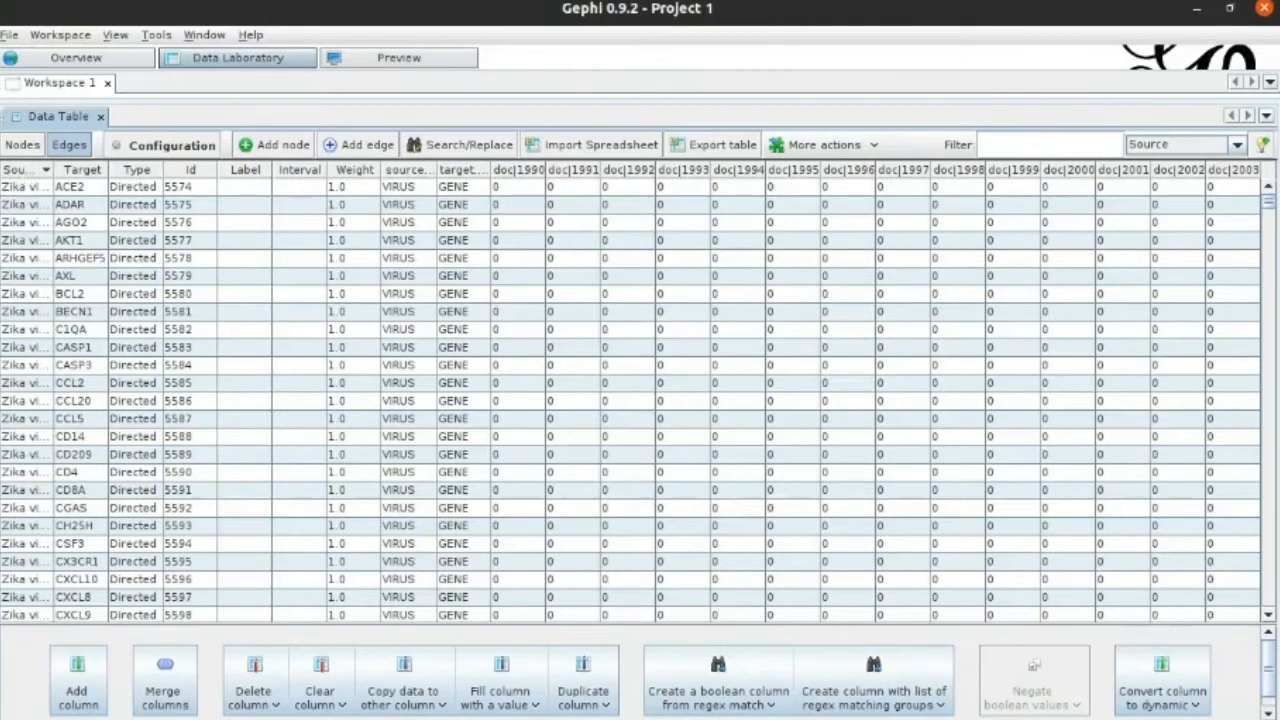
{"action": "scroll", "coordinate": [306, 469], "scroll_direction": "down", "scroll_amount": 9}
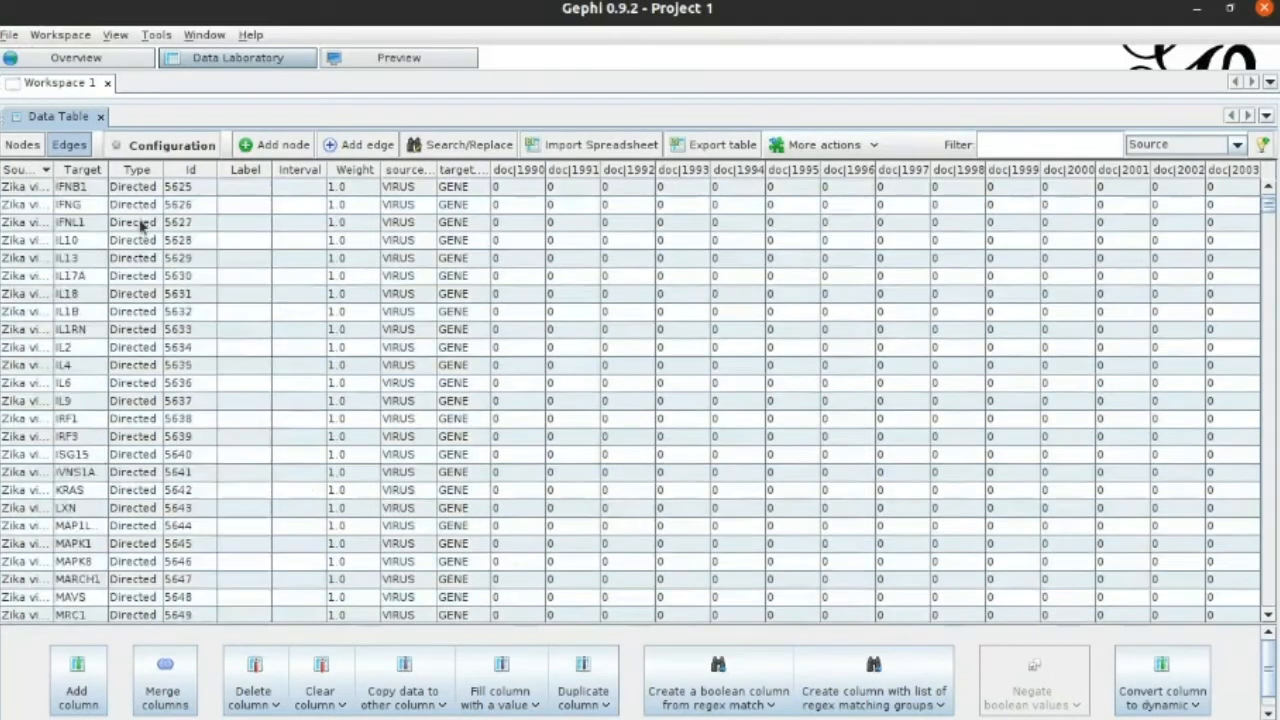
{"action": "scroll", "coordinate": [88, 295], "scroll_direction": "up", "scroll_amount": 8}
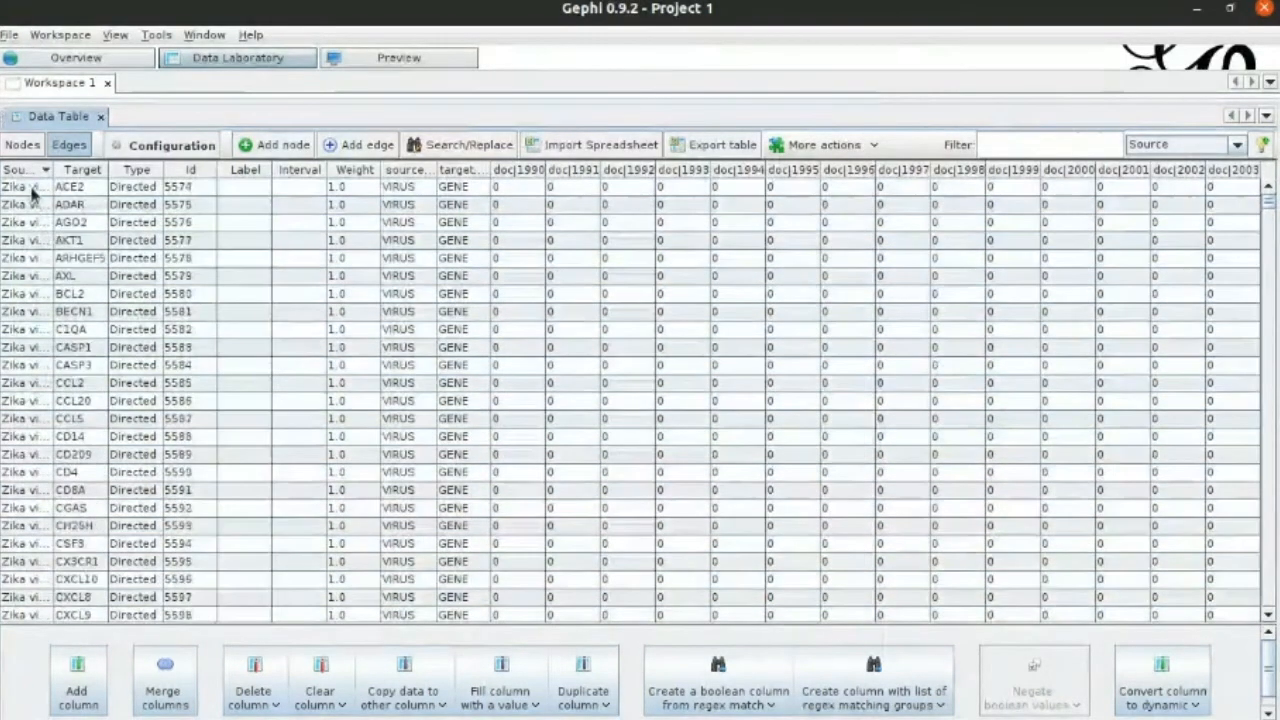
{"action": "scroll", "coordinate": [33, 354], "scroll_direction": "down", "scroll_amount": 17}
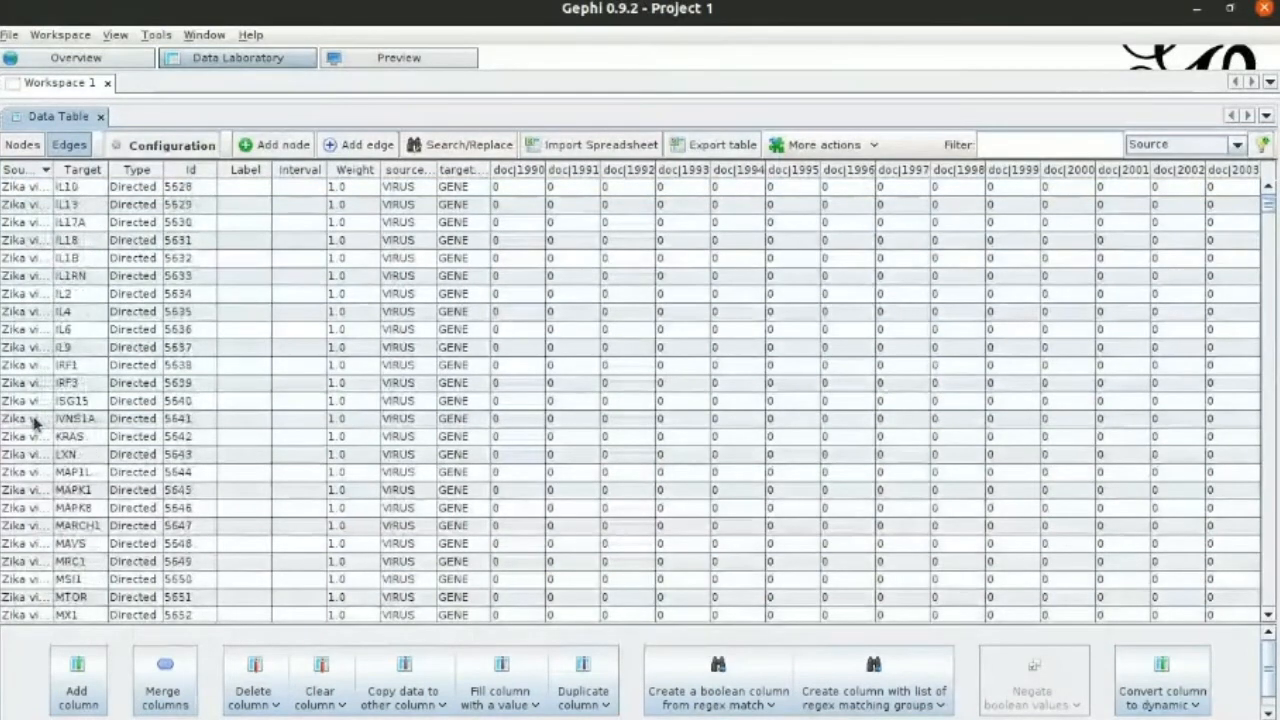
Select a block of Zika virus edges ending at target IVNS1A, select them on the Overview, and show the whole graph there.
{"action": "left_click", "coordinate": [5, 424], "text": "shift"}
{"action": "right_click", "coordinate": [130, 350]}
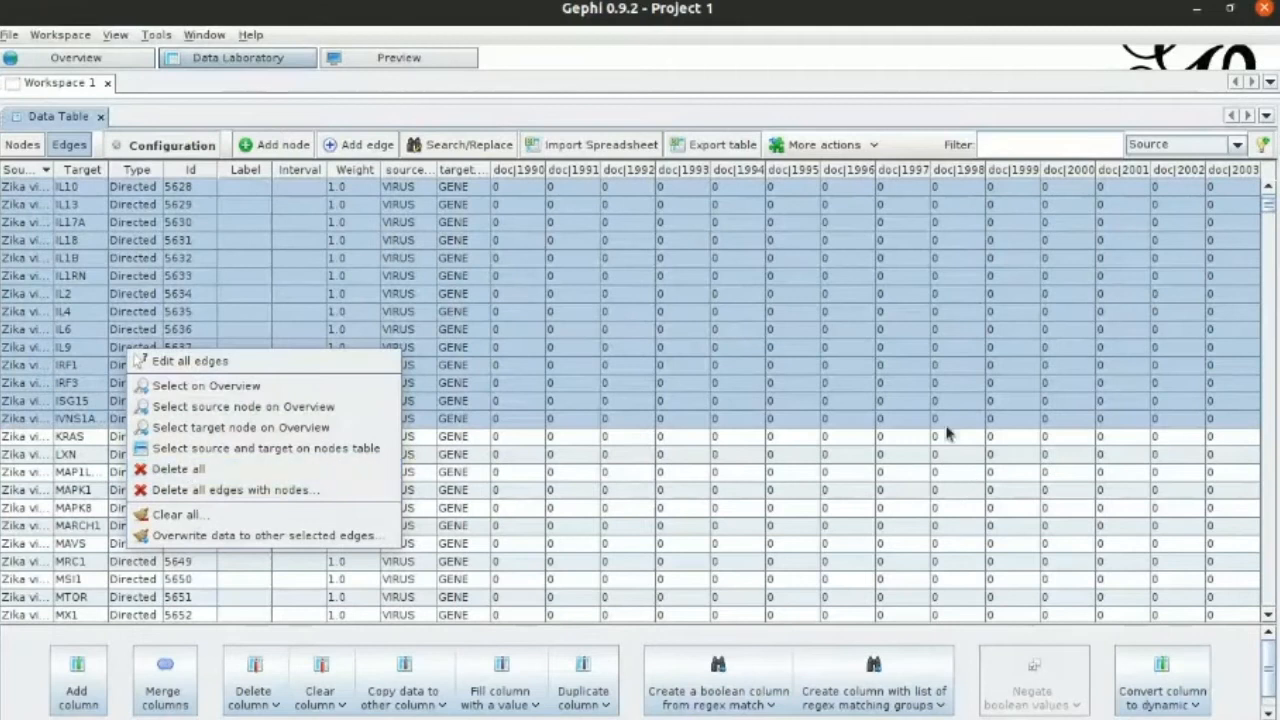
{"action": "left_click", "coordinate": [248, 390]}
{"action": "left_click", "coordinate": [140, 58]}
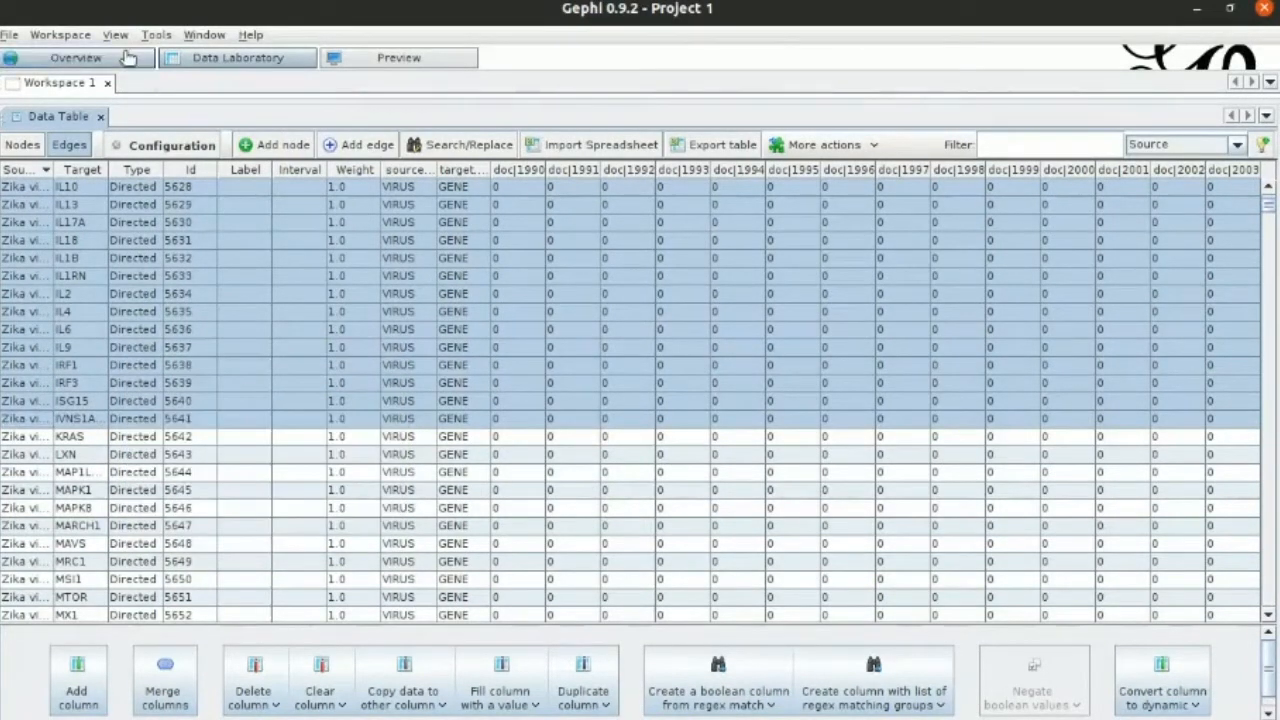
{"action": "scroll", "coordinate": [546, 455], "scroll_direction": "down", "scroll_amount": 10}
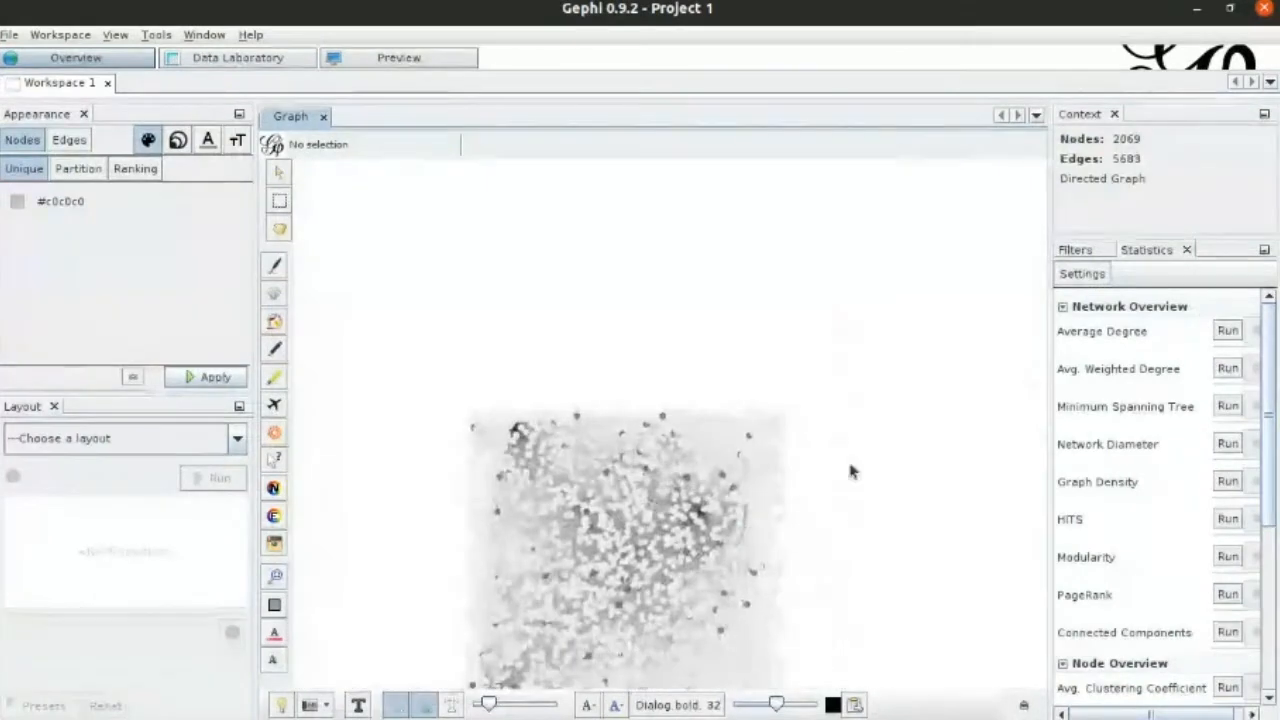
{"action": "left_click_drag", "start_coordinate": [744, 485], "coordinate": [694, 537]}
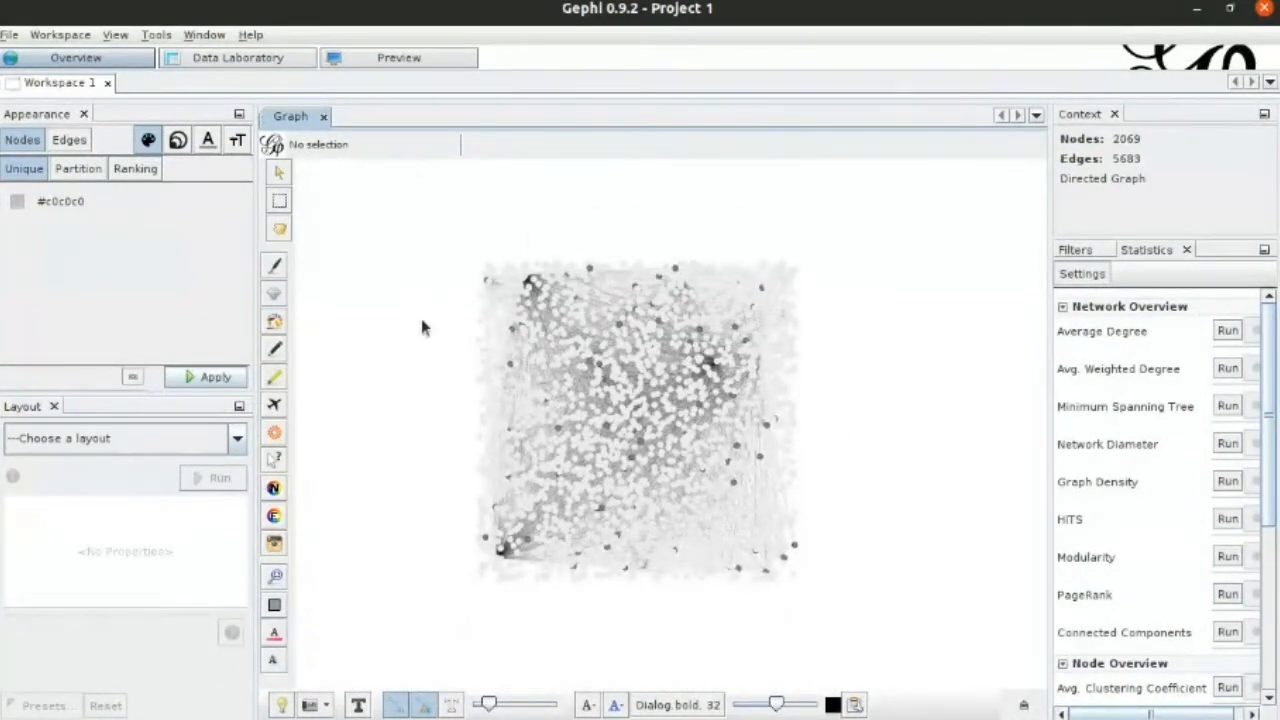
Activate the Dragging tool and move one node out of the graph to just above its upper edge.
{"action": "left_click", "coordinate": [279, 172]}
{"action": "left_click", "coordinate": [279, 229]}
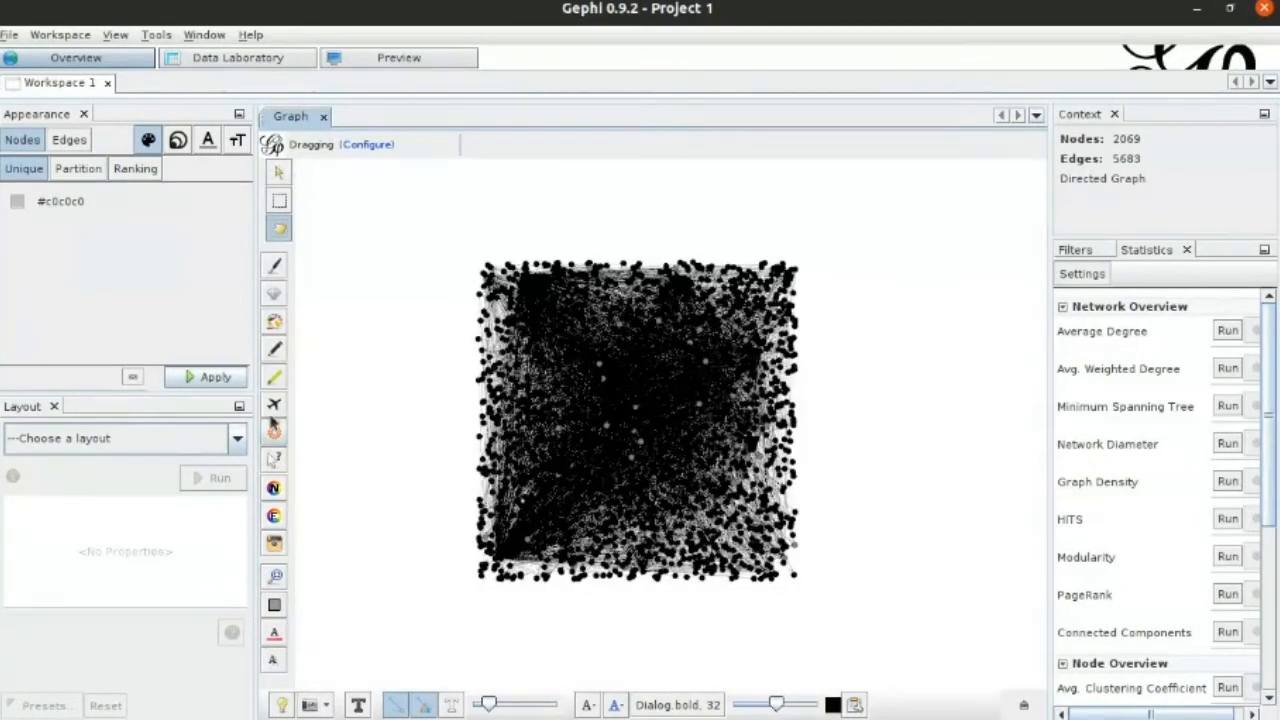
{"action": "left_click", "coordinate": [279, 172]}
{"action": "left_click", "coordinate": [281, 232]}
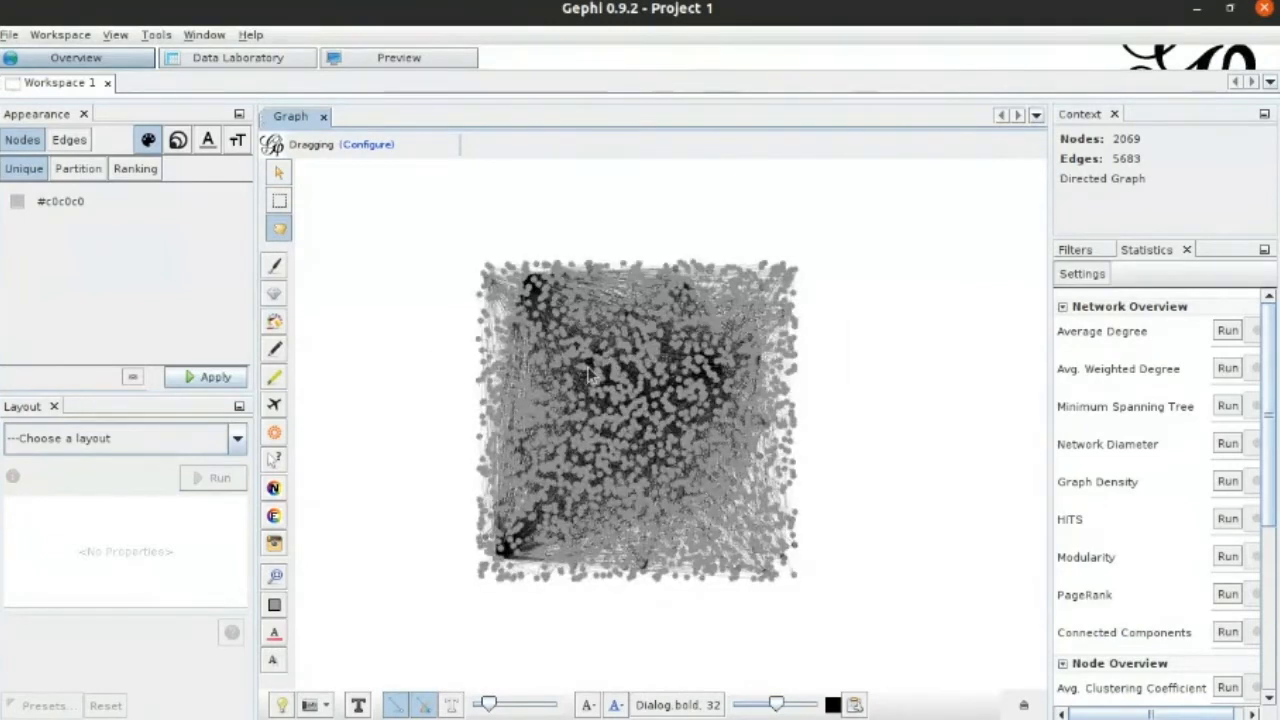
{"action": "left_click_drag", "start_coordinate": [593, 365], "coordinate": [640, 243]}
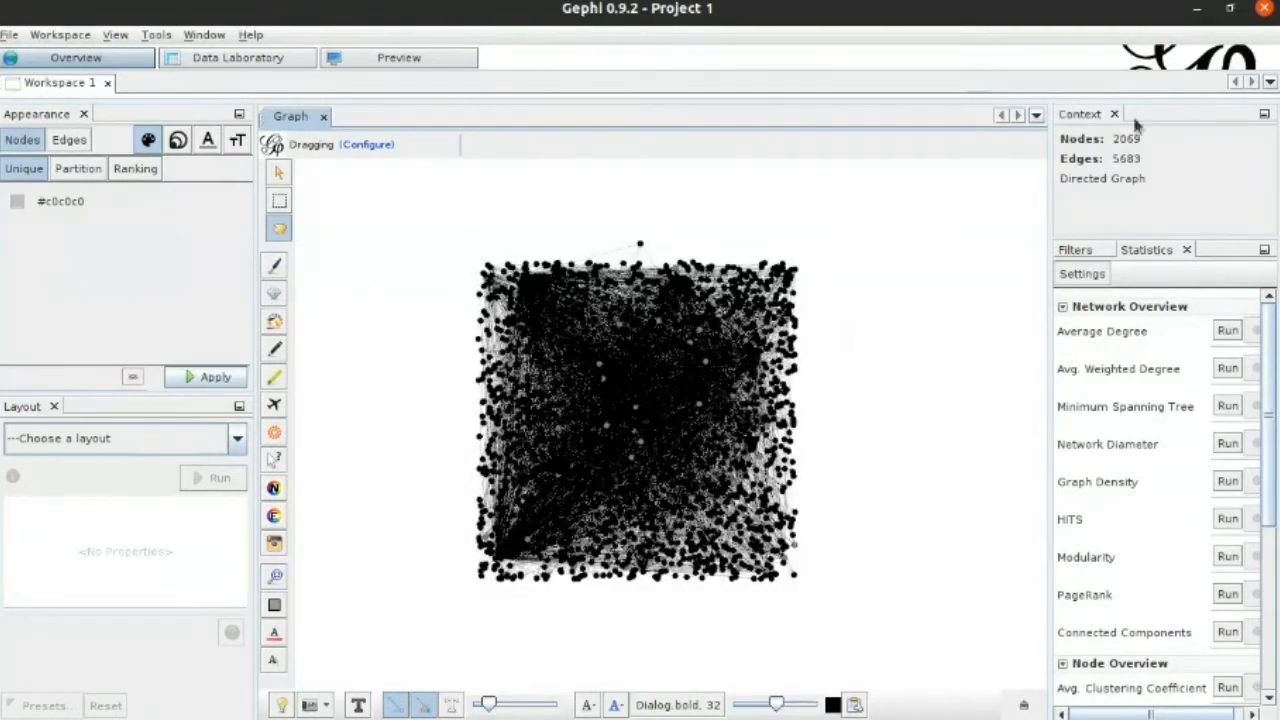
View the filter library, return to the statistics, and widen the area that holds them.
{"action": "left_click", "coordinate": [1085, 251]}
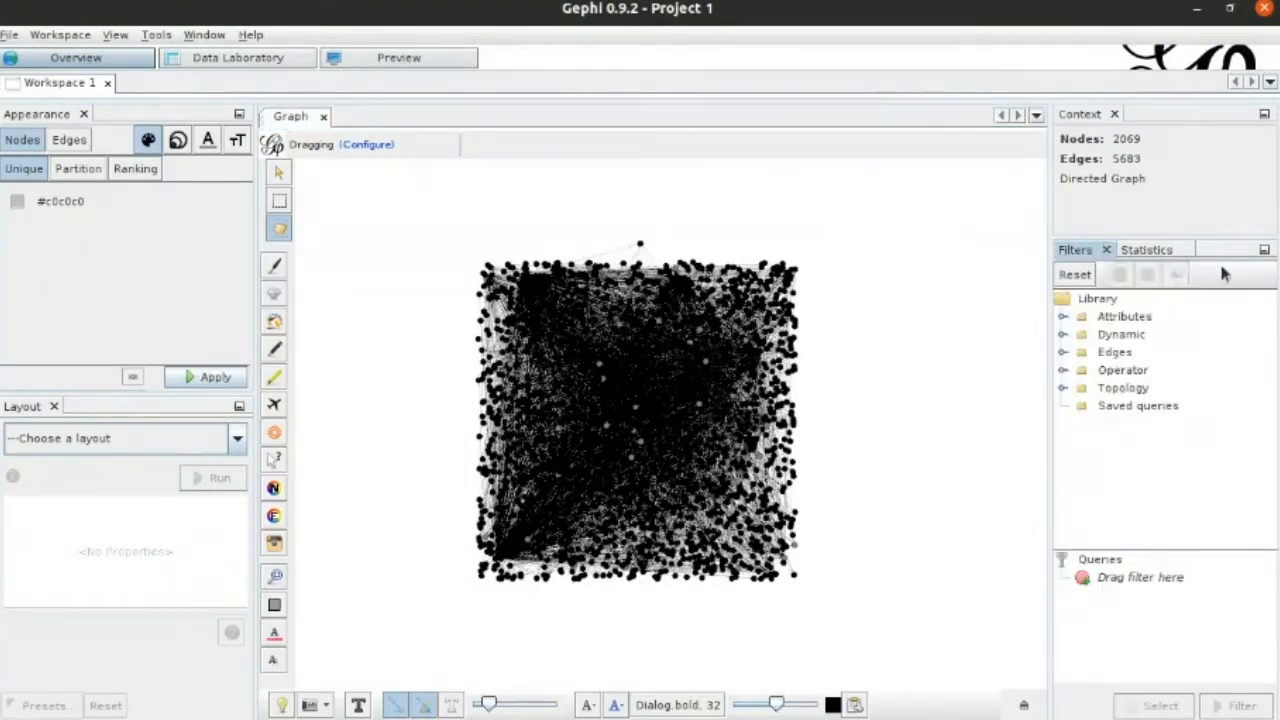
{"action": "left_click", "coordinate": [1142, 250]}
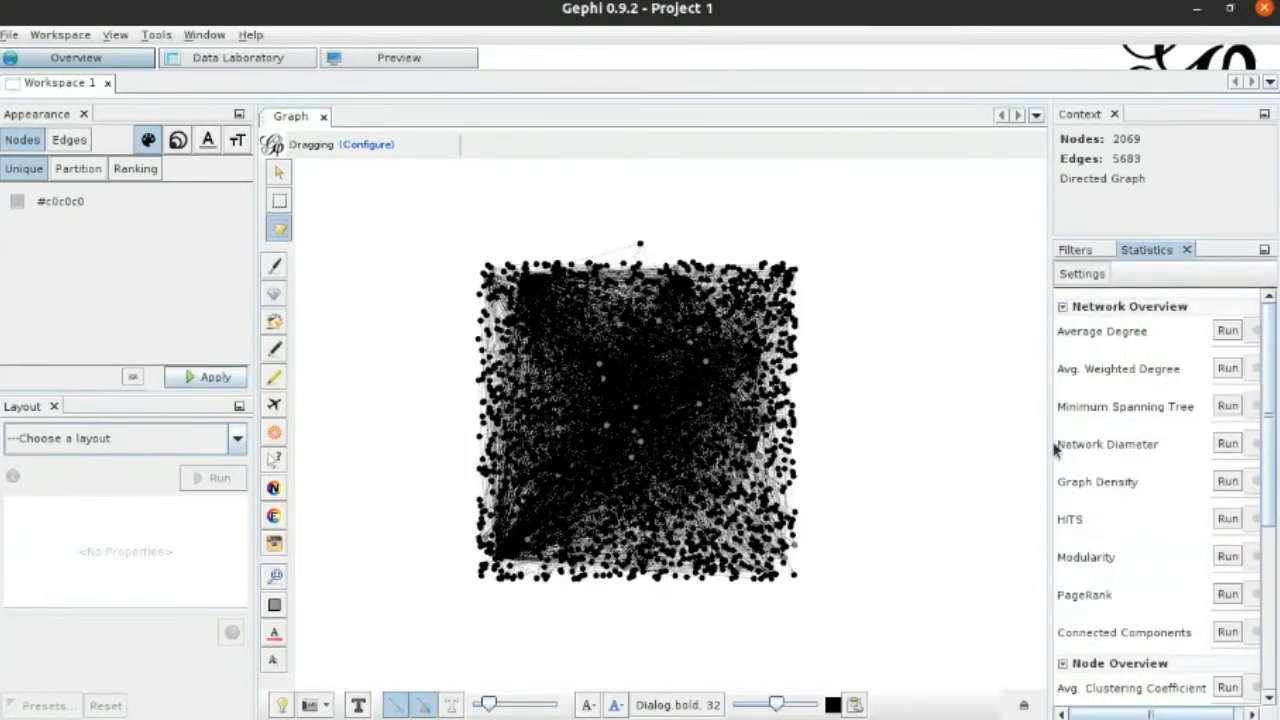
{"action": "left_click_drag", "start_coordinate": [1041, 443], "coordinate": [1004, 444]}
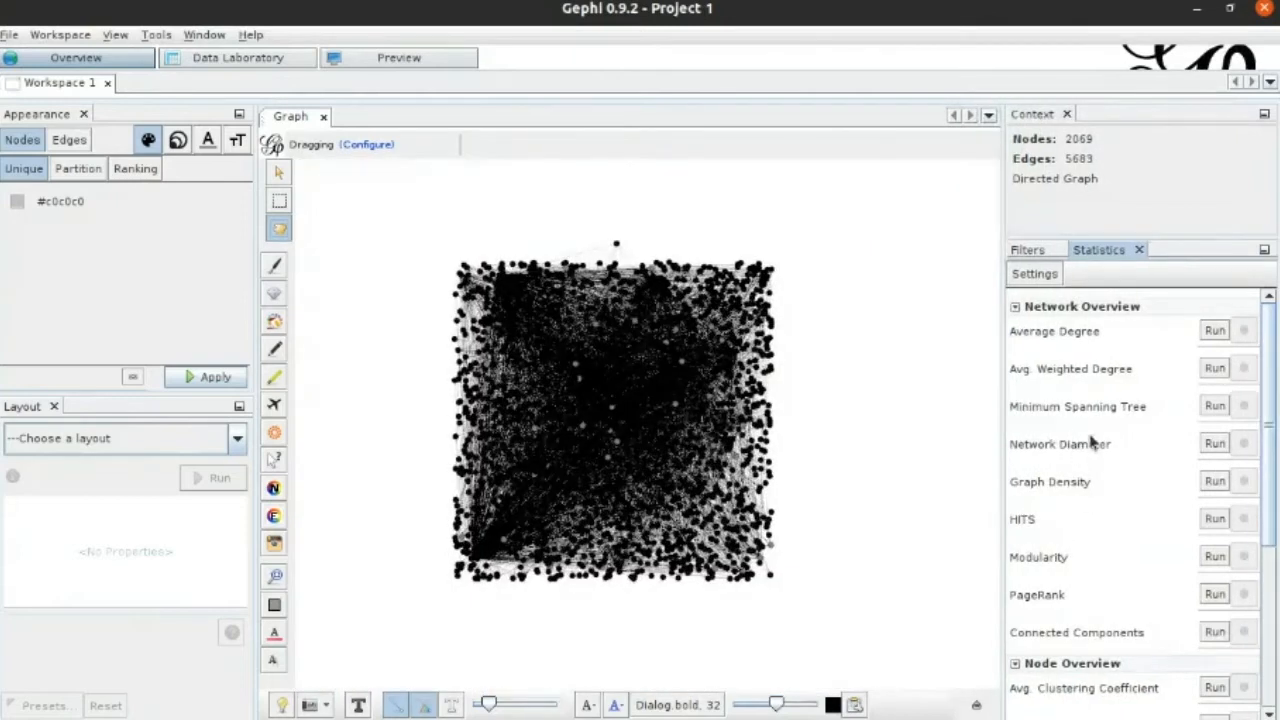
Run the Average Degree statistic on the network and close its degree report.
{"action": "scroll", "coordinate": [1085, 480], "scroll_direction": "down", "scroll_amount": 5}
{"action": "scroll", "coordinate": [1088, 478], "scroll_direction": "up", "scroll_amount": 5}
{"action": "left_click", "coordinate": [1214, 330]}
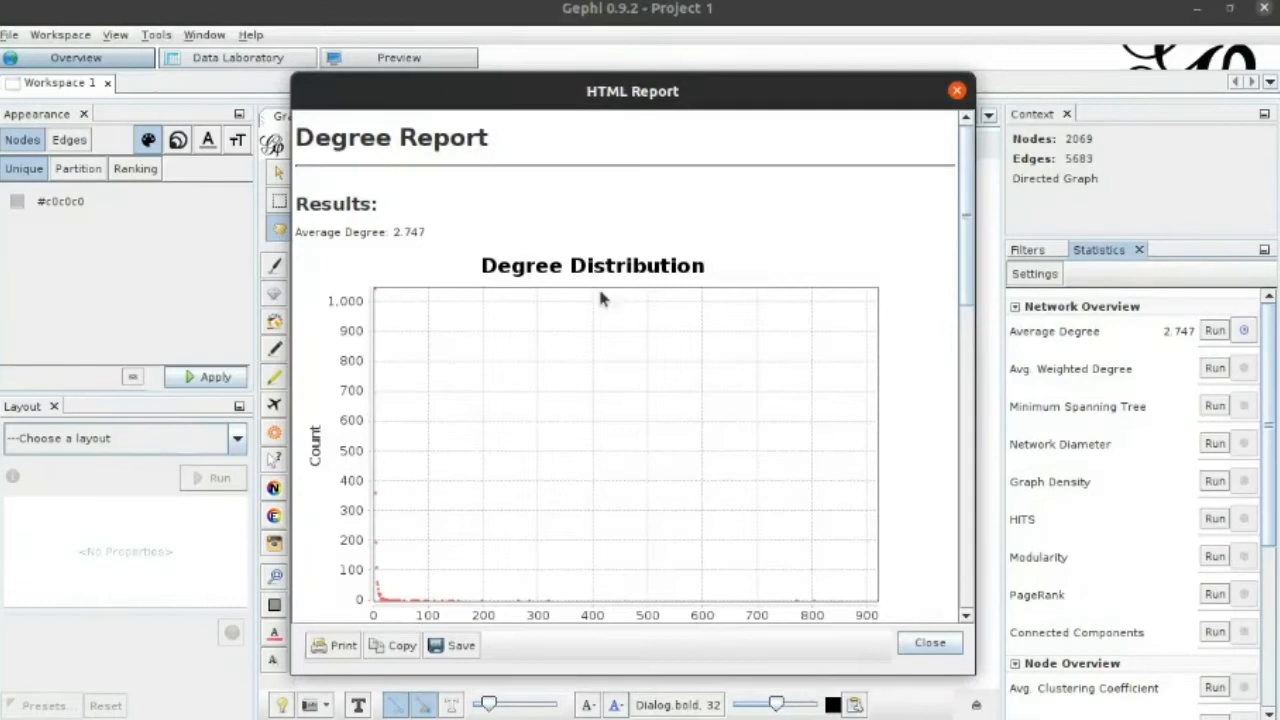
{"action": "left_click", "coordinate": [929, 643]}
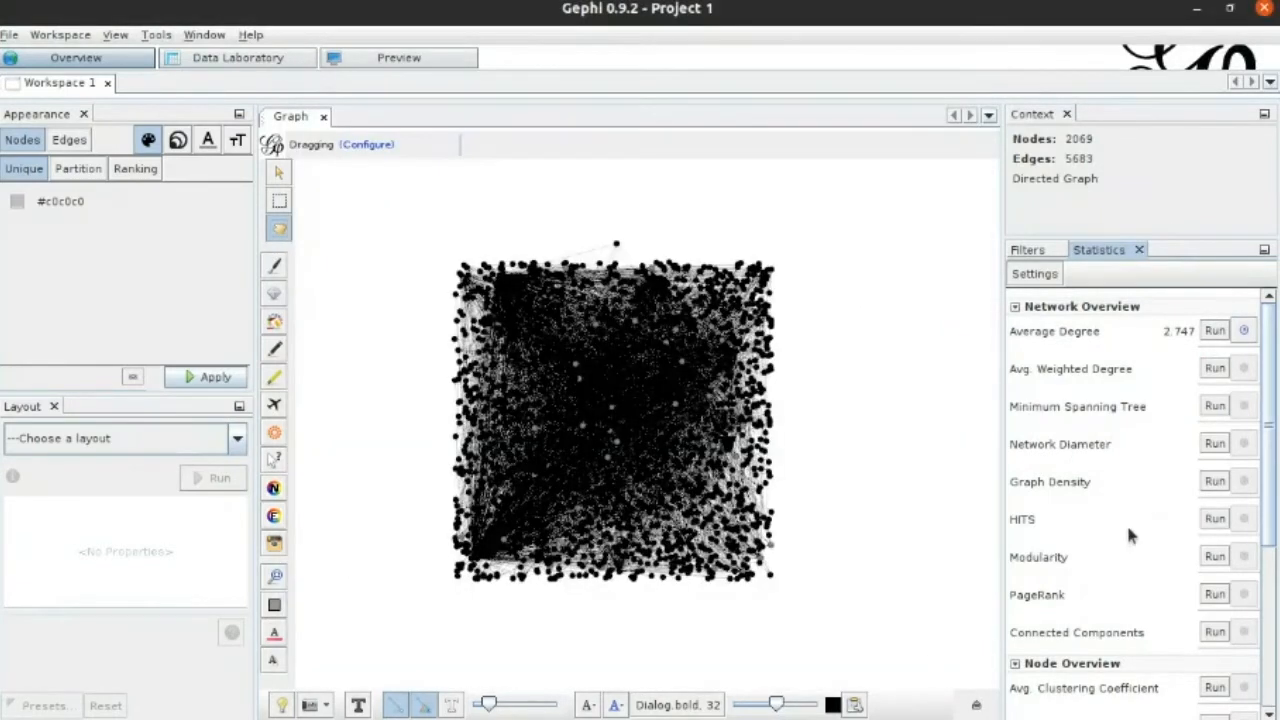
Run Modularity with Randomize on, edge weights off and resolution 1.0, then review and close the report.
{"action": "left_click", "coordinate": [1214, 556]}
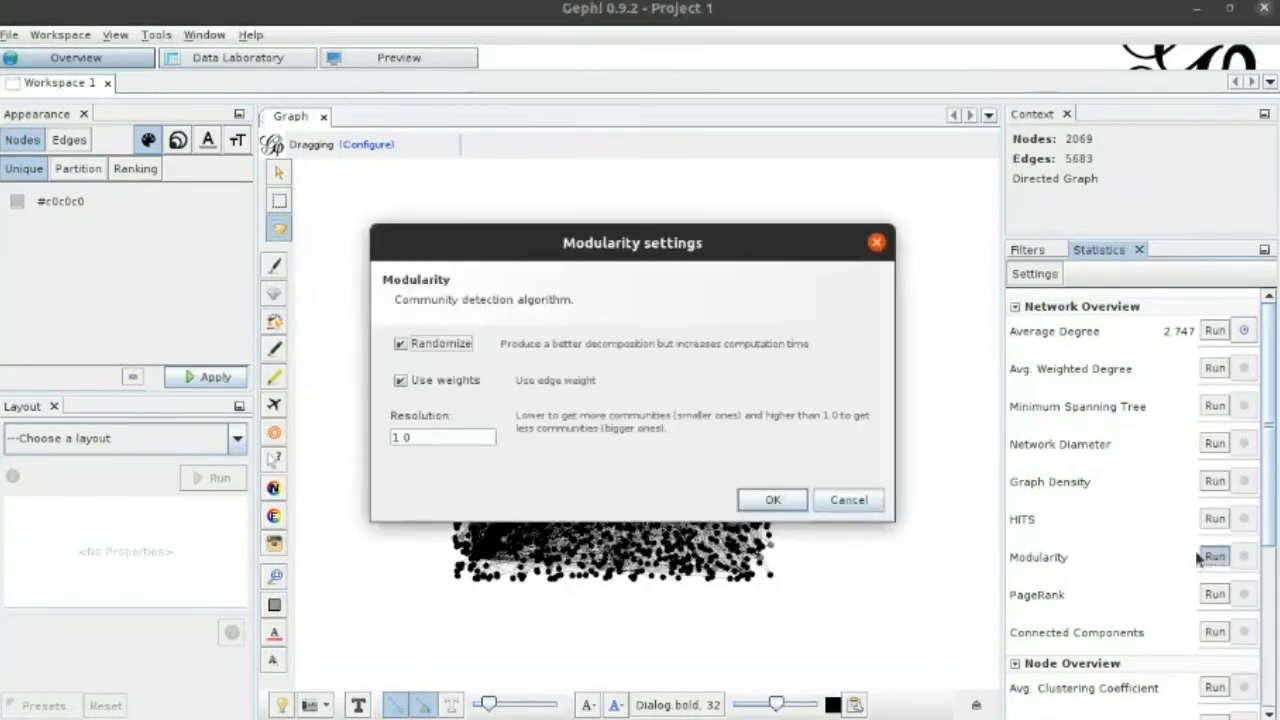
{"action": "left_click", "coordinate": [401, 382]}
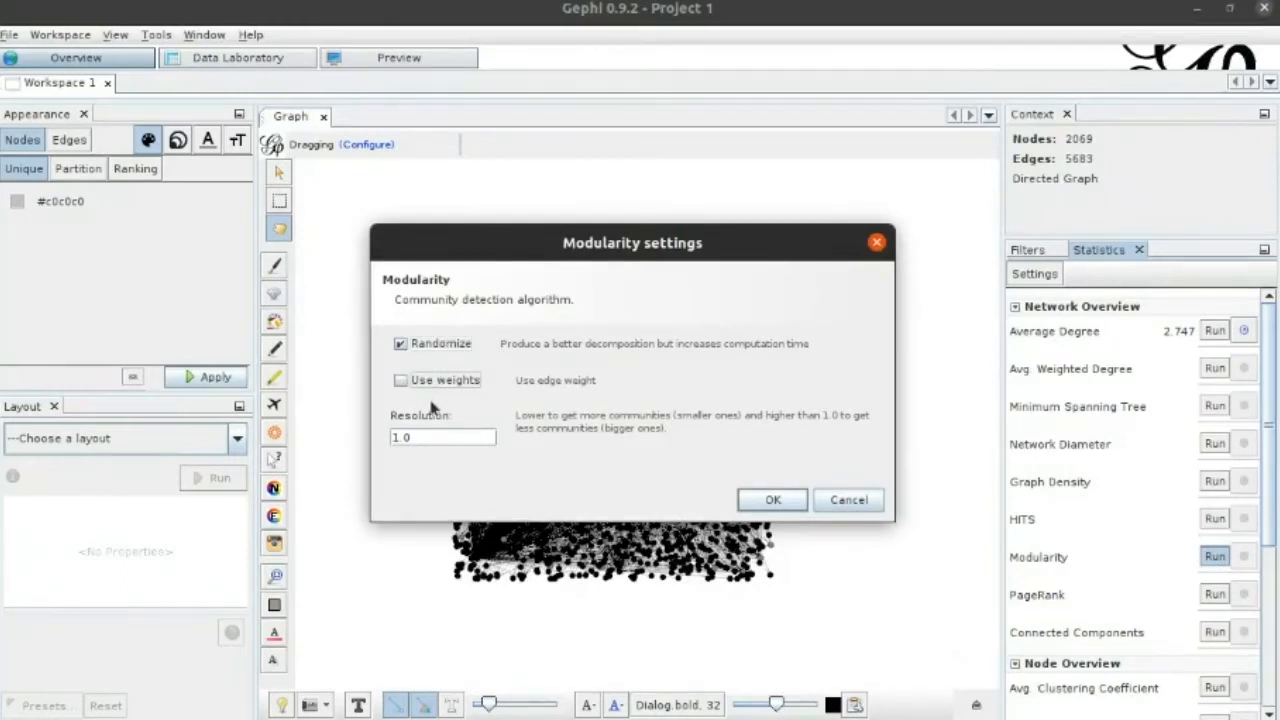
{"action": "left_click", "coordinate": [777, 490]}
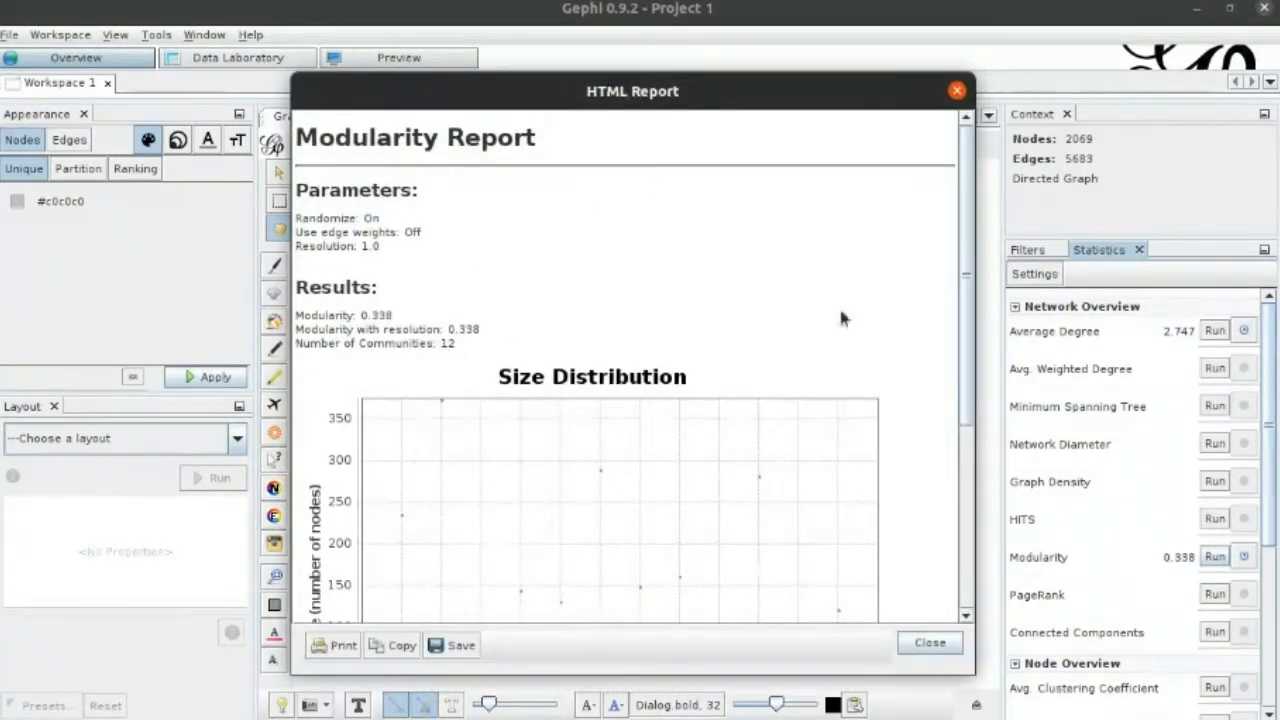
{"action": "scroll", "coordinate": [809, 527], "scroll_direction": "down", "scroll_amount": 5}
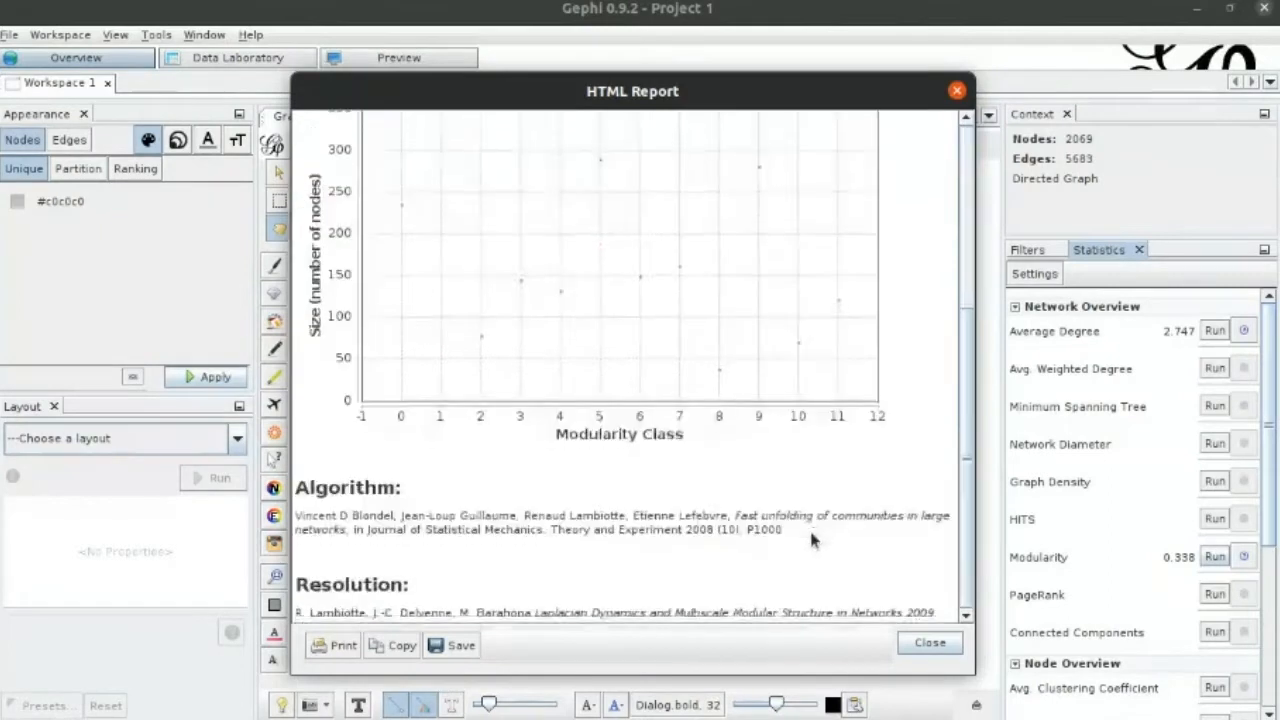
{"action": "scroll", "coordinate": [809, 527], "scroll_direction": "up", "scroll_amount": 3}
{"action": "left_click", "coordinate": [930, 643]}
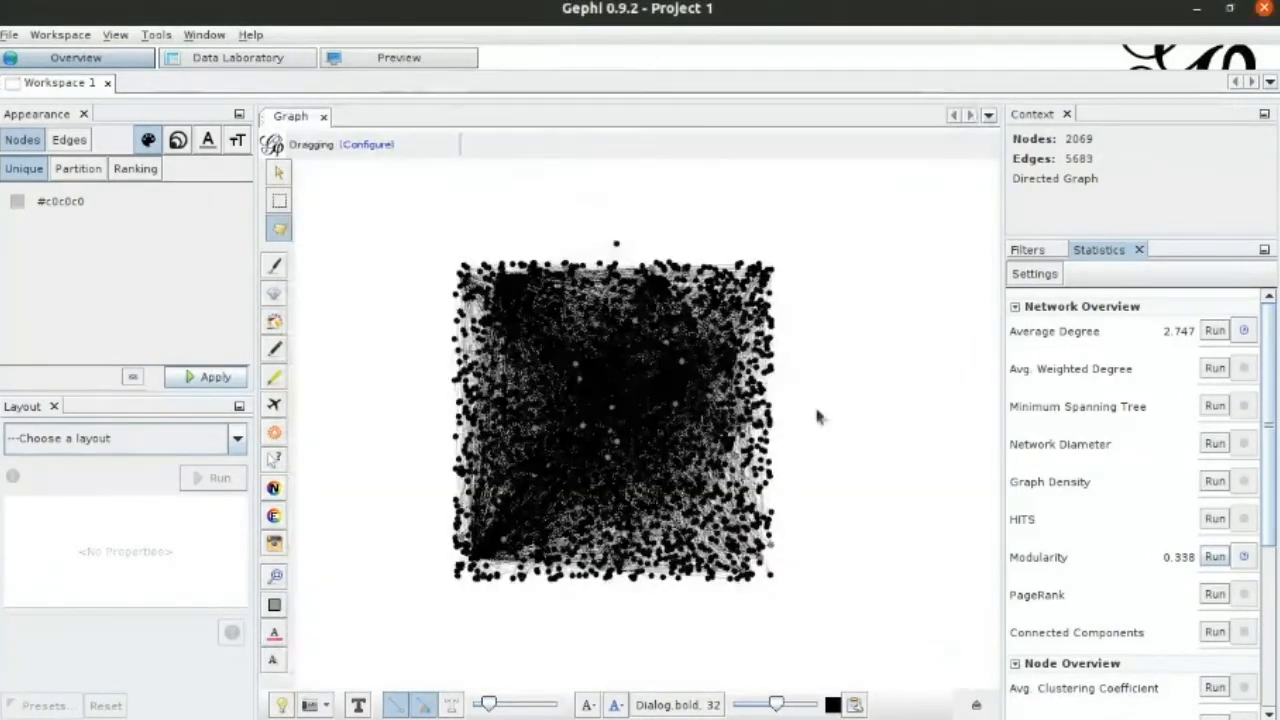
Run the Avg. Path Length statistic as directed, close its report, and look over the list of statistics.
{"action": "scroll", "coordinate": [1110, 500], "scroll_direction": "down", "scroll_amount": 3}
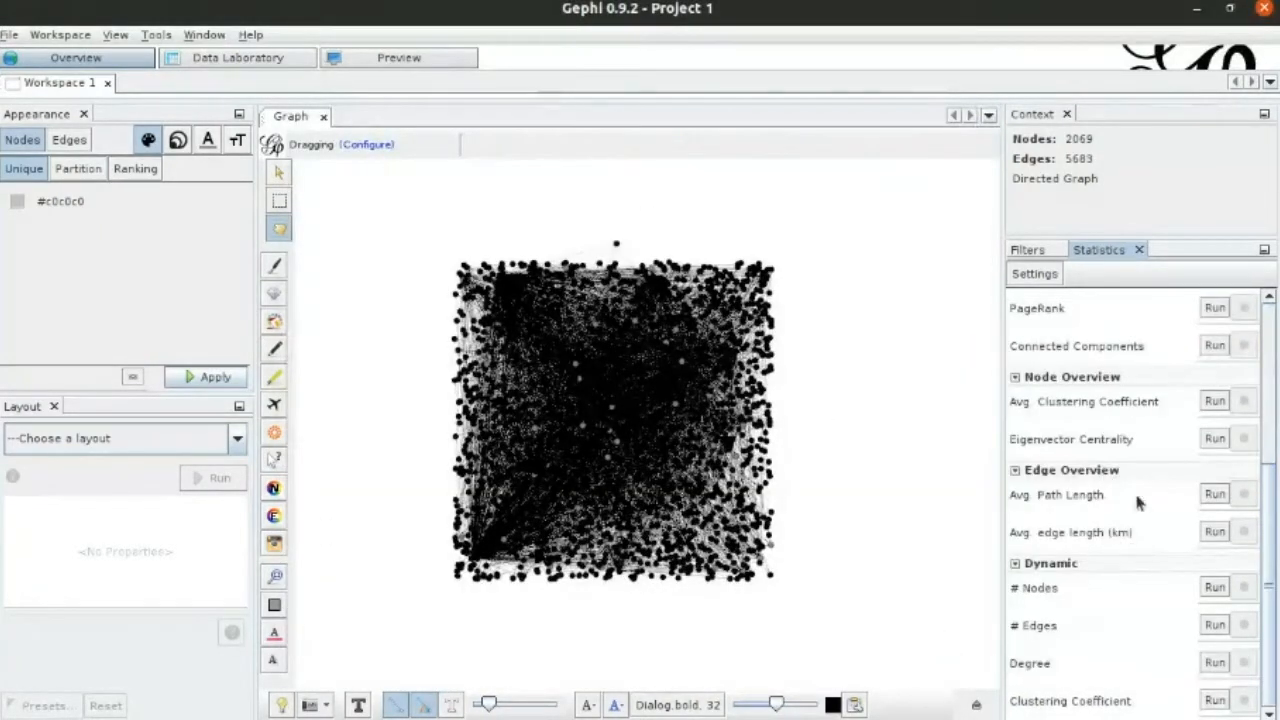
{"action": "left_click", "coordinate": [1214, 496]}
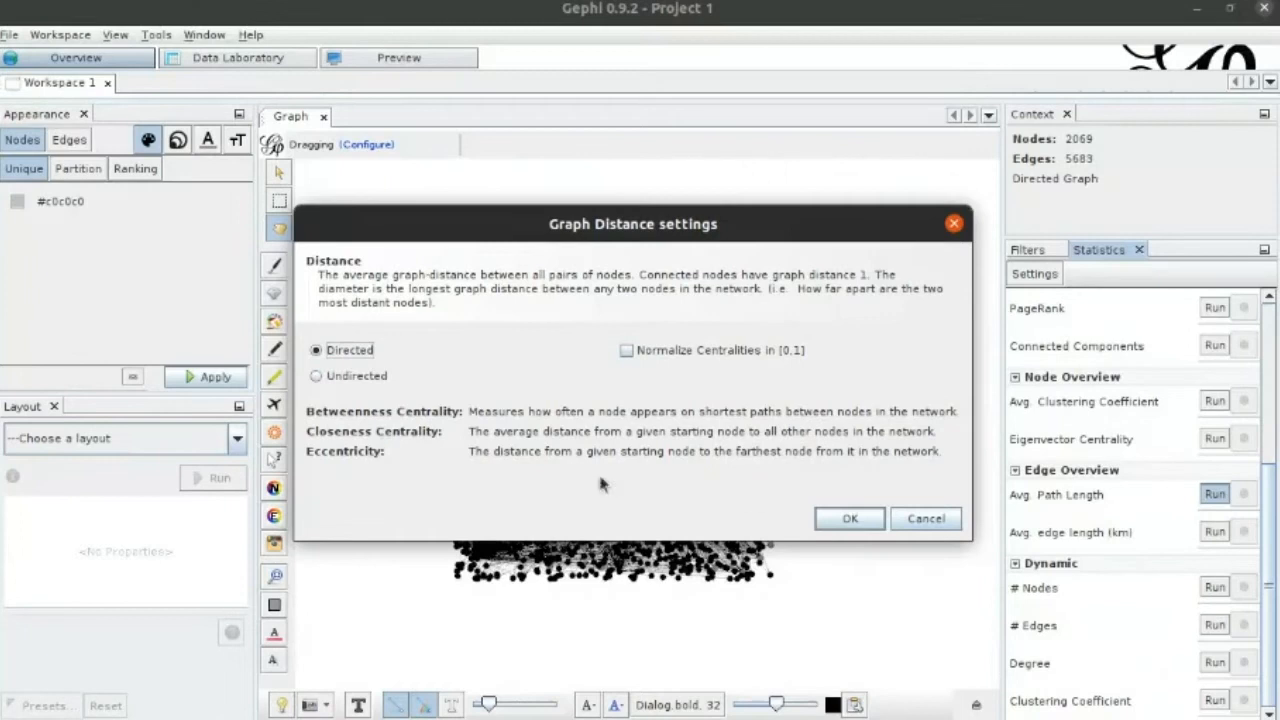
{"action": "left_click", "coordinate": [849, 518]}
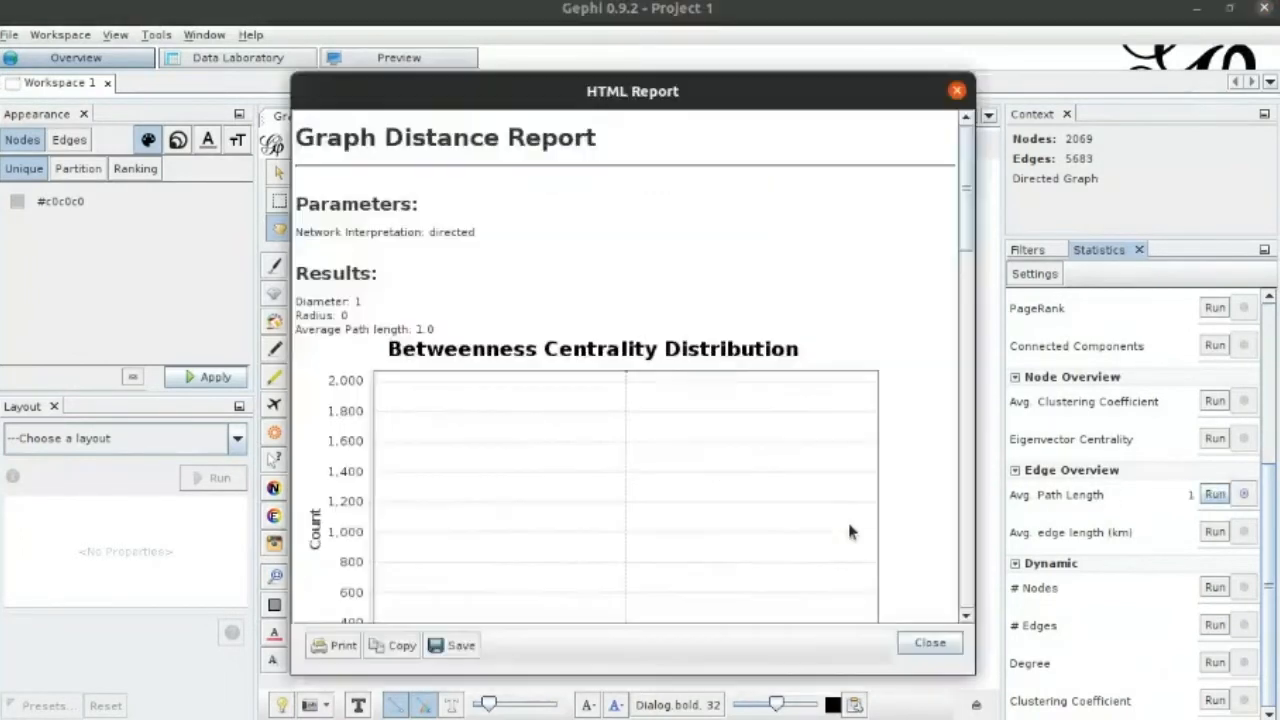
{"action": "left_click", "coordinate": [935, 642]}
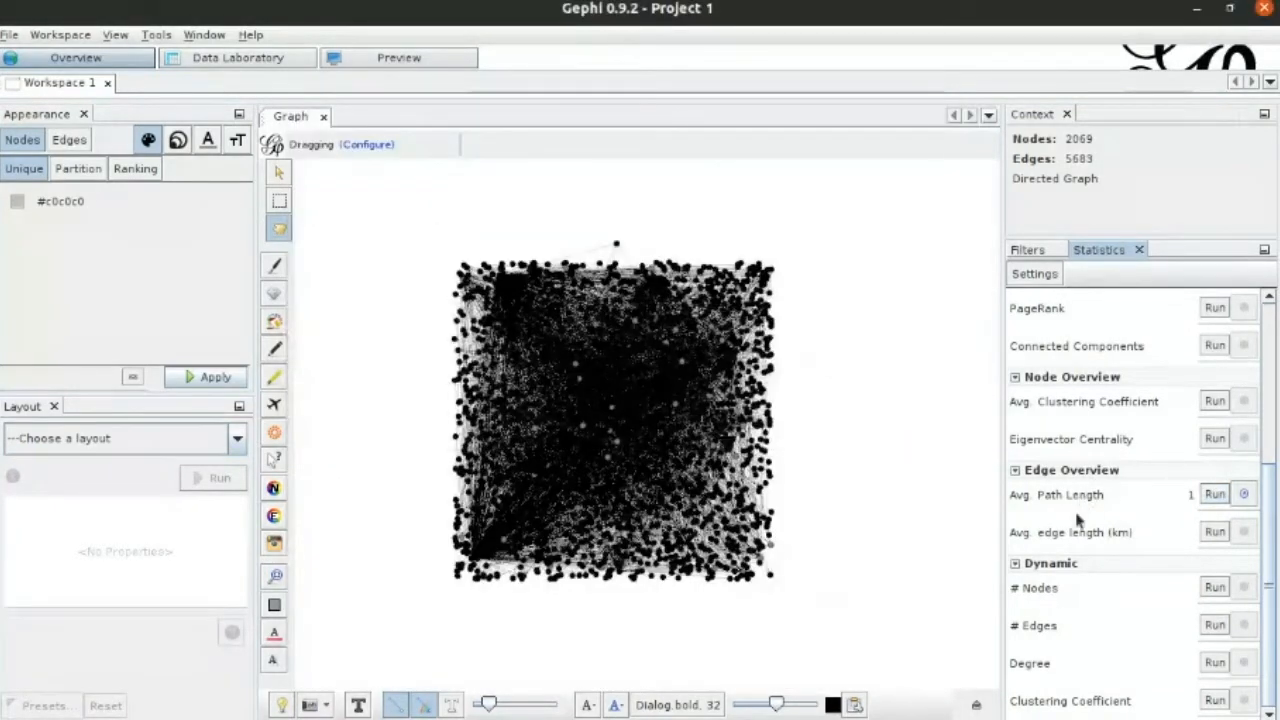
{"action": "scroll", "coordinate": [1077, 518], "scroll_direction": "up", "scroll_amount": 5}
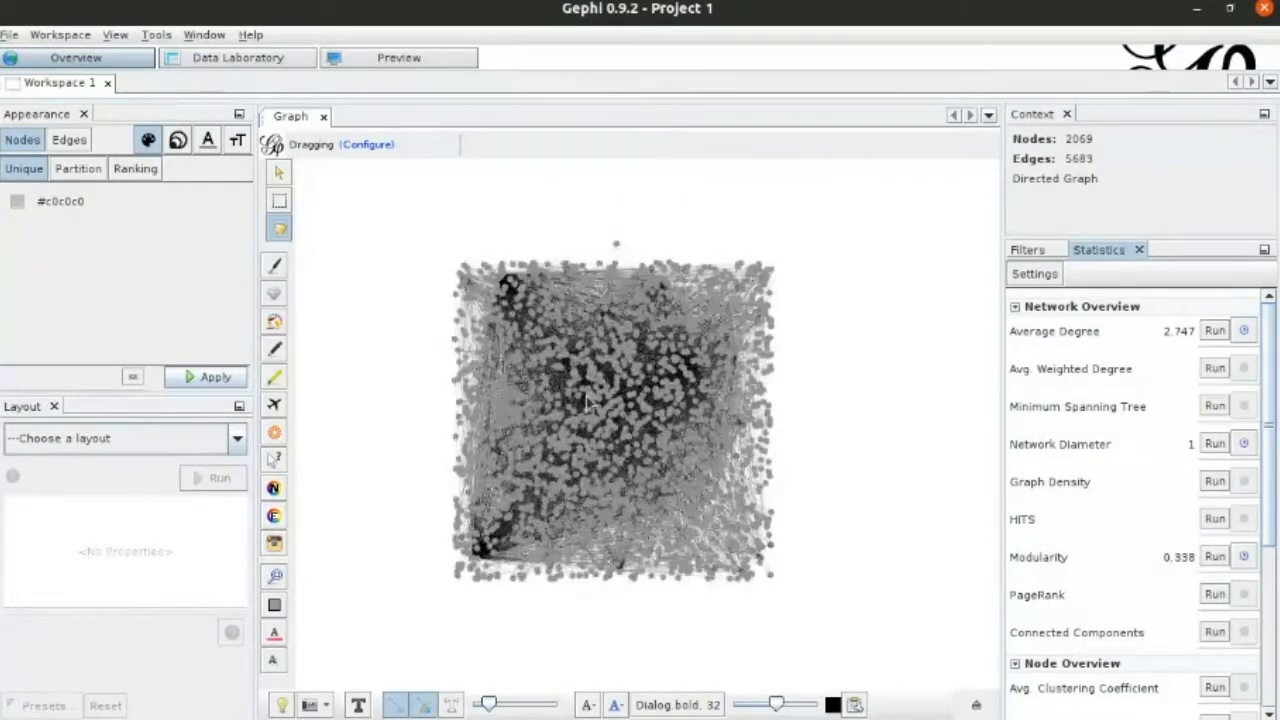
{"action": "scroll", "coordinate": [1090, 430], "scroll_direction": "down", "scroll_amount": 5}
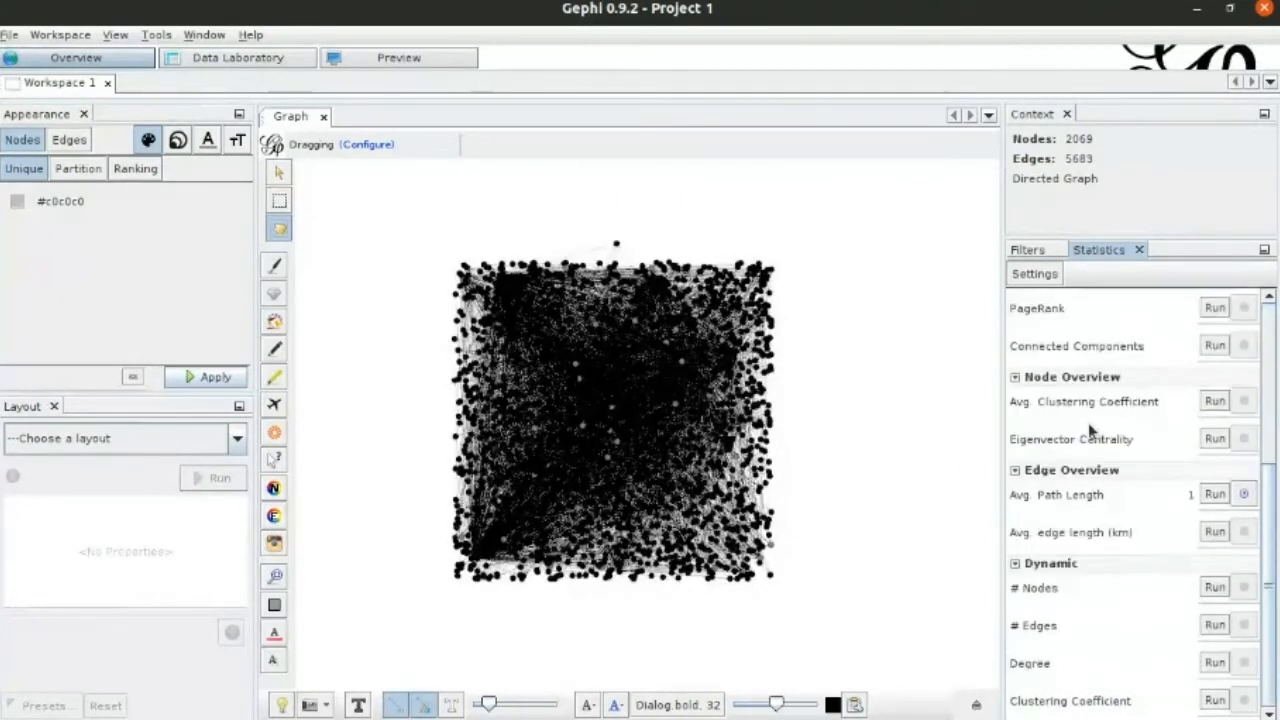
{"action": "scroll", "coordinate": [414, 427], "scroll_direction": "up", "scroll_amount": 2}
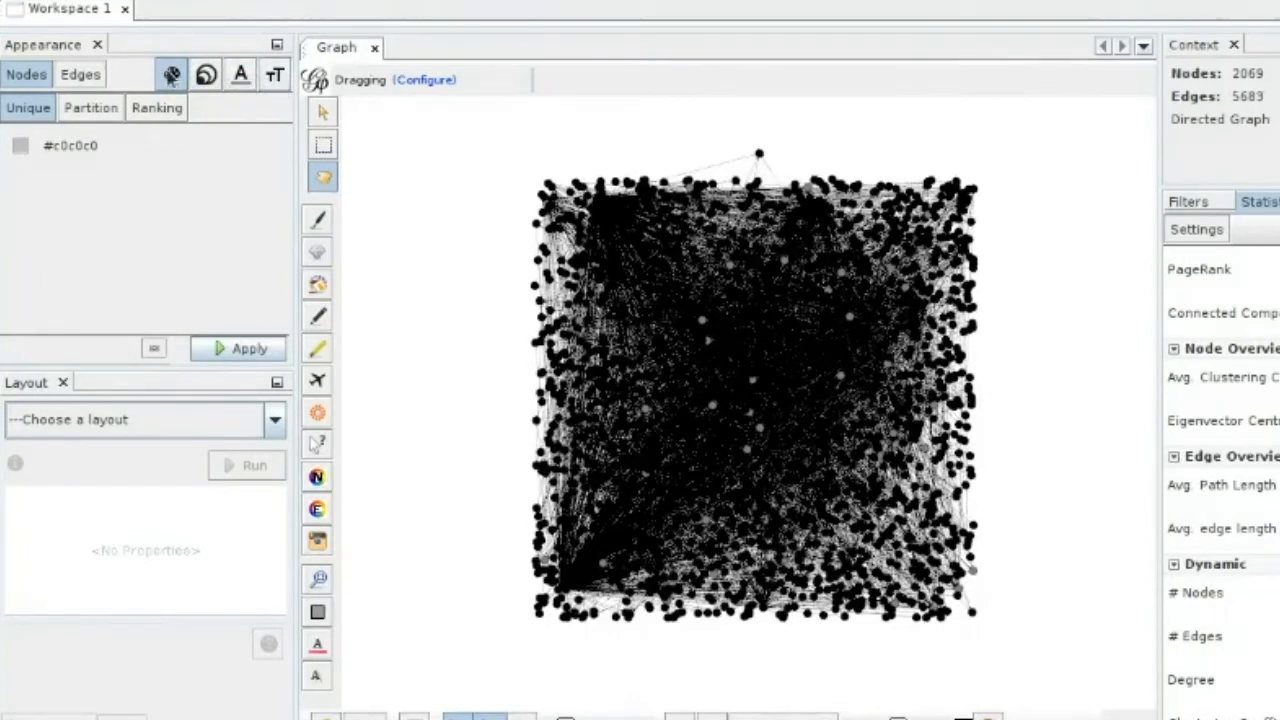
Color the nodes by a partition on the class attribute, with pink for GENE and green for VIRUS.
{"action": "left_click", "coordinate": [171, 76]}
{"action": "left_click", "coordinate": [93, 108]}
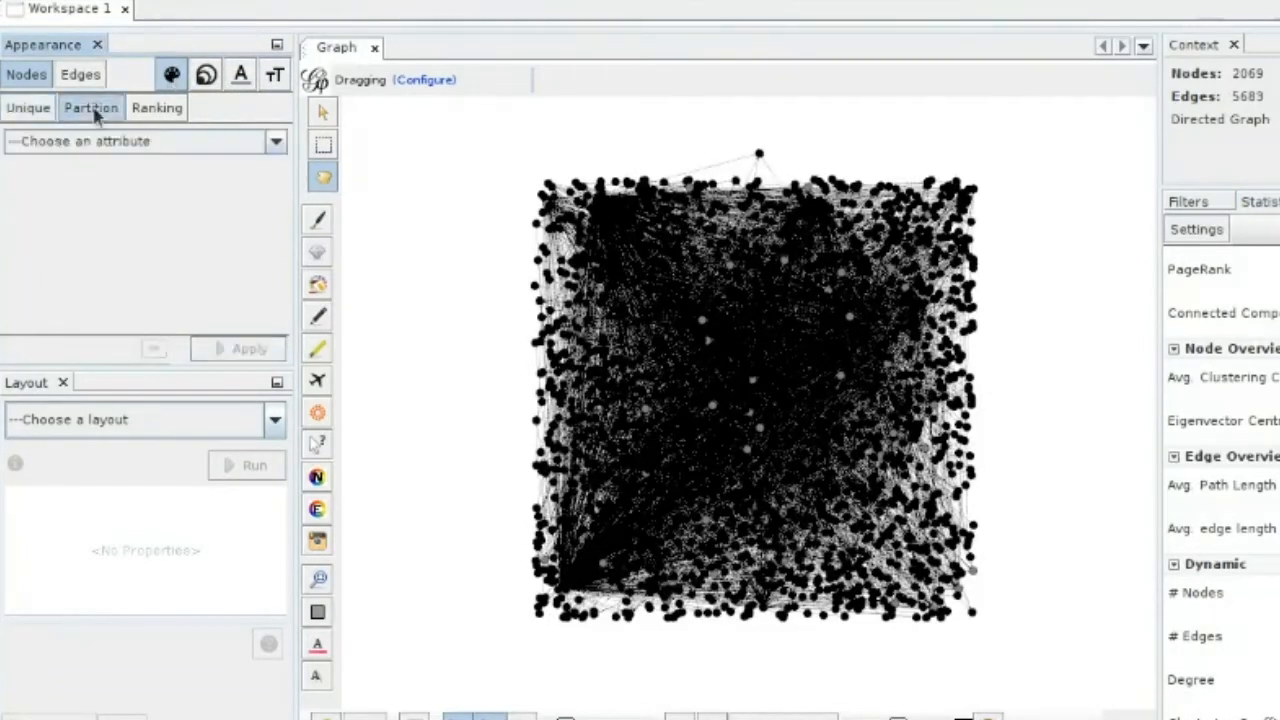
{"action": "left_click", "coordinate": [35, 108]}
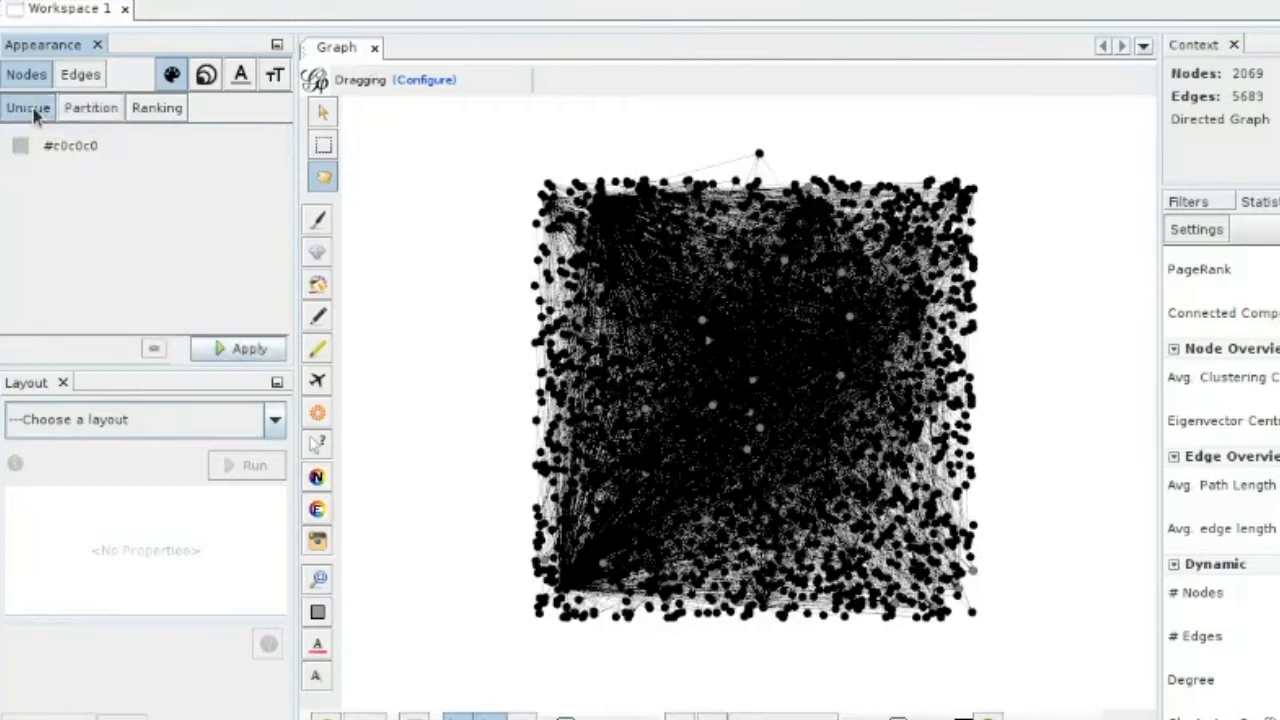
{"action": "left_click", "coordinate": [88, 110]}
{"action": "left_click", "coordinate": [100, 145]}
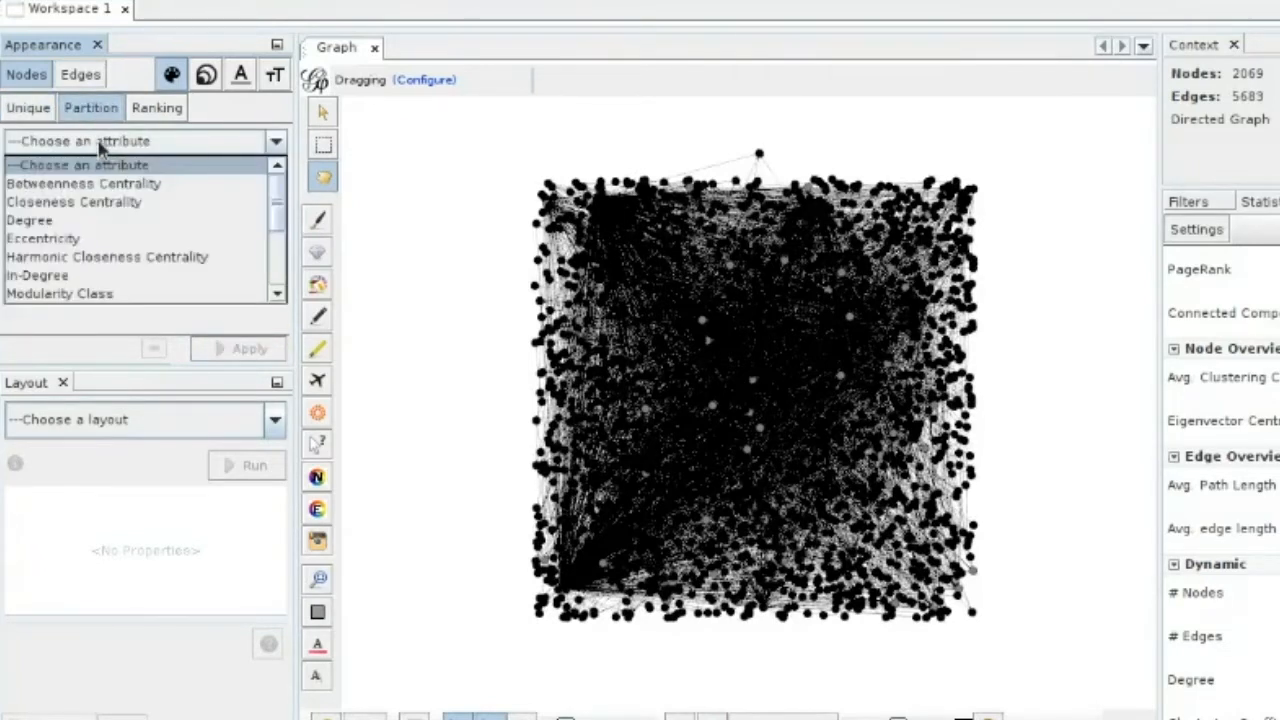
{"action": "scroll", "coordinate": [103, 208], "scroll_direction": "down", "scroll_amount": 3}
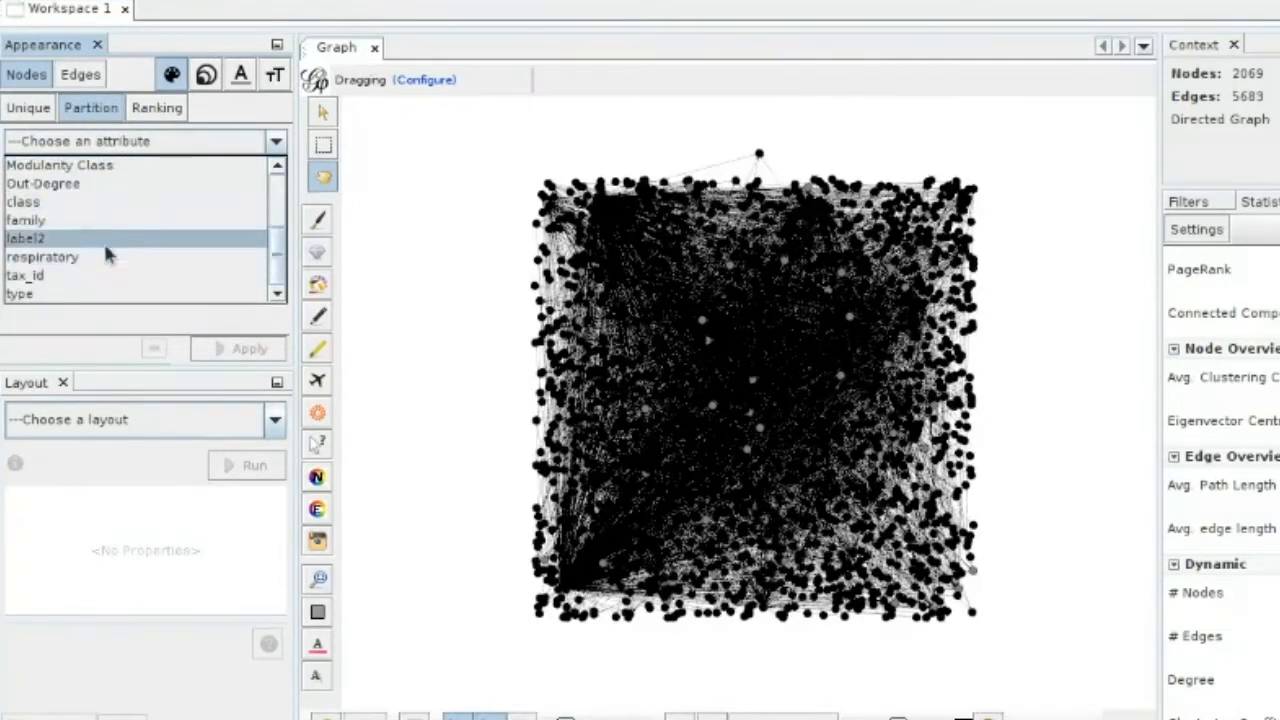
{"action": "left_click", "coordinate": [105, 201]}
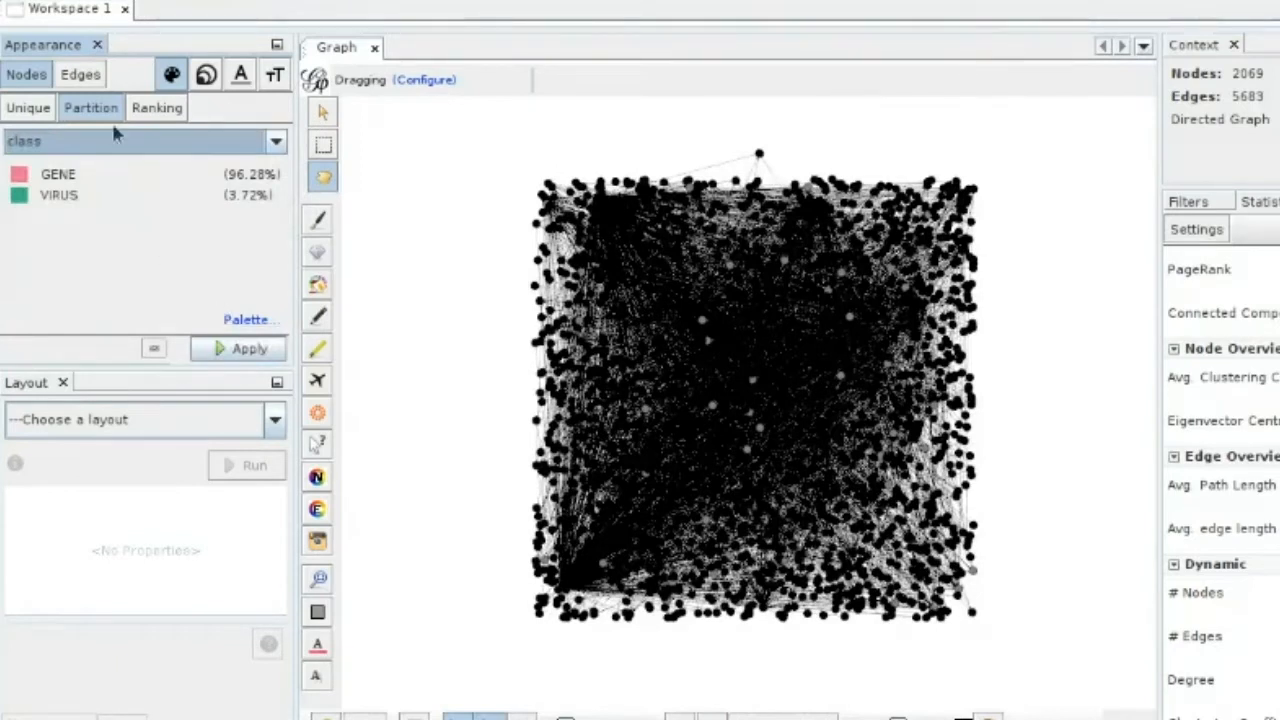
{"action": "left_click", "coordinate": [264, 352]}
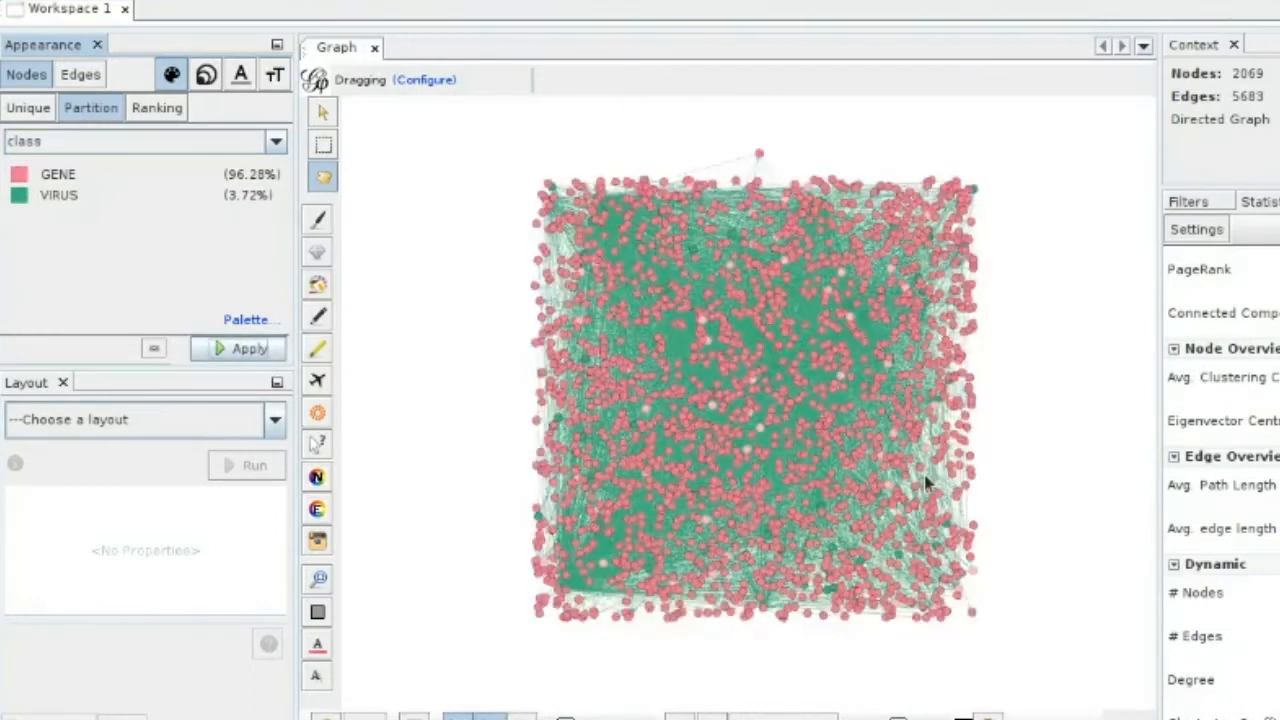
Size the nodes by a Degree ranking with minimum size 10, applying maximum size 20 first and 40 as the final value.
{"action": "left_click", "coordinate": [205, 77]}
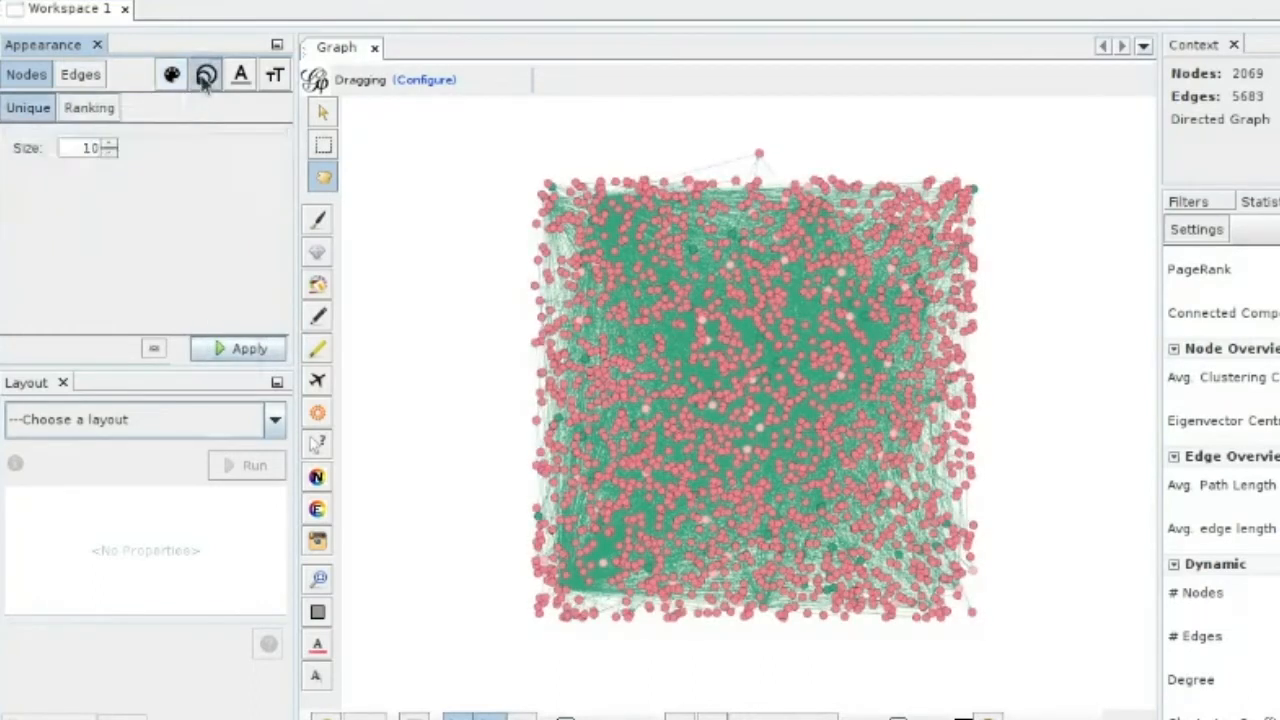
{"action": "left_click", "coordinate": [105, 109]}
{"action": "left_click", "coordinate": [102, 141]}
{"action": "left_click", "coordinate": [116, 183]}
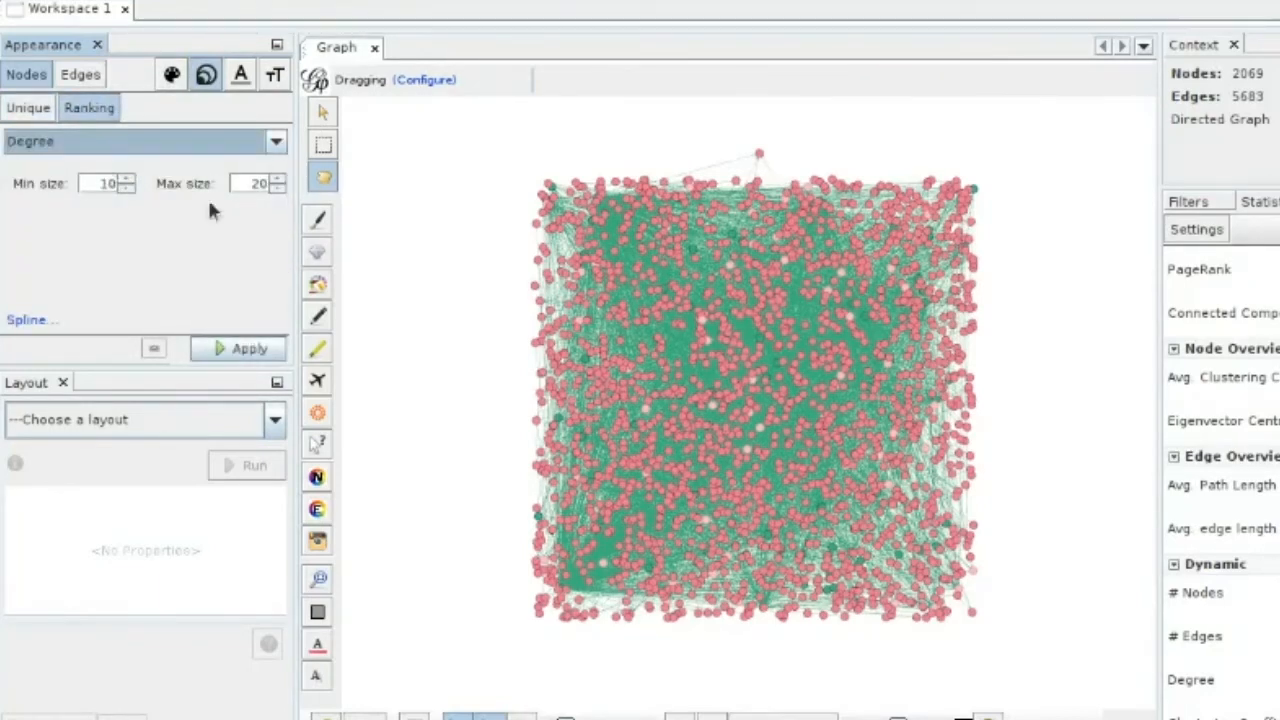
{"action": "left_click", "coordinate": [248, 350]}
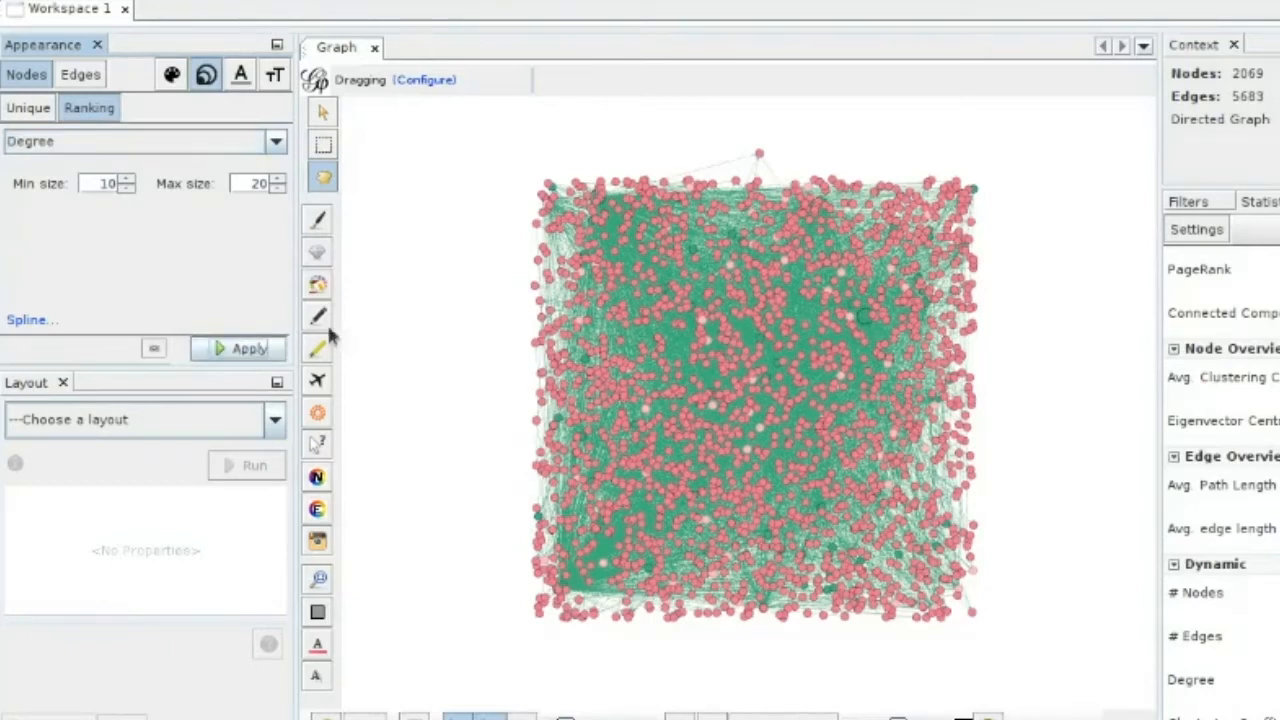
{"action": "left_click_drag", "start_coordinate": [247, 184], "coordinate": [304, 181]}
{"action": "type", "text": "40"}
{"action": "left_click", "coordinate": [244, 354]}
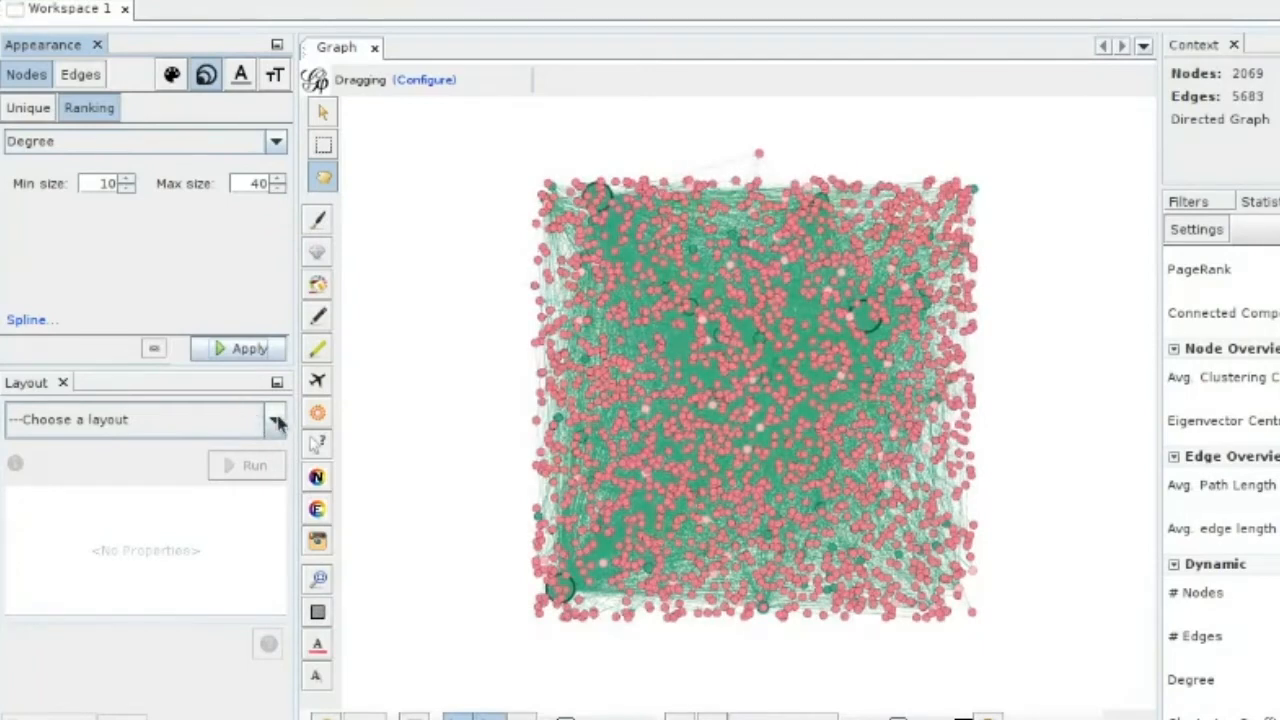
Look through the available layout algorithms without choosing one.
{"action": "left_click", "coordinate": [276, 422]}
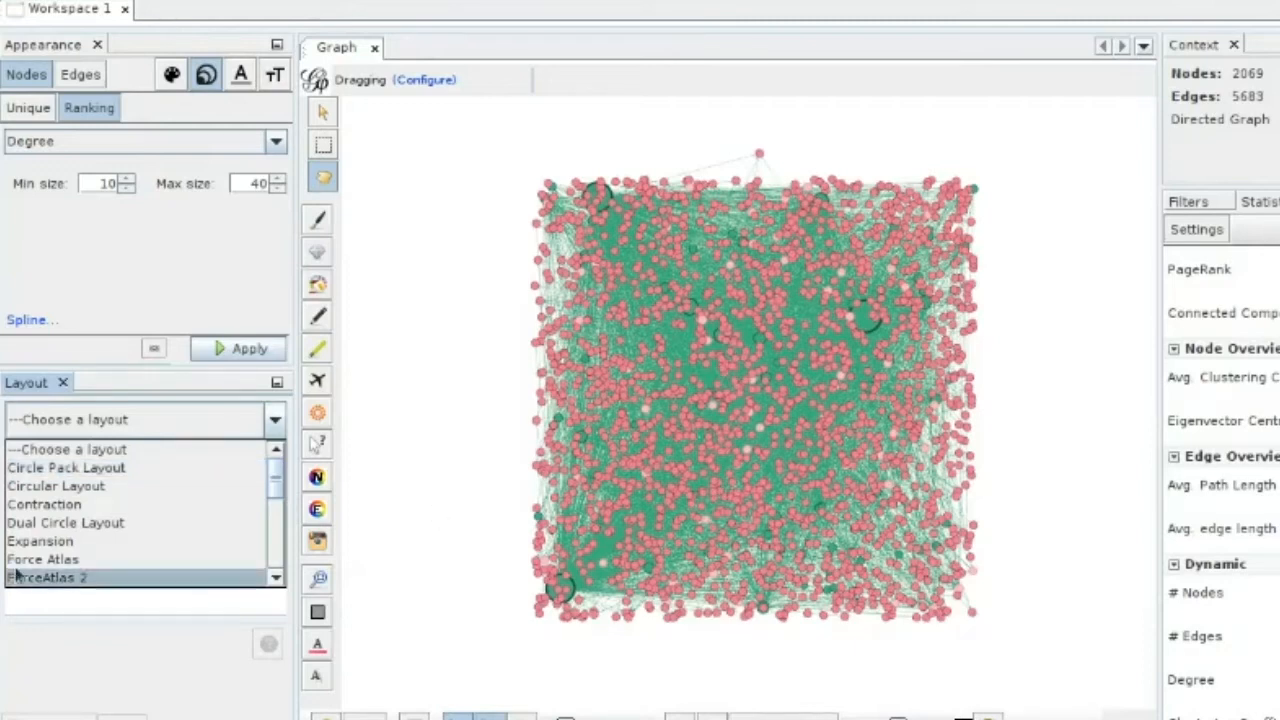
{"action": "scroll", "coordinate": [108, 500], "scroll_direction": "down", "scroll_amount": 3}
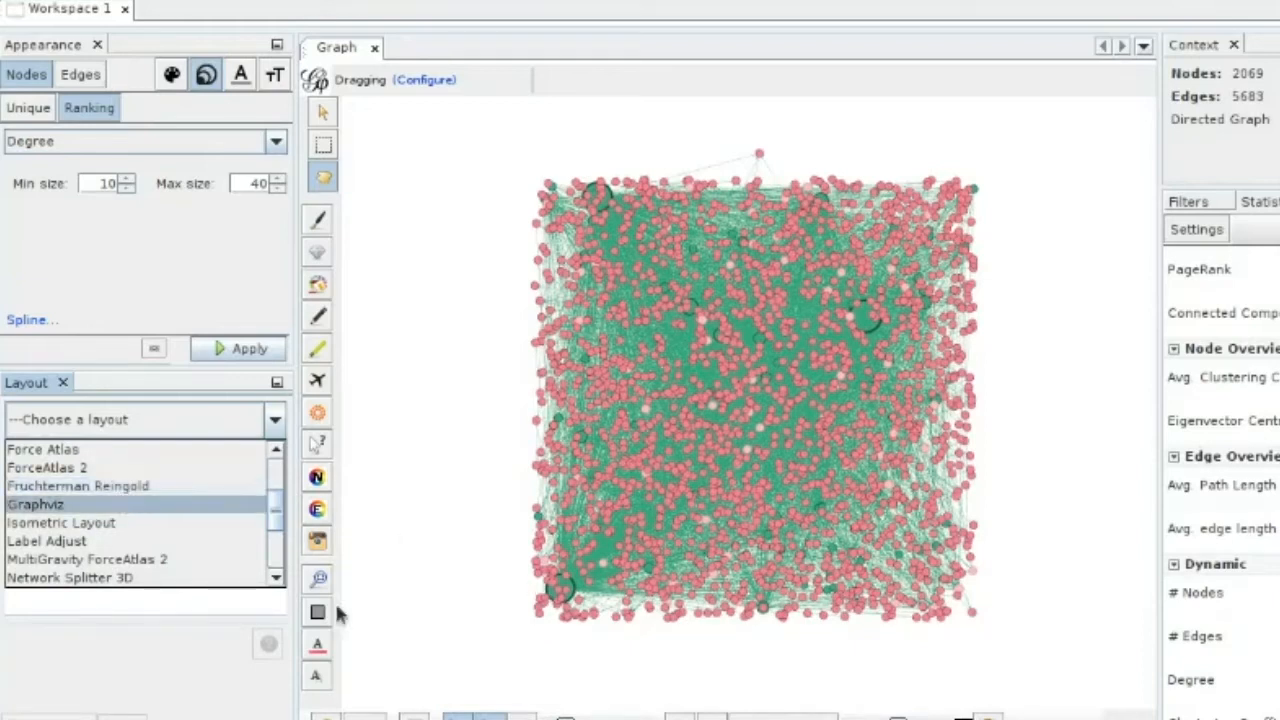
{"action": "left_click", "coordinate": [424, 537]}
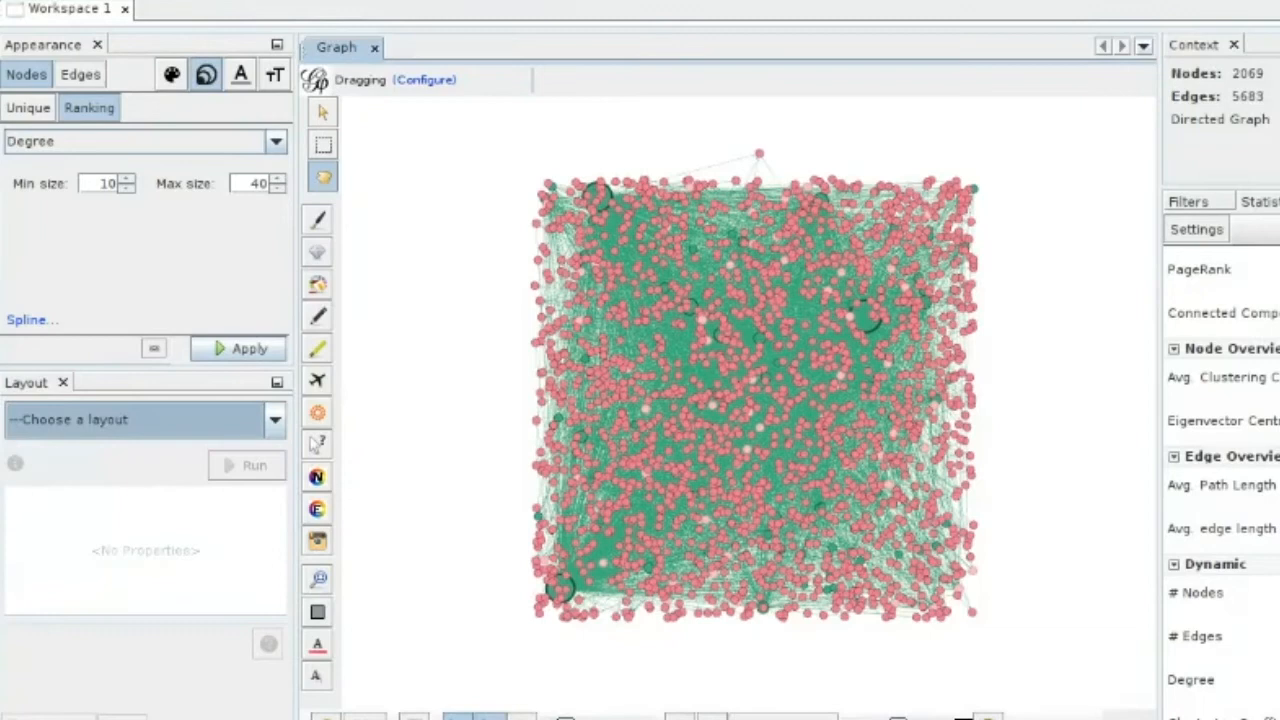
Review the installed plugins, including the layout, metric and tool categories, and close the plugin manager.
{"action": "left_click", "coordinate": [230, 0]}
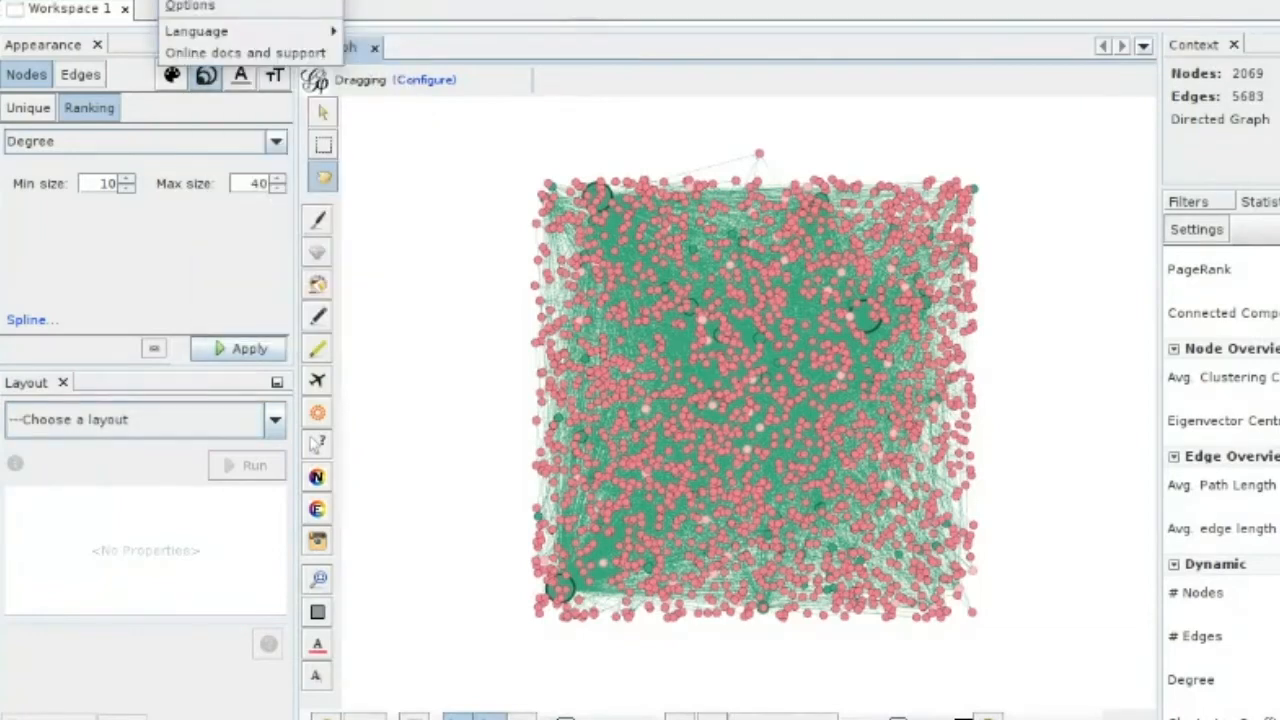
{"action": "left_click", "coordinate": [188, 0]}
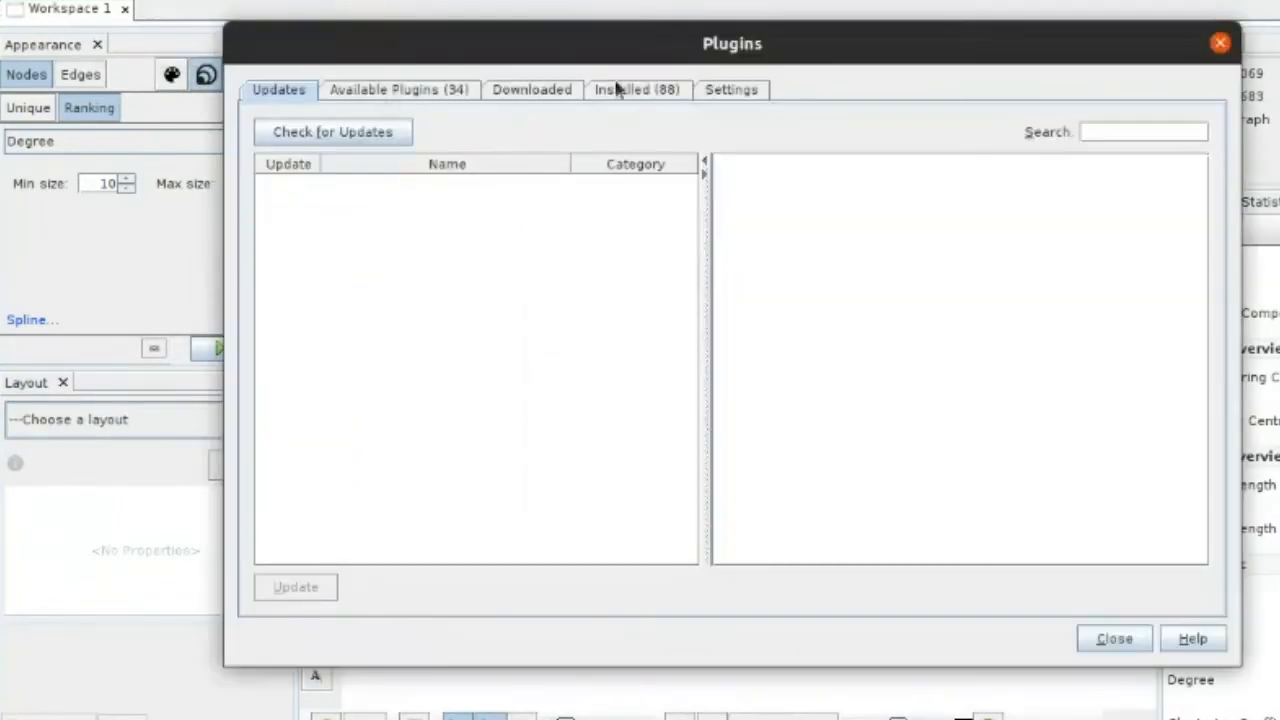
{"action": "left_click", "coordinate": [650, 90]}
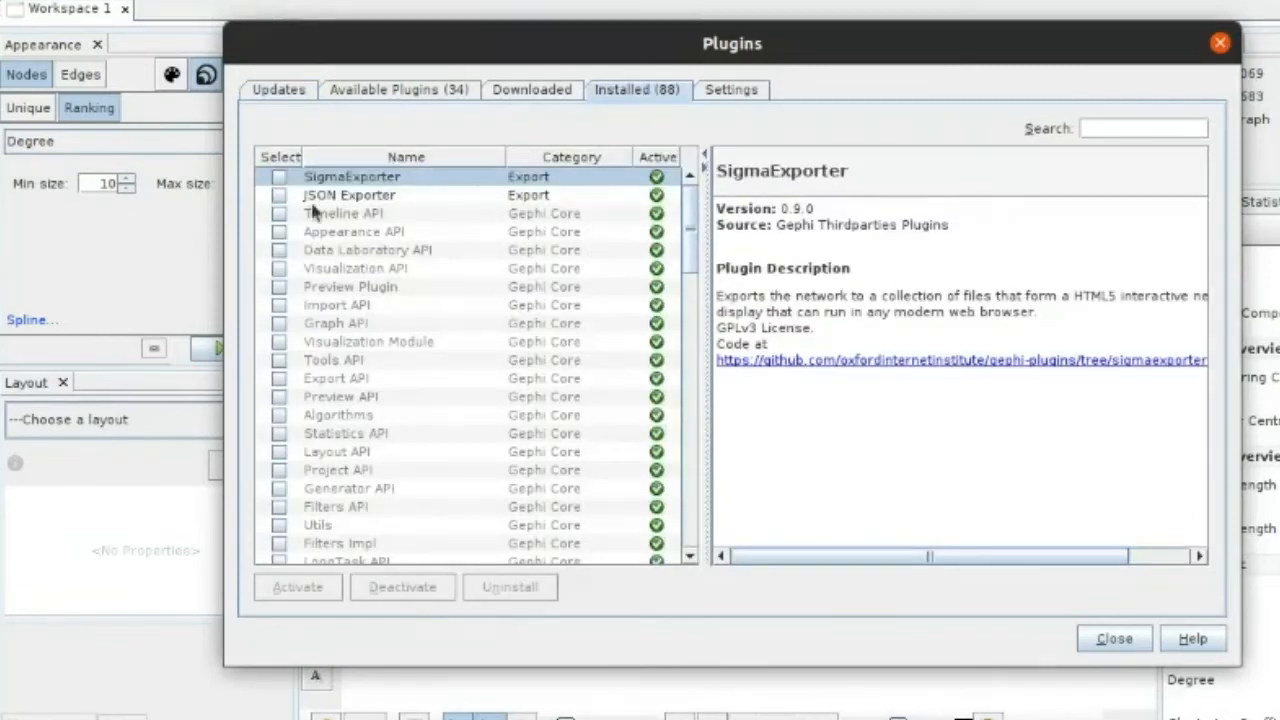
{"action": "scroll", "coordinate": [340, 288], "scroll_direction": "down", "scroll_amount": 5}
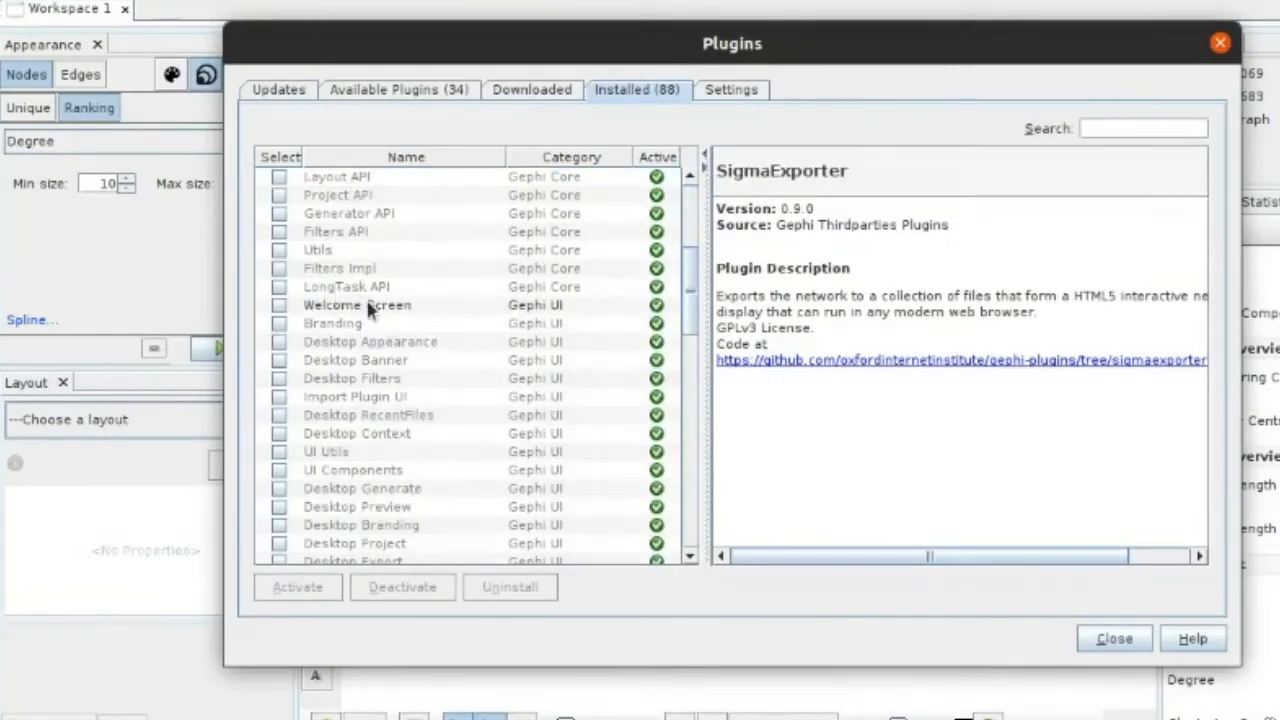
{"action": "scroll", "coordinate": [338, 290], "scroll_direction": "down", "scroll_amount": 9}
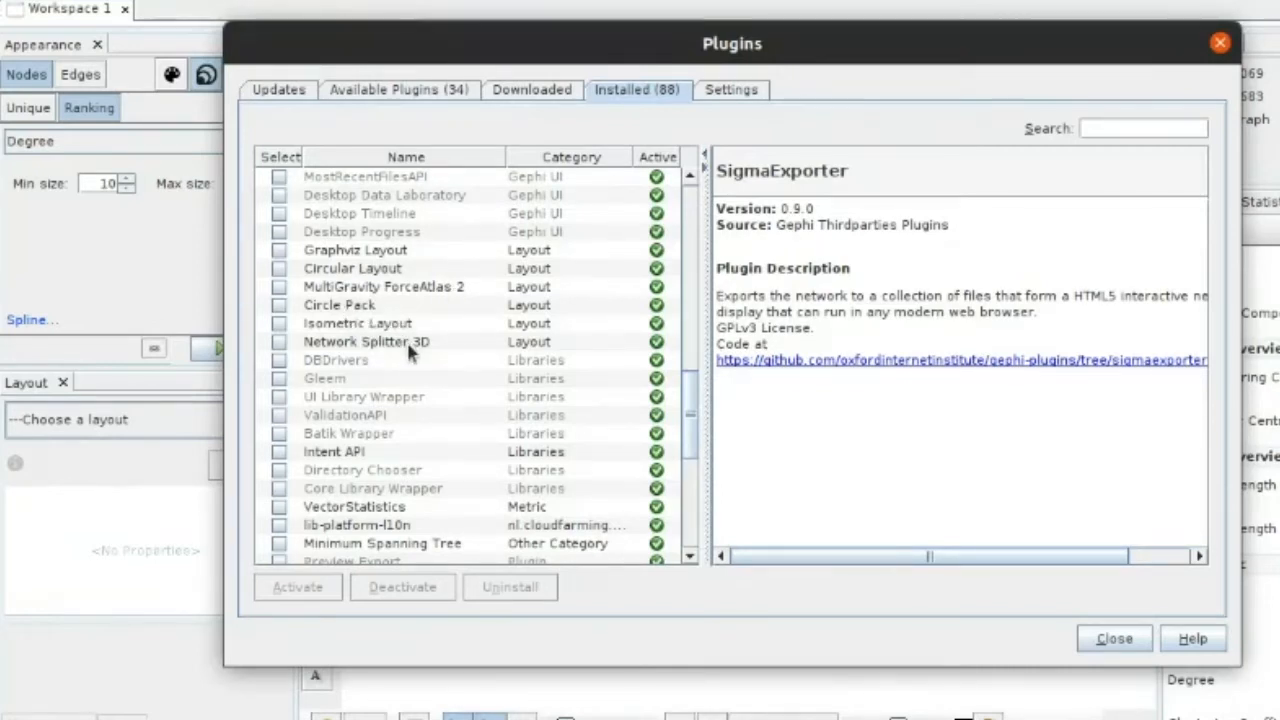
{"action": "scroll", "coordinate": [407, 341], "scroll_direction": "down", "scroll_amount": 3}
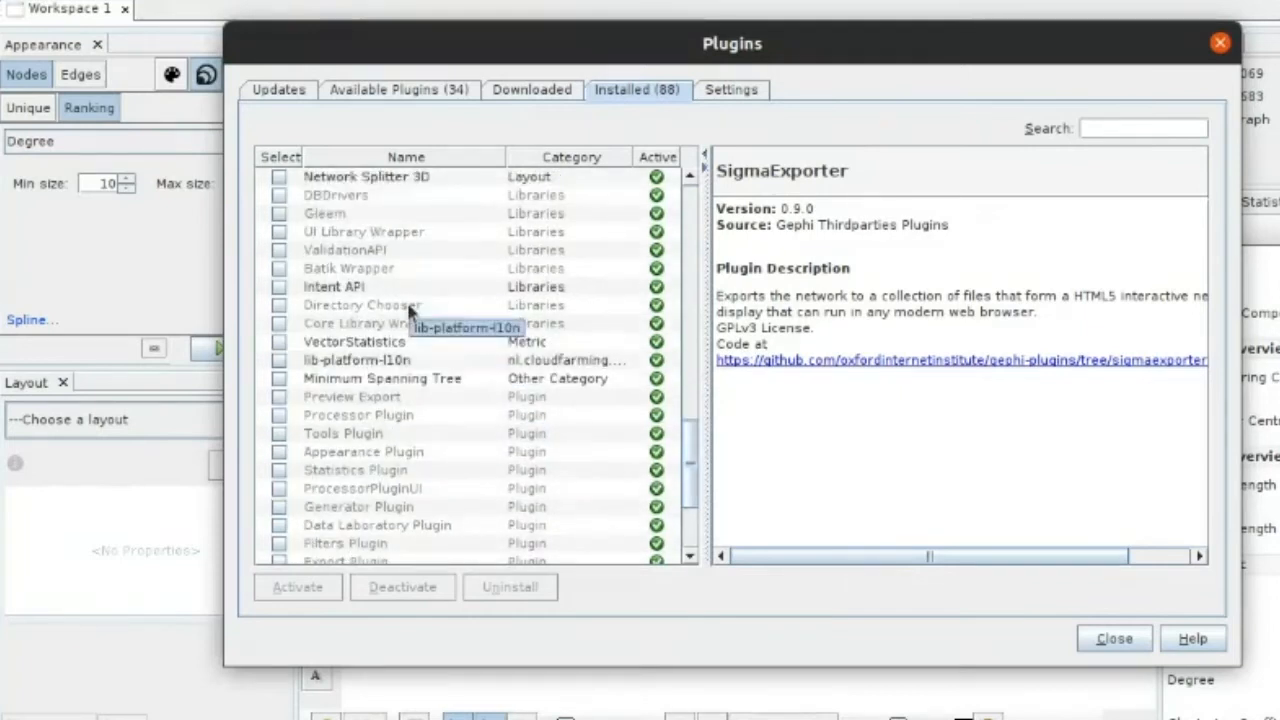
{"action": "scroll", "coordinate": [408, 310], "scroll_direction": "up", "scroll_amount": 3}
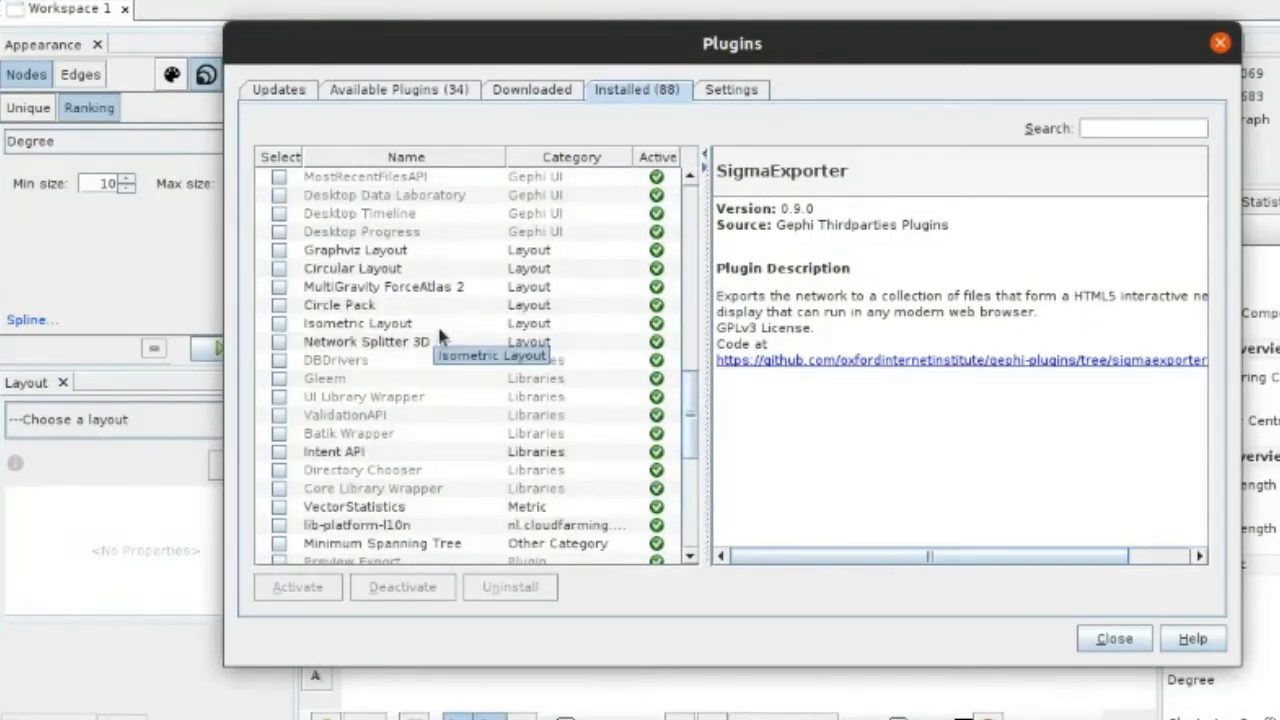
{"action": "scroll", "coordinate": [577, 230], "scroll_direction": "down", "scroll_amount": 1}
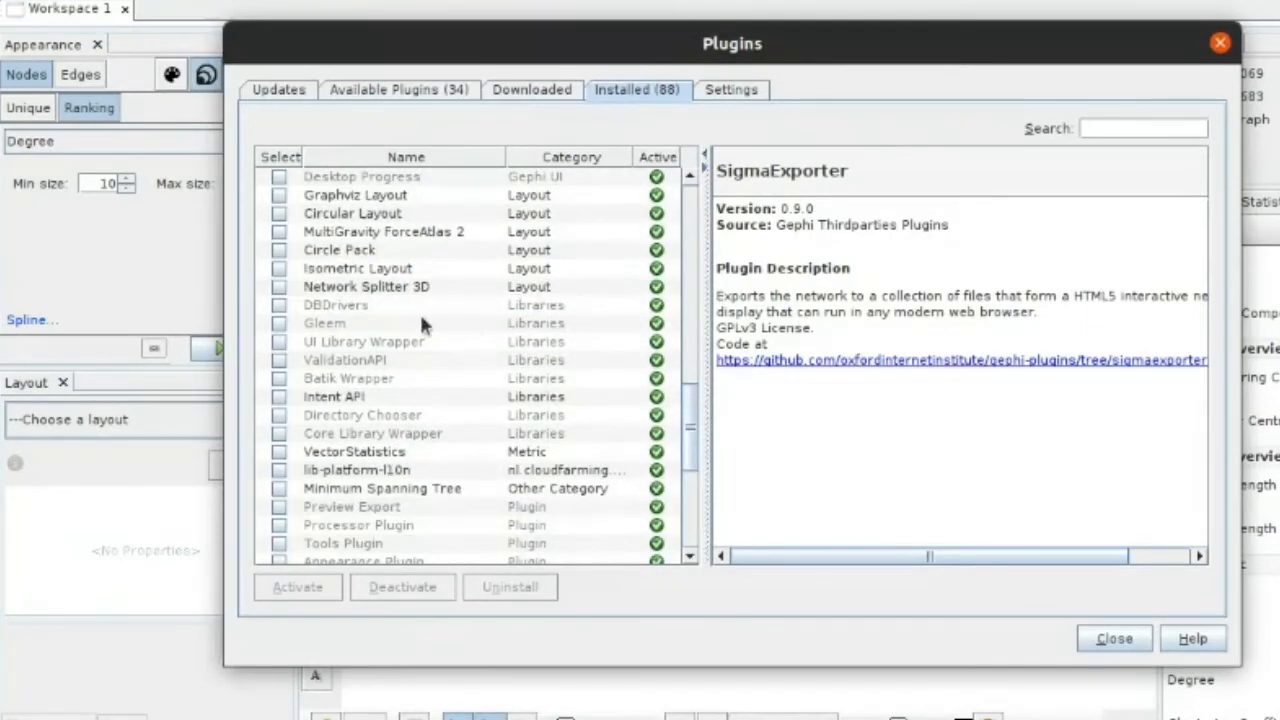
{"action": "scroll", "coordinate": [473, 433], "scroll_direction": "down", "scroll_amount": 4}
{"action": "scroll", "coordinate": [473, 433], "scroll_direction": "down", "scroll_amount": 2}
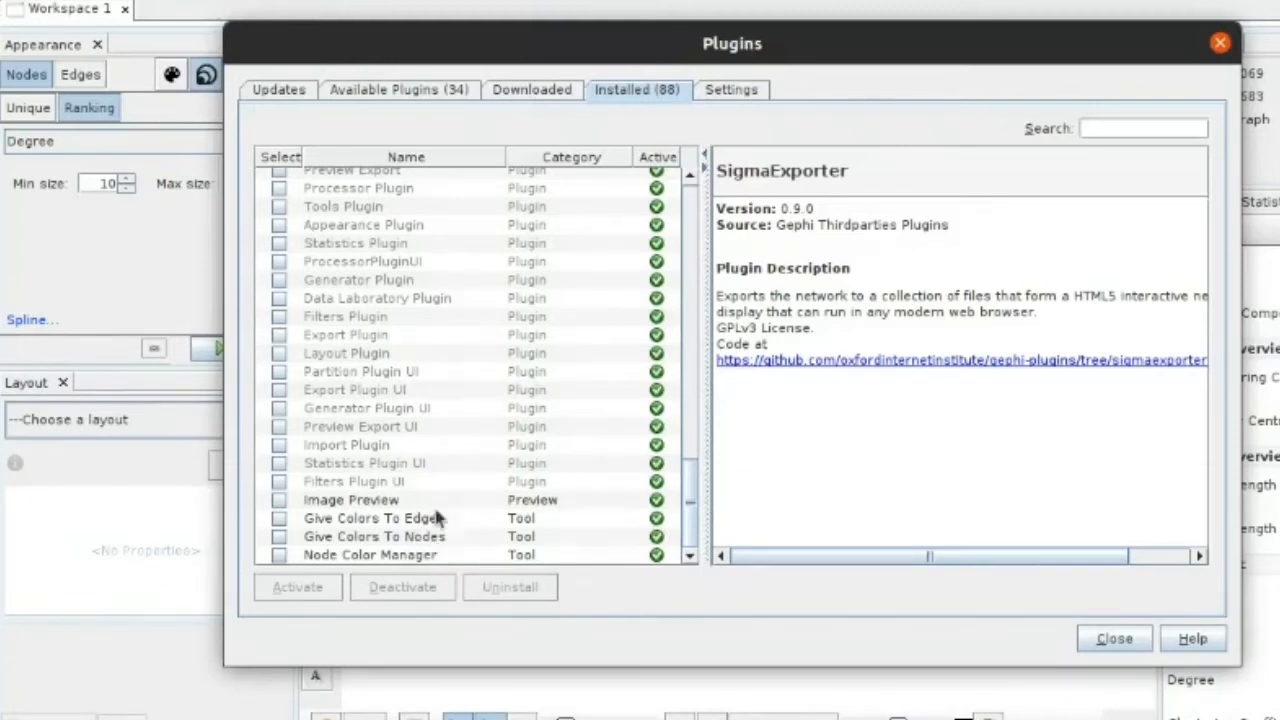
{"action": "scroll", "coordinate": [575, 285], "scroll_direction": "up", "scroll_amount": 1}
{"action": "scroll", "coordinate": [572, 270], "scroll_direction": "up", "scroll_amount": 12}
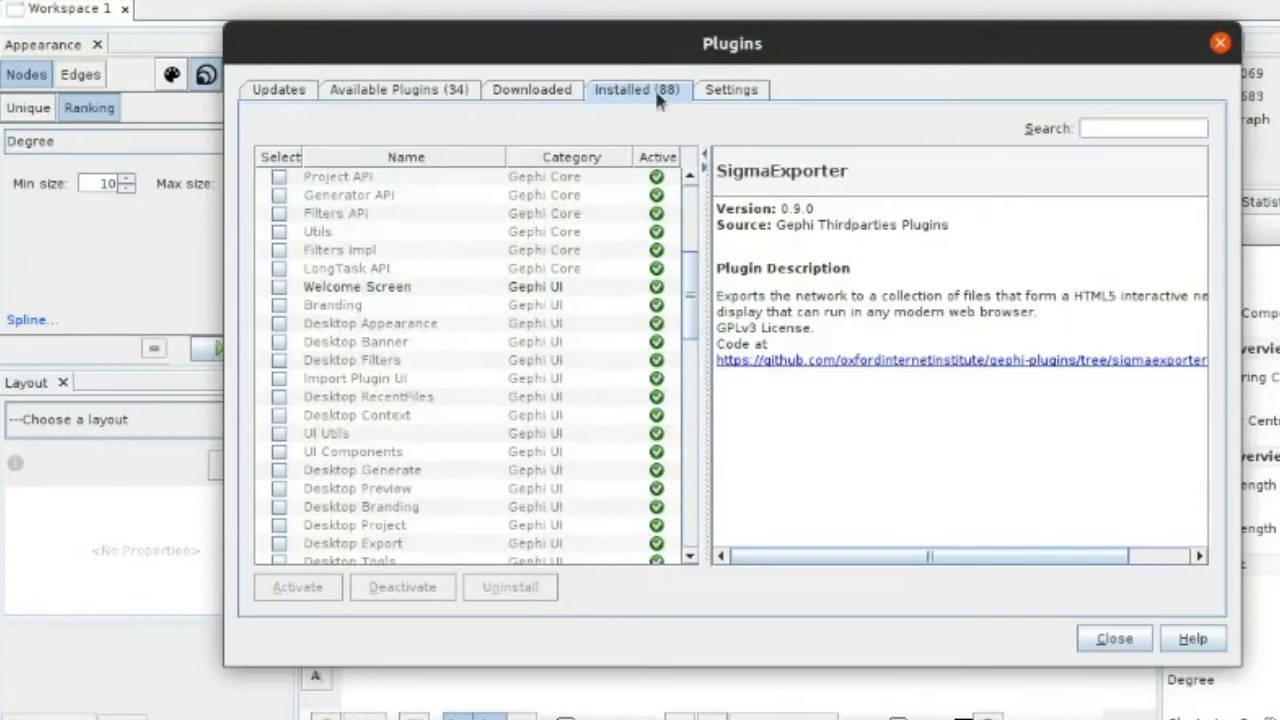
{"action": "left_click", "coordinate": [1118, 640]}
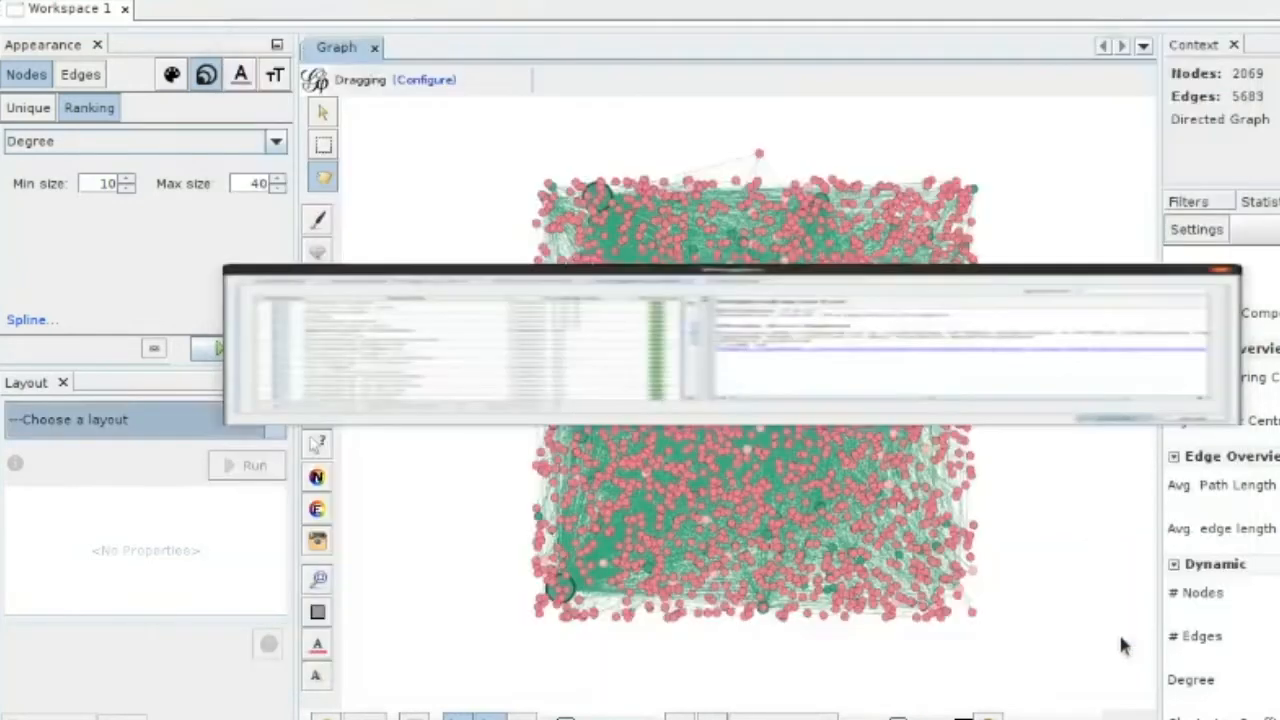
Choose the ForceAtlas 2 layout and enlarge the area that shows its properties.
{"action": "left_click", "coordinate": [274, 420]}
{"action": "scroll", "coordinate": [218, 486], "scroll_direction": "down", "scroll_amount": 1}
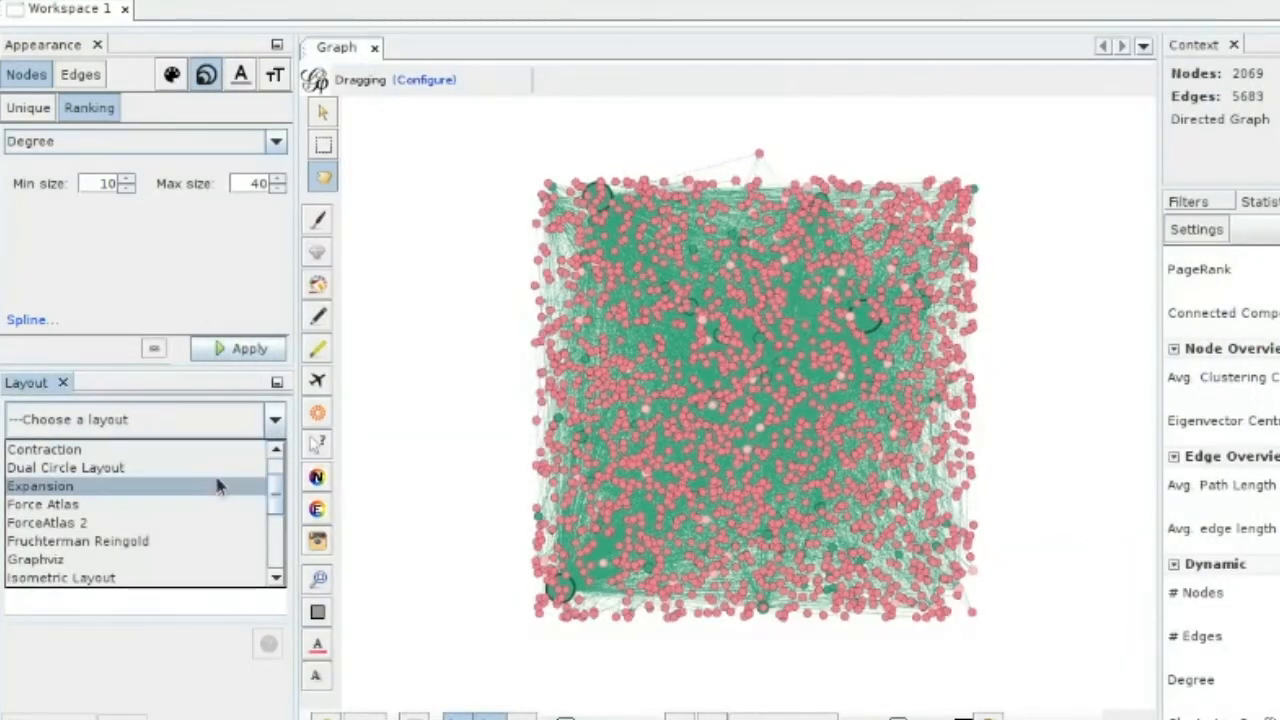
{"action": "left_click", "coordinate": [171, 523]}
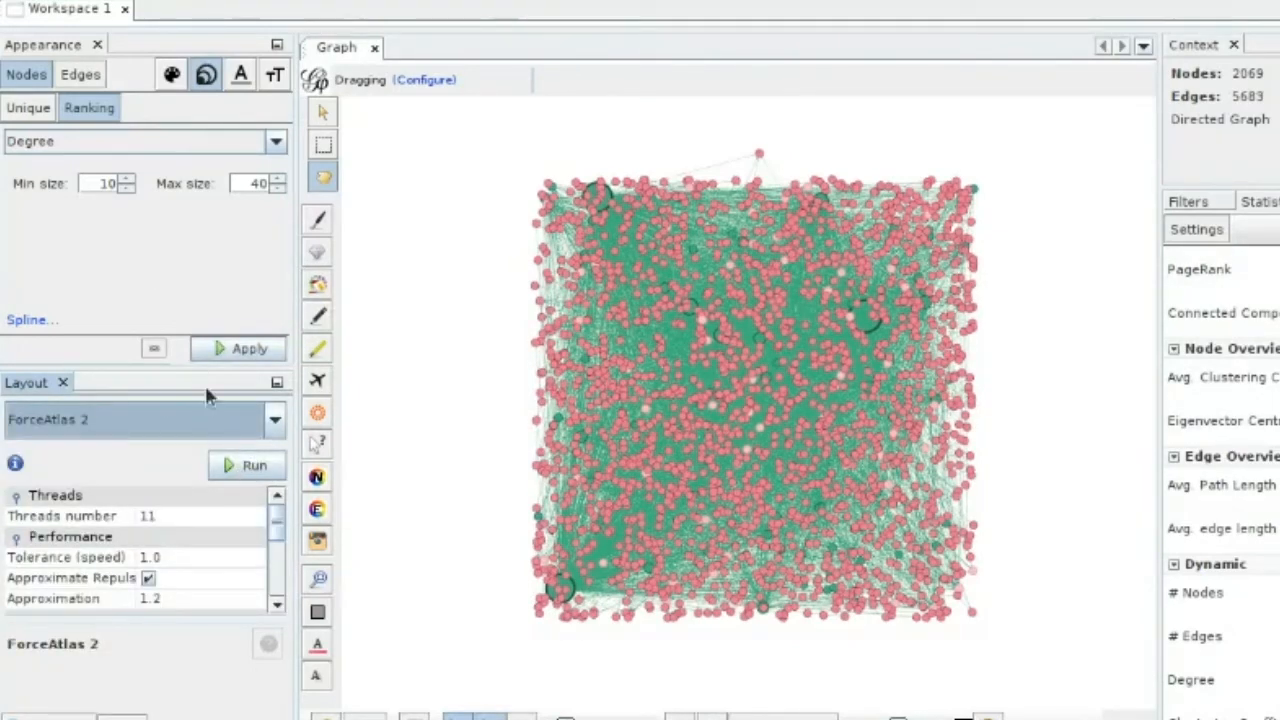
{"action": "left_click_drag", "start_coordinate": [183, 367], "coordinate": [180, 289]}
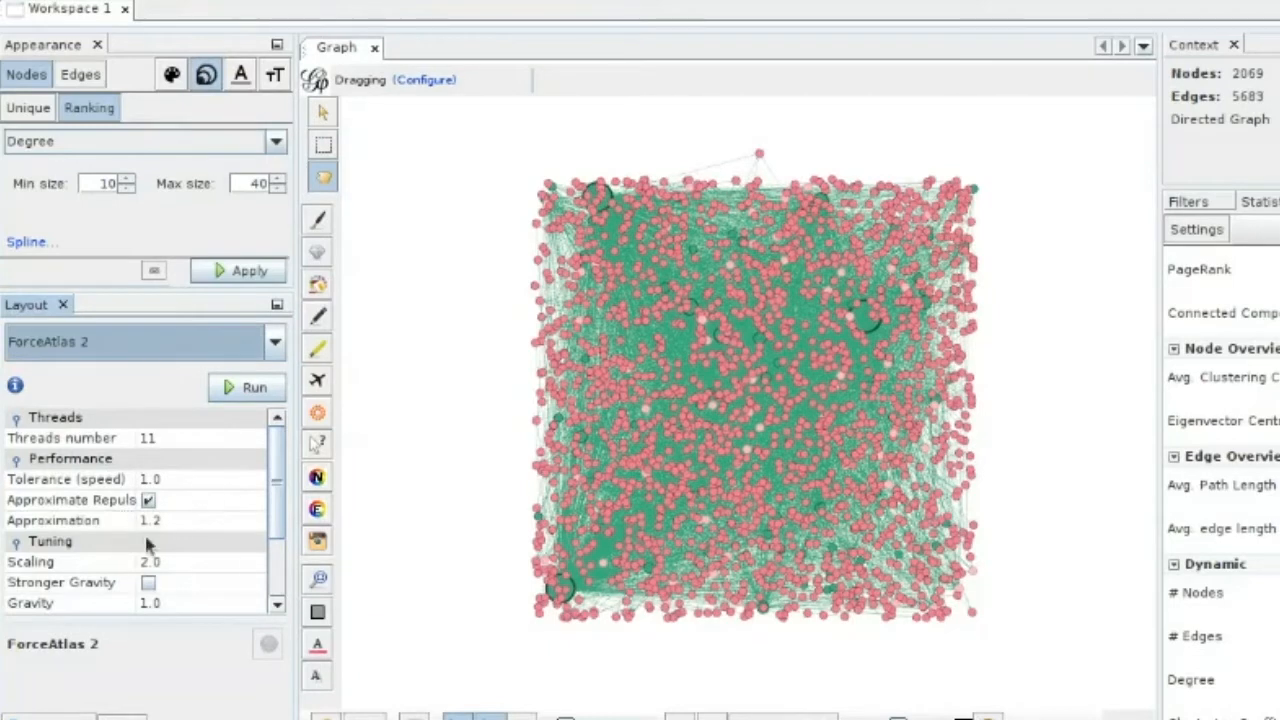
Set the ForceAtlas 2 gravity to 30 and its scaling to 8.
{"action": "scroll", "coordinate": [158, 480], "scroll_direction": "down", "scroll_amount": 3}
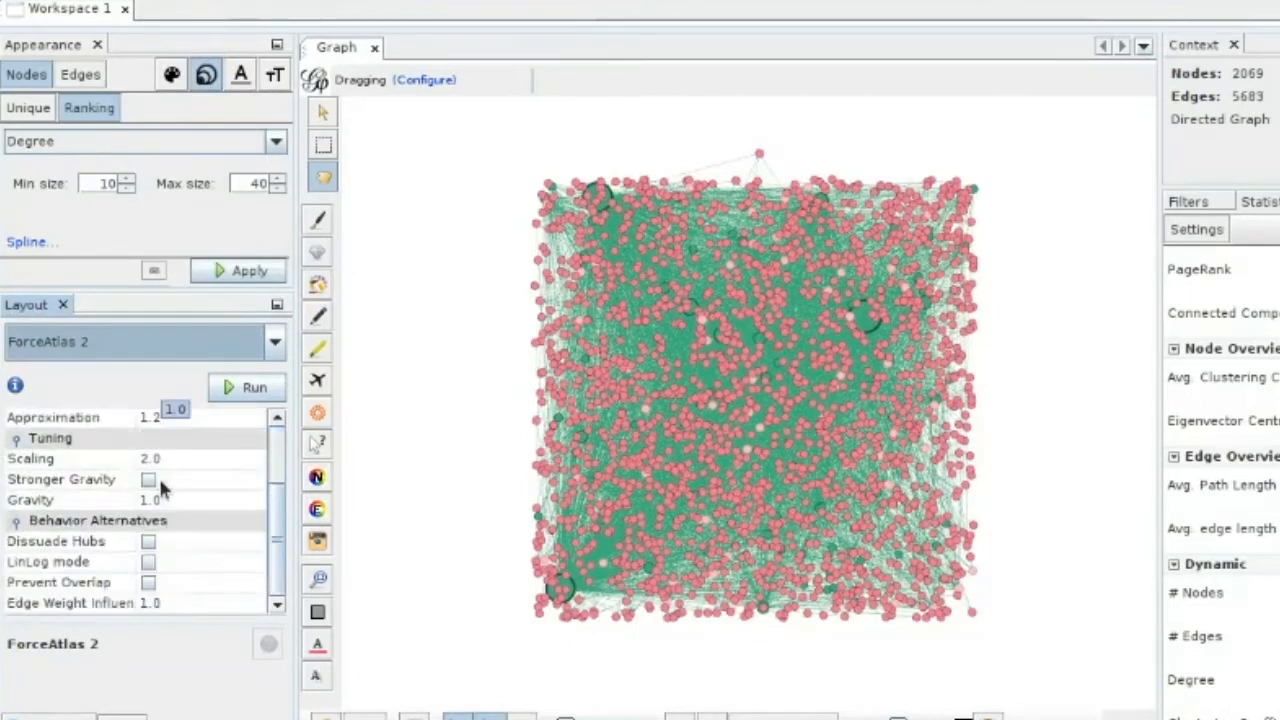
{"action": "scroll", "coordinate": [175, 545], "scroll_direction": "up", "scroll_amount": 3}
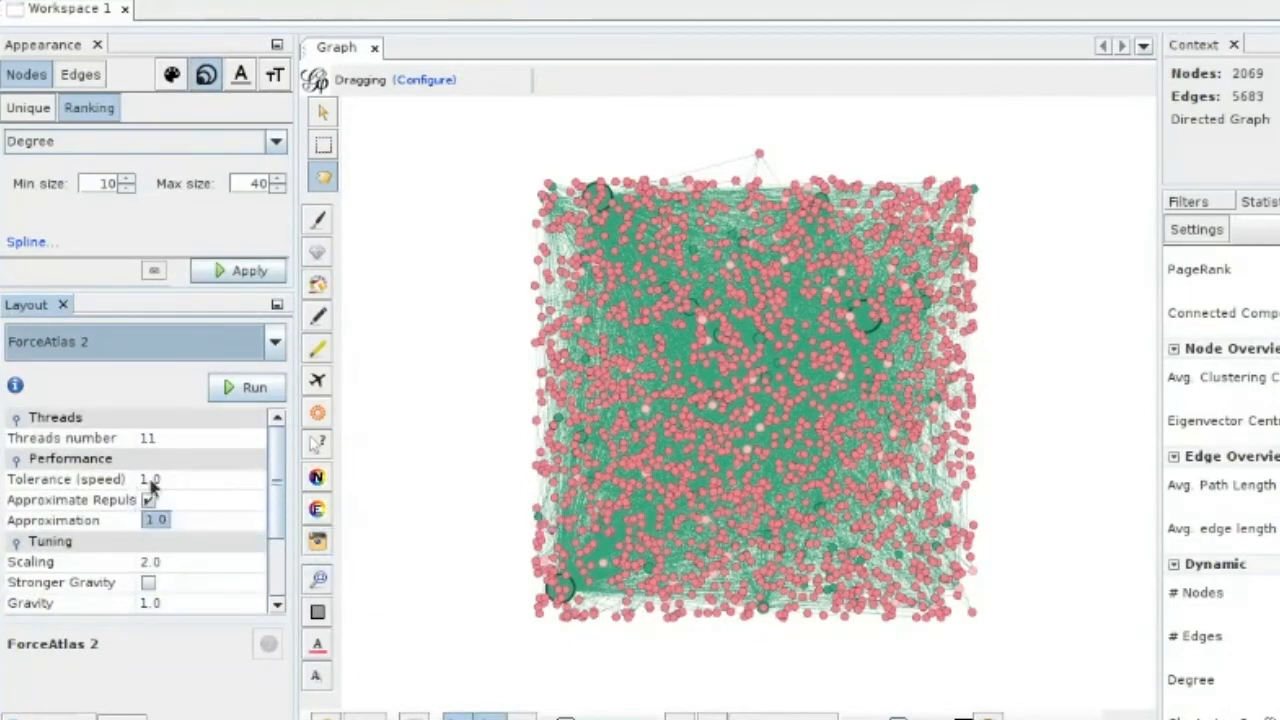
{"action": "scroll", "coordinate": [160, 540], "scroll_direction": "down", "scroll_amount": 1}
{"action": "left_click", "coordinate": [158, 541]}
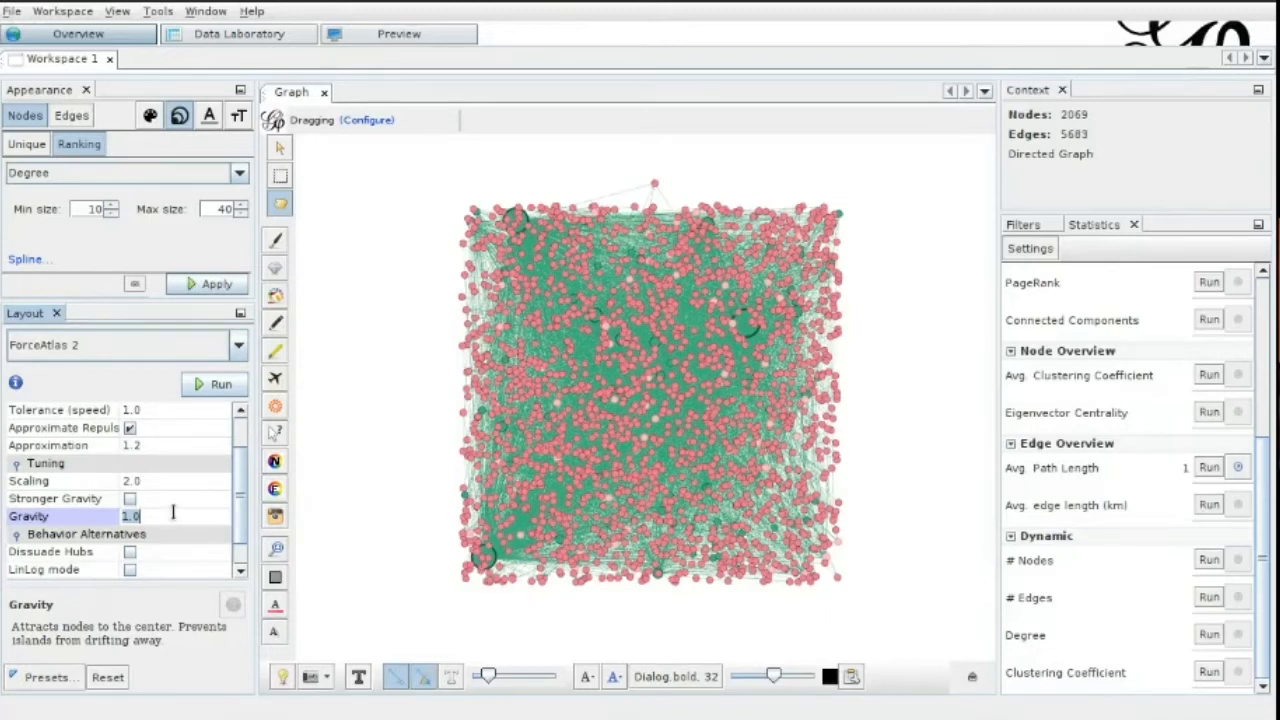
{"action": "type", "text": "30"}
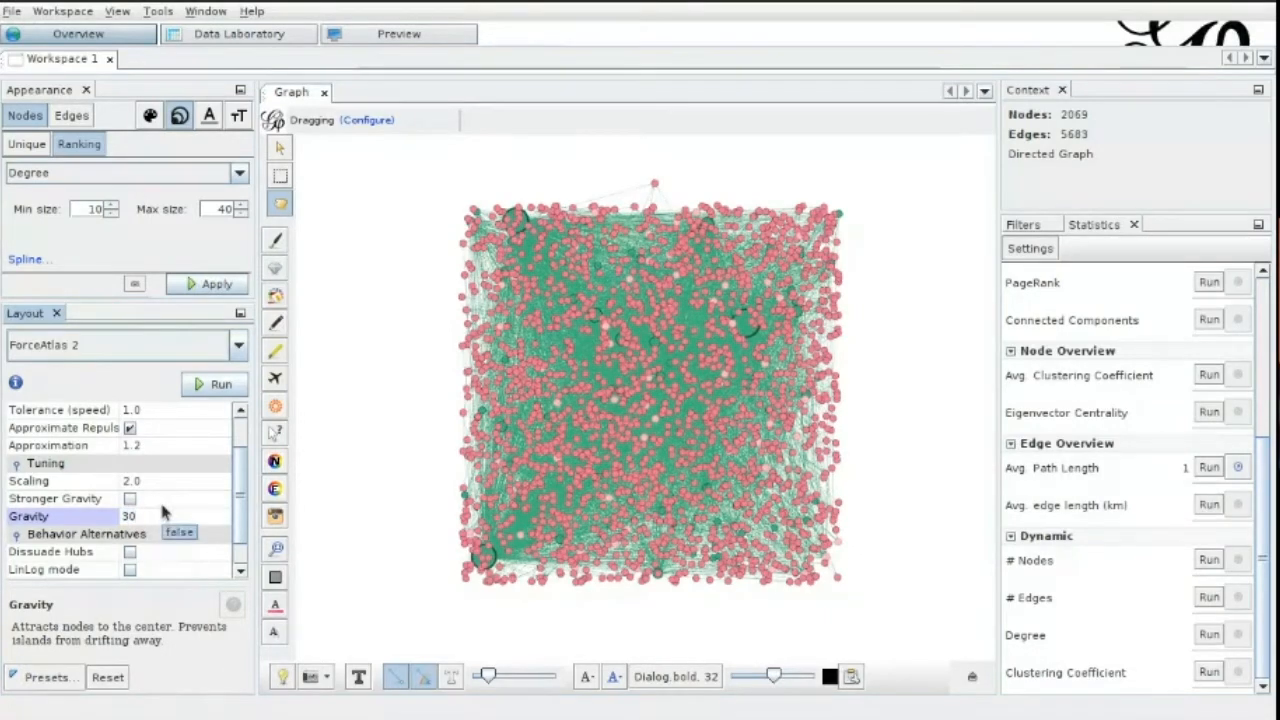
{"action": "key", "text": "Return"}
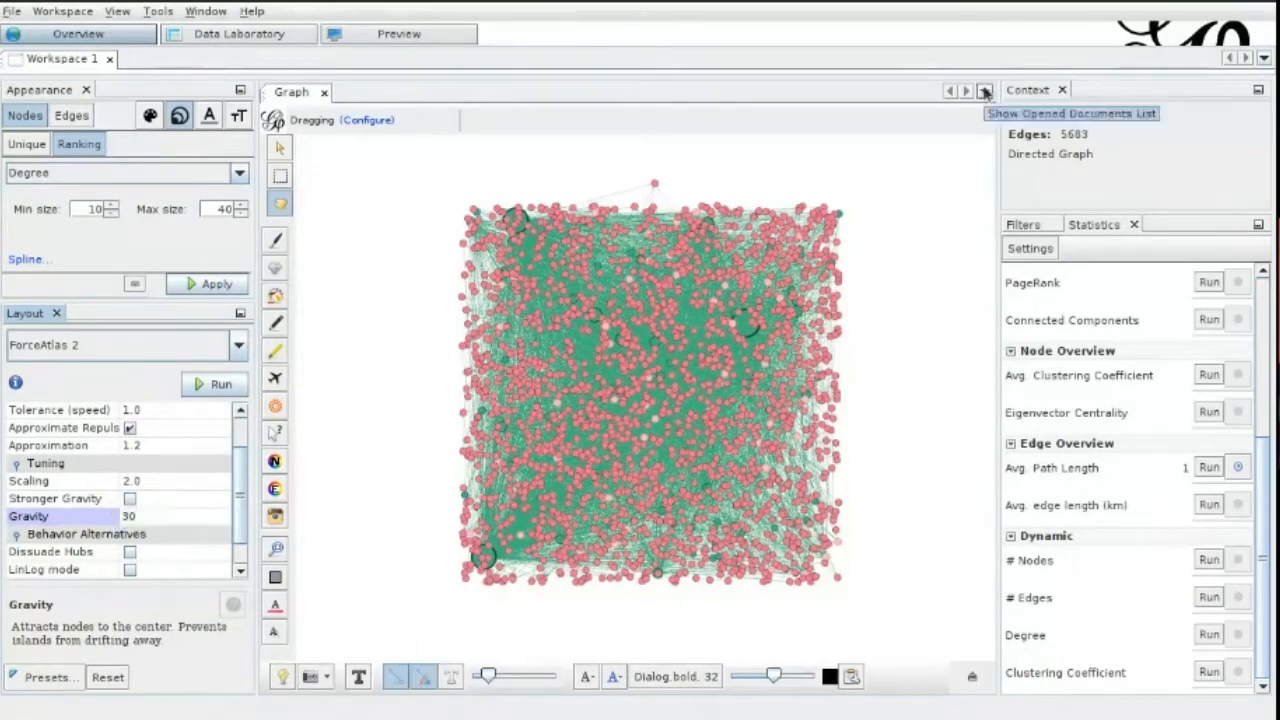
{"action": "left_click", "coordinate": [153, 481]}
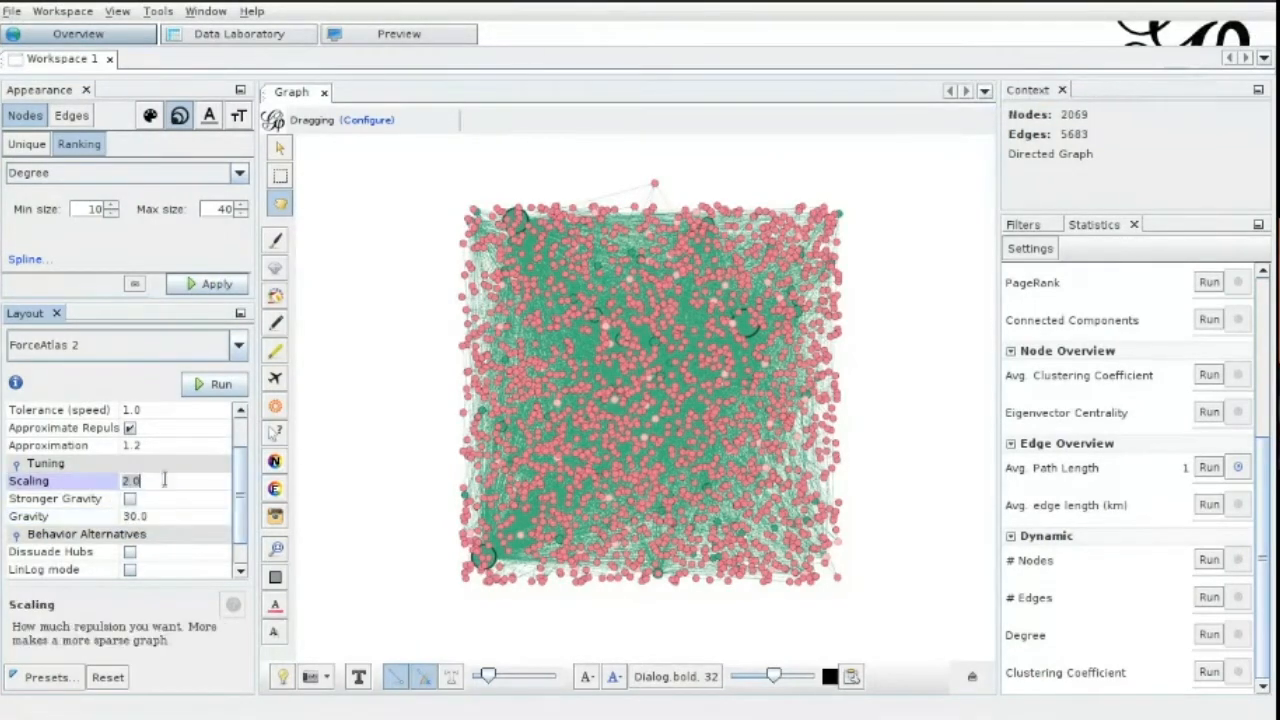
{"action": "type", "text": "8"}
{"action": "scroll", "coordinate": [214, 480], "scroll_direction": "down", "scroll_amount": 2}
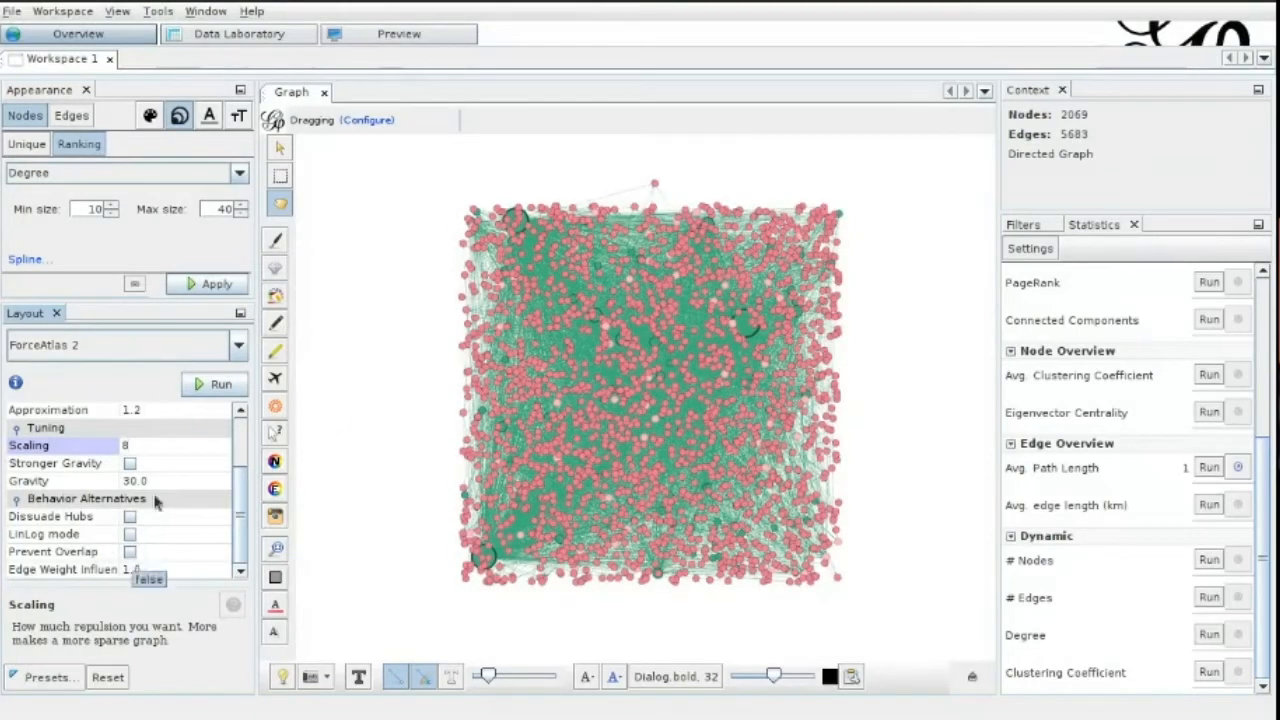
Browse the other layout algorithms such as Noverlap and OpenOrd, keeping ForceAtlas 2 selected.
{"action": "left_click", "coordinate": [245, 345]}
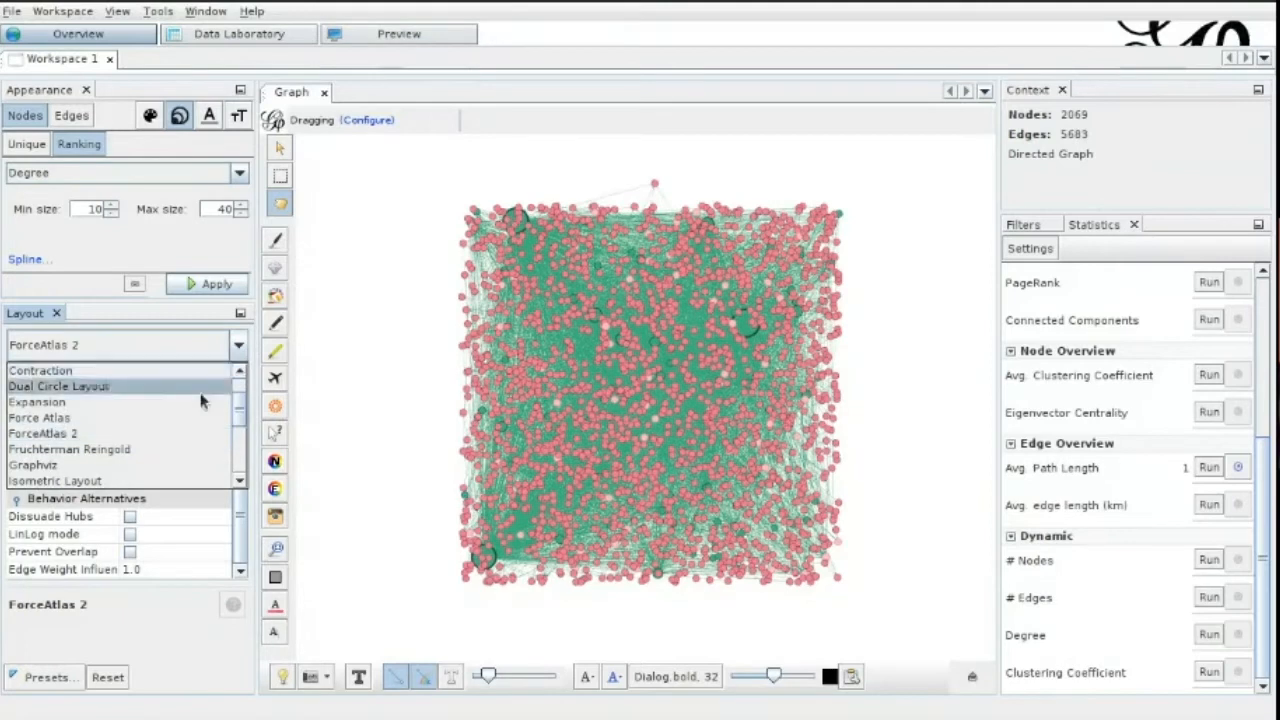
{"action": "scroll", "coordinate": [176, 435], "scroll_direction": "down", "scroll_amount": 3}
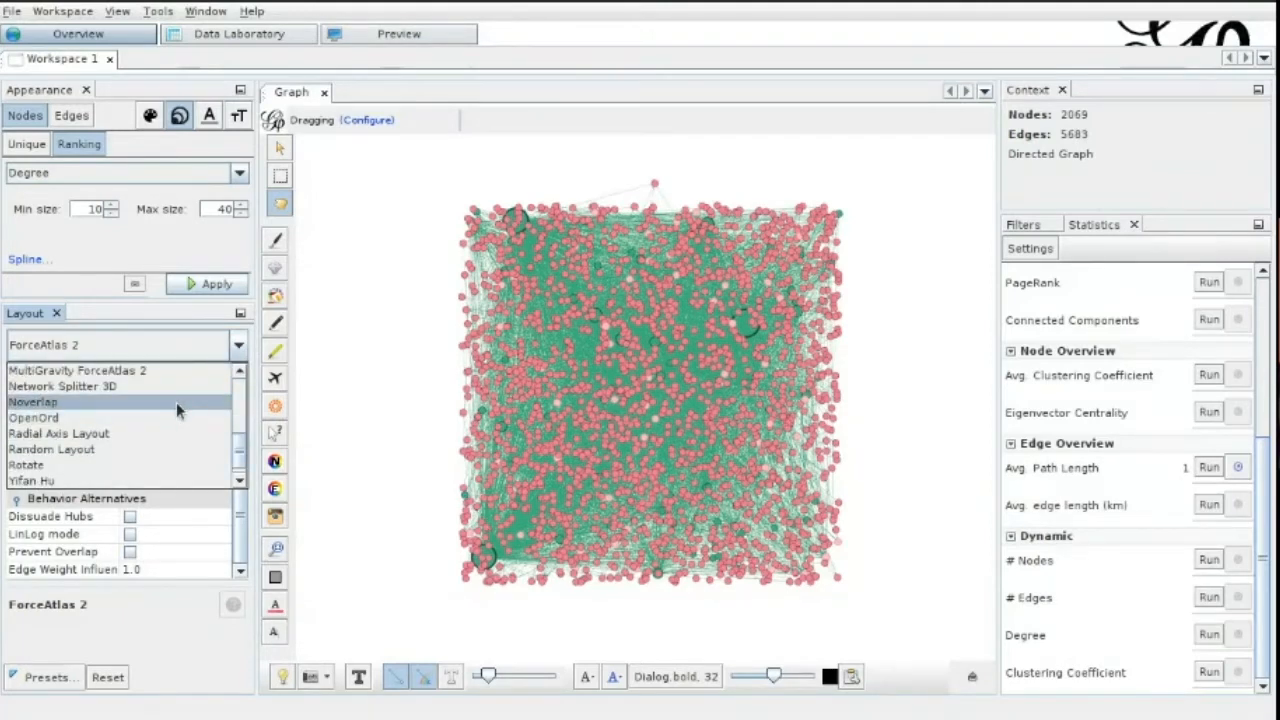
{"action": "left_click", "coordinate": [236, 354]}
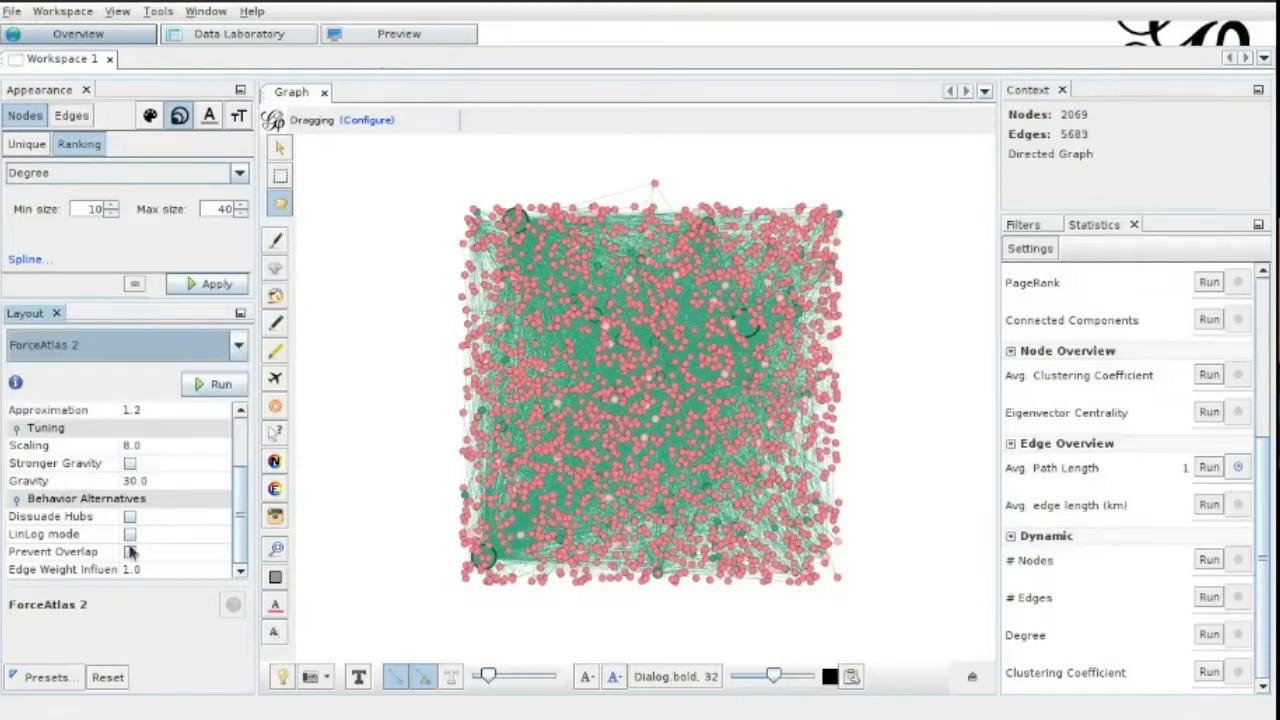
Run the ForceAtlas 2 layout until the clusters separate, stop it, and show the node labels on the graph.
{"action": "left_click", "coordinate": [237, 390]}
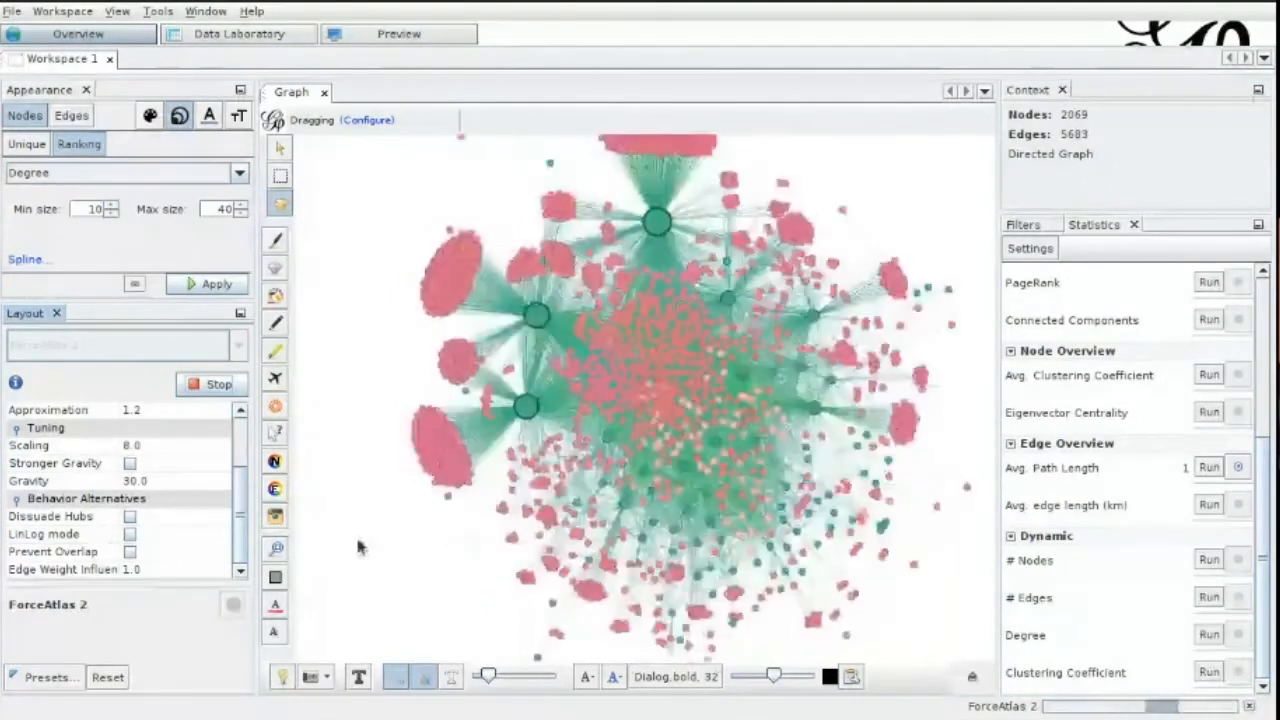
{"action": "left_click", "coordinate": [216, 385]}
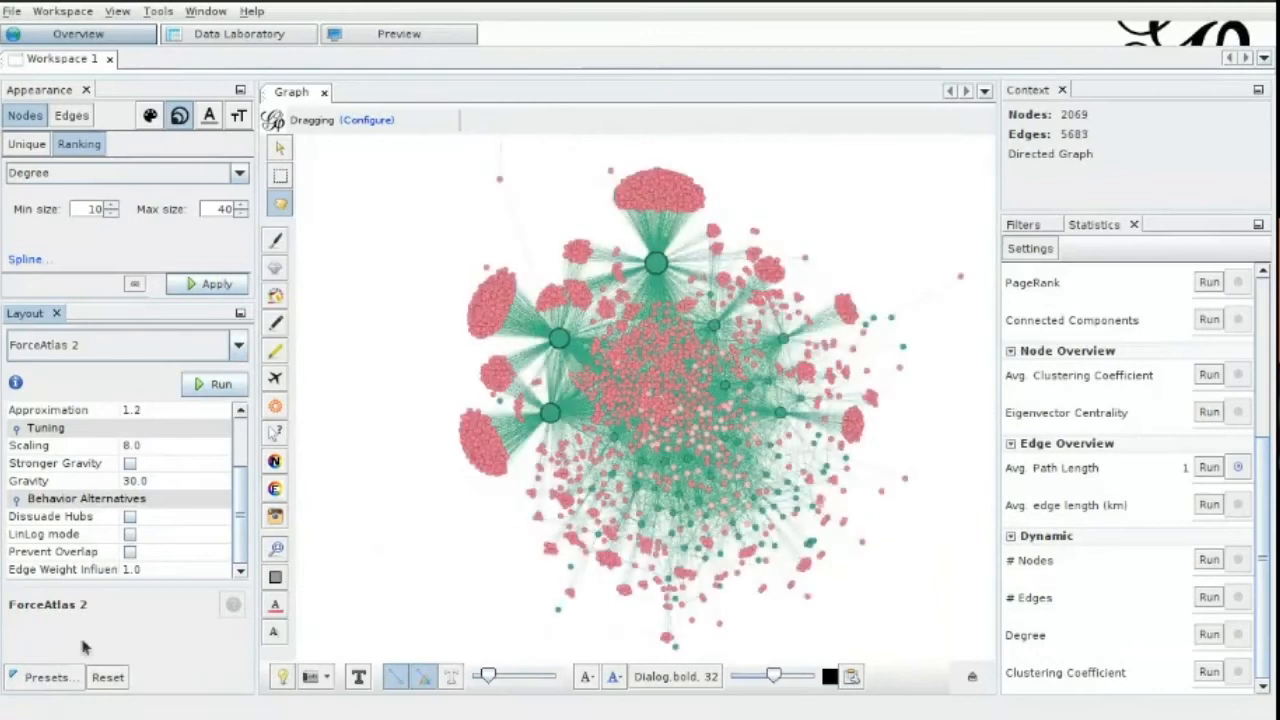
{"action": "left_click", "coordinate": [358, 677]}
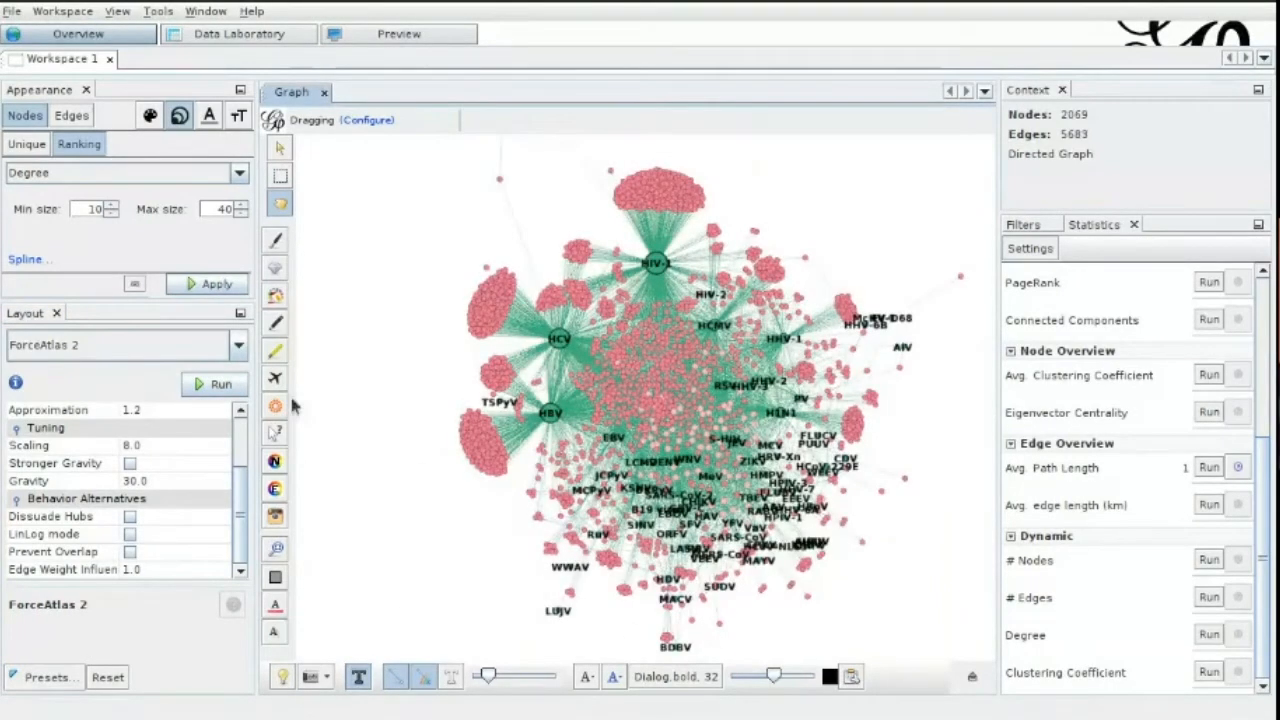
Choose the Label Adjust layout and run it to separate the overlapping node labels.
{"action": "left_click", "coordinate": [238, 345]}
{"action": "scroll", "coordinate": [169, 415], "scroll_direction": "down", "scroll_amount": 1}
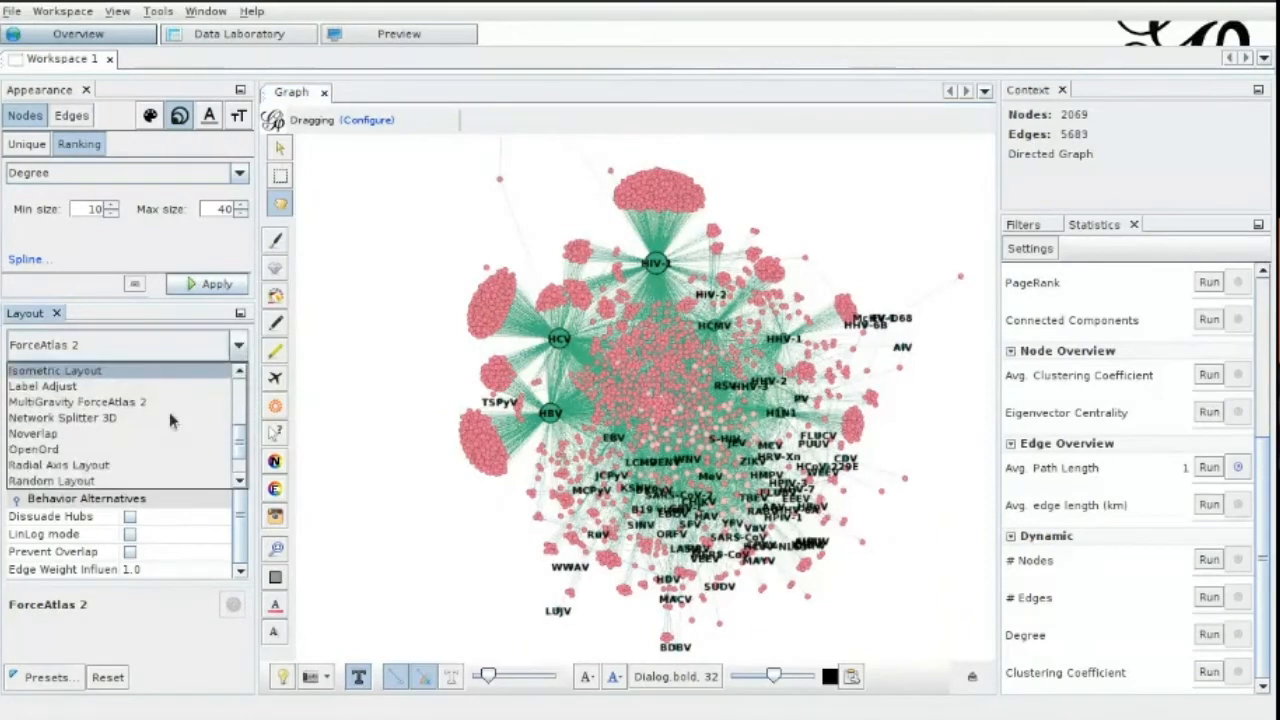
{"action": "scroll", "coordinate": [167, 408], "scroll_direction": "down", "scroll_amount": 1}
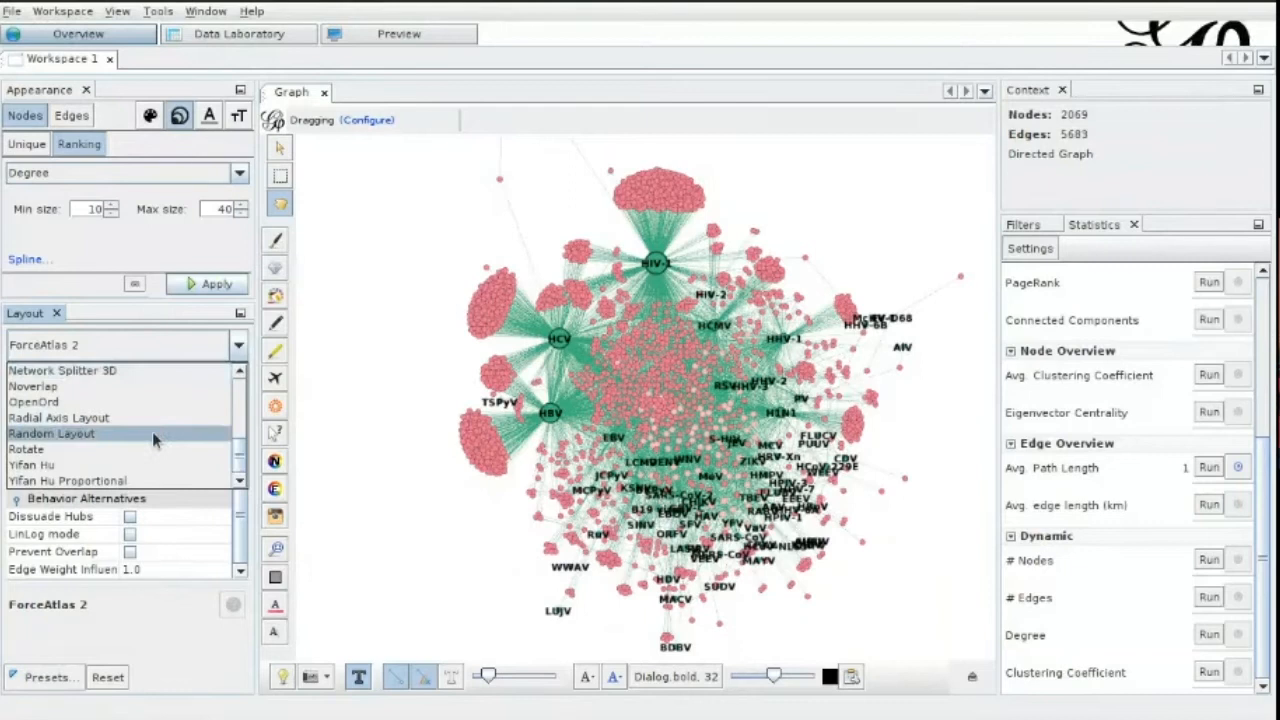
{"action": "scroll", "coordinate": [152, 437], "scroll_direction": "up", "scroll_amount": 3}
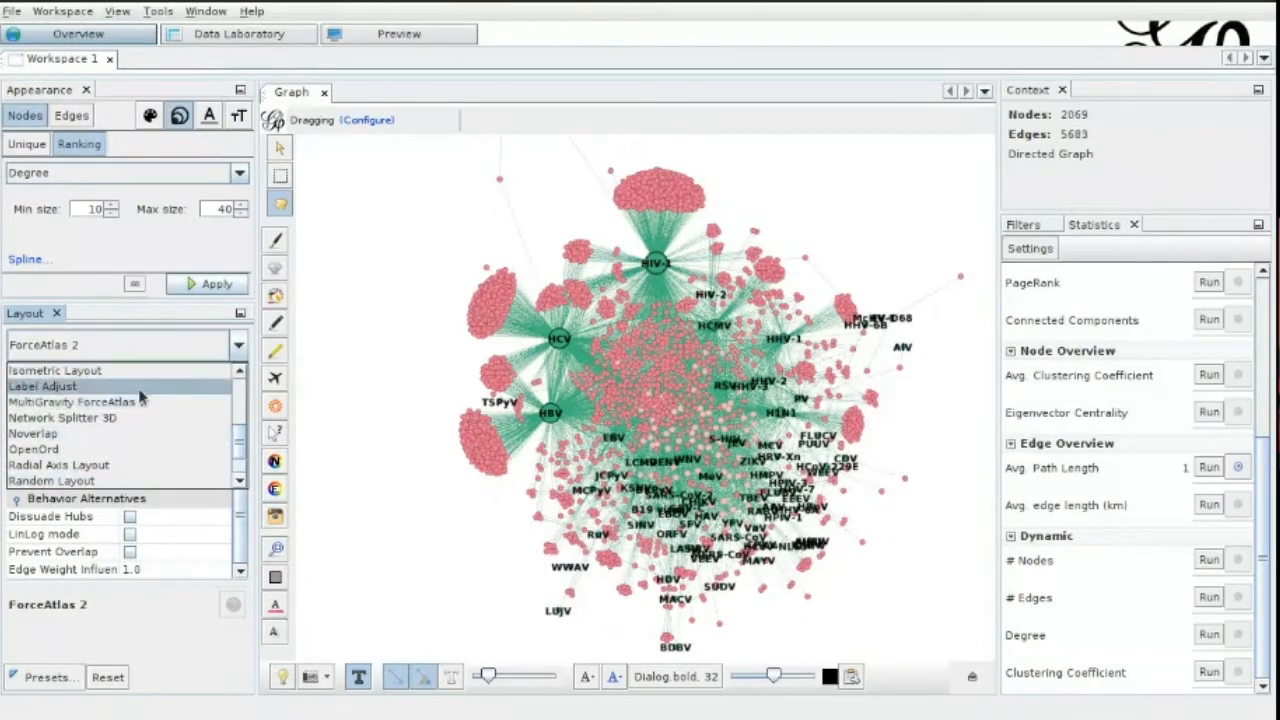
{"action": "left_click", "coordinate": [140, 390]}
{"action": "left_click", "coordinate": [214, 384]}
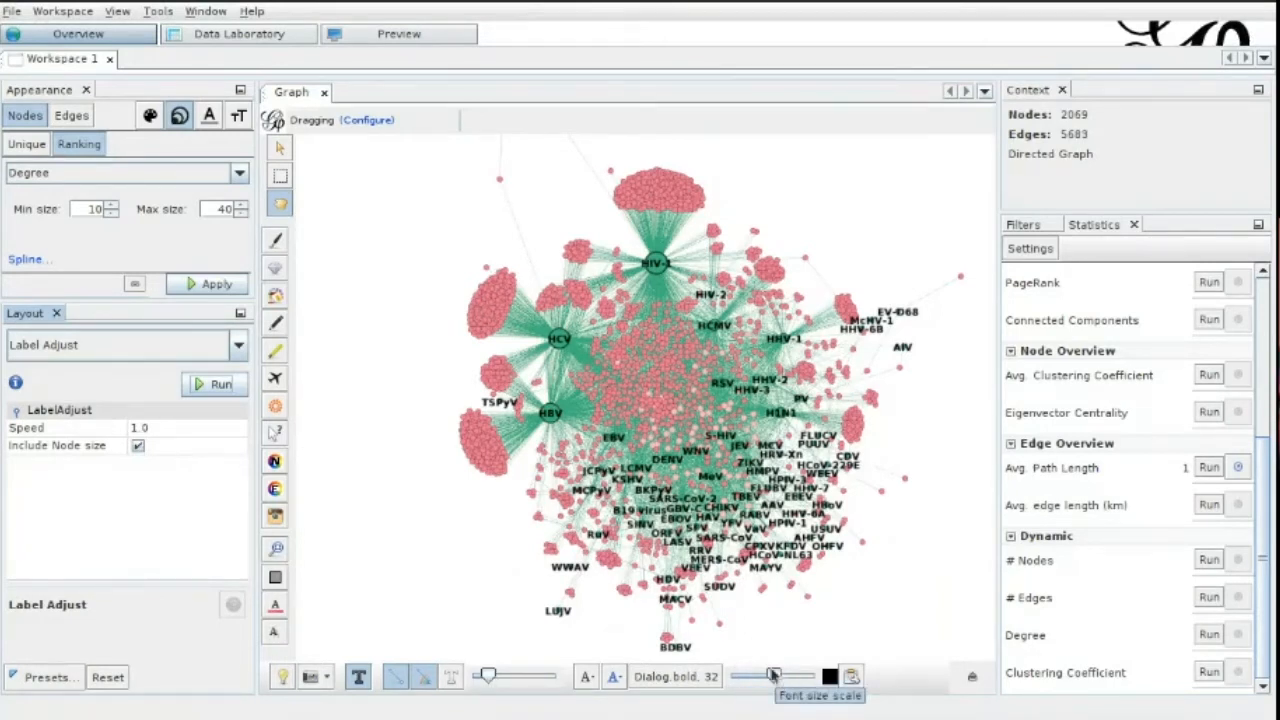
Enlarge the node labels slightly, rerun Label Adjust to spread them, and make the edges thinner.
{"action": "left_click_drag", "start_coordinate": [773, 676], "coordinate": [786, 676]}
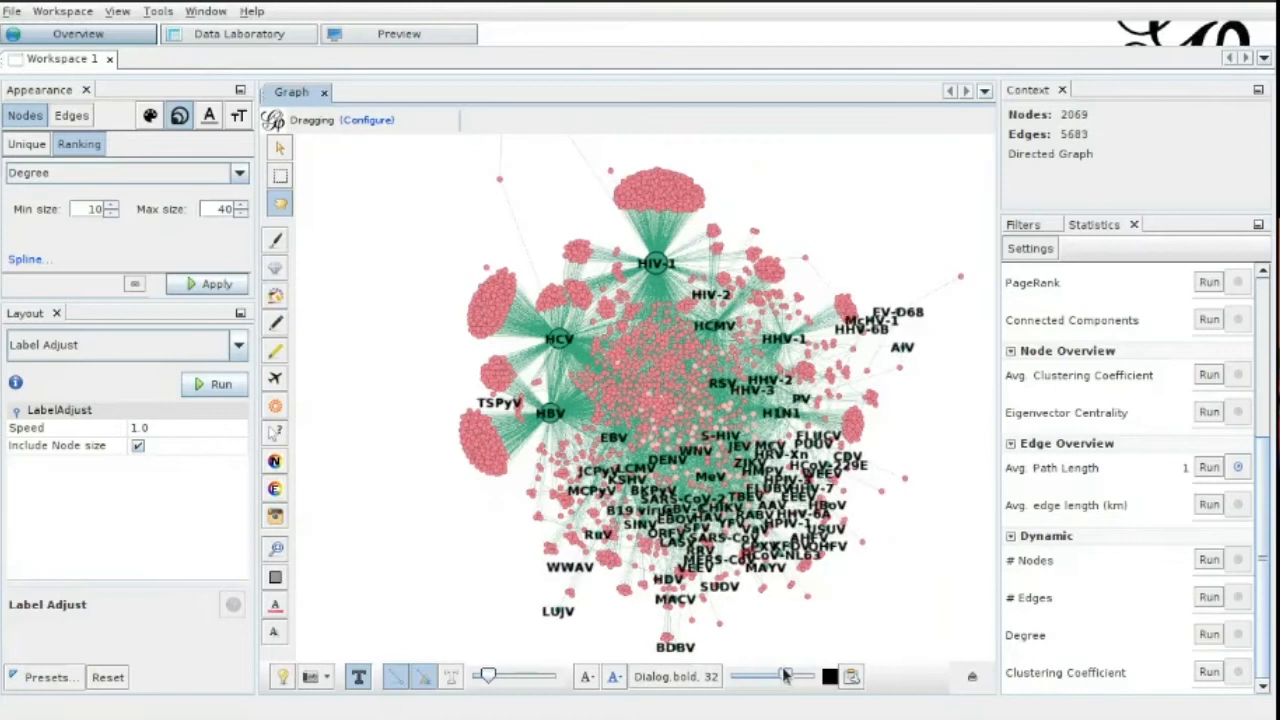
{"action": "left_click", "coordinate": [215, 384]}
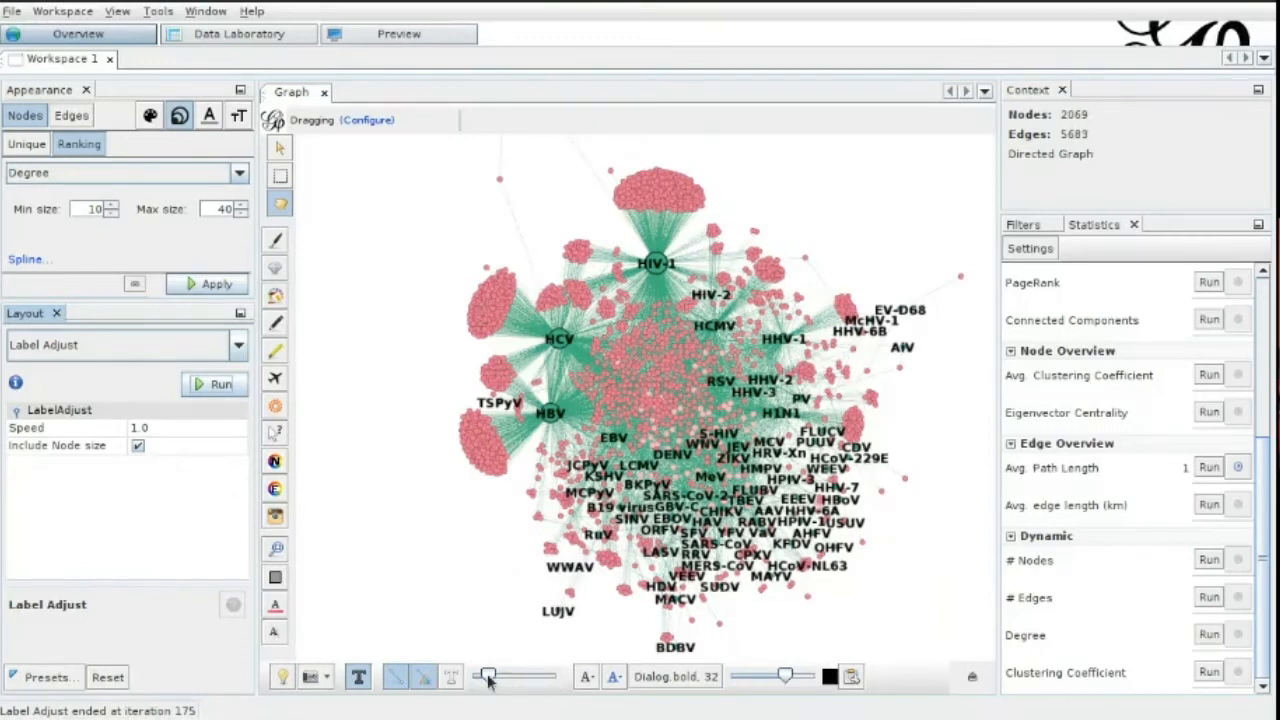
{"action": "mouse_move", "coordinate": [487, 677]}
{"action": "left_mouse_down"}
{"action": "mouse_move", "coordinate": [500, 677]}
{"action": "mouse_move", "coordinate": [483, 677]}
{"action": "left_mouse_up"}
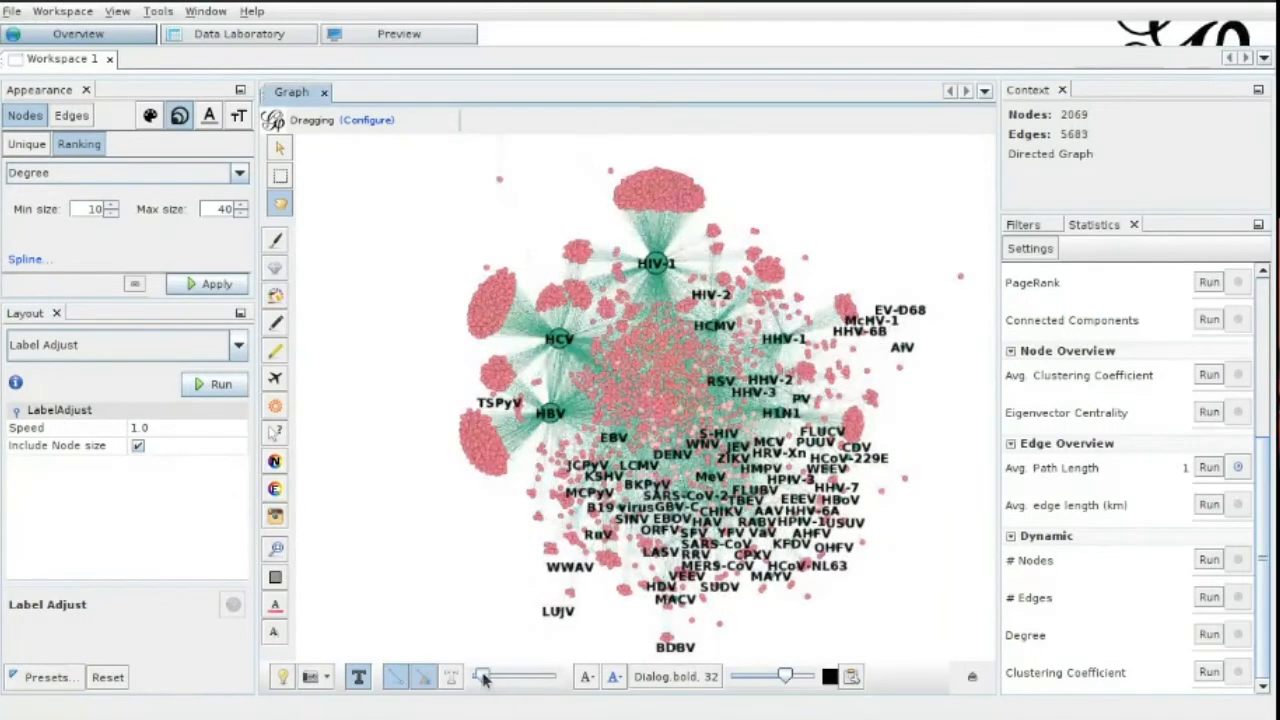
Choose the Expansion layout and run it twice to spread the whole graph outwards.
{"action": "left_click", "coordinate": [239, 345]}
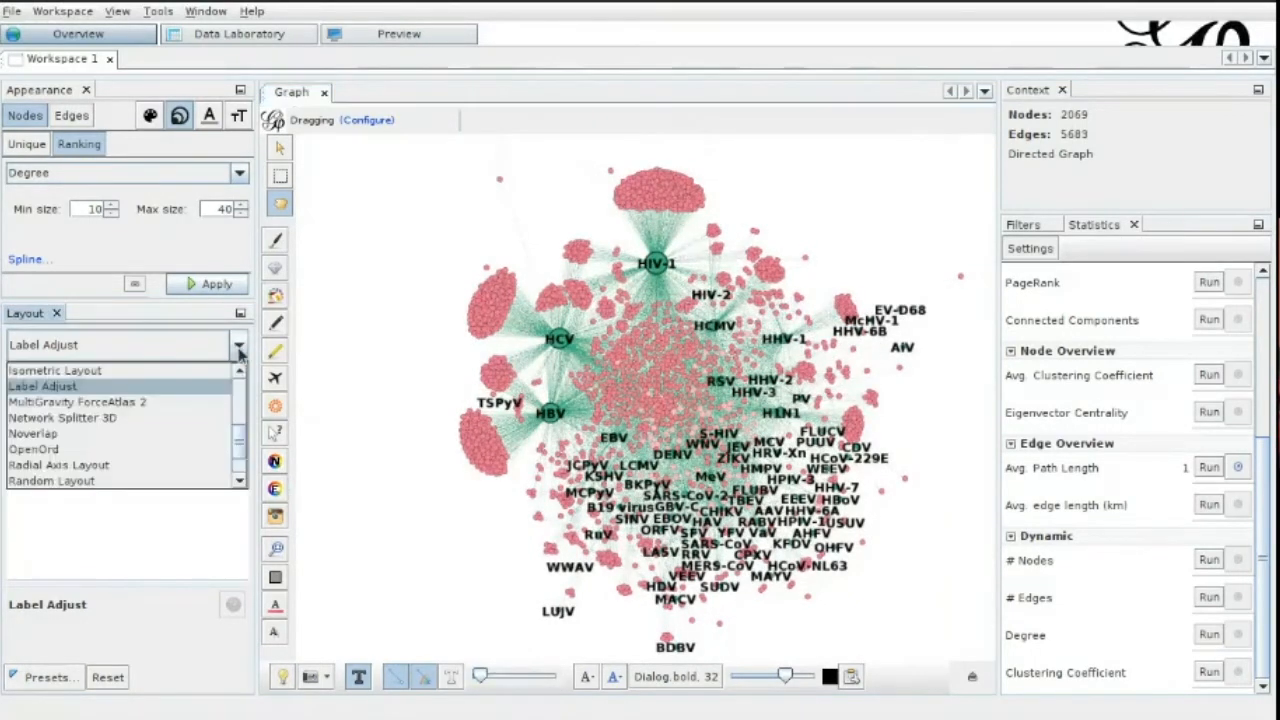
{"action": "scroll", "coordinate": [142, 424], "scroll_direction": "up", "scroll_amount": 3}
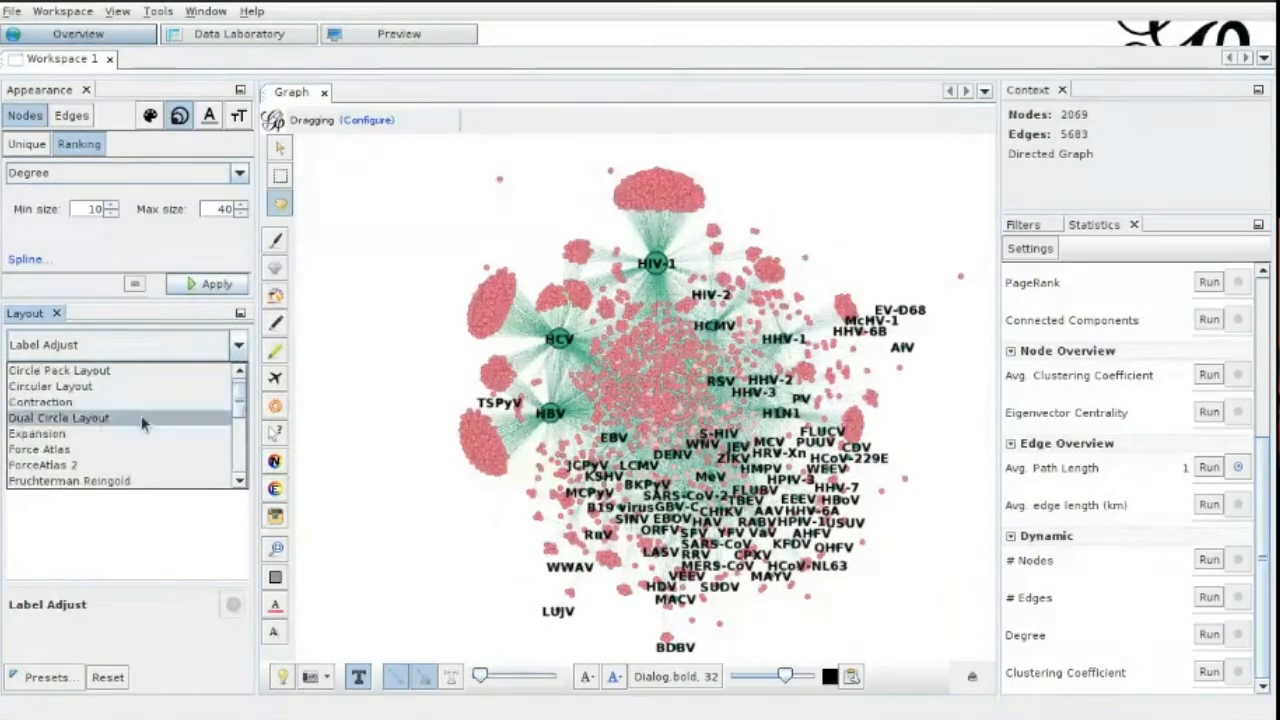
{"action": "left_click", "coordinate": [112, 433]}
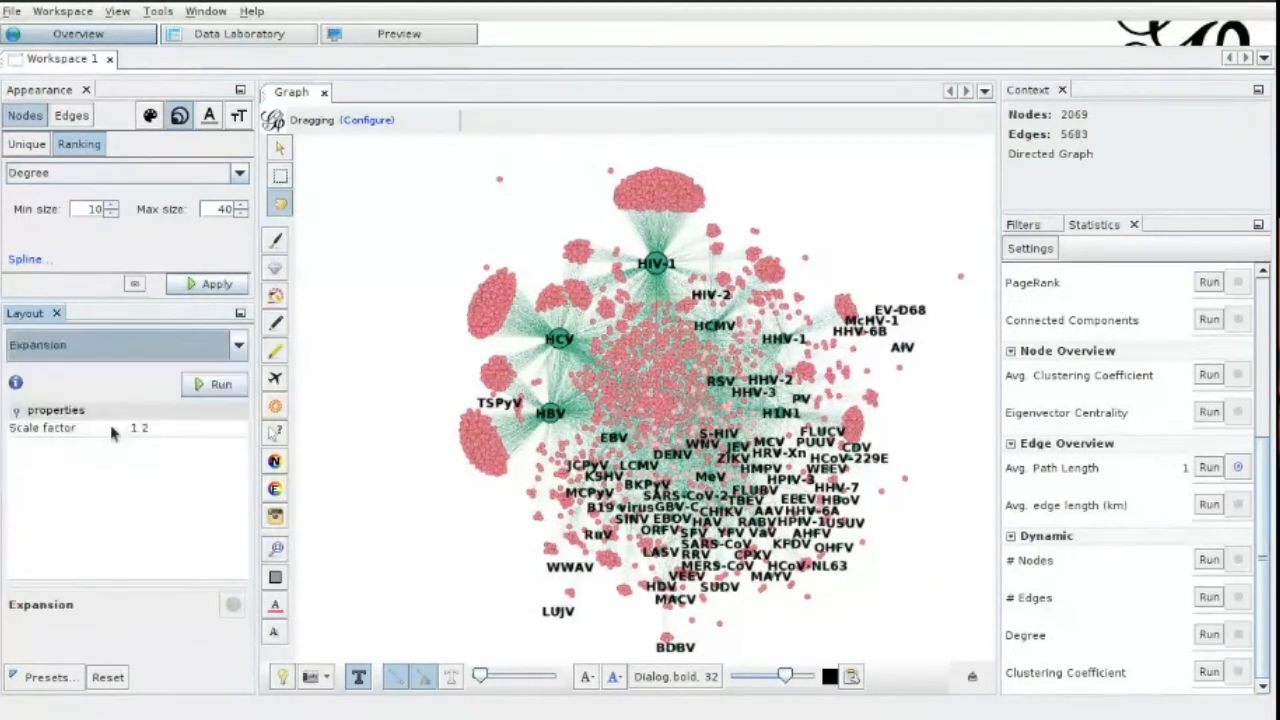
{"action": "left_click", "coordinate": [220, 386]}
{"action": "left_click", "coordinate": [225, 387]}
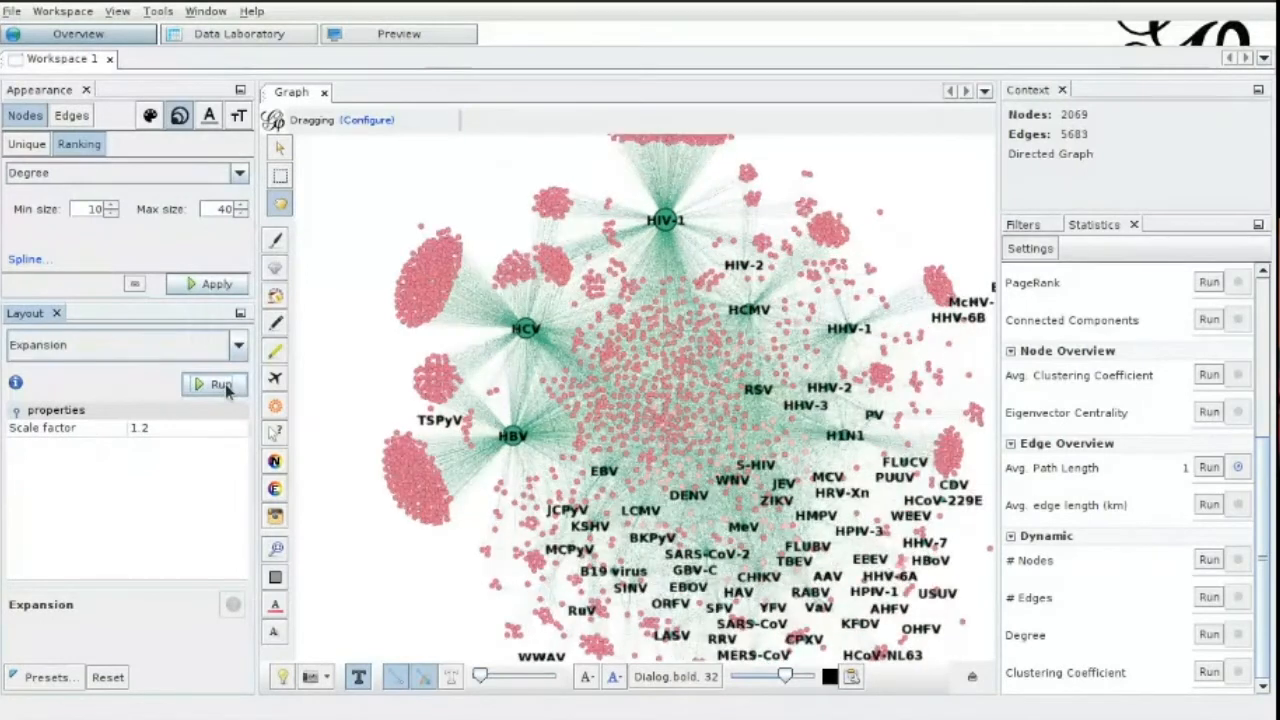
{"action": "scroll", "coordinate": [362, 343], "scroll_direction": "down", "scroll_amount": 1}
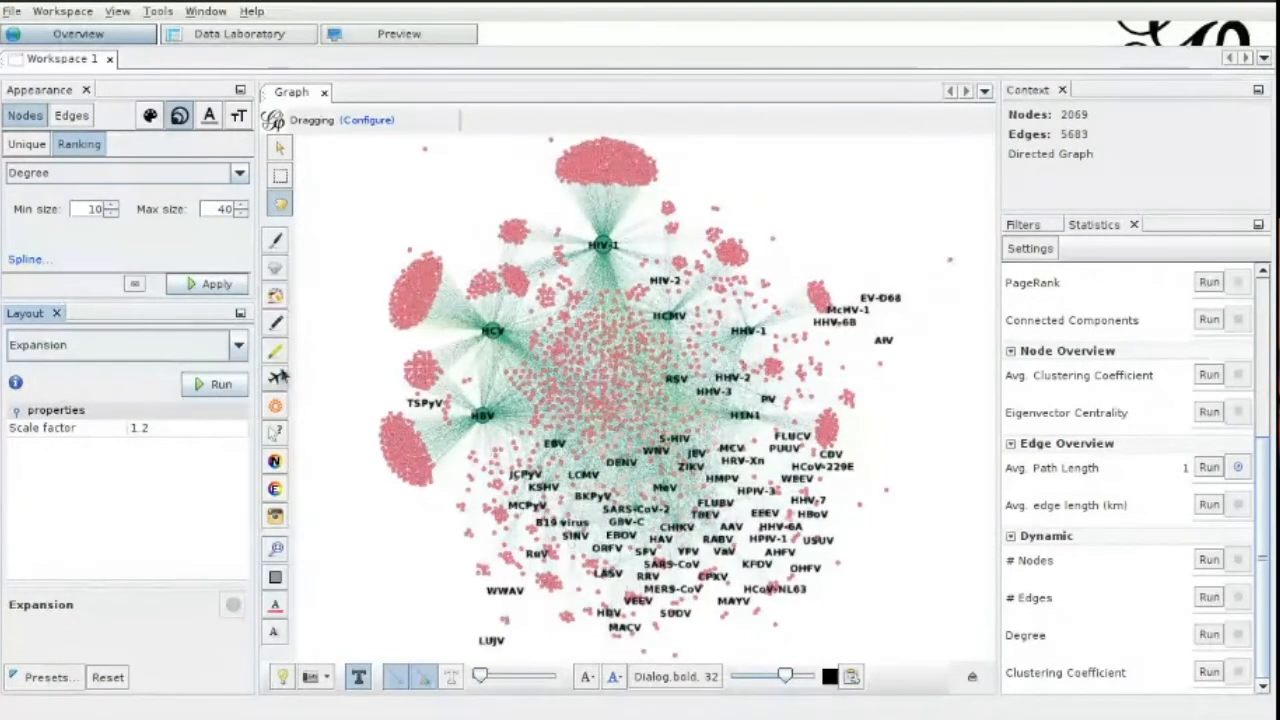
Try the Noverlap layout with its default settings to separate the overlapping nodes, and stop the run.
{"action": "left_click", "coordinate": [239, 345]}
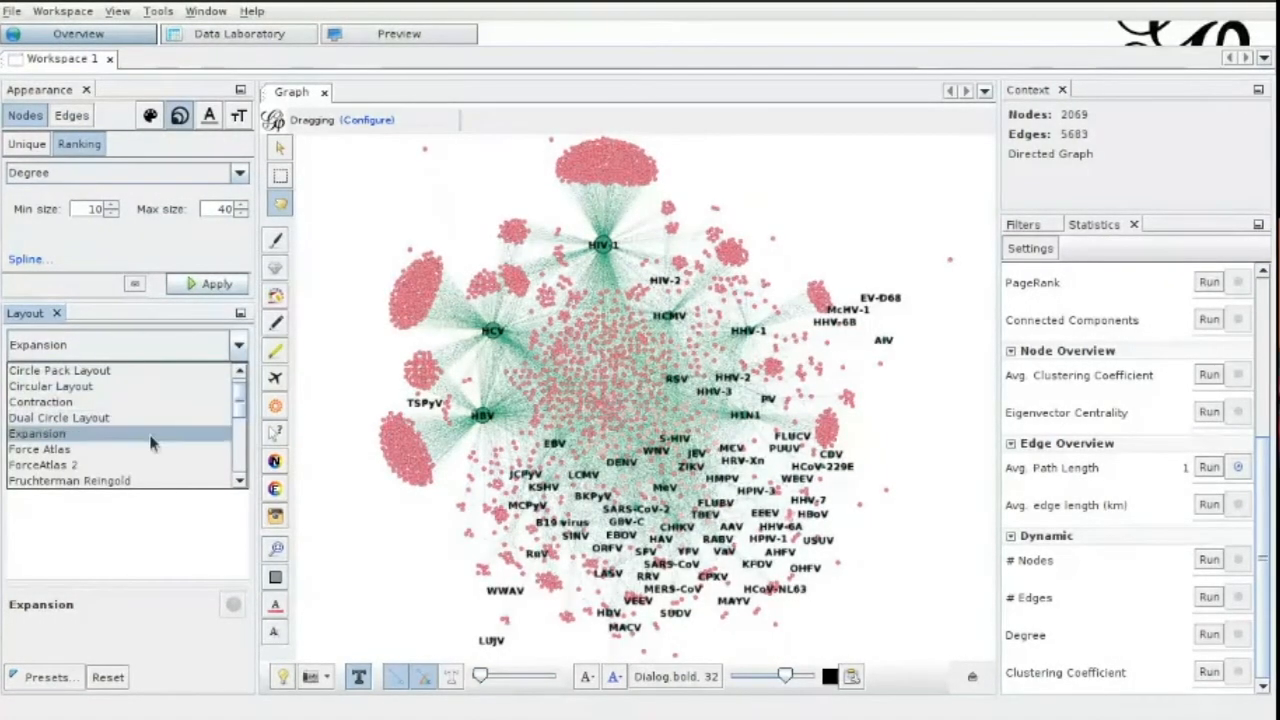
{"action": "scroll", "coordinate": [143, 442], "scroll_direction": "up", "scroll_amount": 1}
{"action": "scroll", "coordinate": [143, 442], "scroll_direction": "down", "scroll_amount": 3}
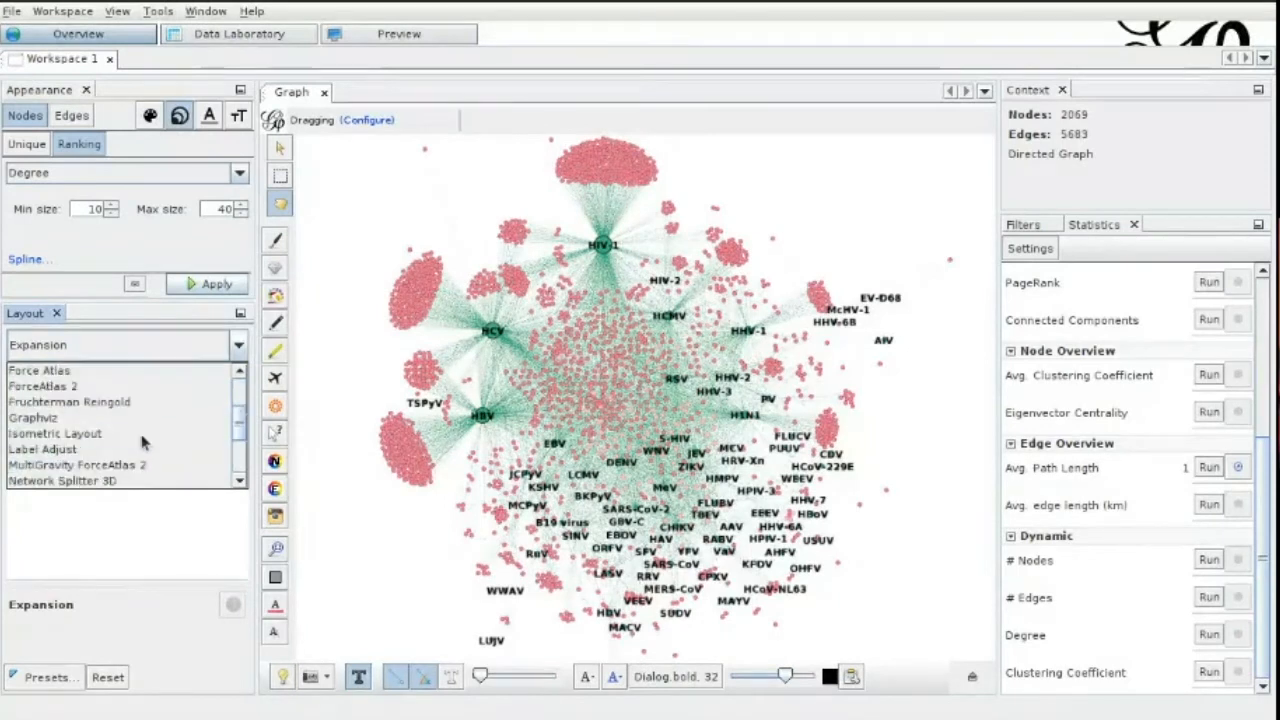
{"action": "left_click", "coordinate": [144, 452]}
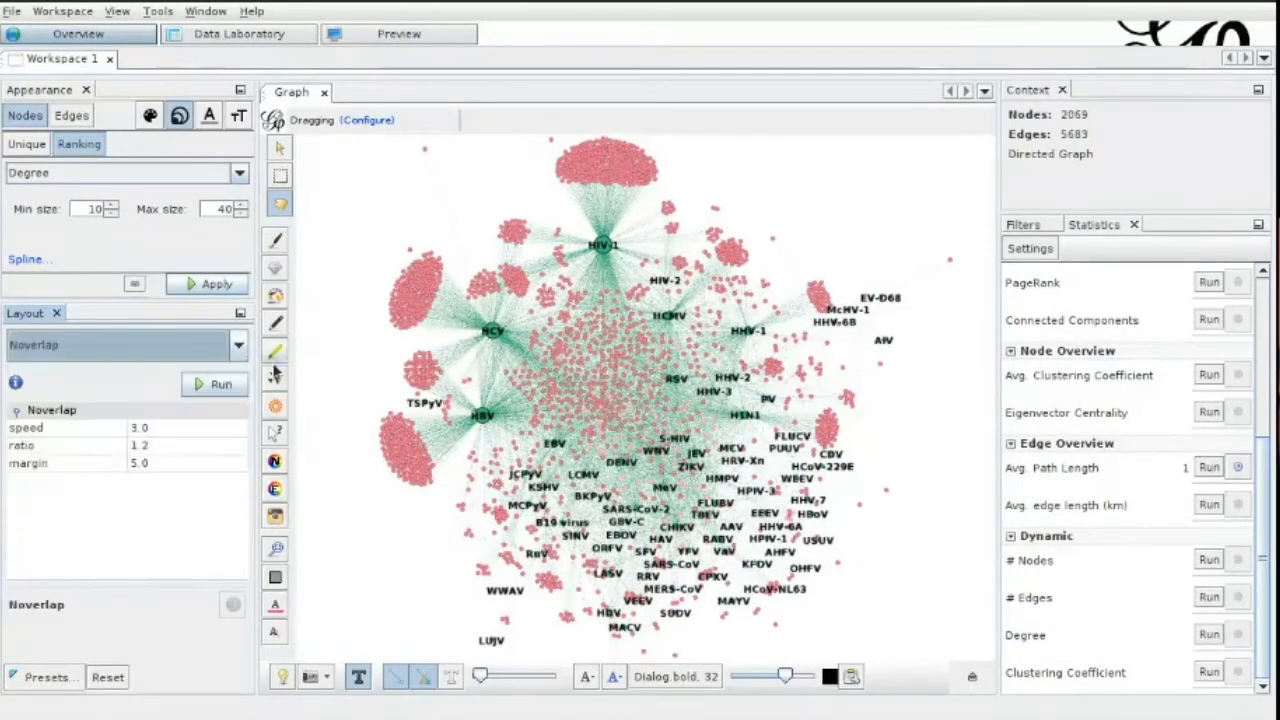
{"action": "left_click", "coordinate": [225, 386]}
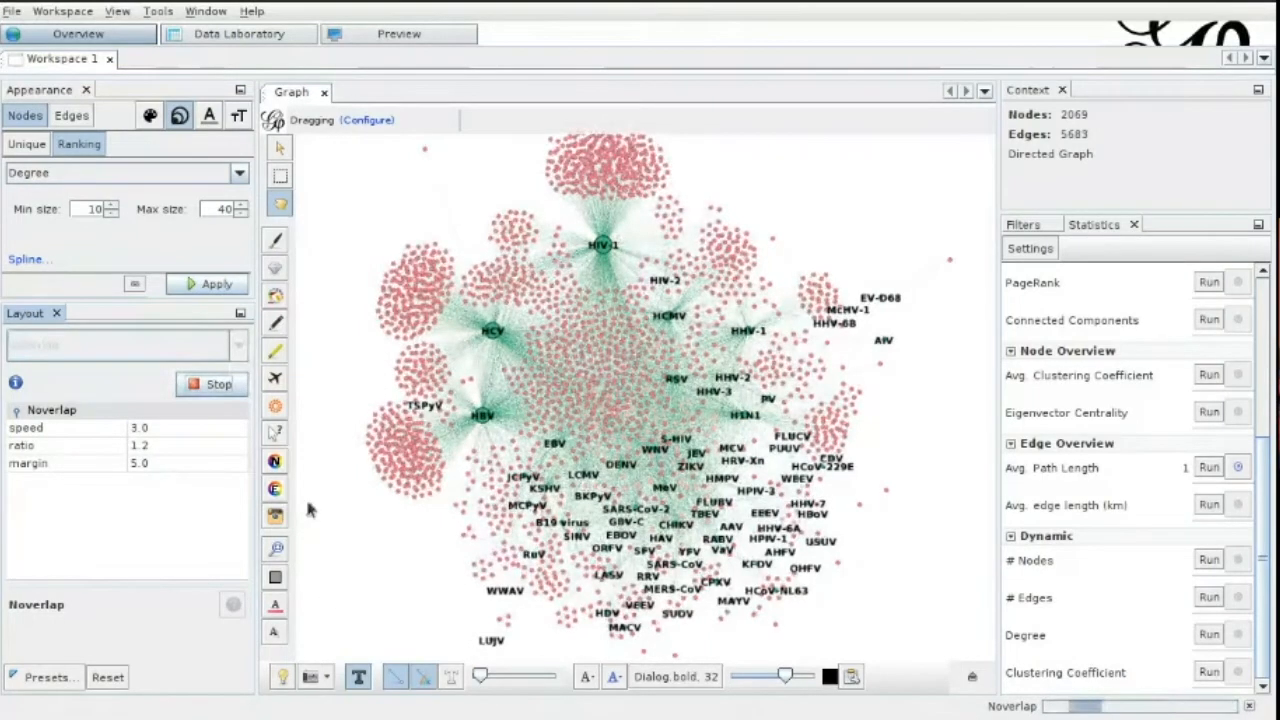
{"action": "left_click", "coordinate": [226, 384]}
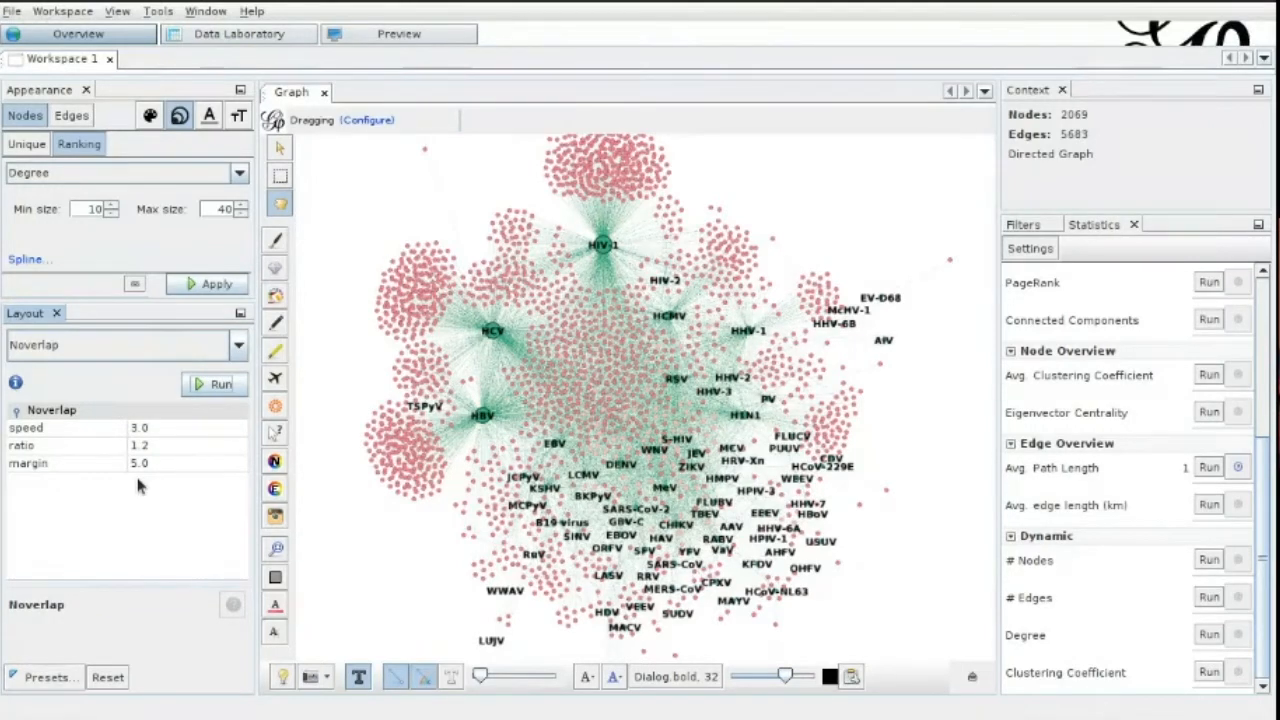
Choose the MultiGravity ForceAtlas 2 layout, run it briefly to pull the nodes back into compact clusters, and stop it.
{"action": "left_click", "coordinate": [238, 344]}
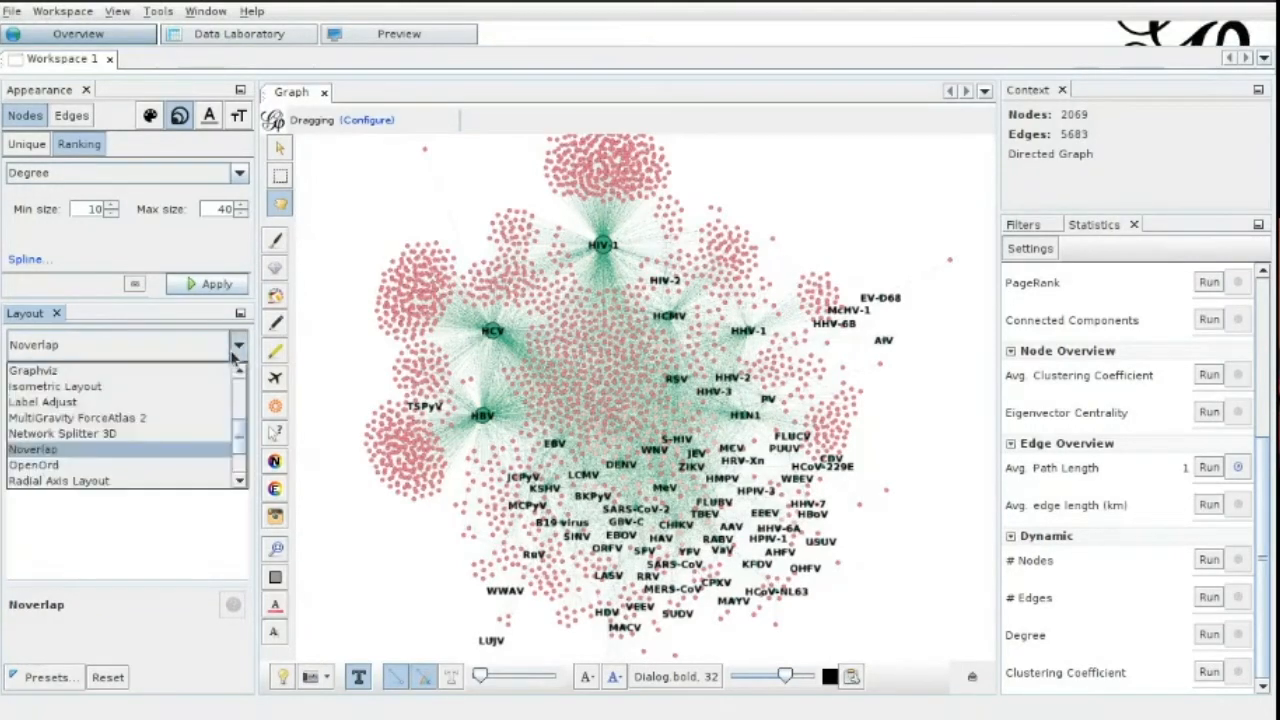
{"action": "left_click", "coordinate": [207, 418]}
{"action": "left_click", "coordinate": [212, 384]}
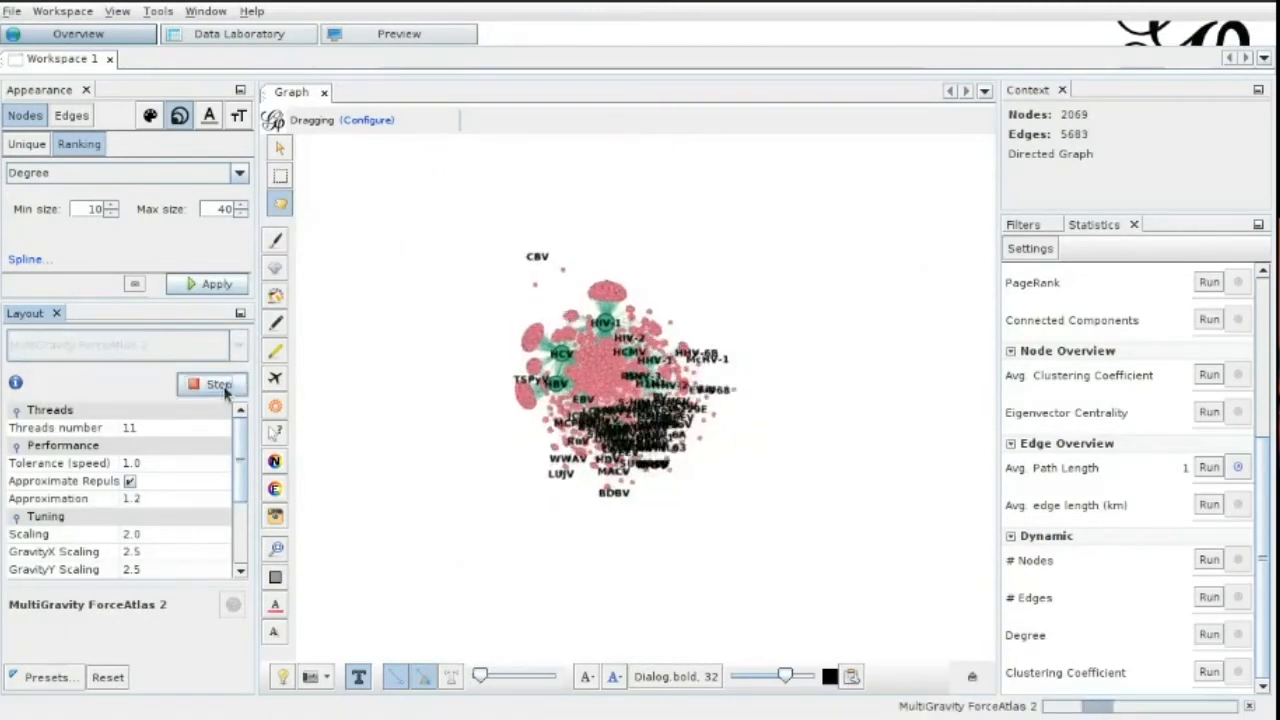
{"action": "left_click", "coordinate": [218, 384]}
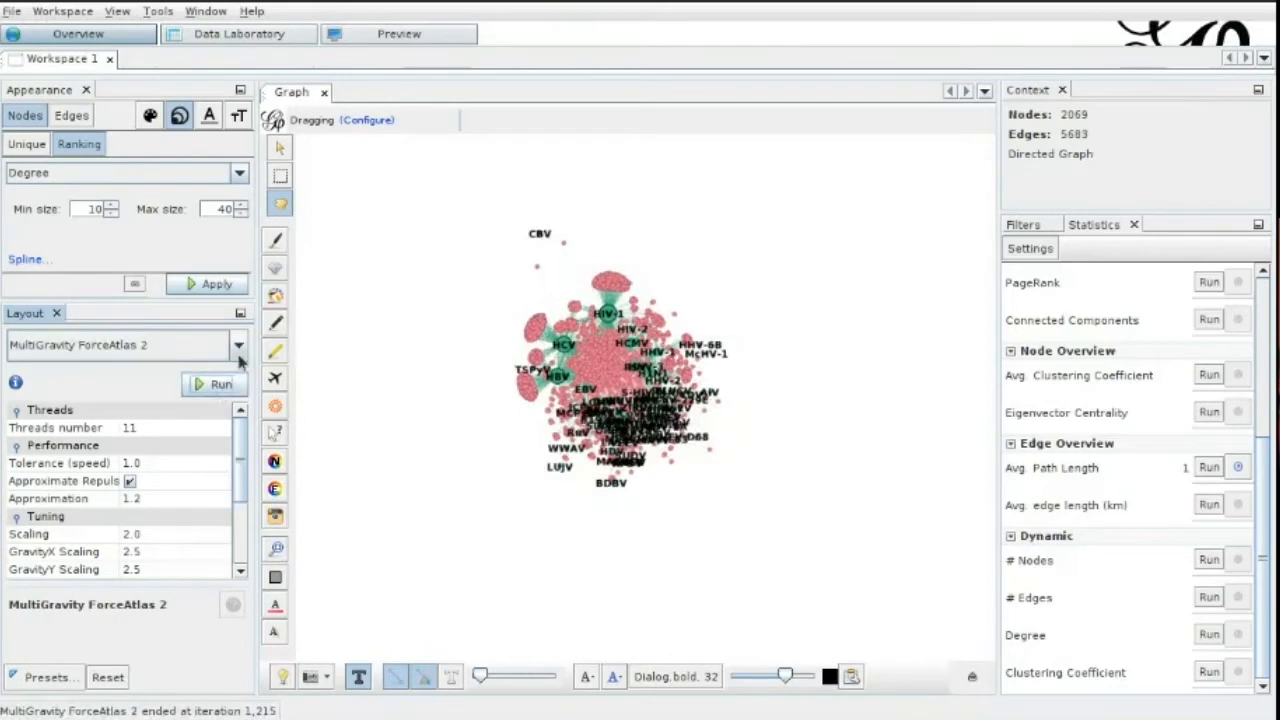
Run the Expansion layout several times to spread the compact graph across the view.
{"action": "left_click", "coordinate": [238, 345]}
{"action": "scroll", "coordinate": [175, 452], "scroll_direction": "up", "scroll_amount": 1}
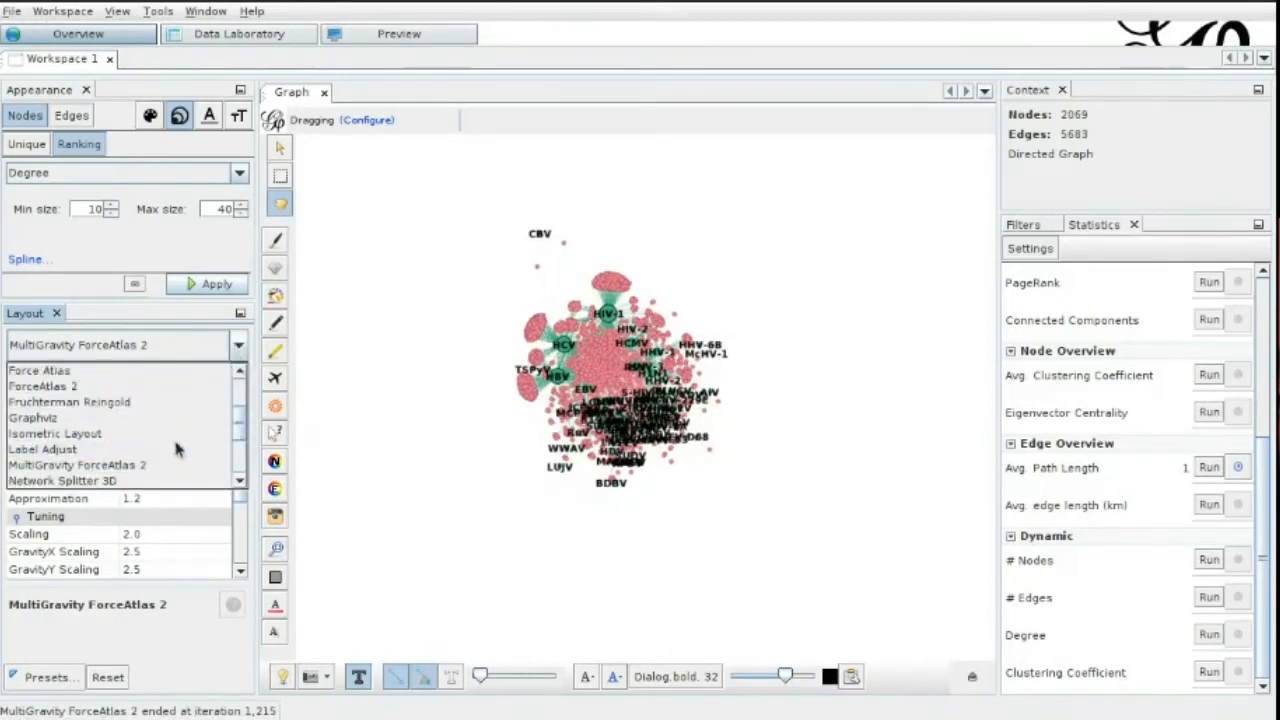
{"action": "scroll", "coordinate": [176, 443], "scroll_direction": "down", "scroll_amount": 2}
{"action": "scroll", "coordinate": [177, 436], "scroll_direction": "up", "scroll_amount": 3}
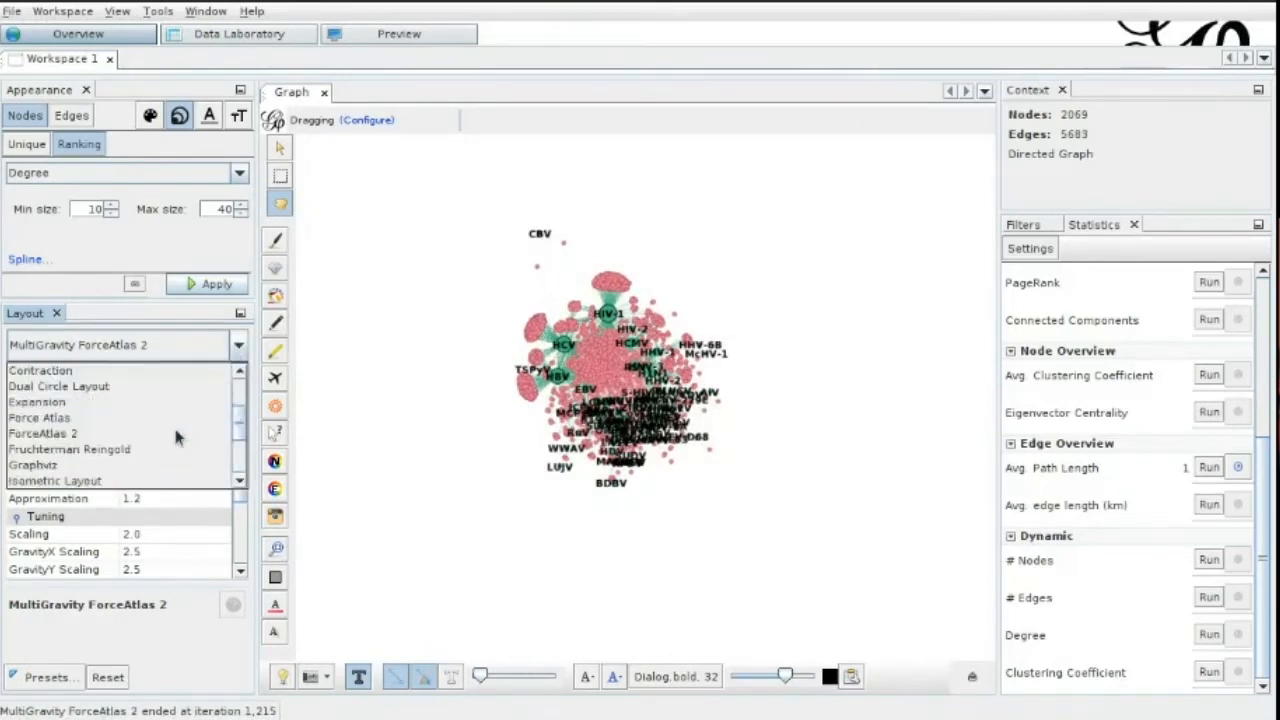
{"action": "left_click", "coordinate": [171, 400]}
{"action": "left_click", "coordinate": [213, 384]}
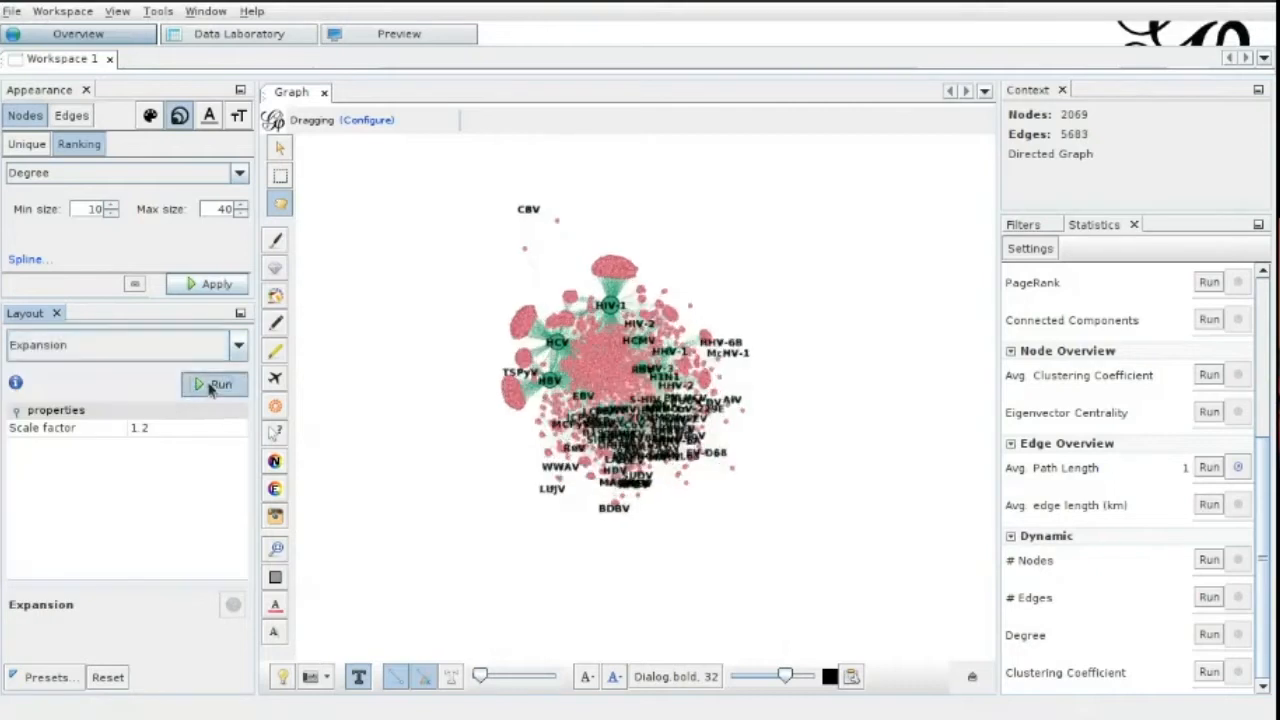
{"action": "left_click", "coordinate": [213, 384]}
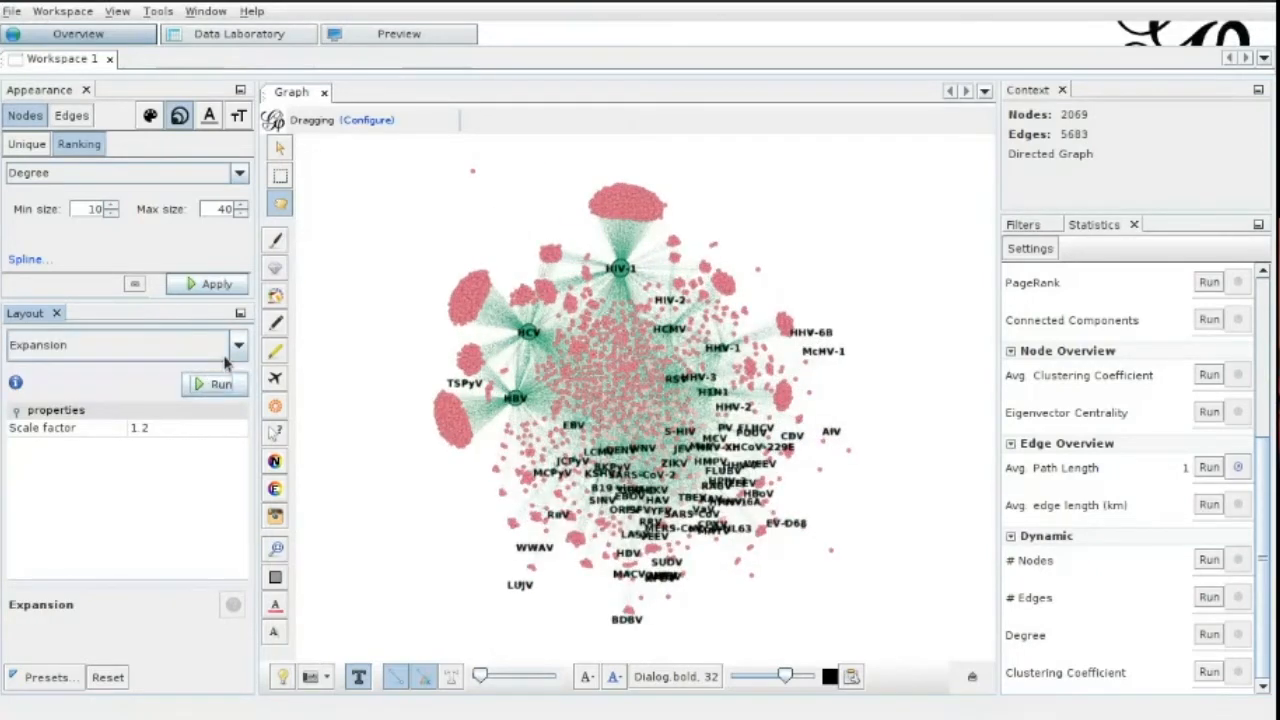
Run the Label Adjust layout on the expanded graph to separate its overlapping labels.
{"action": "left_click", "coordinate": [238, 345]}
{"action": "scroll", "coordinate": [205, 432], "scroll_direction": "up", "scroll_amount": 1}
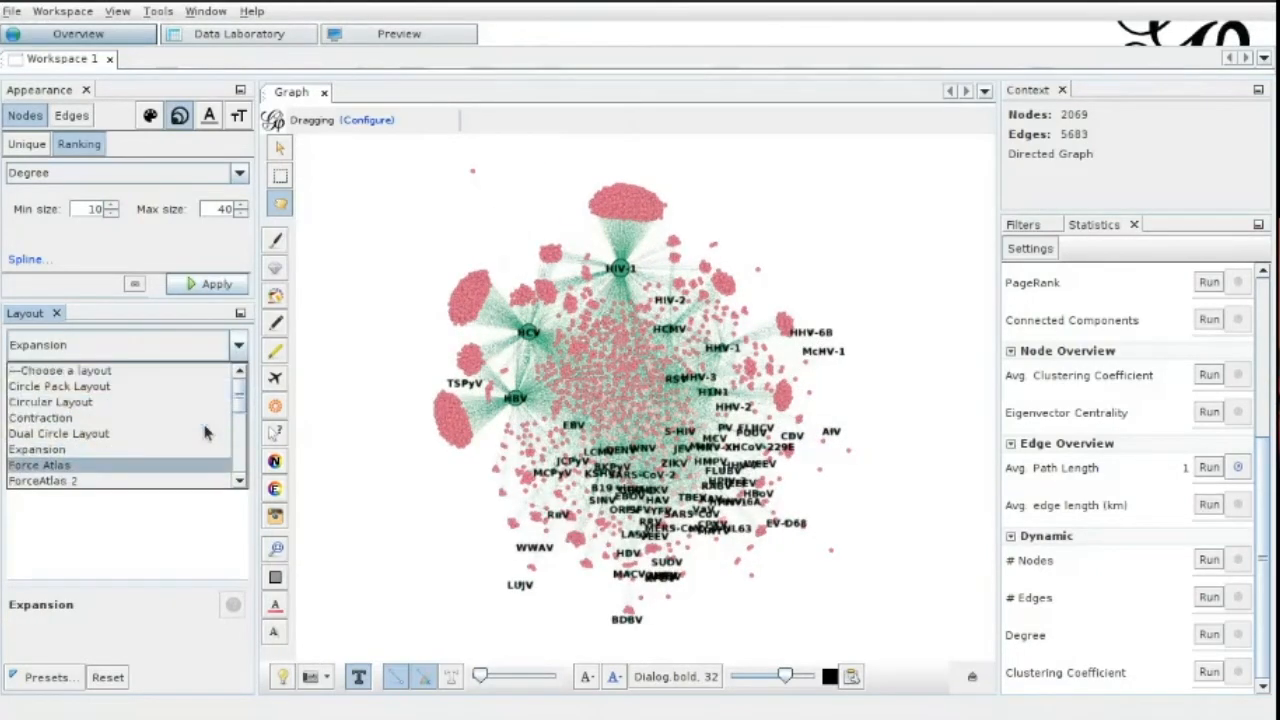
{"action": "scroll", "coordinate": [204, 445], "scroll_direction": "down", "scroll_amount": 3}
{"action": "left_click", "coordinate": [203, 450]}
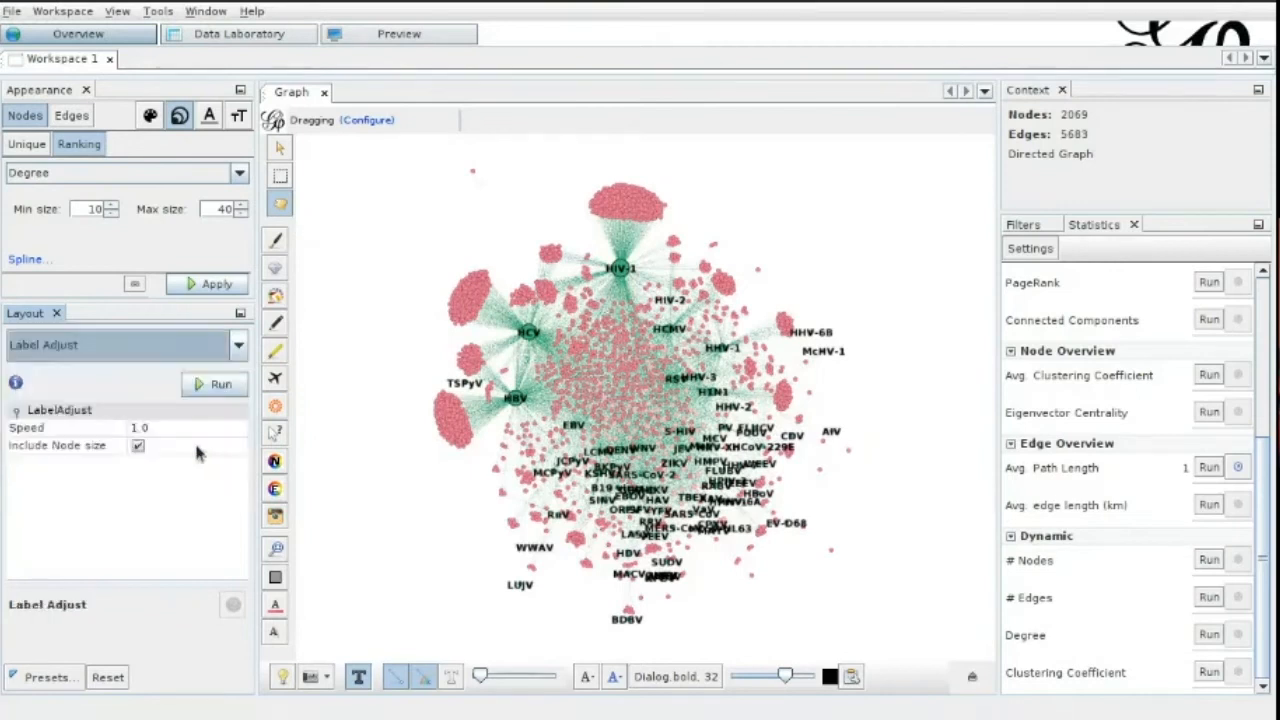
{"action": "left_click", "coordinate": [215, 384]}
Choose the Noverlap layout and set its margin to 0.01.
{"action": "left_click", "coordinate": [238, 350]}
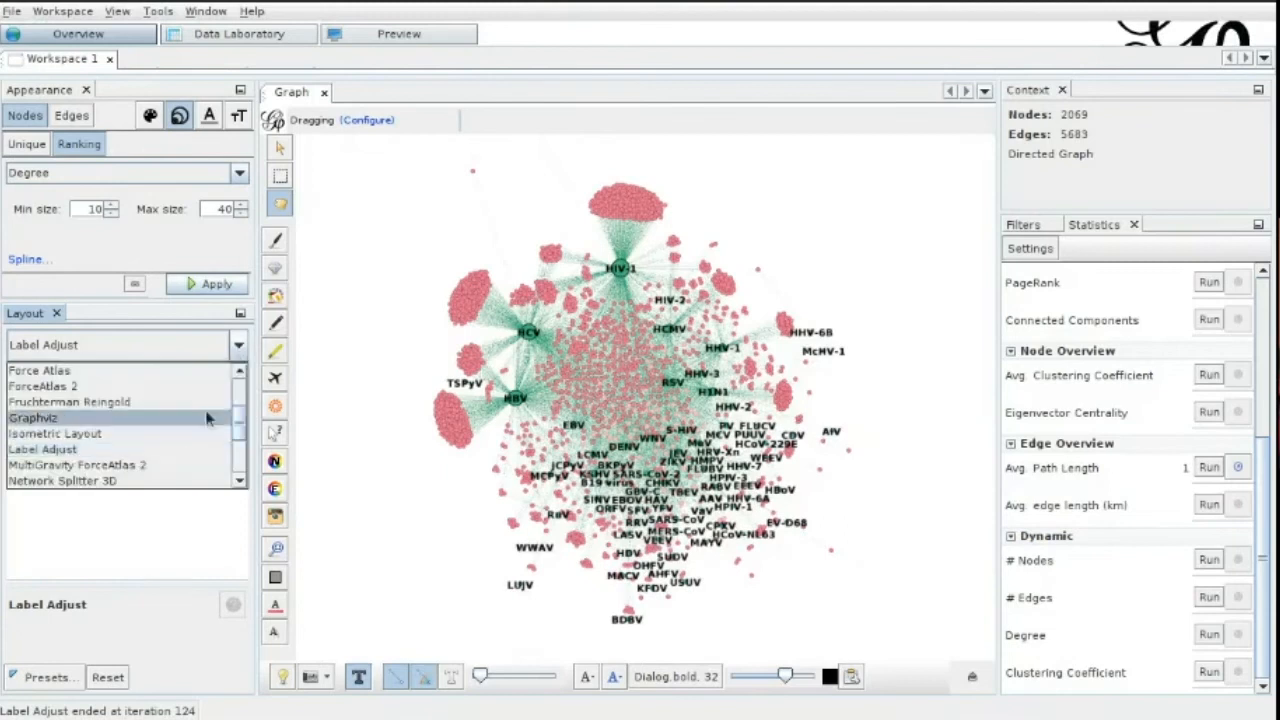
{"action": "scroll", "coordinate": [183, 429], "scroll_direction": "up", "scroll_amount": 2}
{"action": "scroll", "coordinate": [183, 429], "scroll_direction": "down", "scroll_amount": 1}
{"action": "scroll", "coordinate": [183, 429], "scroll_direction": "down", "scroll_amount": 2}
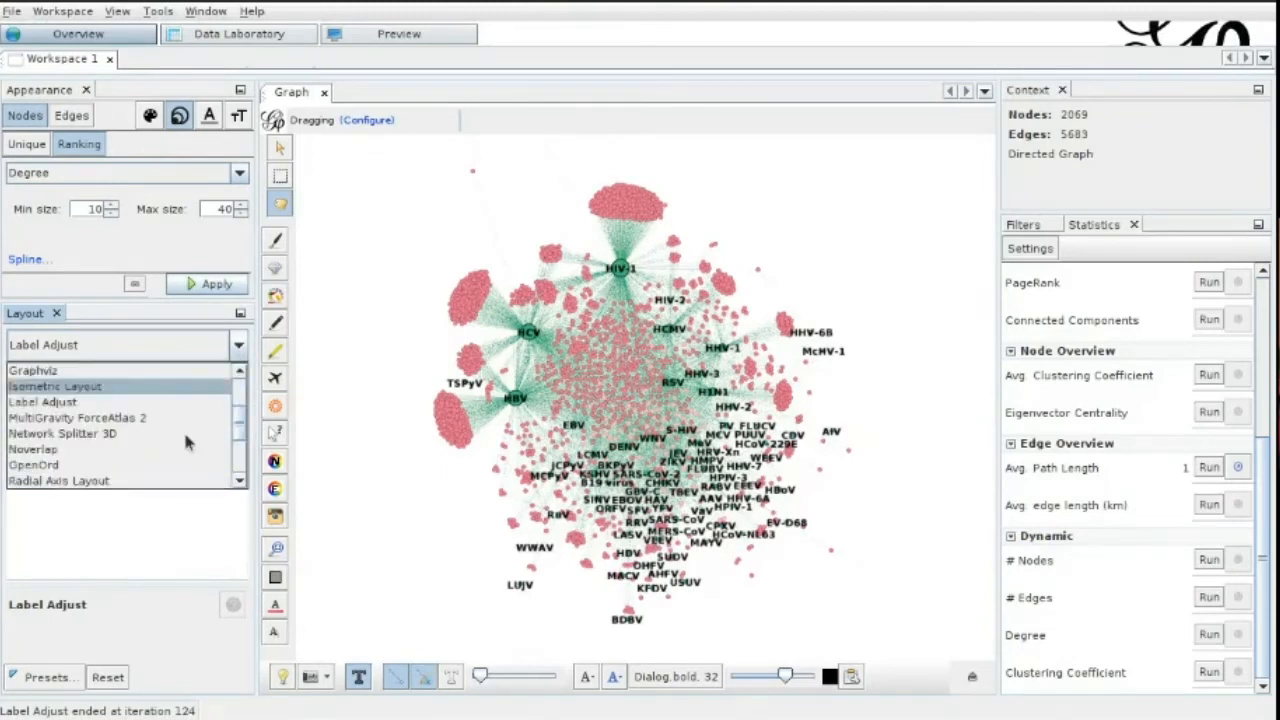
{"action": "left_click", "coordinate": [183, 452]}
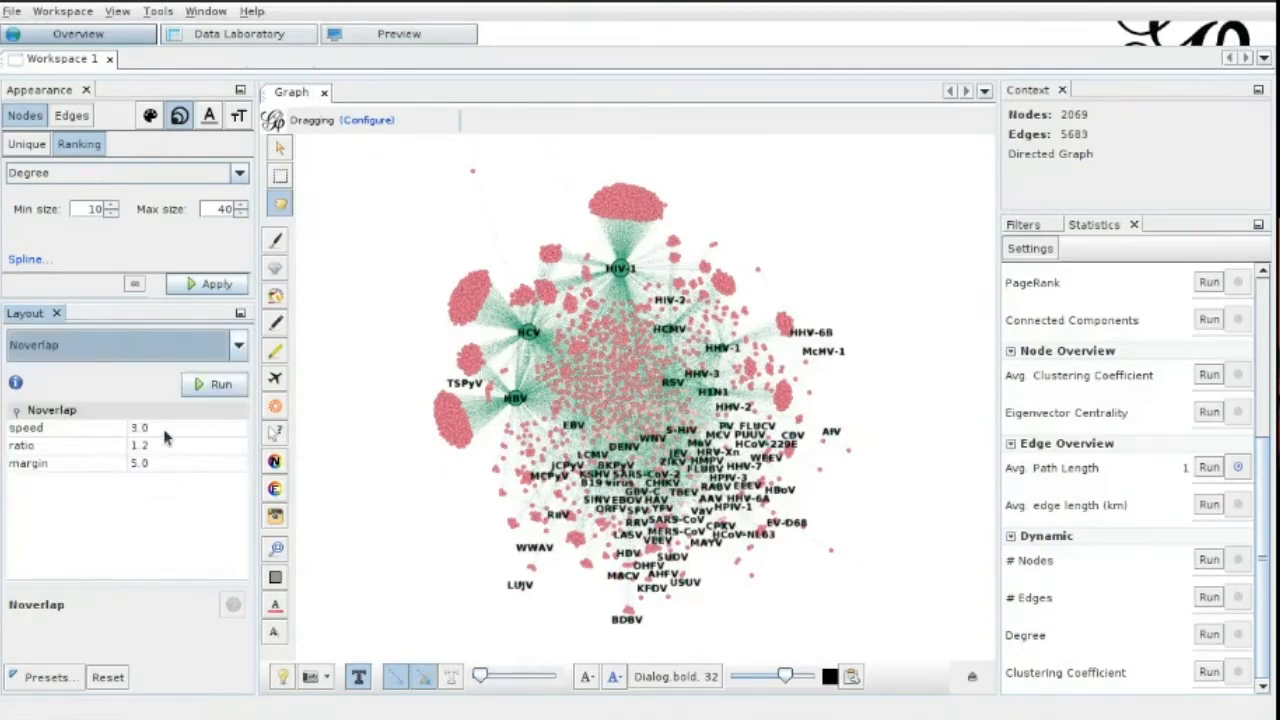
{"action": "left_click", "coordinate": [161, 464]}
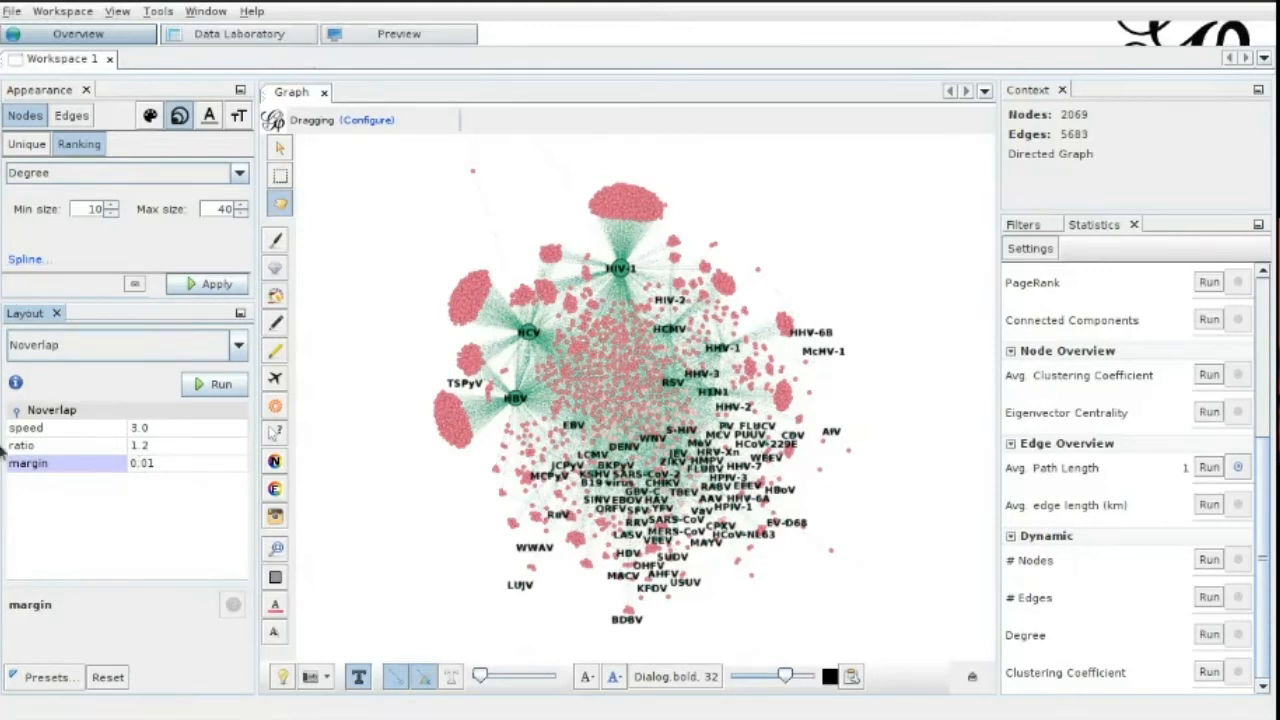
Set the Noverlap ratio to 0.9 and run the layout to separate the overlapping nodes.
{"action": "left_click", "coordinate": [164, 444]}
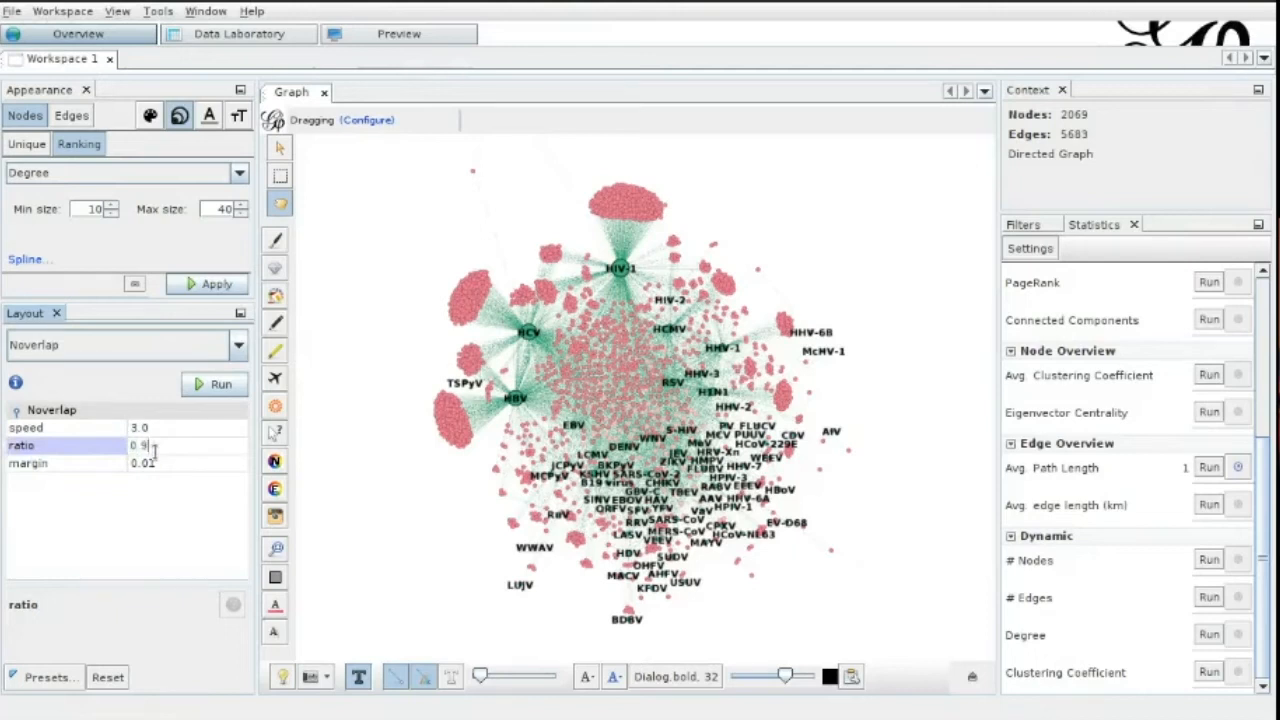
{"action": "key", "text": "Return"}
{"action": "left_click", "coordinate": [238, 385]}
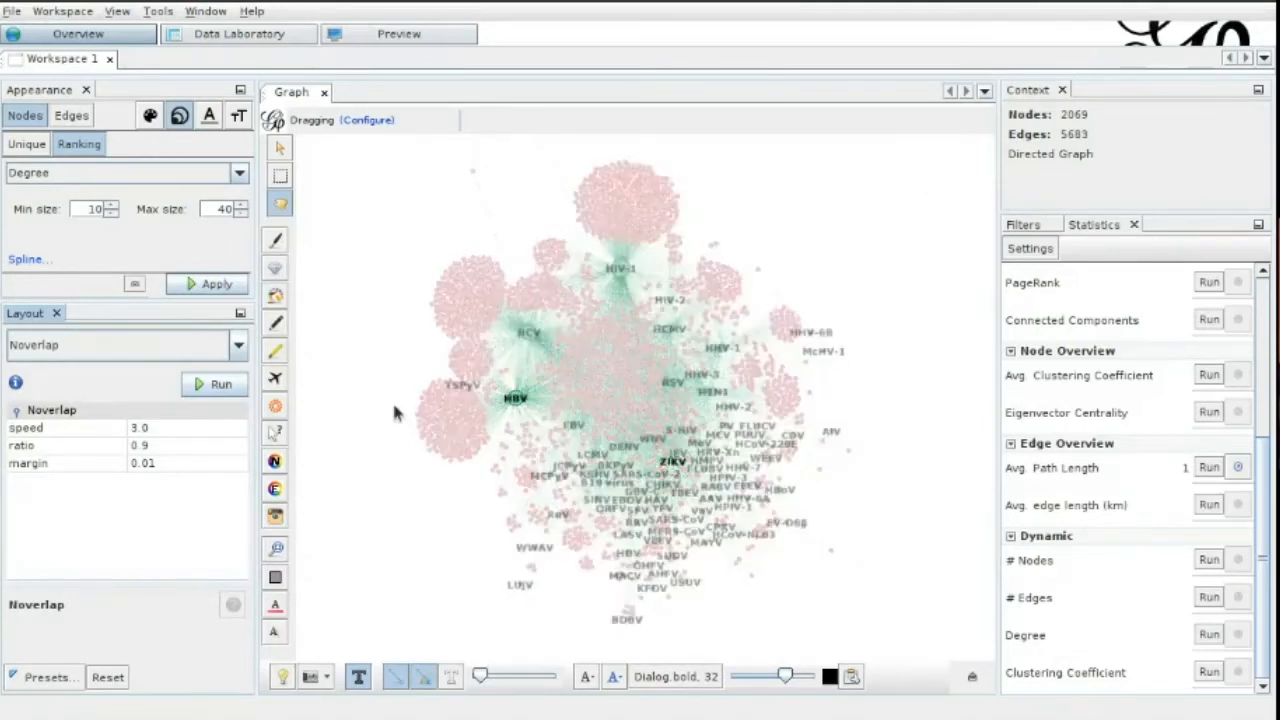
Look through the available layout algorithms, from Circle Pack Layout to Yifan Hu Proportional.
{"action": "left_click", "coordinate": [238, 345]}
{"action": "scroll", "coordinate": [120, 440], "scroll_direction": "down", "scroll_amount": 2}
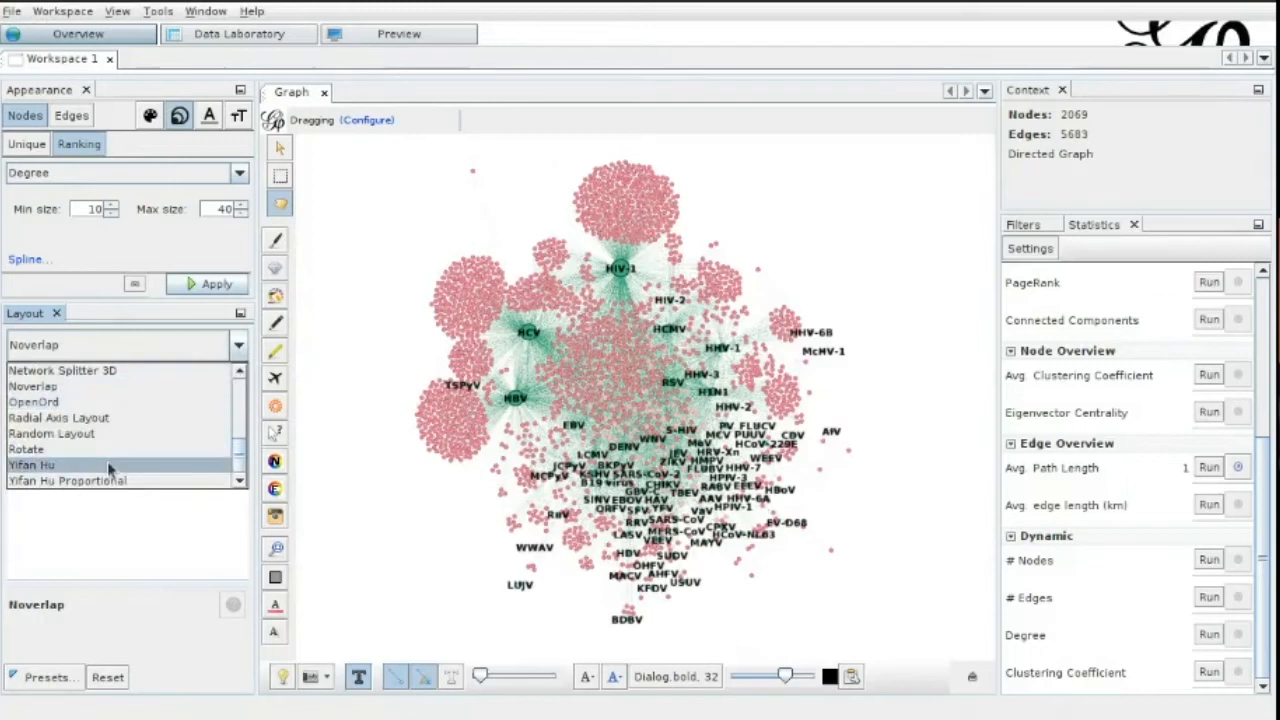
{"action": "scroll", "coordinate": [113, 453], "scroll_direction": "up", "scroll_amount": 2}
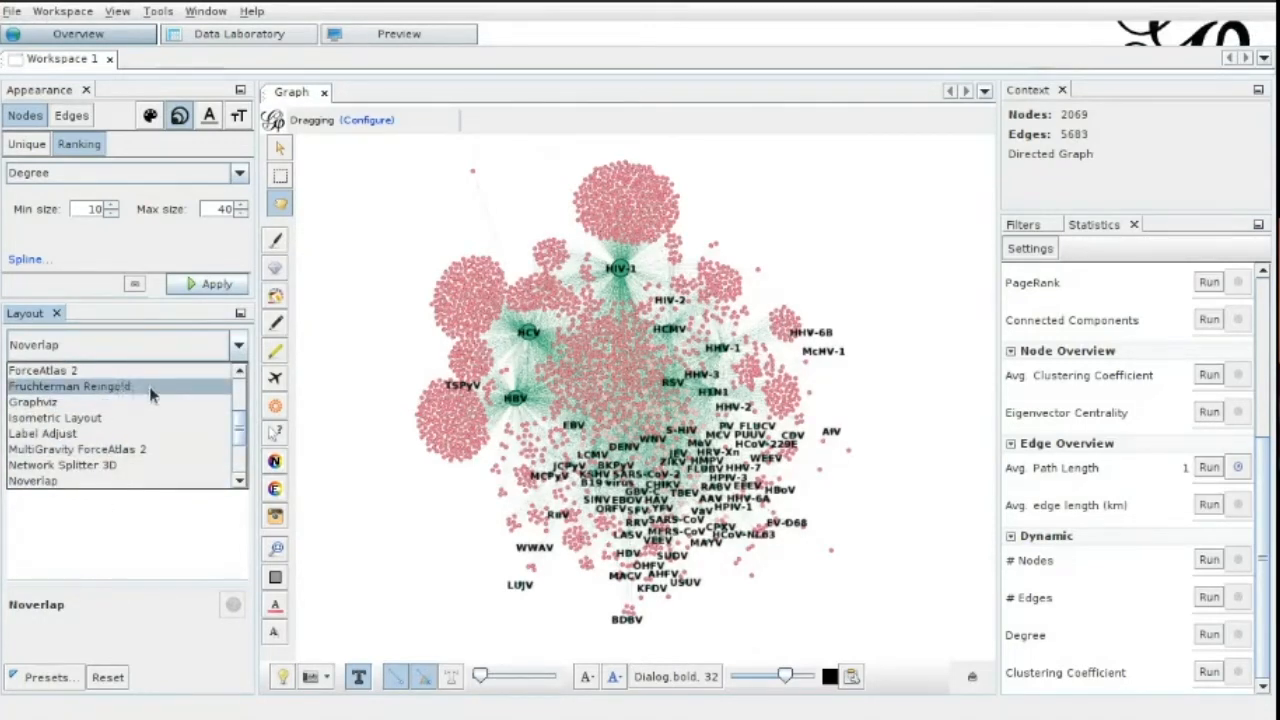
{"action": "scroll", "coordinate": [155, 408], "scroll_direction": "down", "scroll_amount": 1}
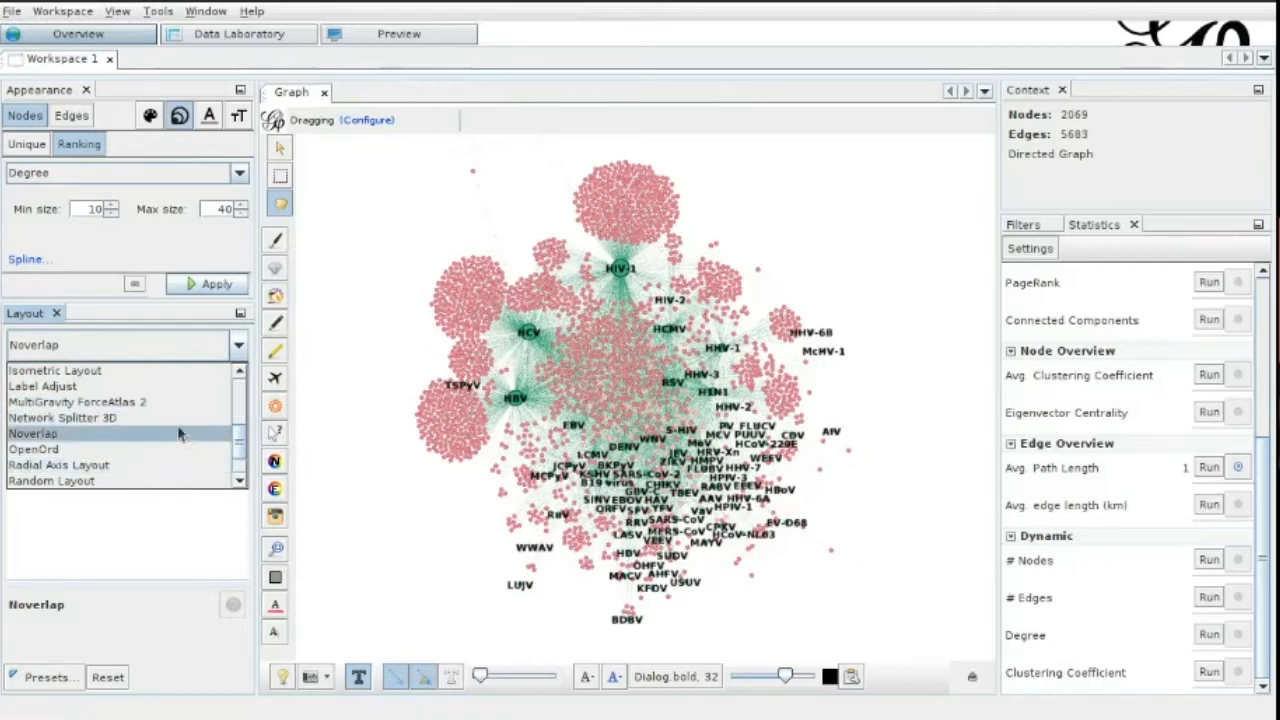
{"action": "scroll", "coordinate": [179, 432], "scroll_direction": "up", "scroll_amount": 3}
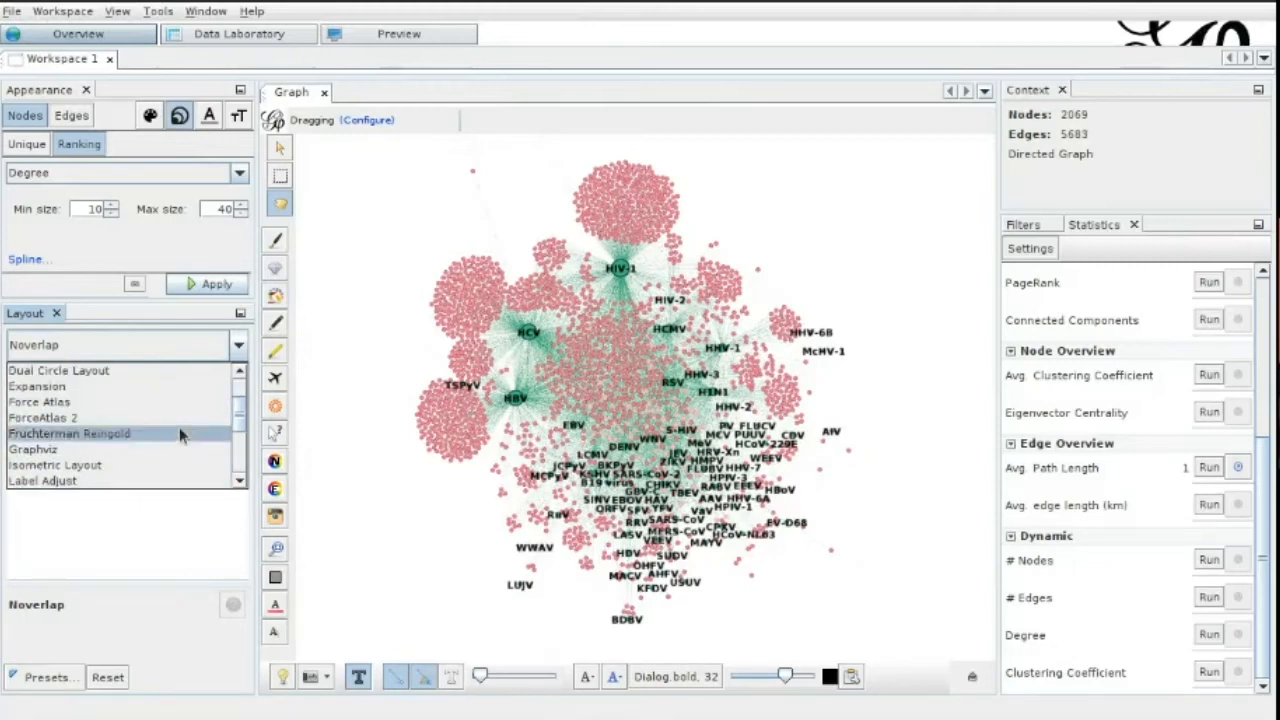
{"action": "scroll", "coordinate": [179, 427], "scroll_direction": "up", "scroll_amount": 1}
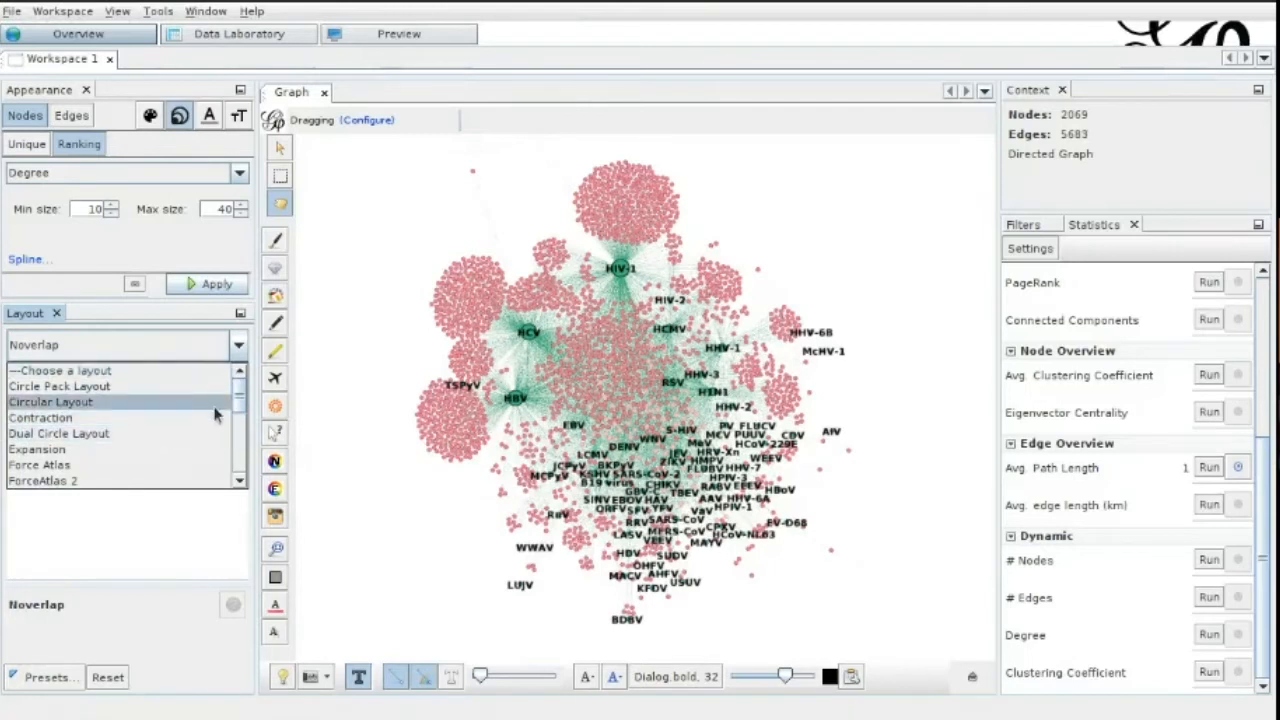
{"action": "scroll", "coordinate": [200, 430], "scroll_direction": "down", "scroll_amount": 3}
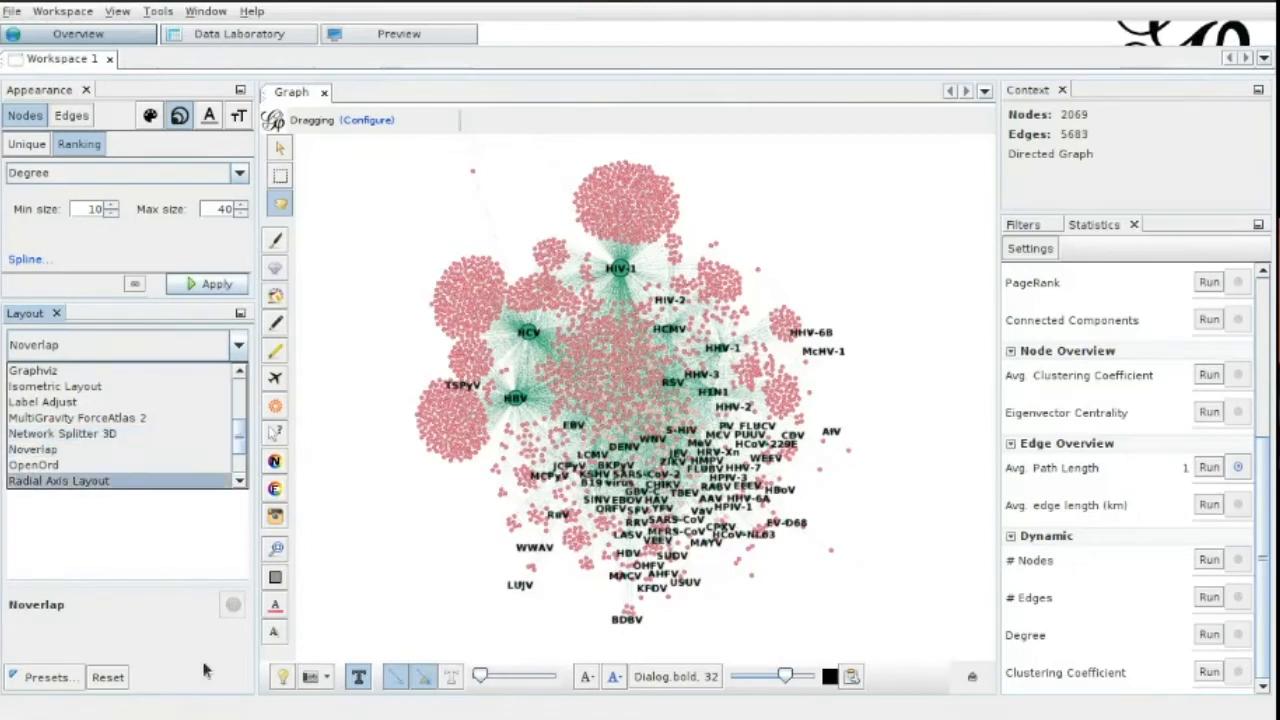
{"action": "left_click", "coordinate": [887, 350]}
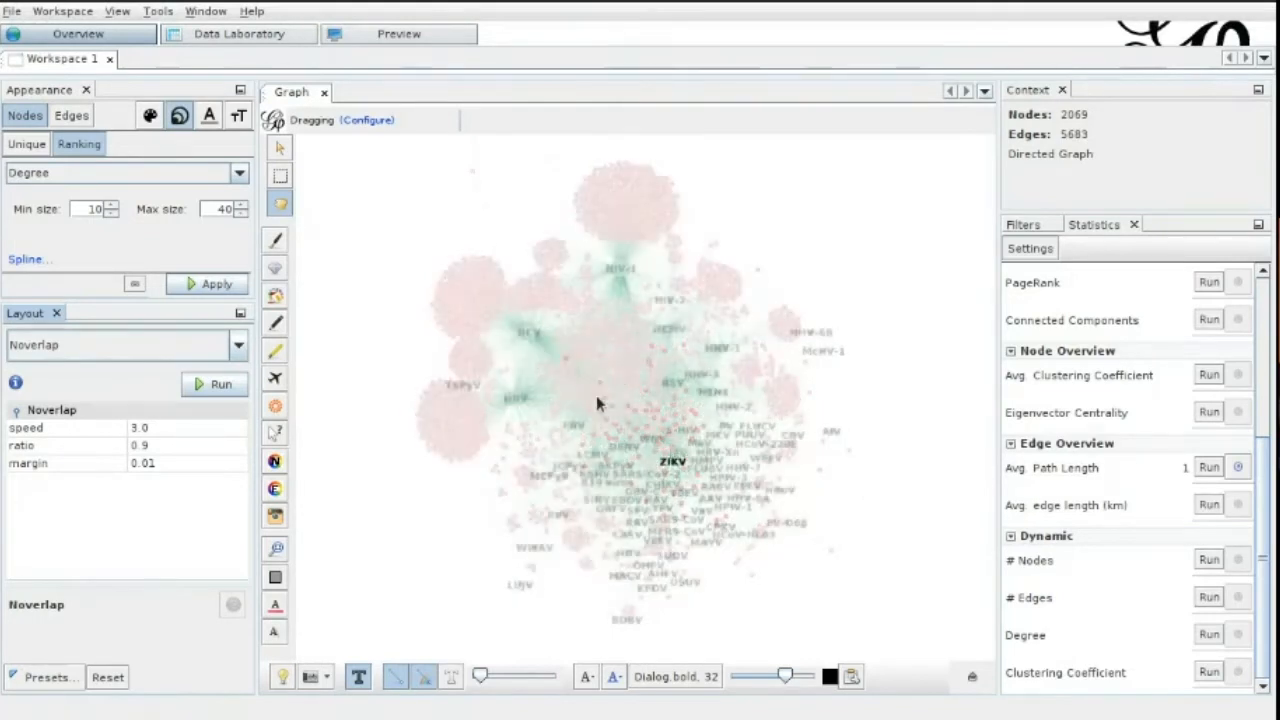
Open the nodes table in the Data Laboratory and sort it by Degree in descending order.
{"action": "left_click", "coordinate": [232, 35]}
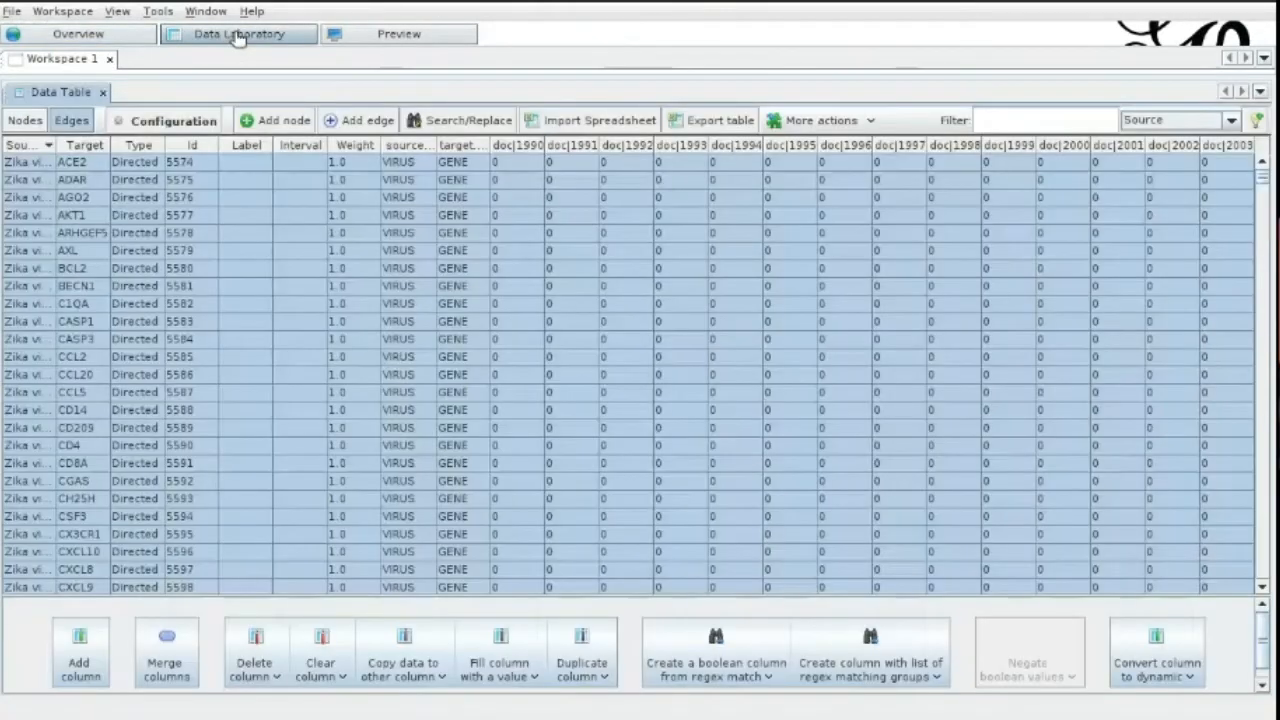
{"action": "left_click", "coordinate": [483, 396]}
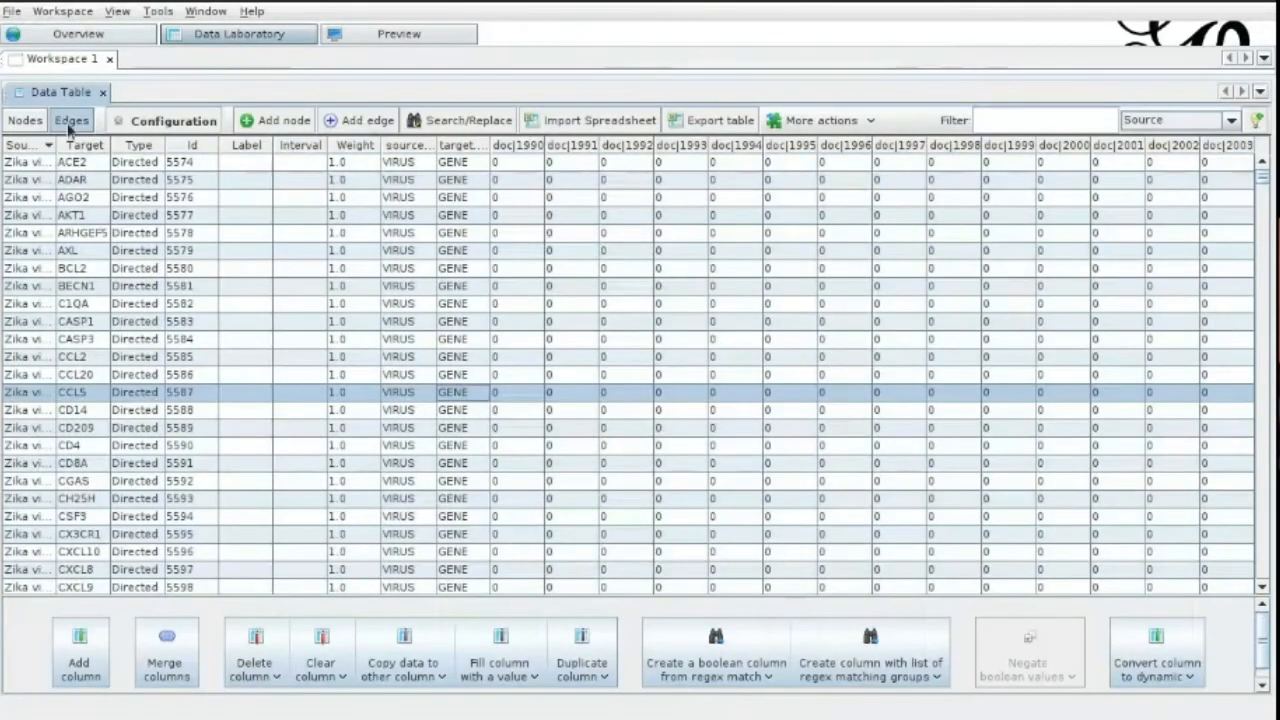
{"action": "left_click", "coordinate": [25, 121]}
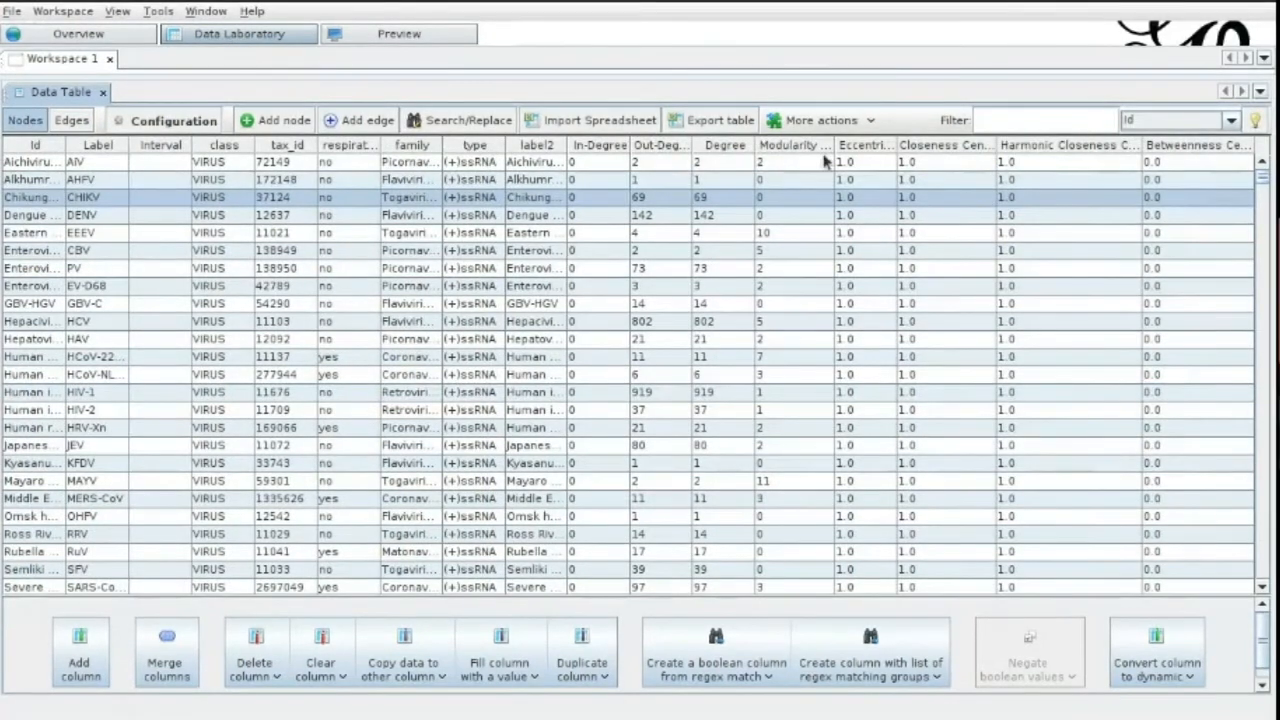
{"action": "left_click", "coordinate": [729, 146]}
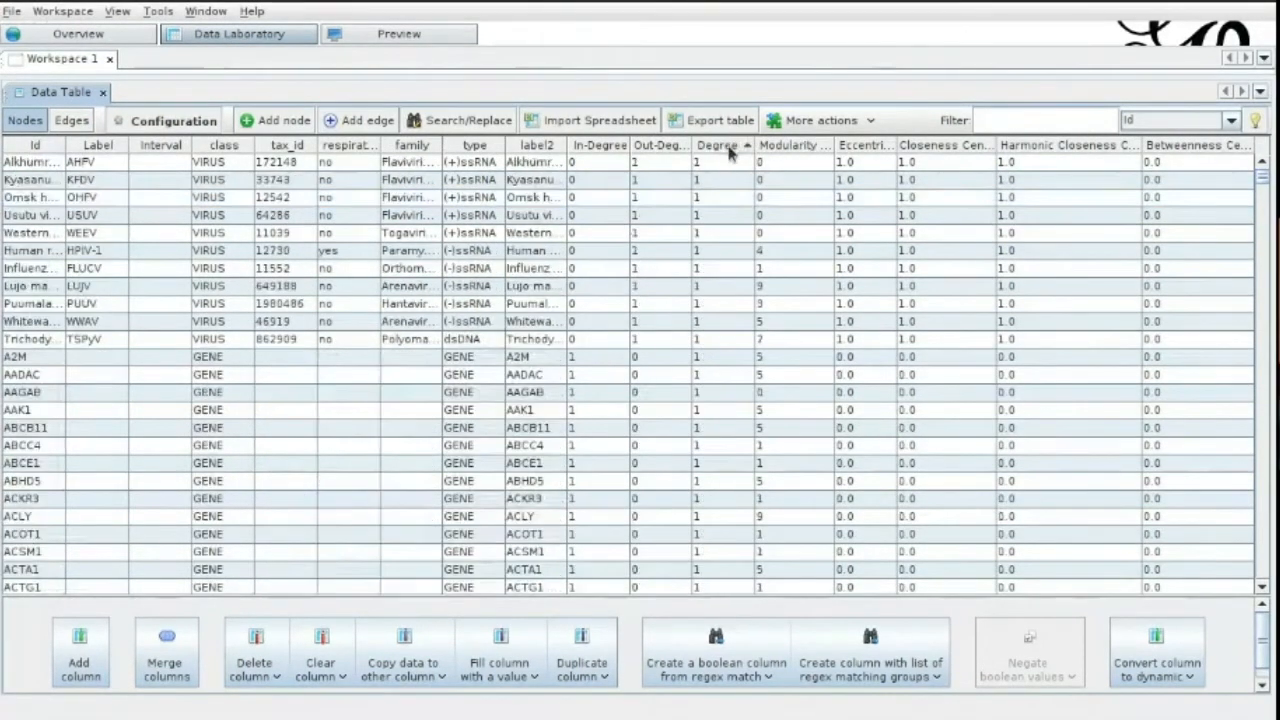
{"action": "left_click", "coordinate": [729, 146]}
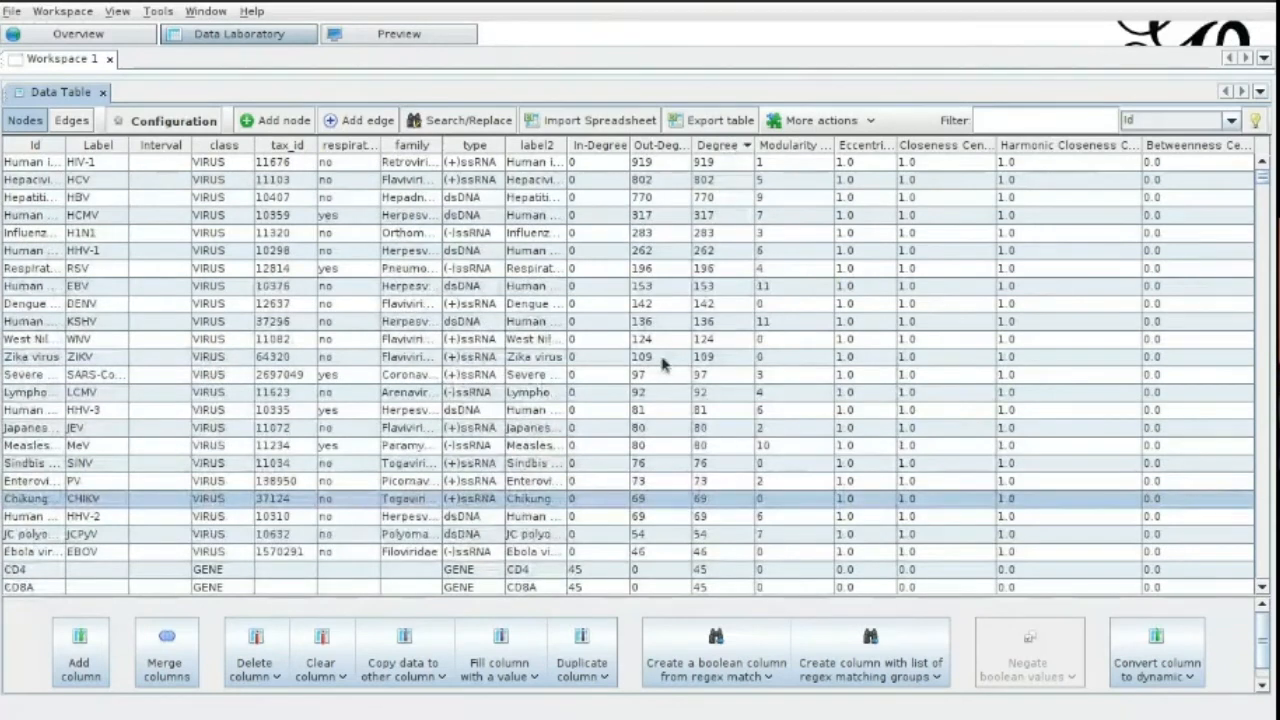
Go to the unlabelled high-degree genes in the nodes table and move the label2 column directly after Interval.
{"action": "scroll", "coordinate": [160, 437], "scroll_direction": "down", "scroll_amount": 5}
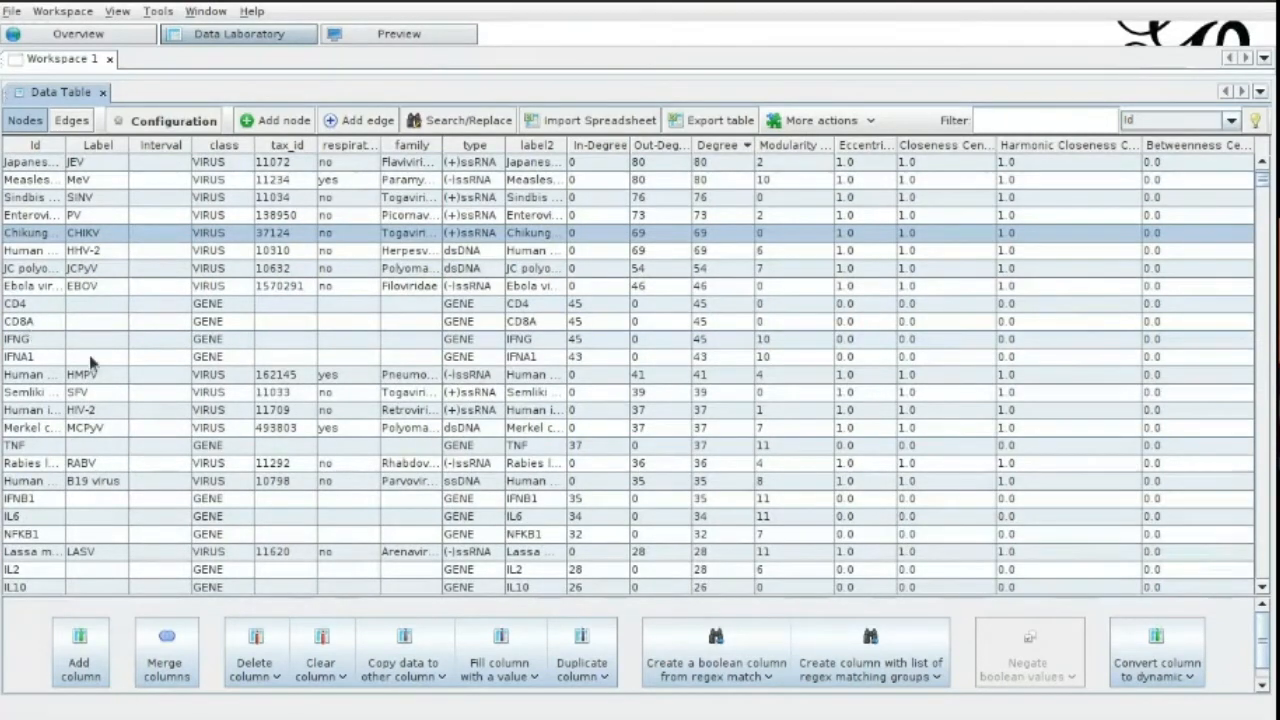
{"action": "scroll", "coordinate": [32, 338], "scroll_direction": "down", "scroll_amount": 7}
{"action": "scroll", "coordinate": [648, 459], "scroll_direction": "up", "scroll_amount": 6}
{"action": "scroll", "coordinate": [648, 459], "scroll_direction": "up", "scroll_amount": 6}
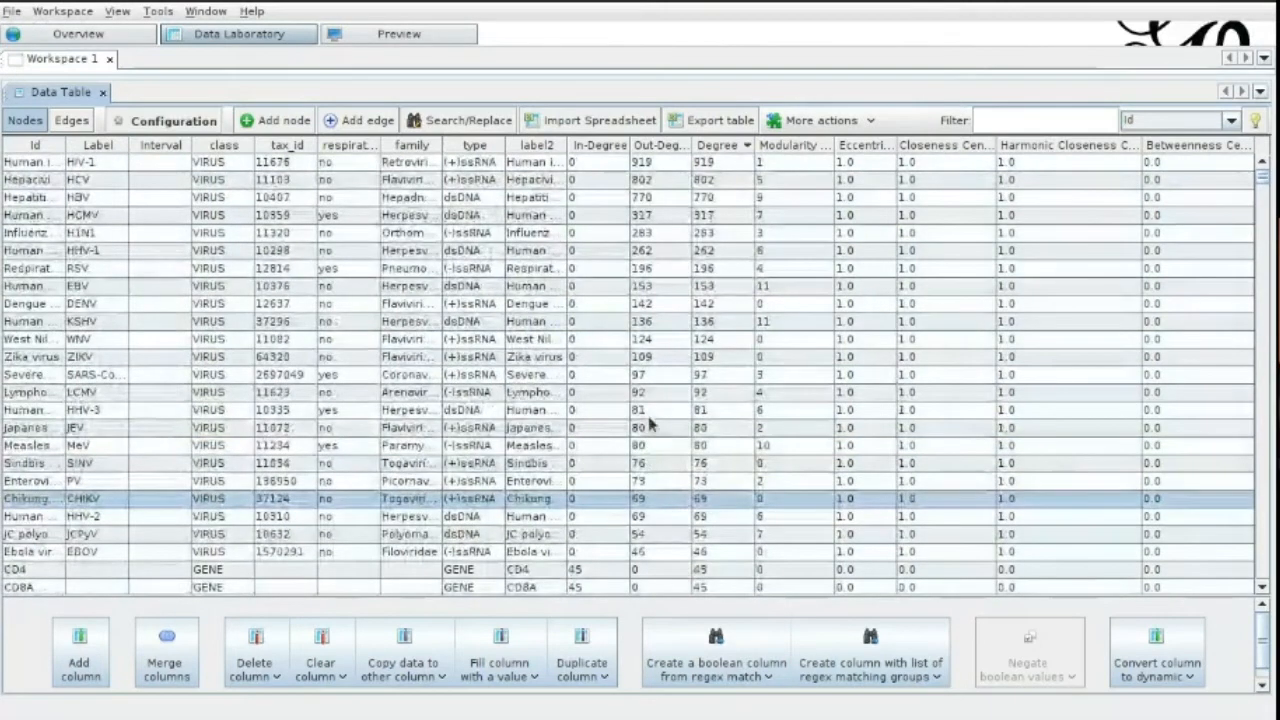
{"action": "scroll", "coordinate": [728, 232], "scroll_direction": "down", "scroll_amount": 4}
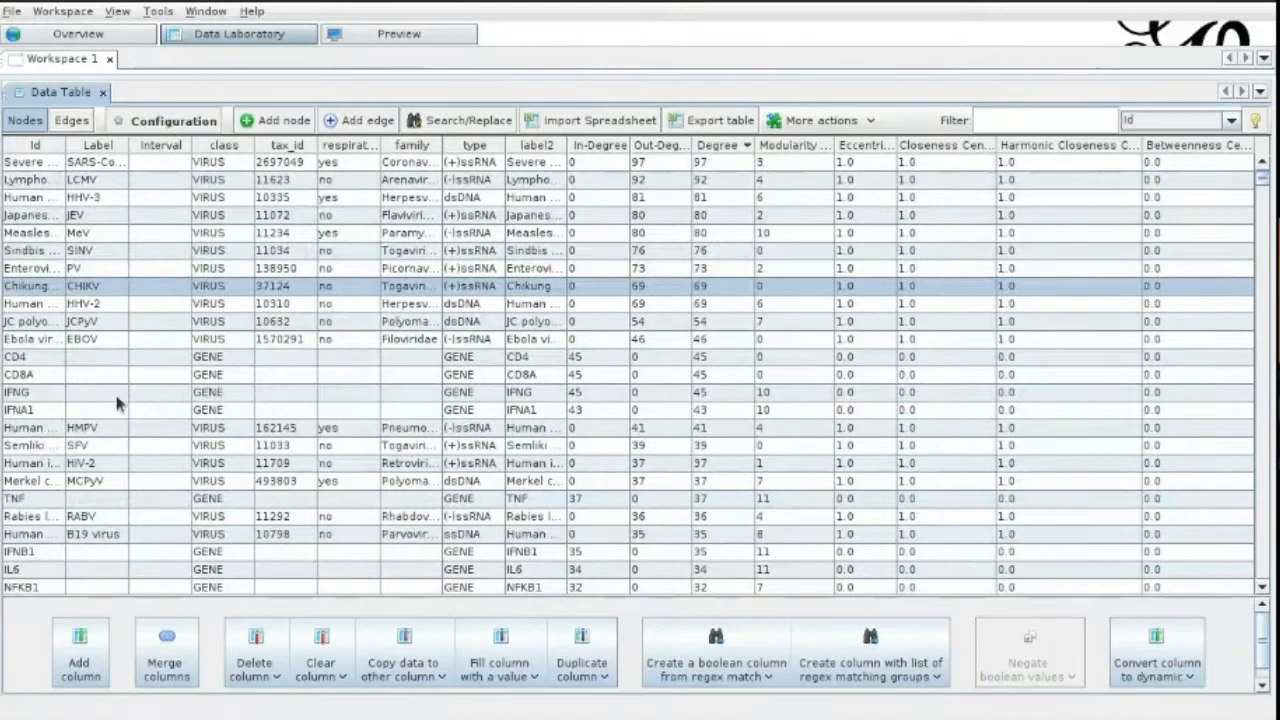
{"action": "left_click", "coordinate": [100, 358]}
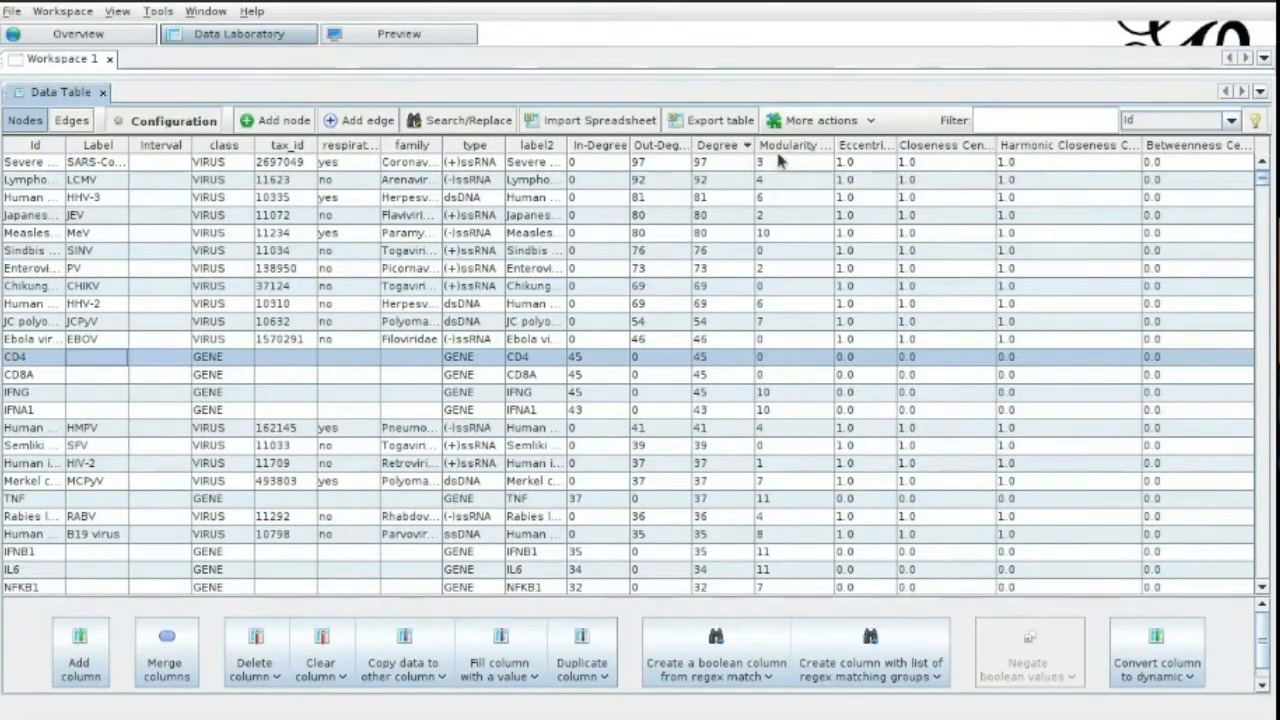
{"action": "left_click_drag", "start_coordinate": [523, 150], "coordinate": [222, 171]}
{"action": "left_click", "coordinate": [18, 182]}
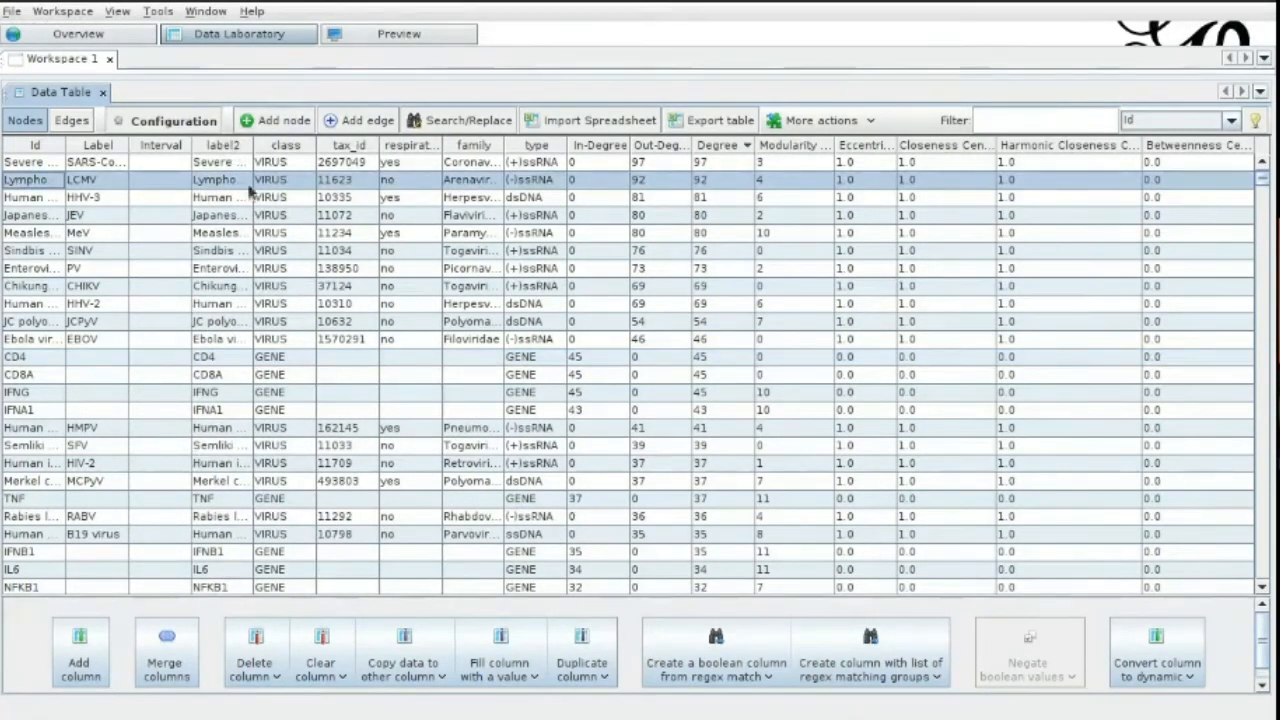
Fill in the empty labels of the CD4 and CD8A gene nodes with CD4 and CD8A.
{"action": "left_click", "coordinate": [204, 356]}
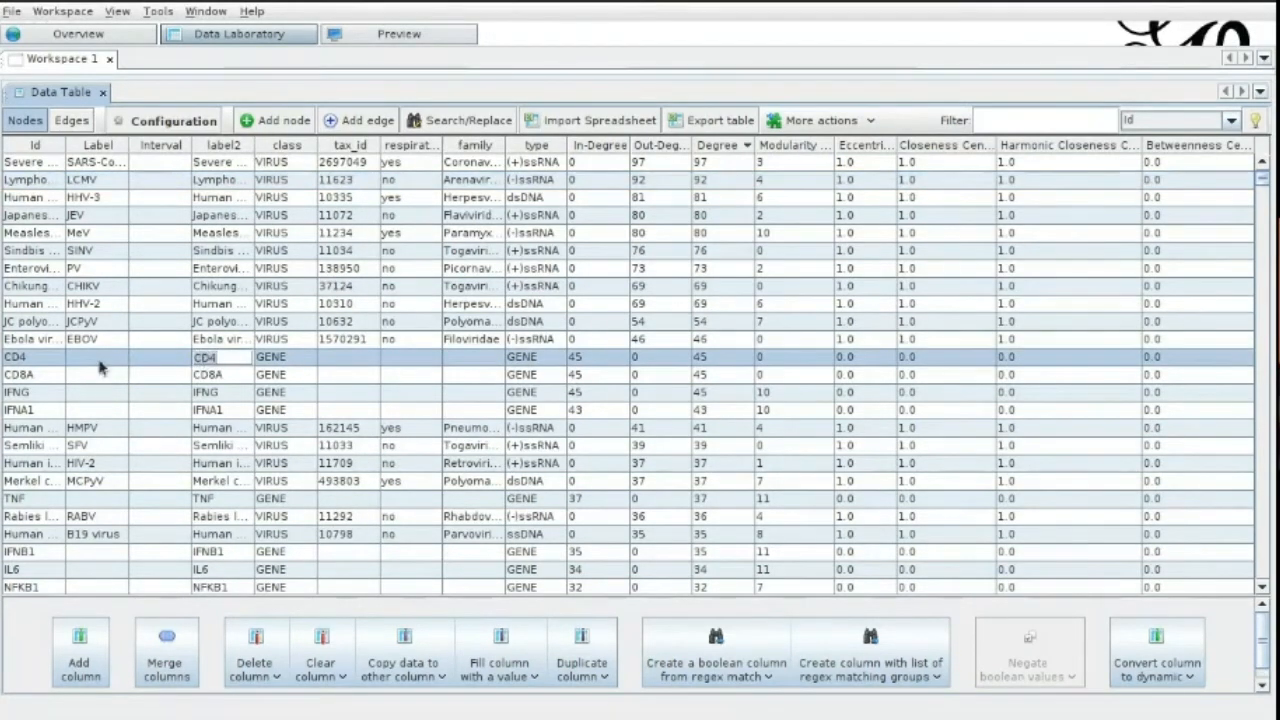
{"action": "left_click", "coordinate": [95, 356]}
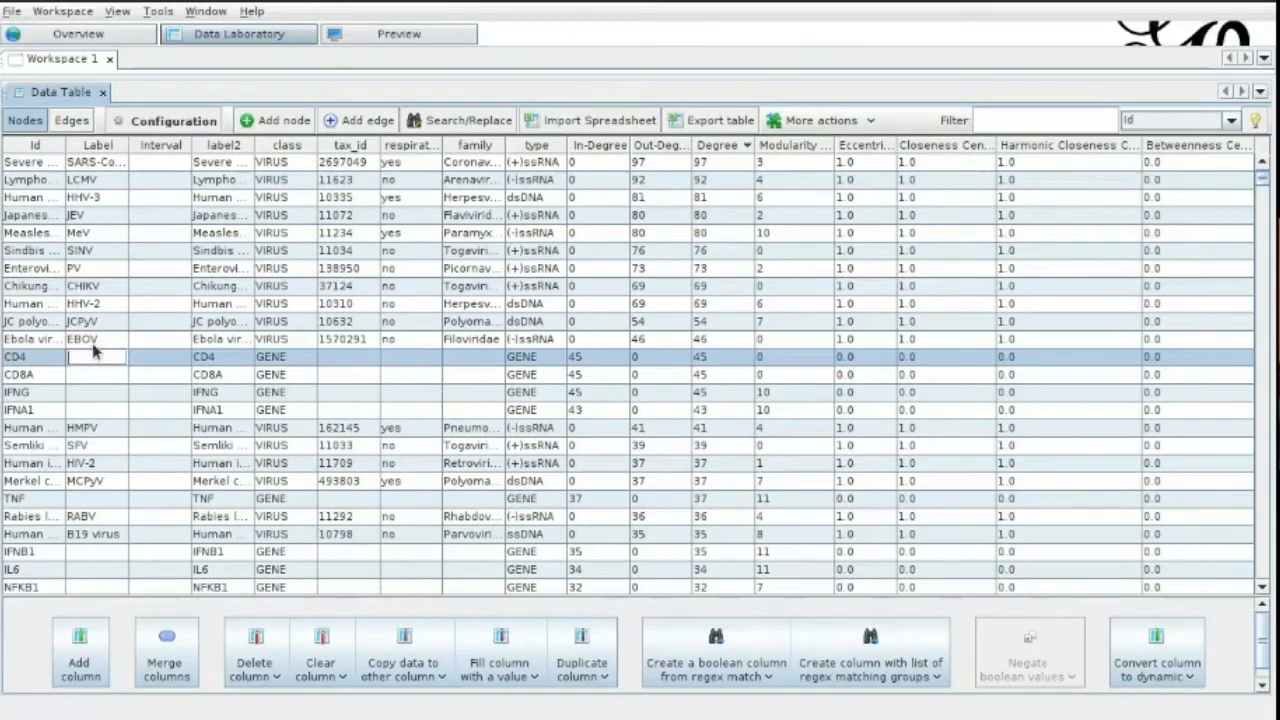
{"action": "double_click", "coordinate": [281, 327]}
{"action": "type", "text": "CD8A"}
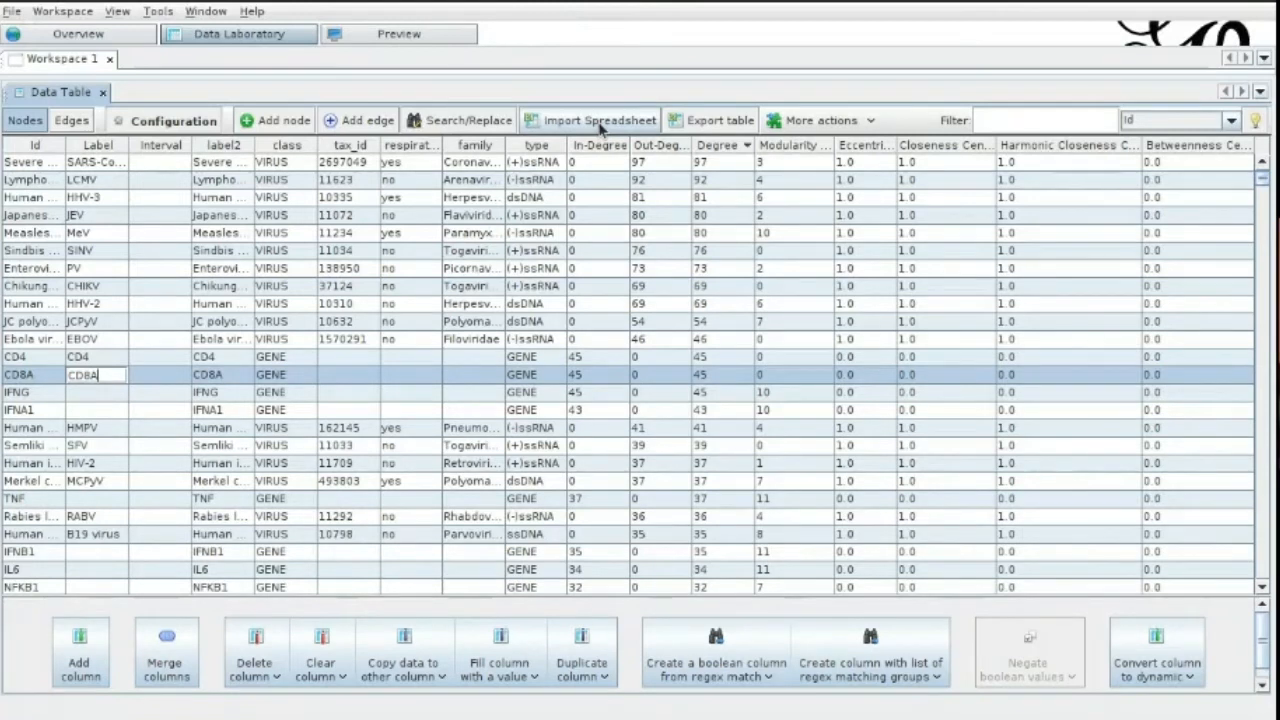
{"action": "key", "text": "Return"}
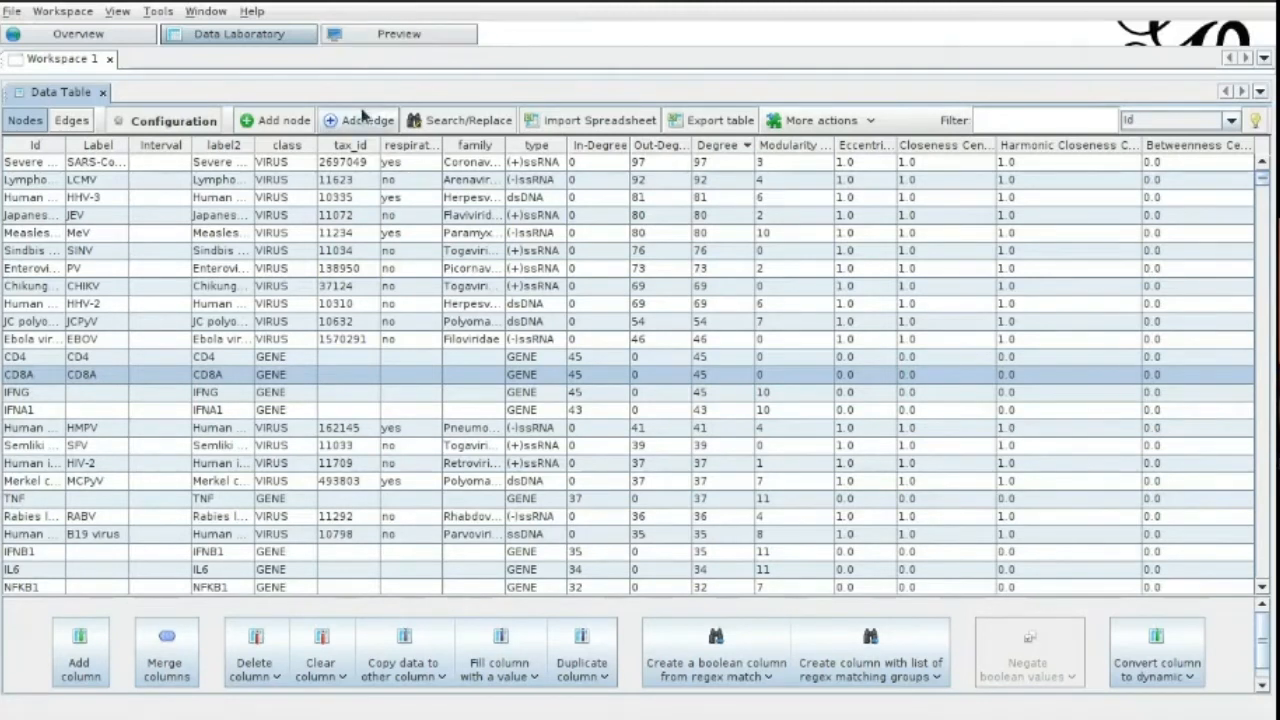
Locate the CD4 gene node in the overview graph from its row in the nodes table.
{"action": "left_click", "coordinate": [143, 38]}
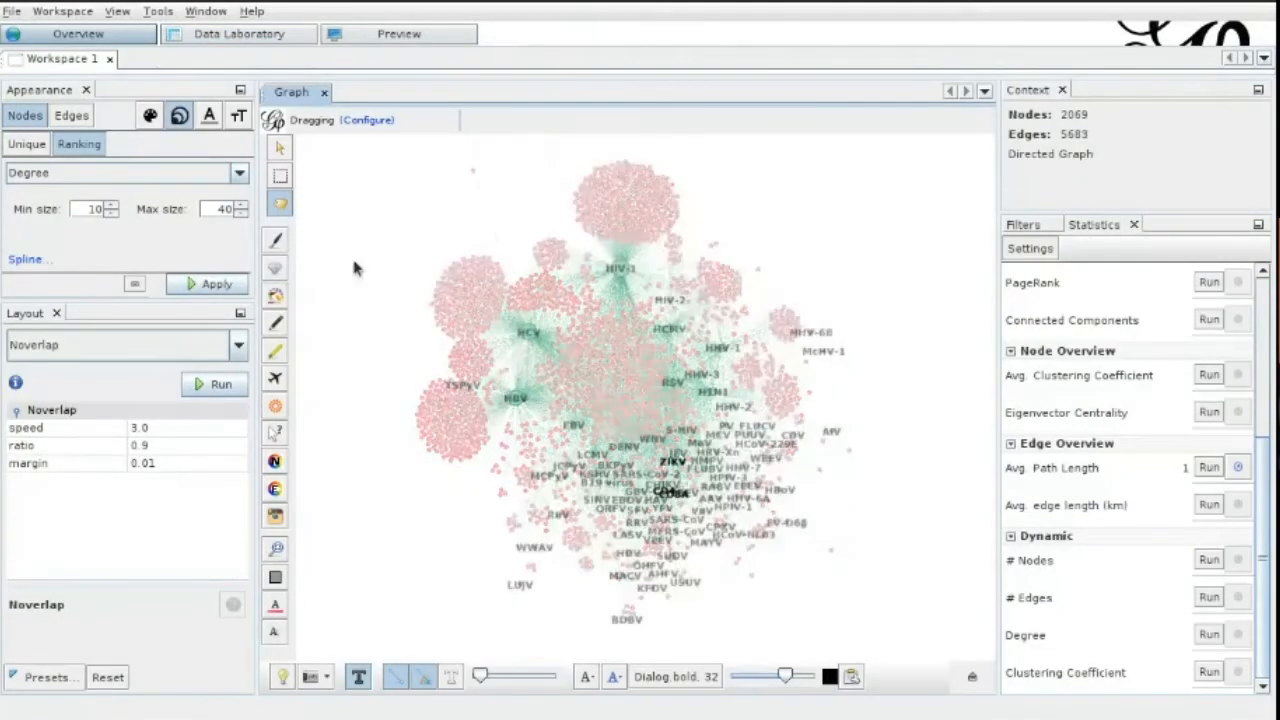
{"action": "left_click", "coordinate": [219, 40]}
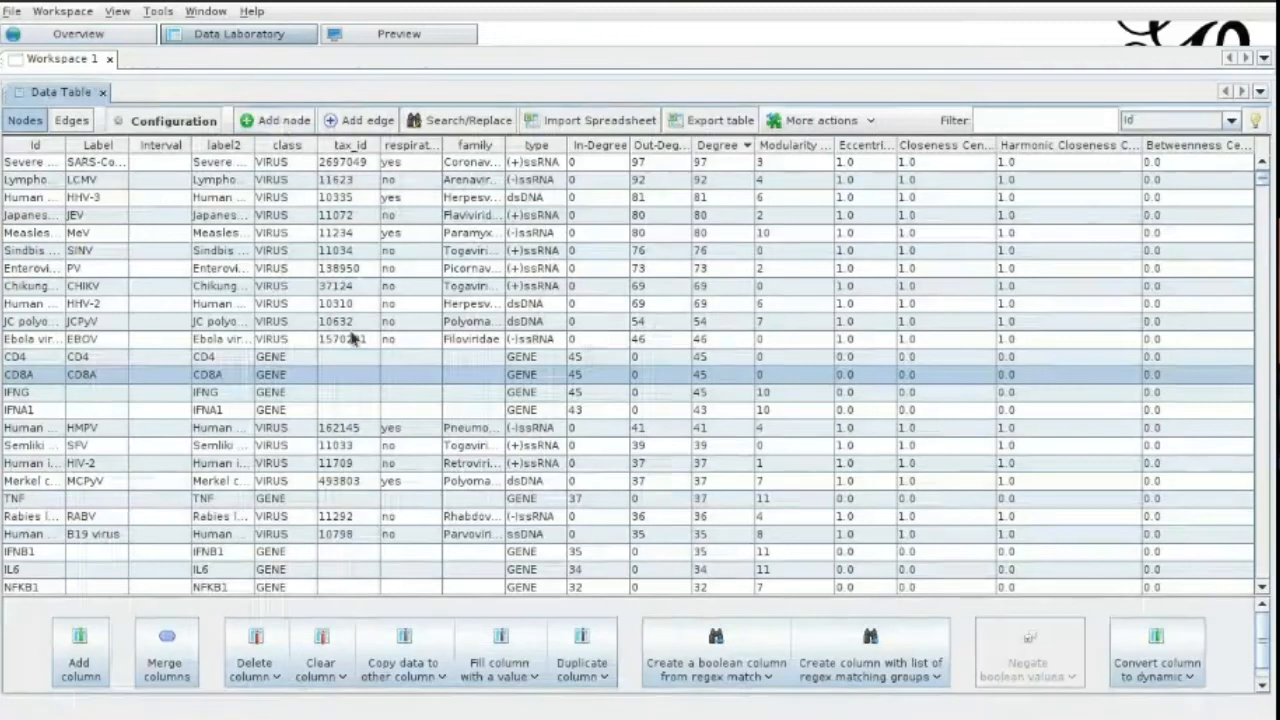
{"action": "right_click", "coordinate": [108, 357]}
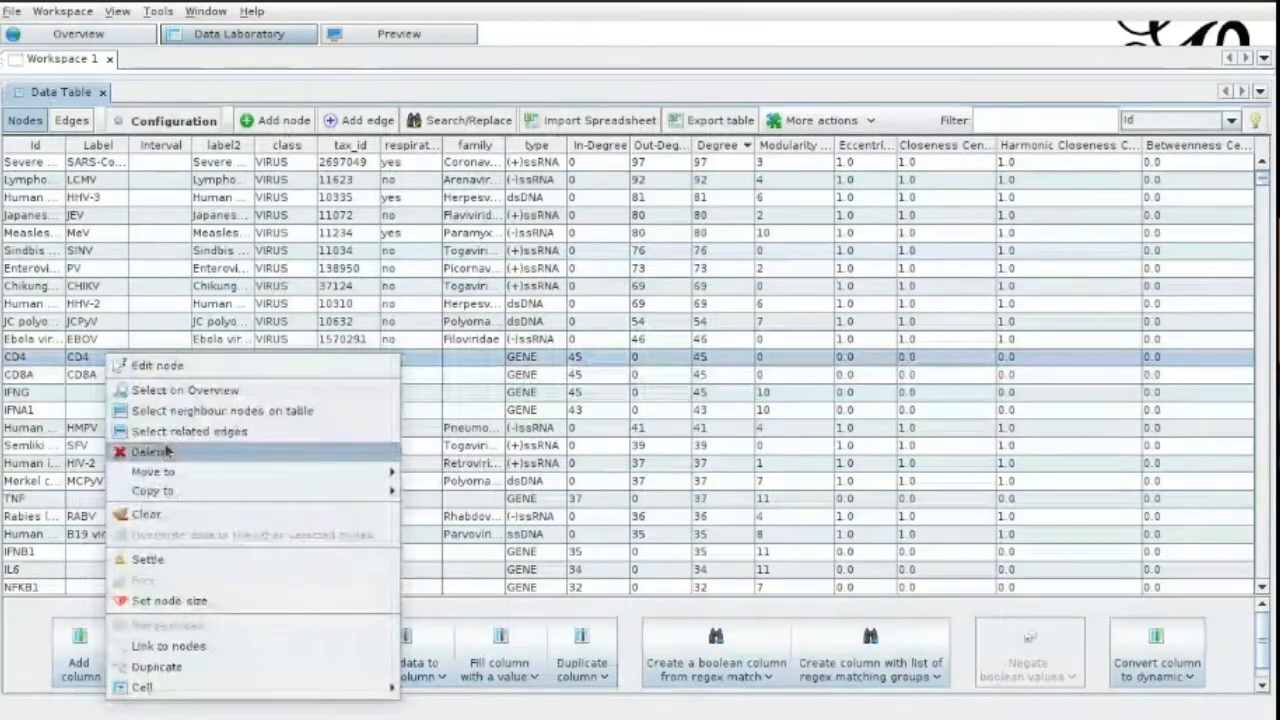
{"action": "left_click", "coordinate": [171, 399]}
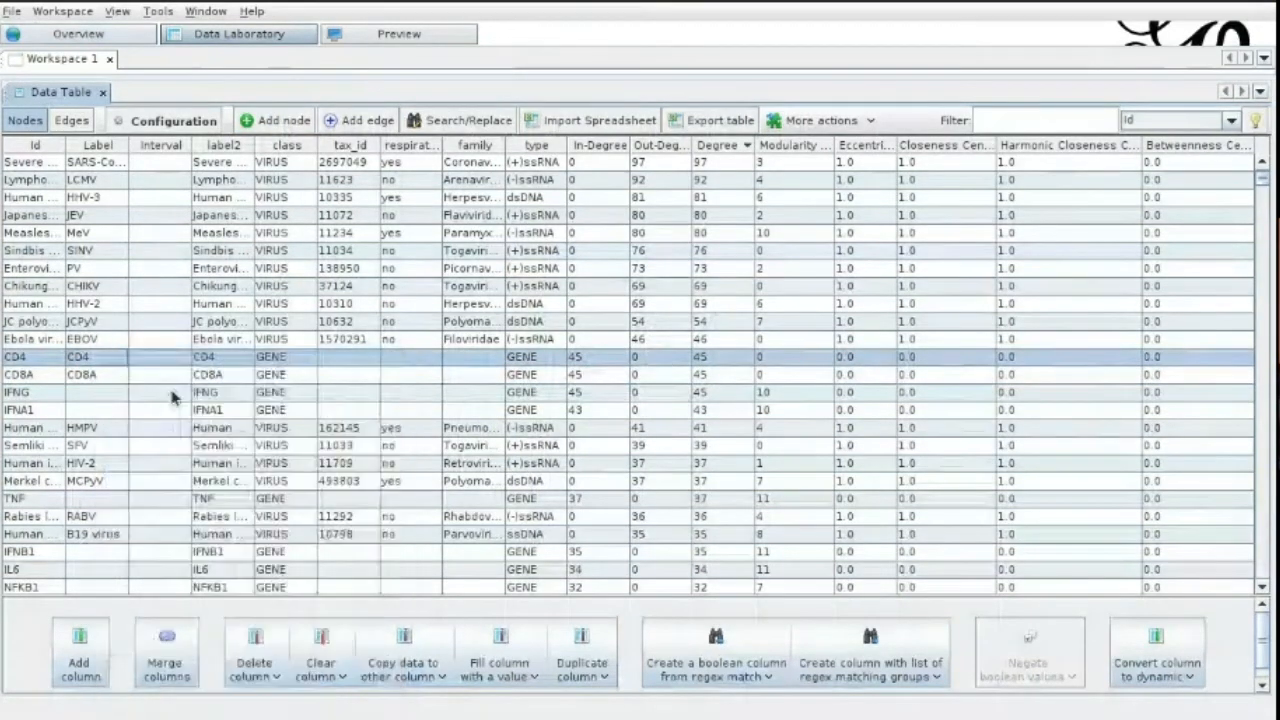
{"action": "left_click", "coordinate": [66, 37]}
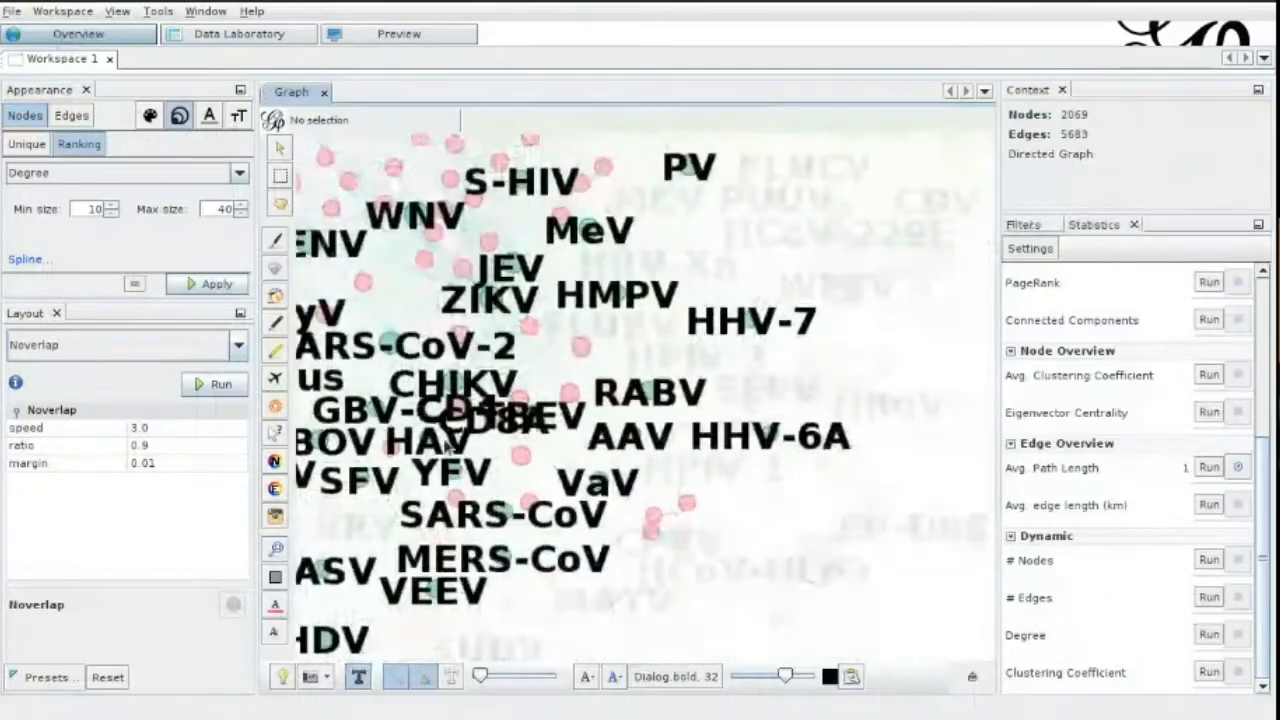
Run the Label Adjust layout to separate the new CD4 and CD8A labels from their neighbours.
{"action": "left_click", "coordinate": [224, 386]}
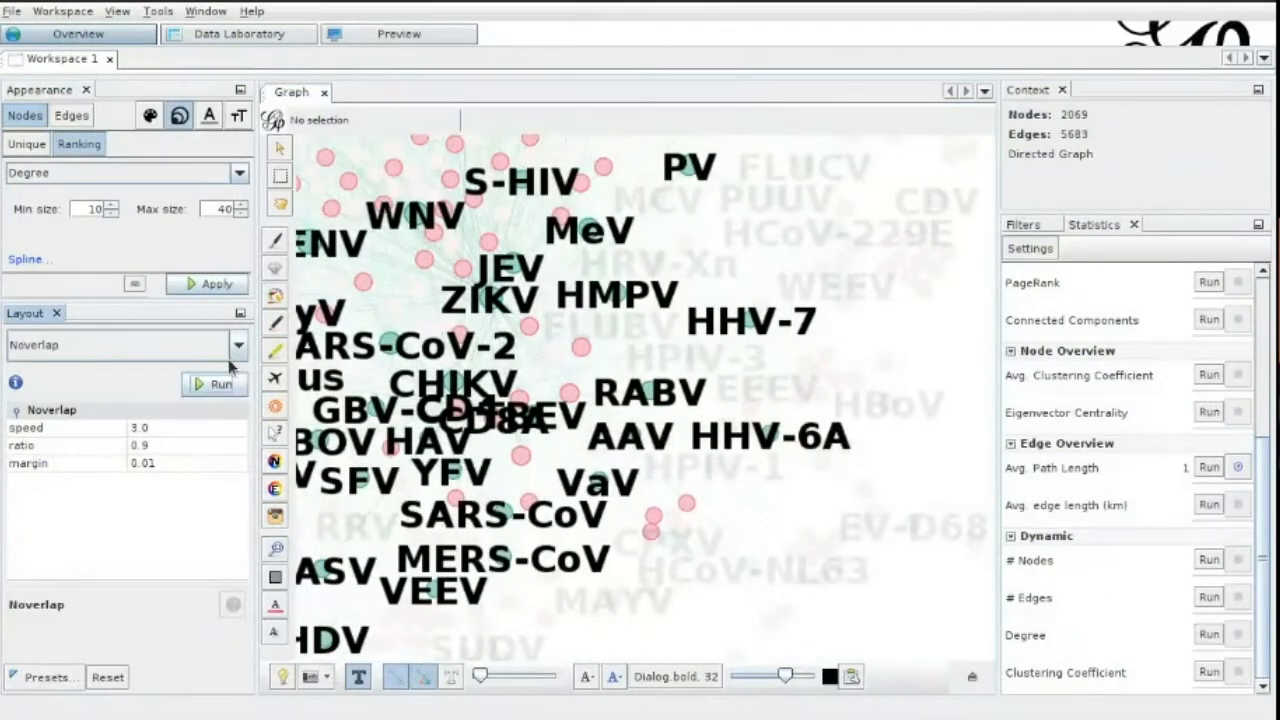
{"action": "left_click", "coordinate": [236, 345]}
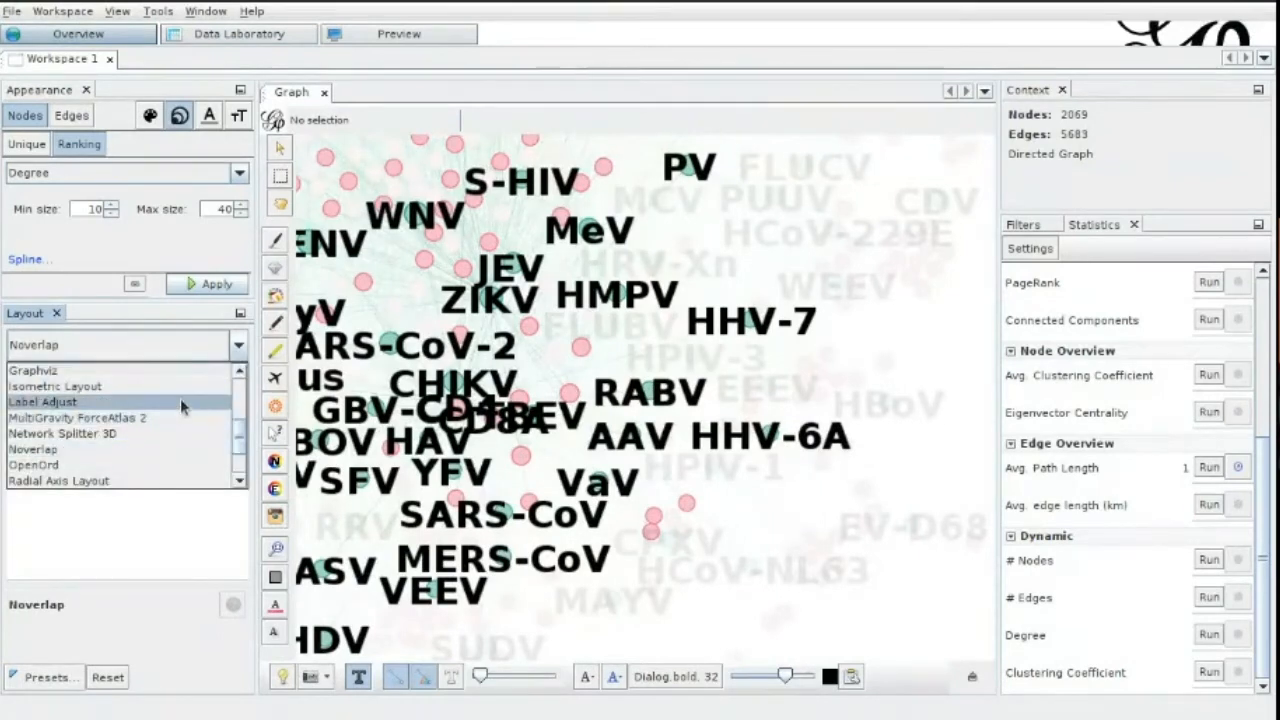
{"action": "left_click", "coordinate": [180, 400]}
{"action": "left_click", "coordinate": [224, 384]}
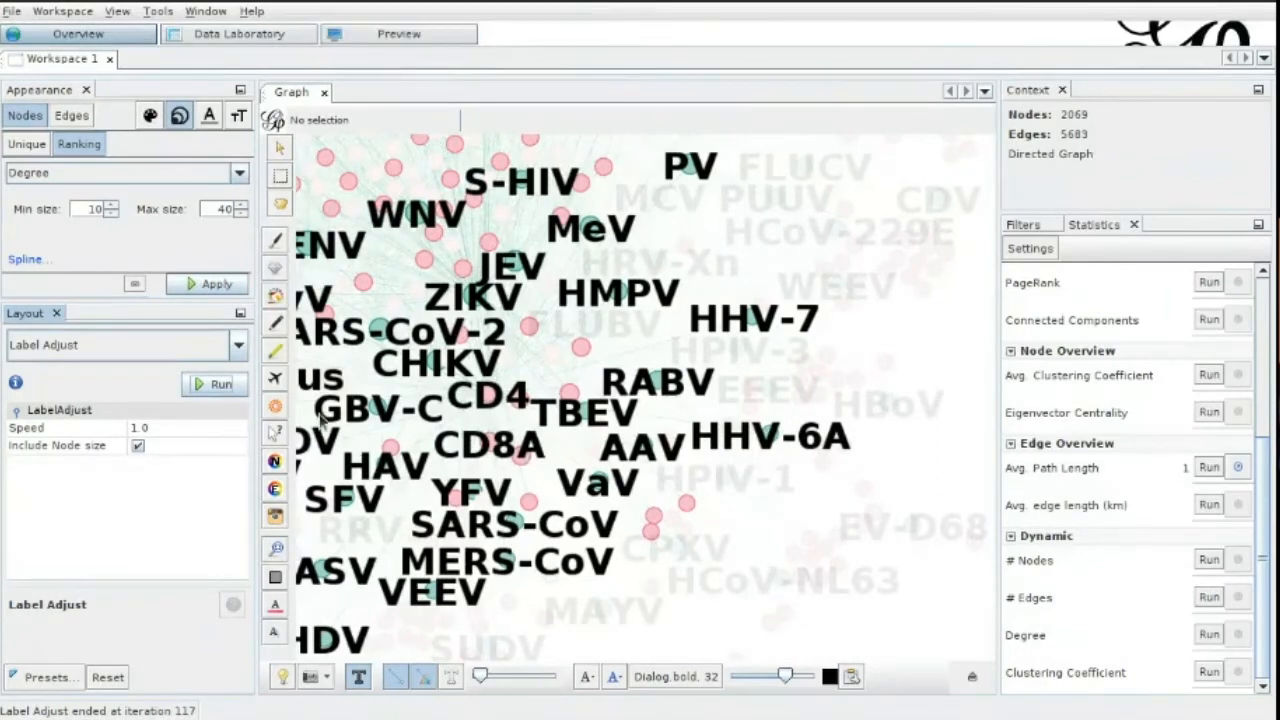
{"action": "scroll", "coordinate": [465, 345], "scroll_direction": "down", "scroll_amount": 10}
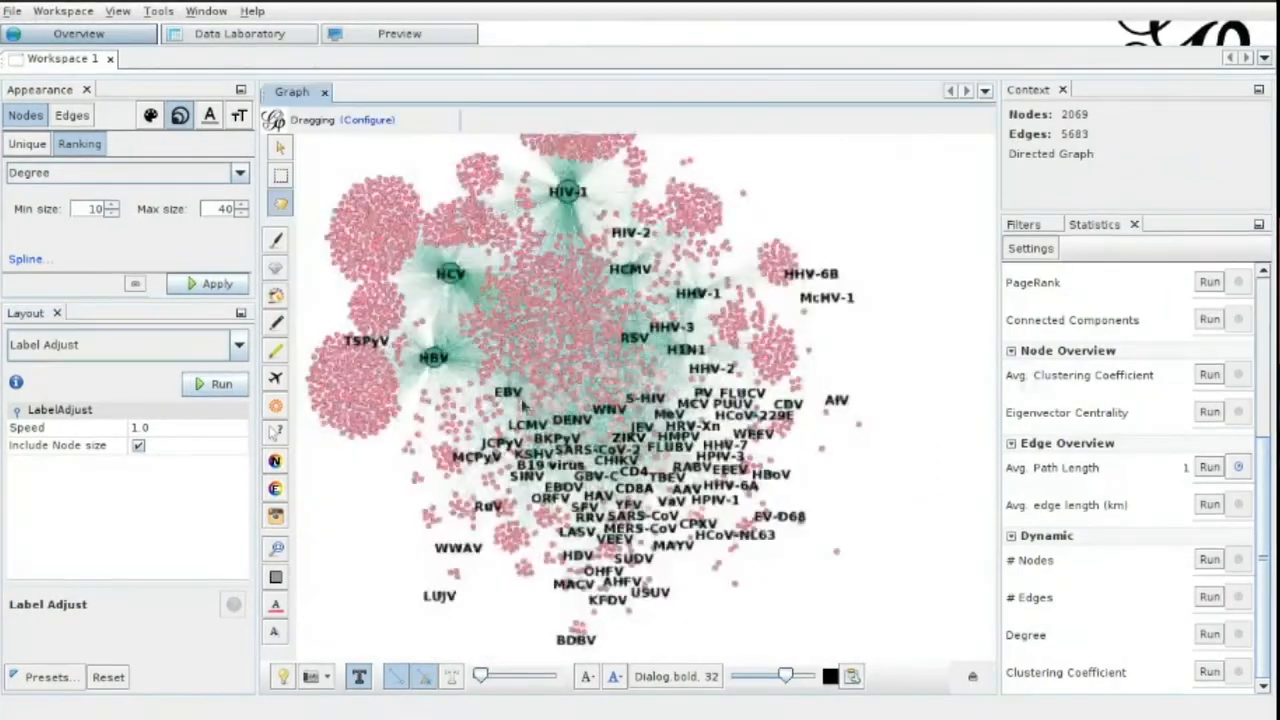
Partition the node colours by Modularity Class, with all classes in view, and assign them a different colour palette.
{"action": "left_click", "coordinate": [150, 115]}
{"action": "left_click", "coordinate": [115, 175]}
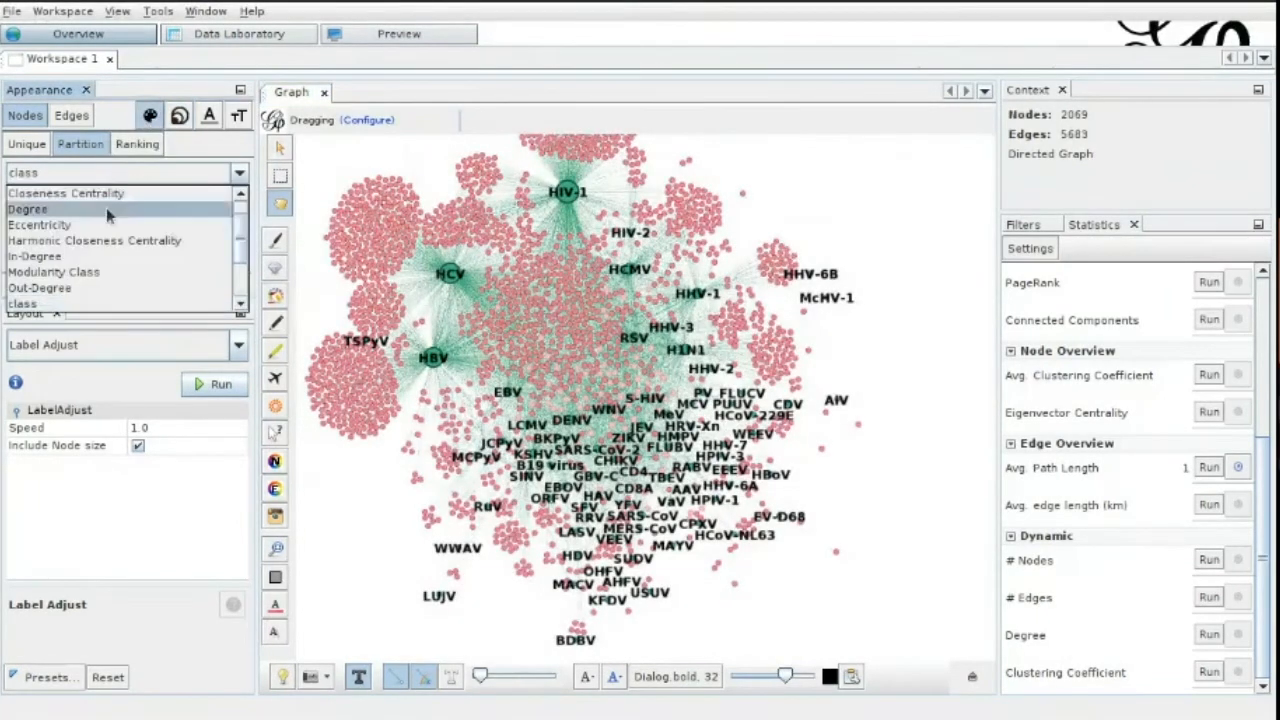
{"action": "left_click", "coordinate": [86, 276]}
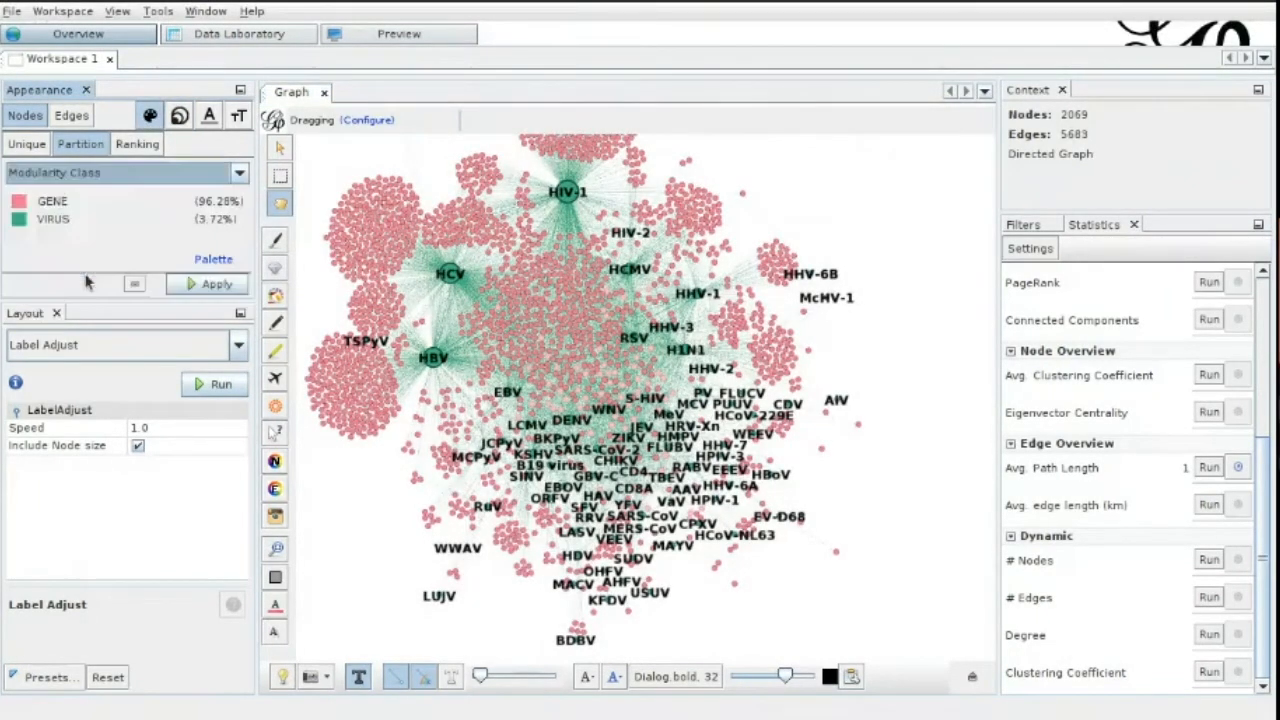
{"action": "scroll", "coordinate": [118, 218], "scroll_direction": "down", "scroll_amount": 2}
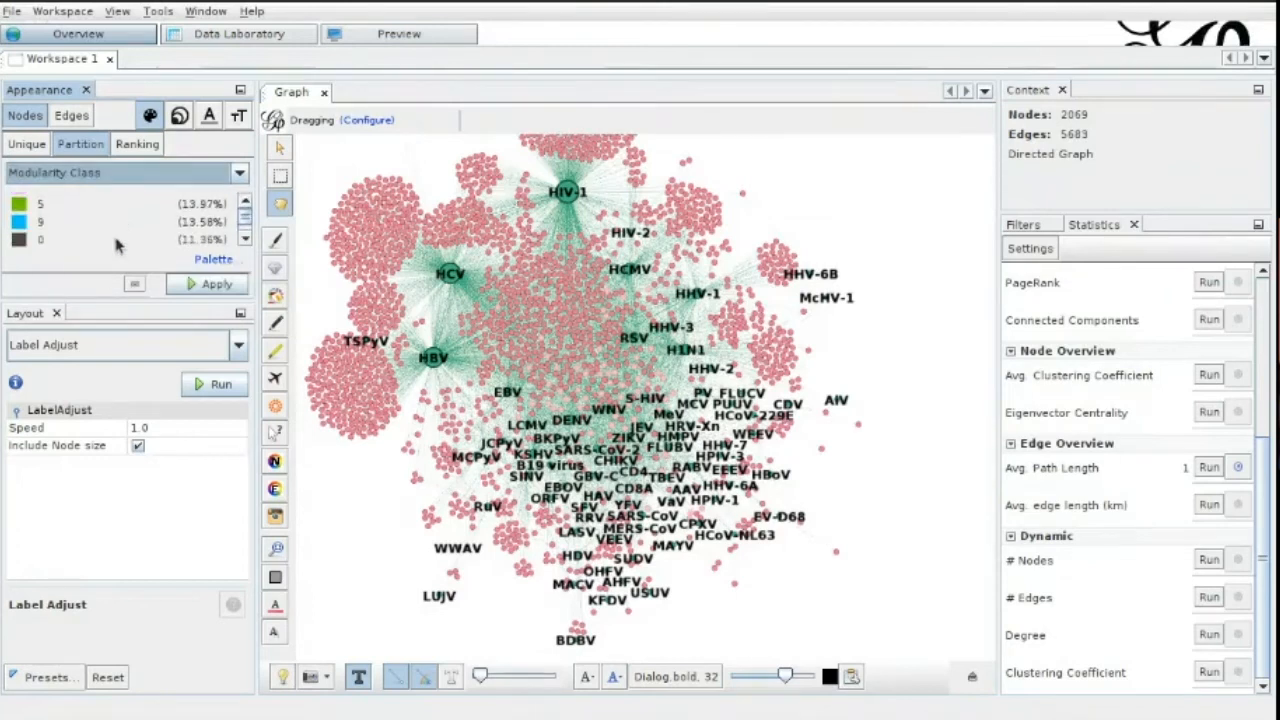
{"action": "left_click_drag", "start_coordinate": [108, 300], "coordinate": [116, 487]}
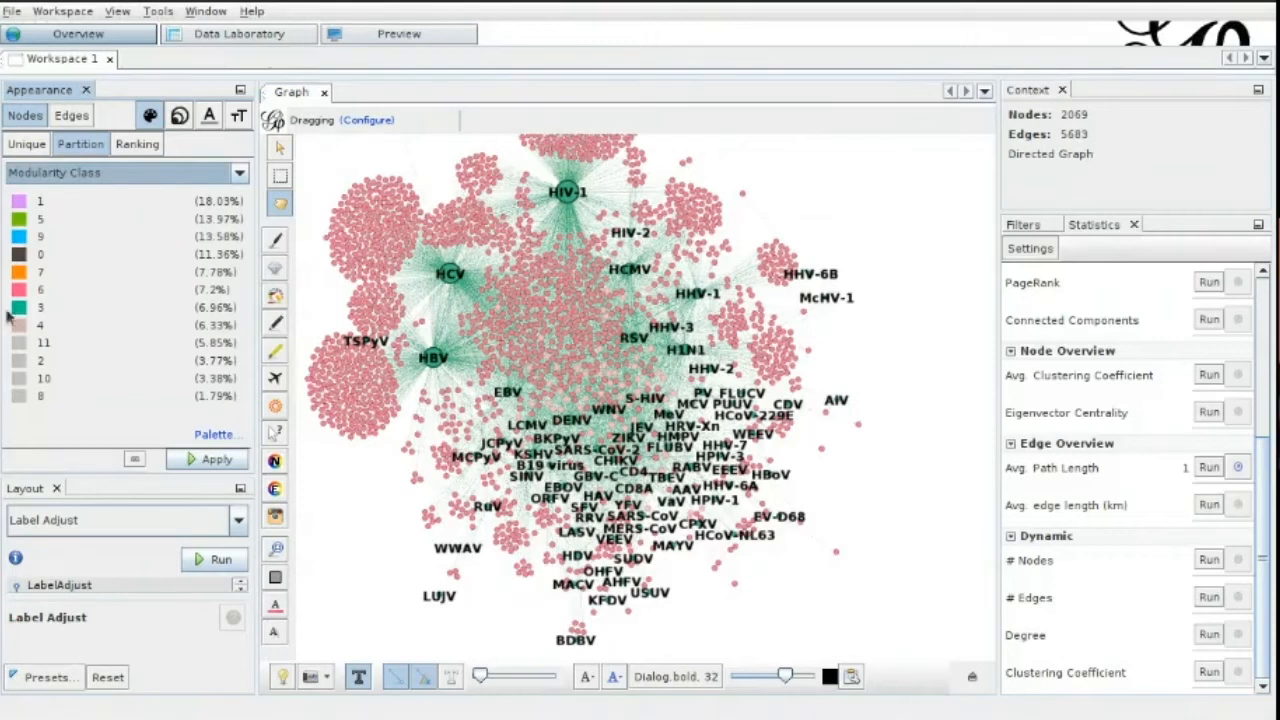
{"action": "left_click", "coordinate": [213, 436]}
{"action": "left_click", "coordinate": [268, 482]}
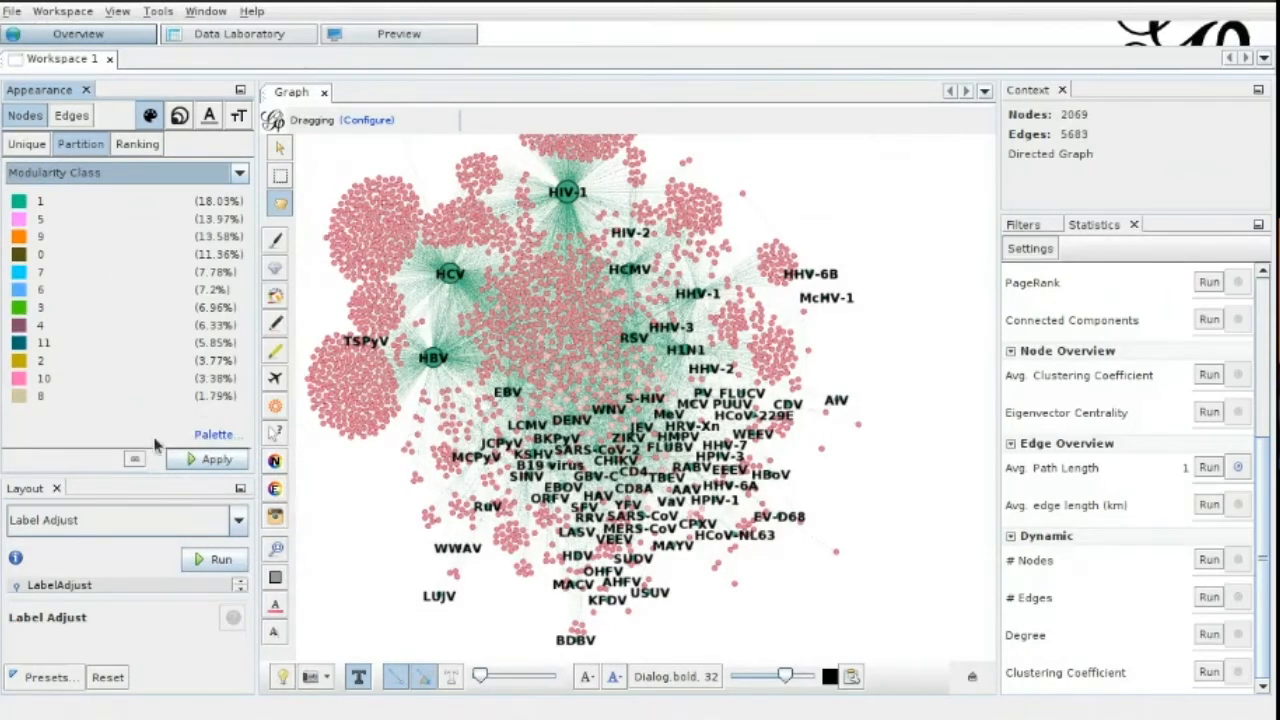
Apply the Modularity Class partition colours to the nodes and bring the whole graph into view.
{"action": "left_click", "coordinate": [216, 460]}
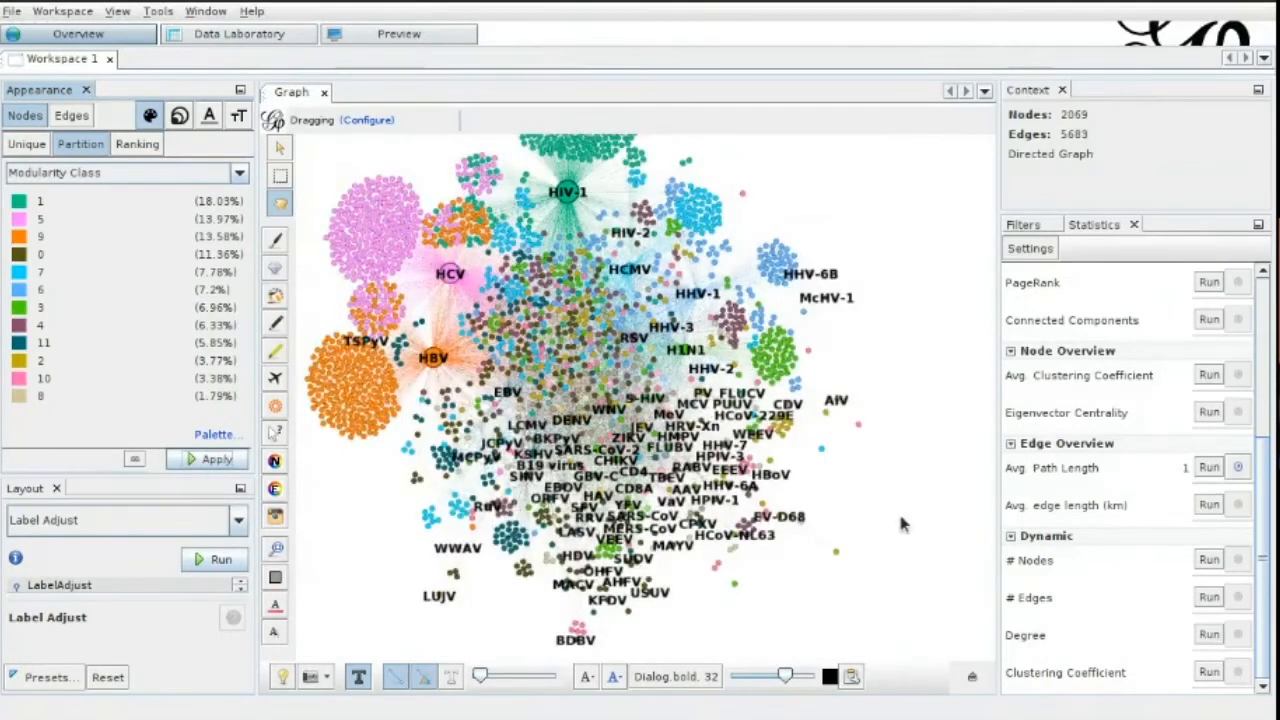
{"action": "left_click_drag", "start_coordinate": [791, 480], "coordinate": [686, 482]}
{"action": "scroll", "coordinate": [790, 521], "scroll_direction": "down", "scroll_amount": 2}
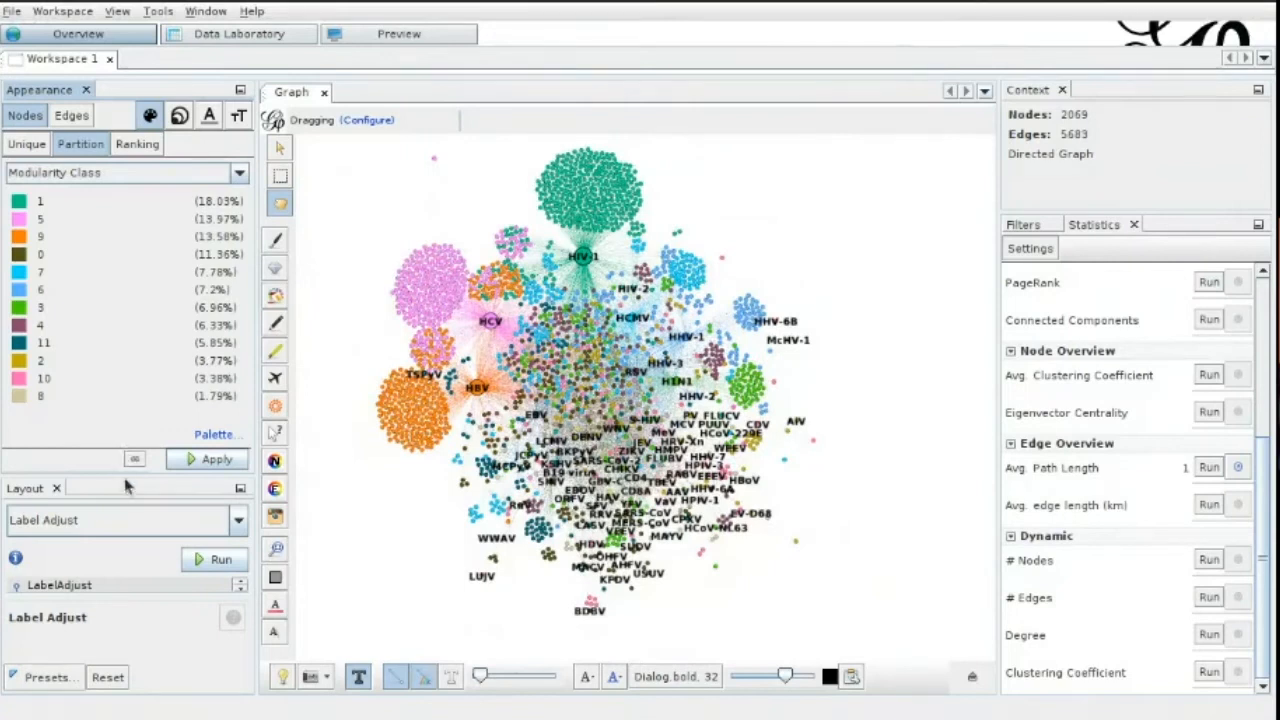
Choose the Circle Pack Layout and set its Hierarchy1 to the Modularity Class attribute.
{"action": "left_click_drag", "start_coordinate": [125, 479], "coordinate": [140, 352]}
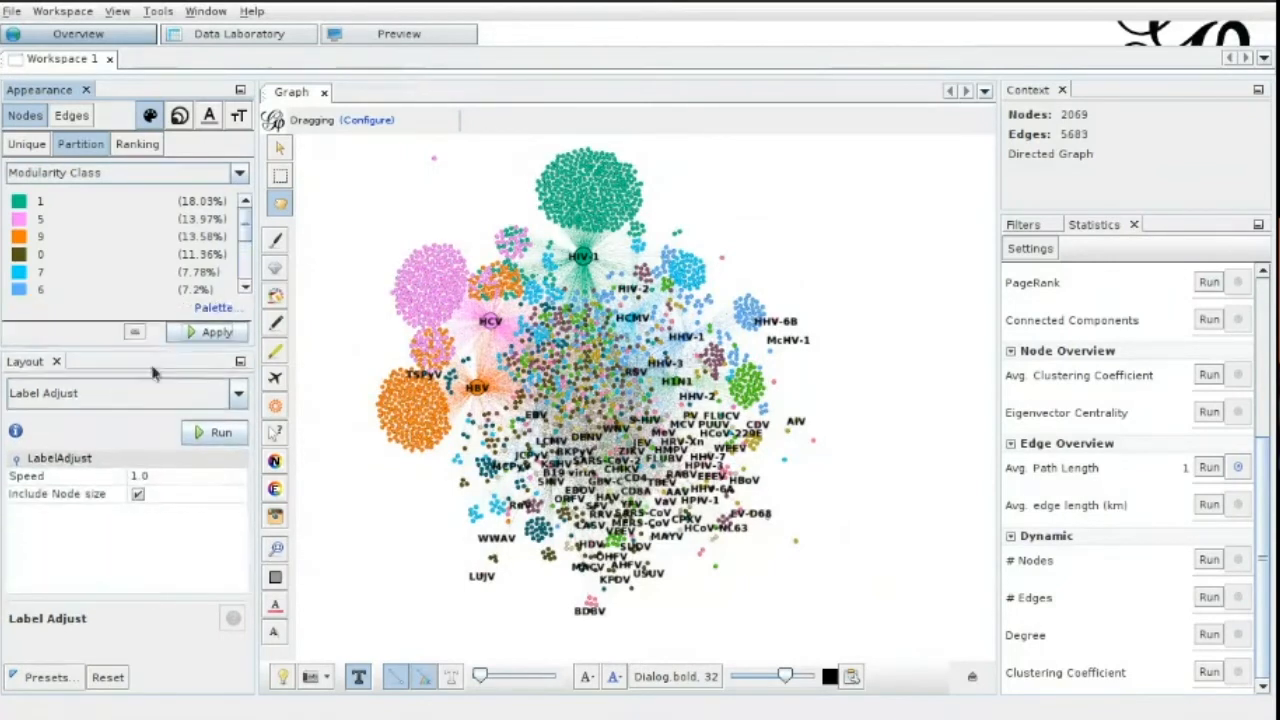
{"action": "left_click", "coordinate": [220, 402]}
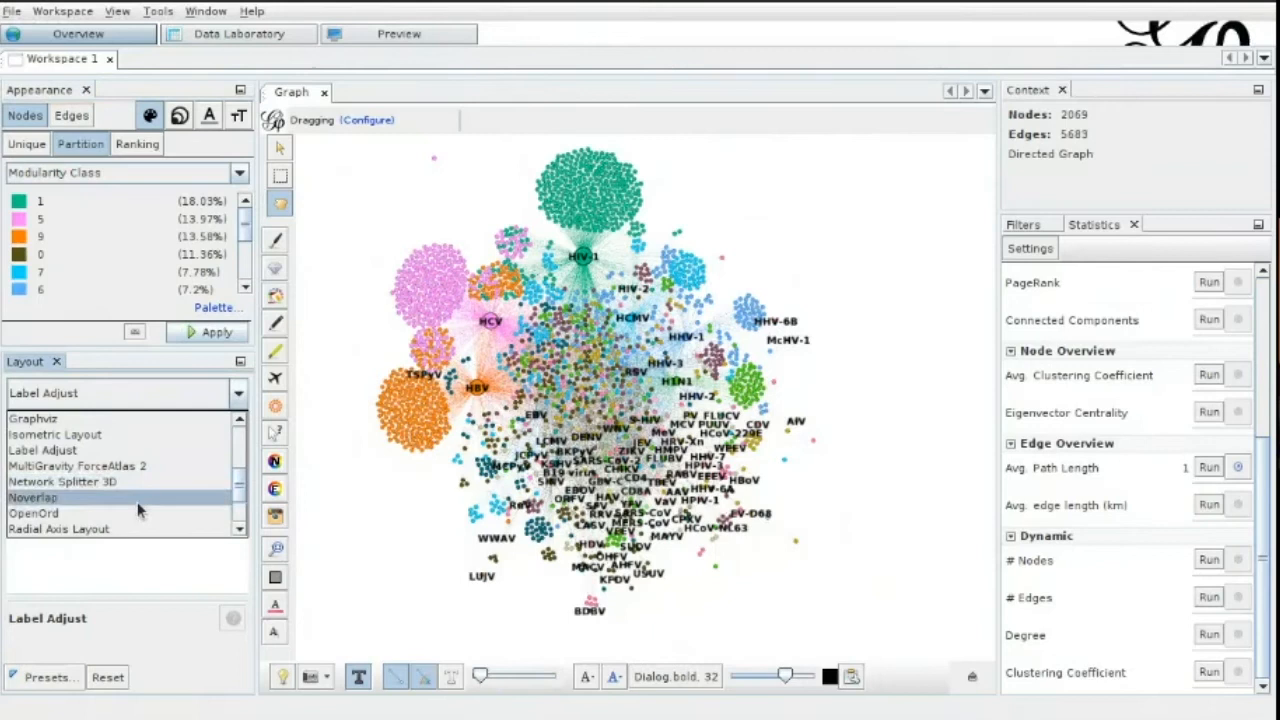
{"action": "scroll", "coordinate": [138, 510], "scroll_direction": "up", "scroll_amount": 3}
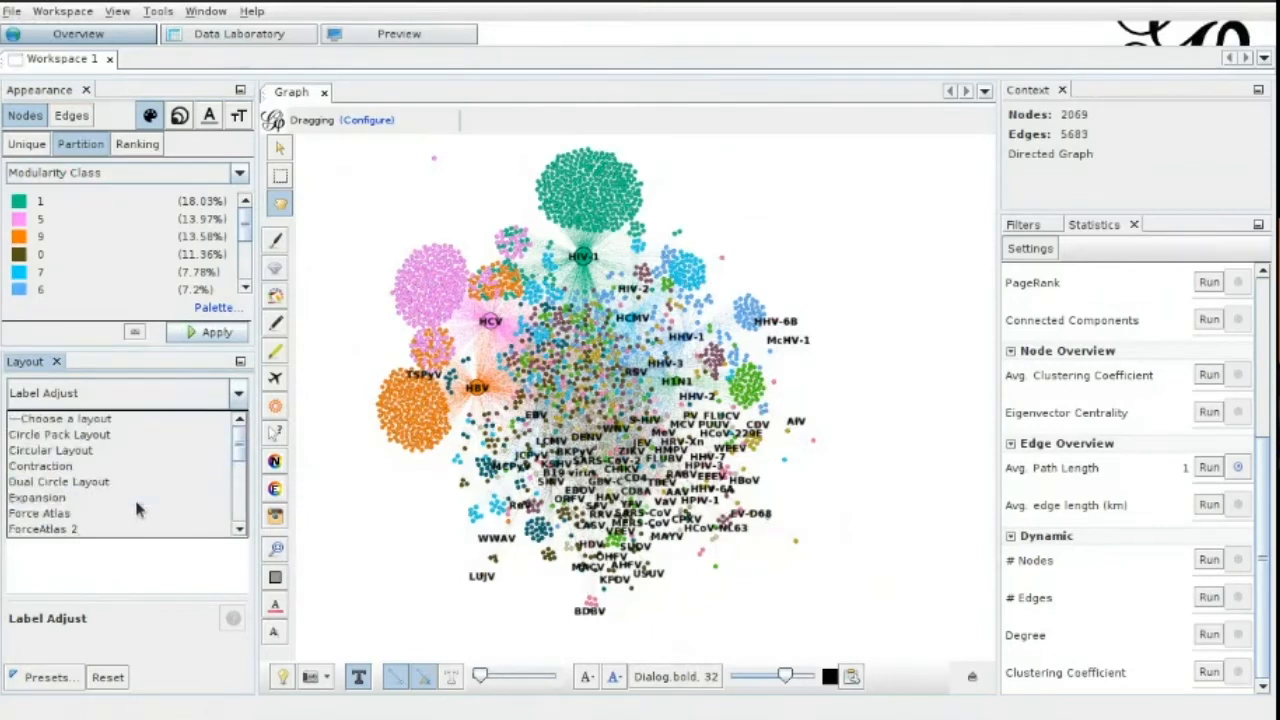
{"action": "left_click", "coordinate": [110, 436]}
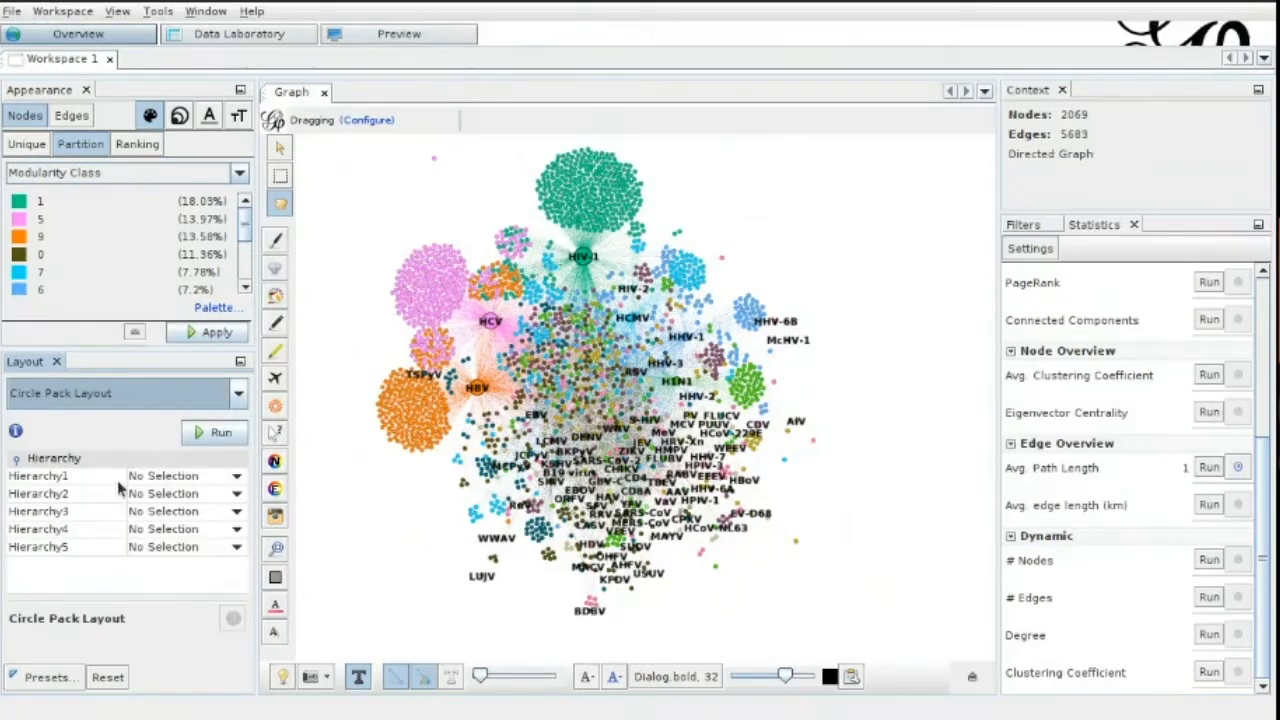
{"action": "left_click", "coordinate": [236, 477]}
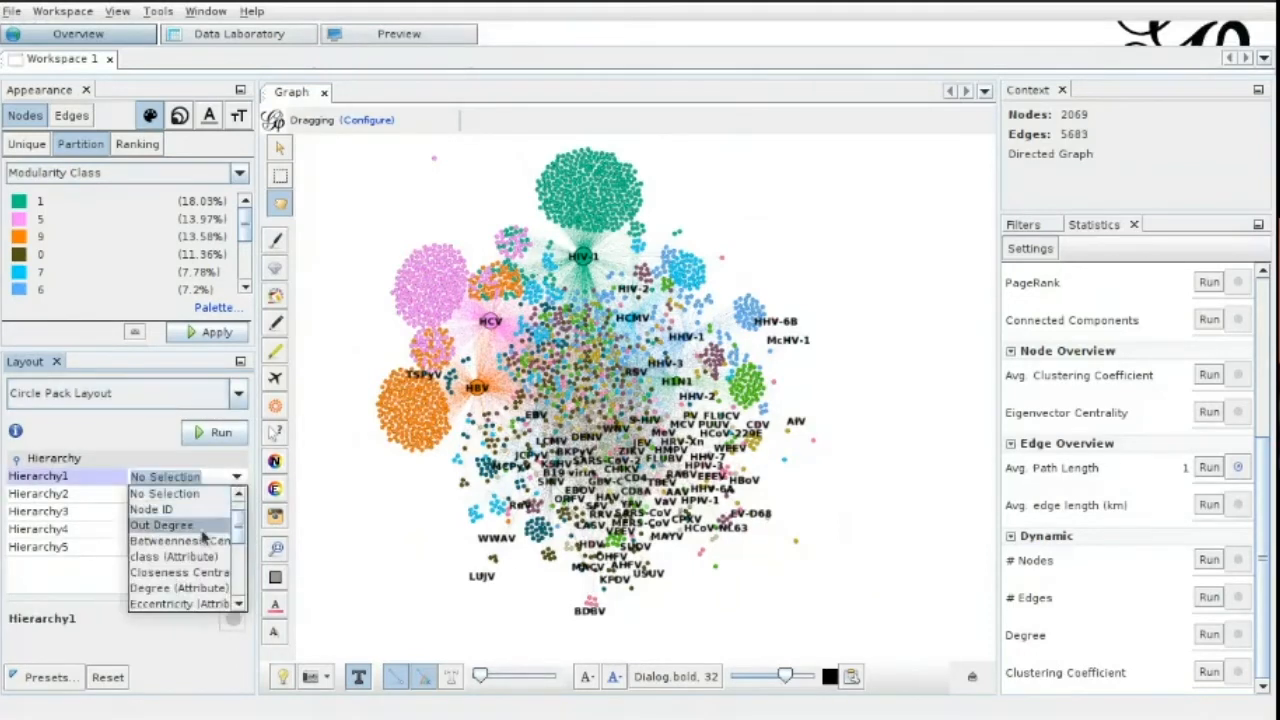
{"action": "scroll", "coordinate": [183, 600], "scroll_direction": "down", "scroll_amount": 2}
{"action": "scroll", "coordinate": [175, 571], "scroll_direction": "down", "scroll_amount": 2}
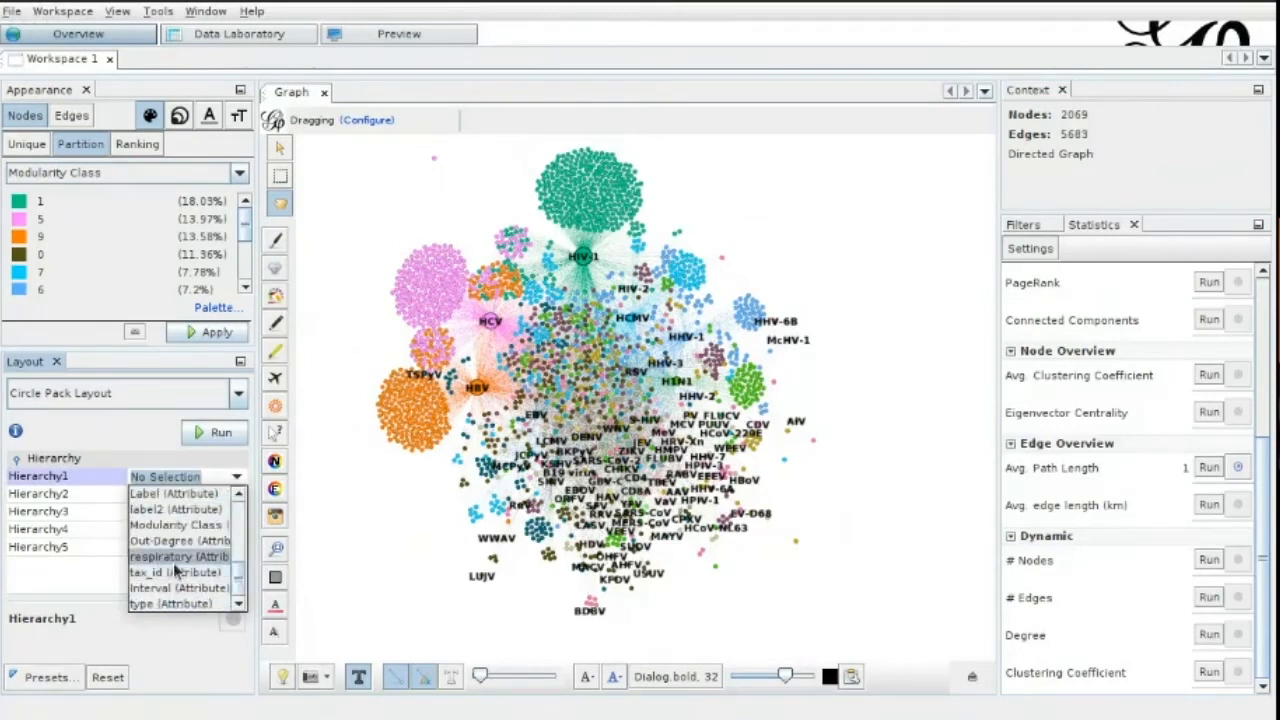
{"action": "left_click", "coordinate": [175, 525]}
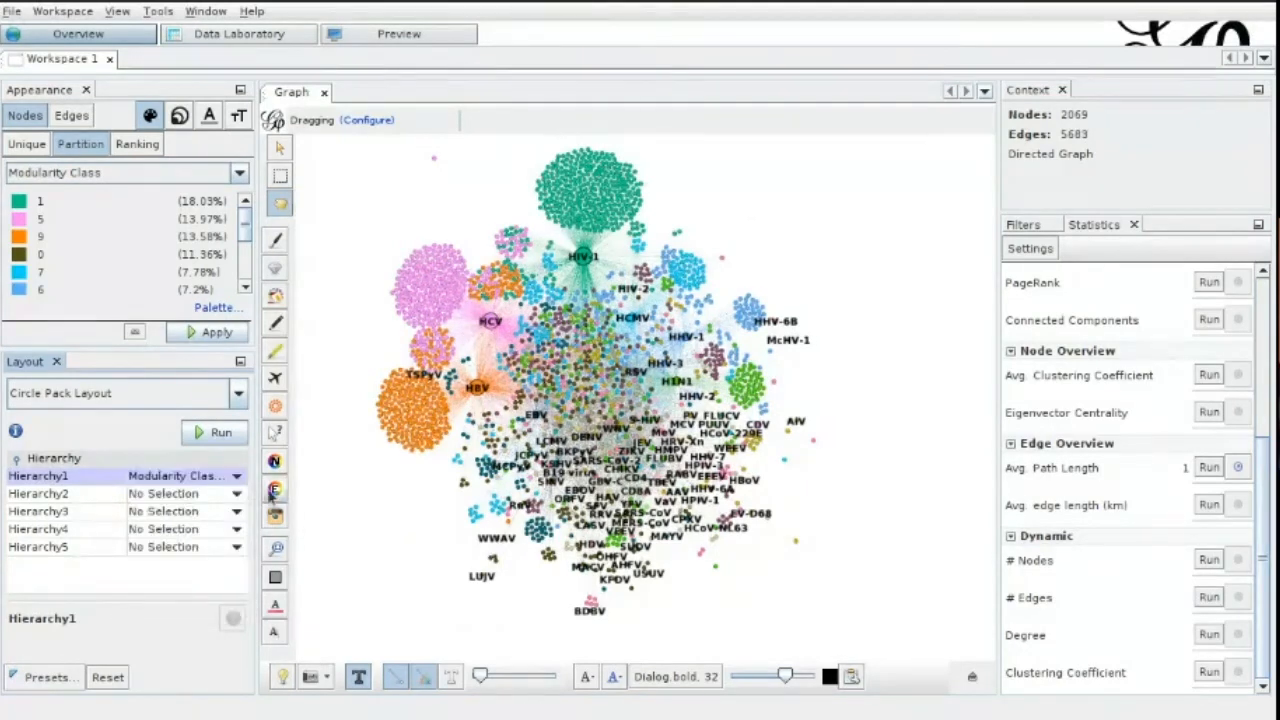
Set Hierarchy2 of the Circle Pack Layout to Degree (Attribute), run the layout and centre the packed graph.
{"action": "left_click", "coordinate": [236, 496]}
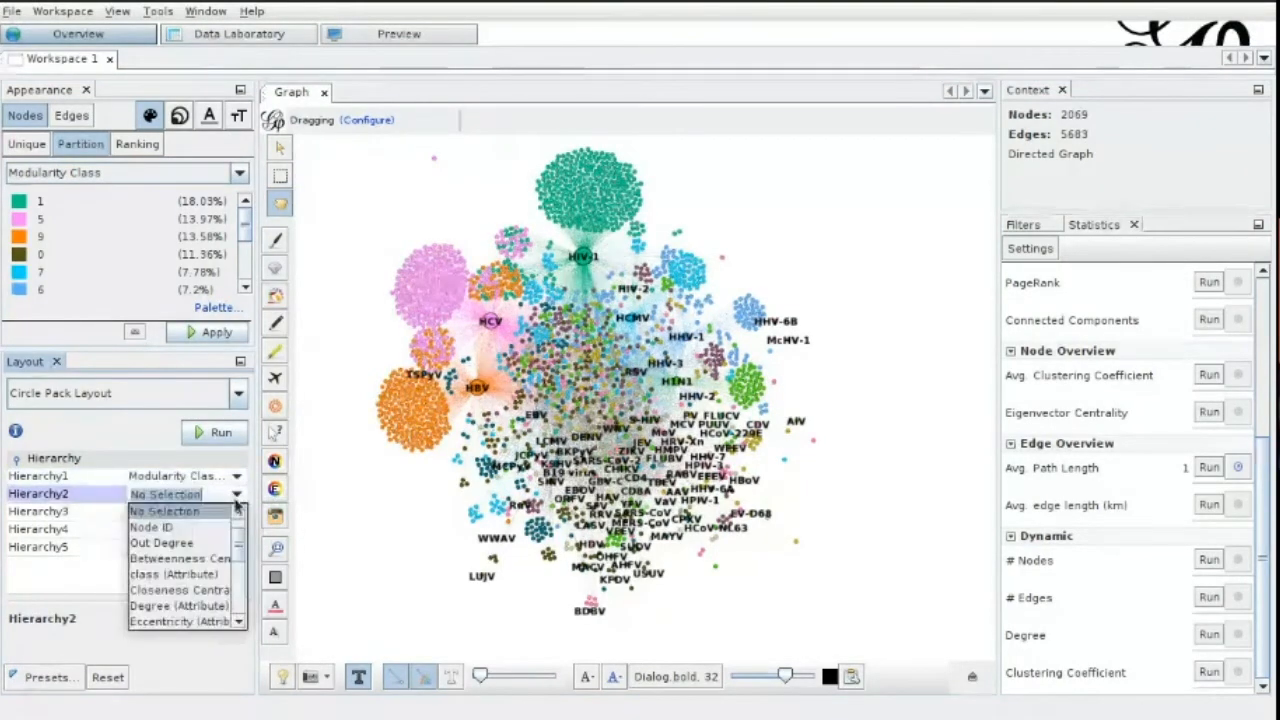
{"action": "left_click", "coordinate": [180, 605]}
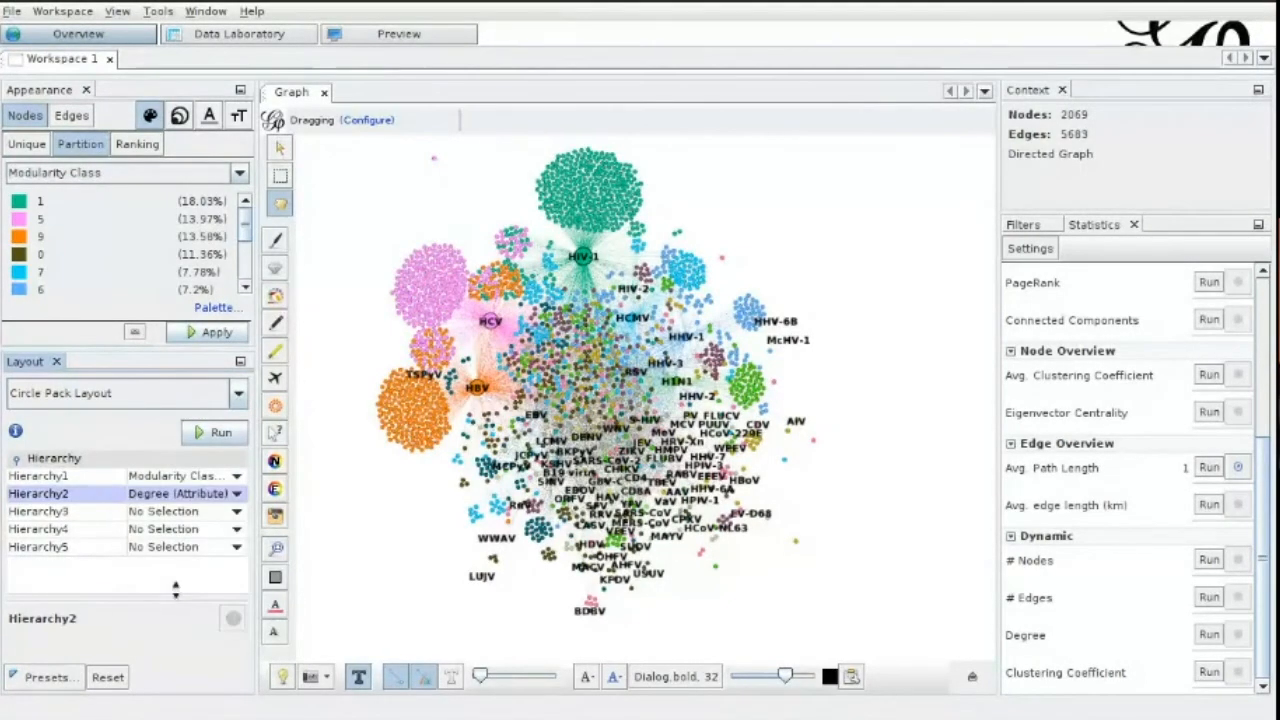
{"action": "left_click", "coordinate": [212, 432]}
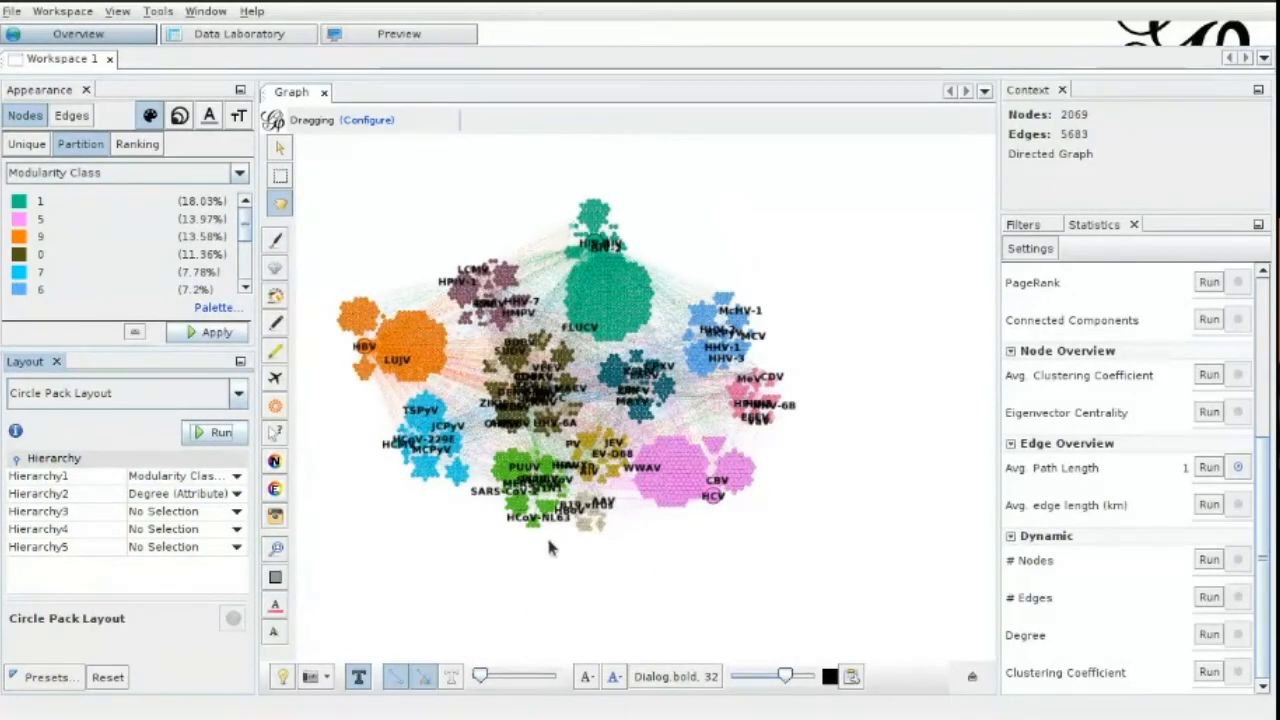
{"action": "left_click_drag", "start_coordinate": [549, 540], "coordinate": [569, 546]}
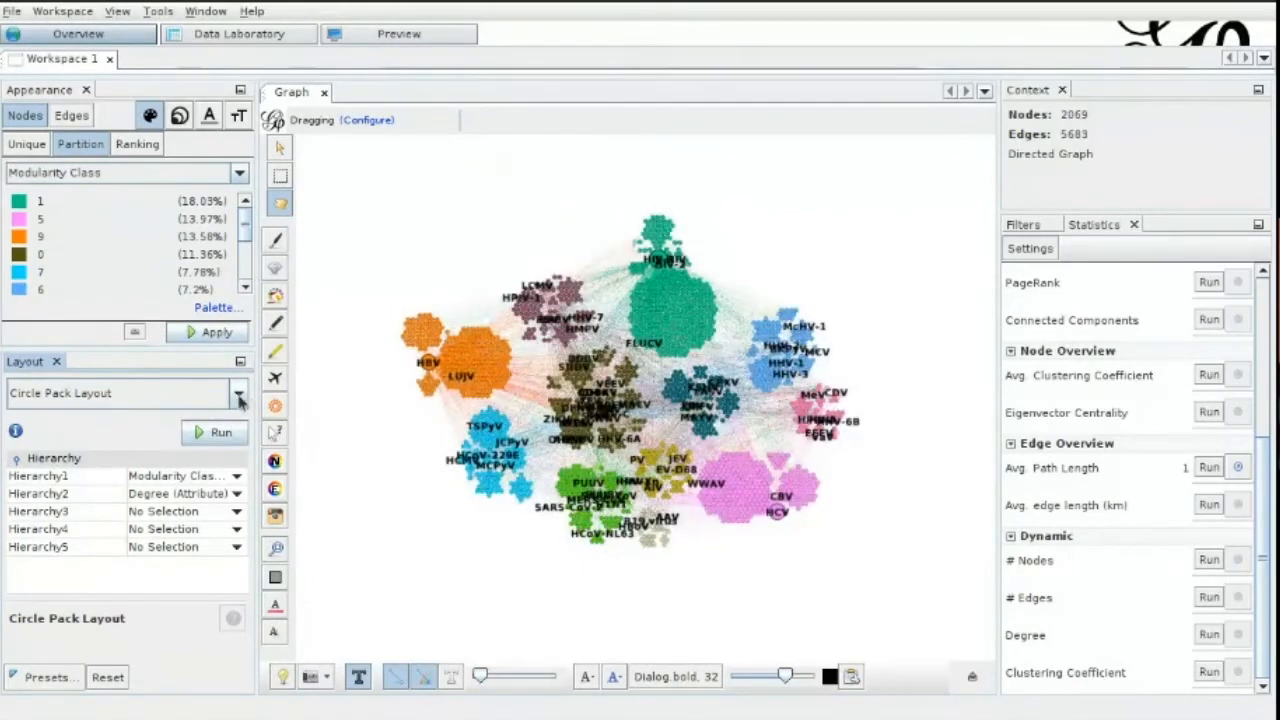
Run the Expansion layout once with scale factor 1.2 to spread the packed clusters apart.
{"action": "left_click", "coordinate": [240, 393]}
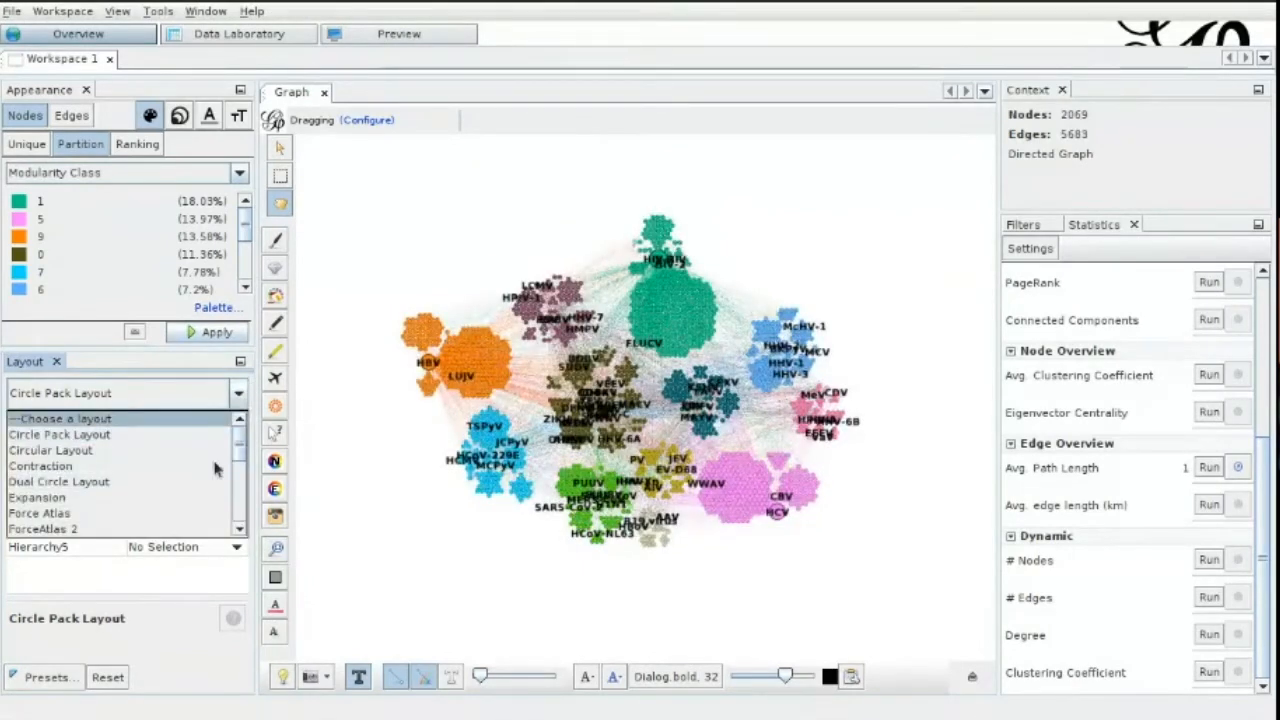
{"action": "scroll", "coordinate": [120, 470], "scroll_direction": "down", "scroll_amount": 1}
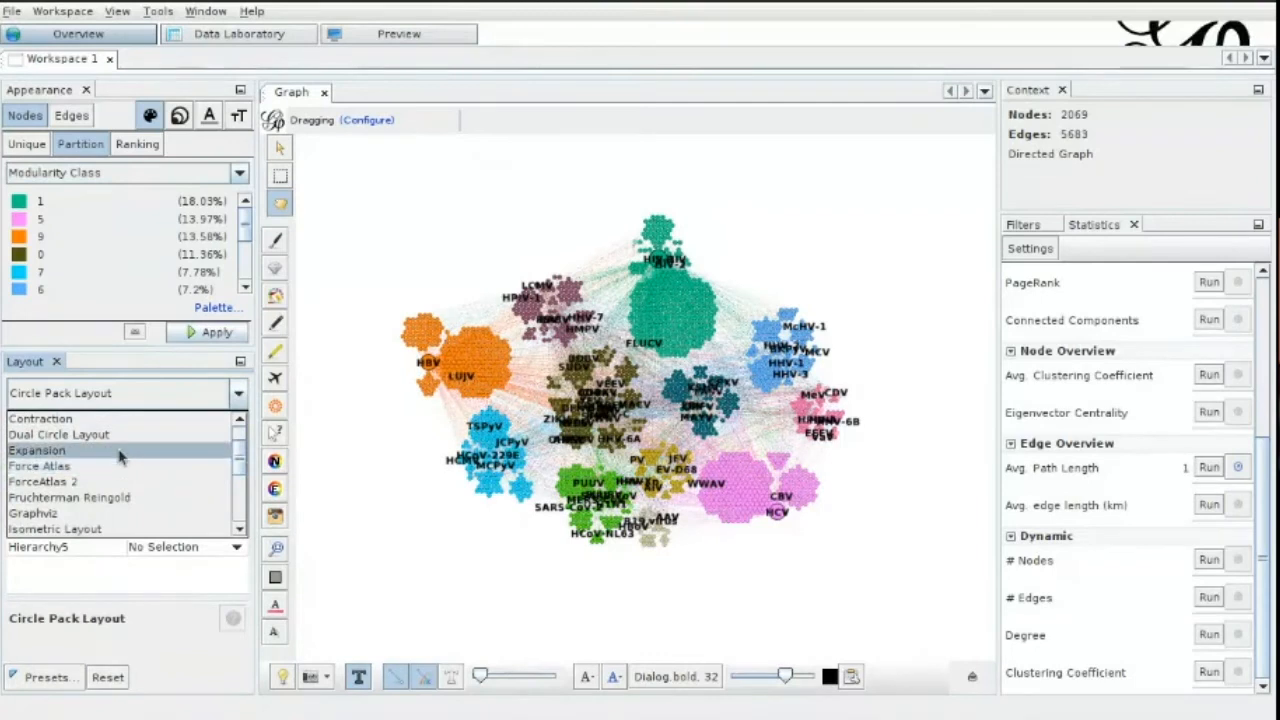
{"action": "left_click", "coordinate": [120, 451]}
{"action": "left_click", "coordinate": [212, 432]}
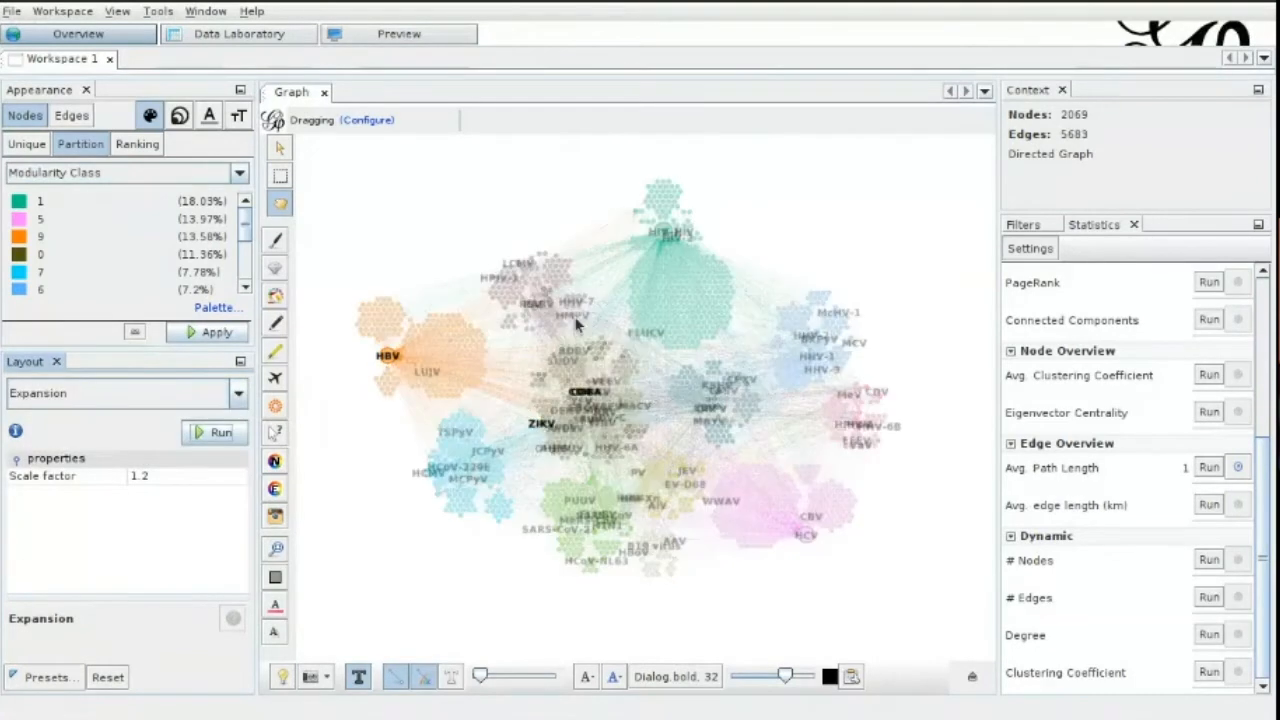
Run the Label Adjust layout at speed 1.0, with node size included, to separate overlapping labels in the packed clusters.
{"action": "left_click", "coordinate": [238, 395]}
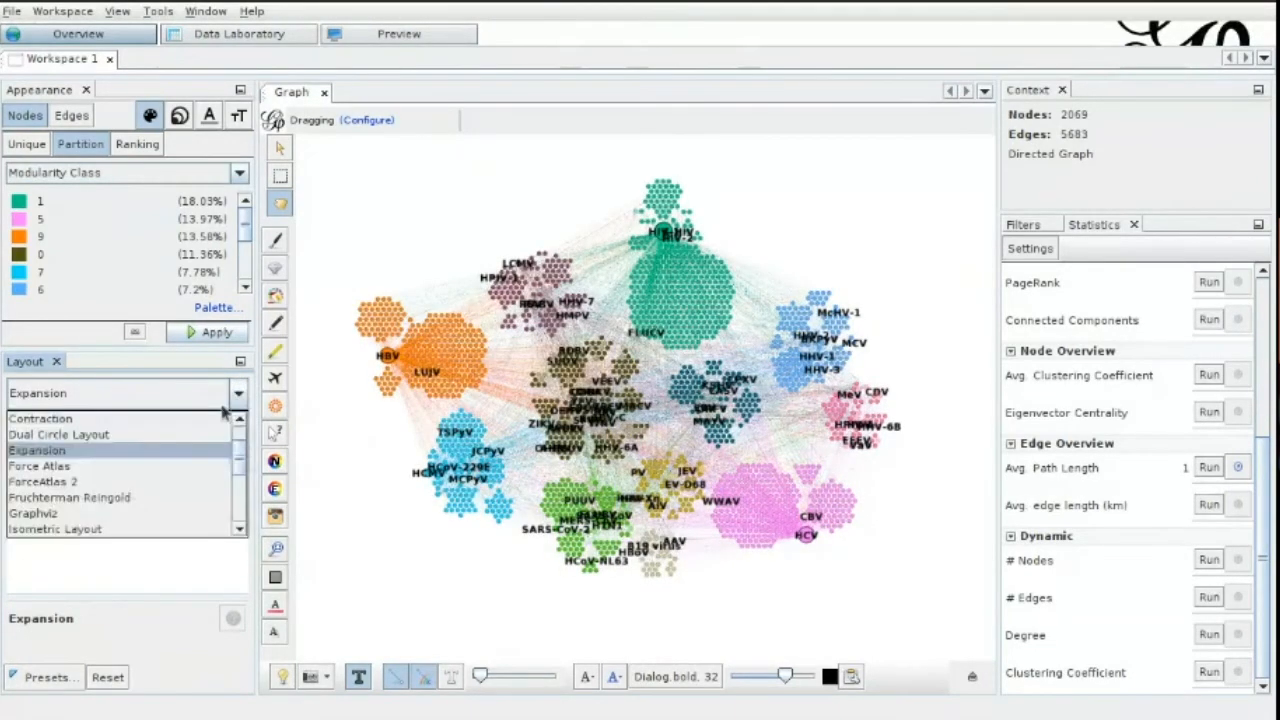
{"action": "scroll", "coordinate": [152, 497], "scroll_direction": "up", "scroll_amount": 1}
{"action": "scroll", "coordinate": [152, 496], "scroll_direction": "down", "scroll_amount": 1}
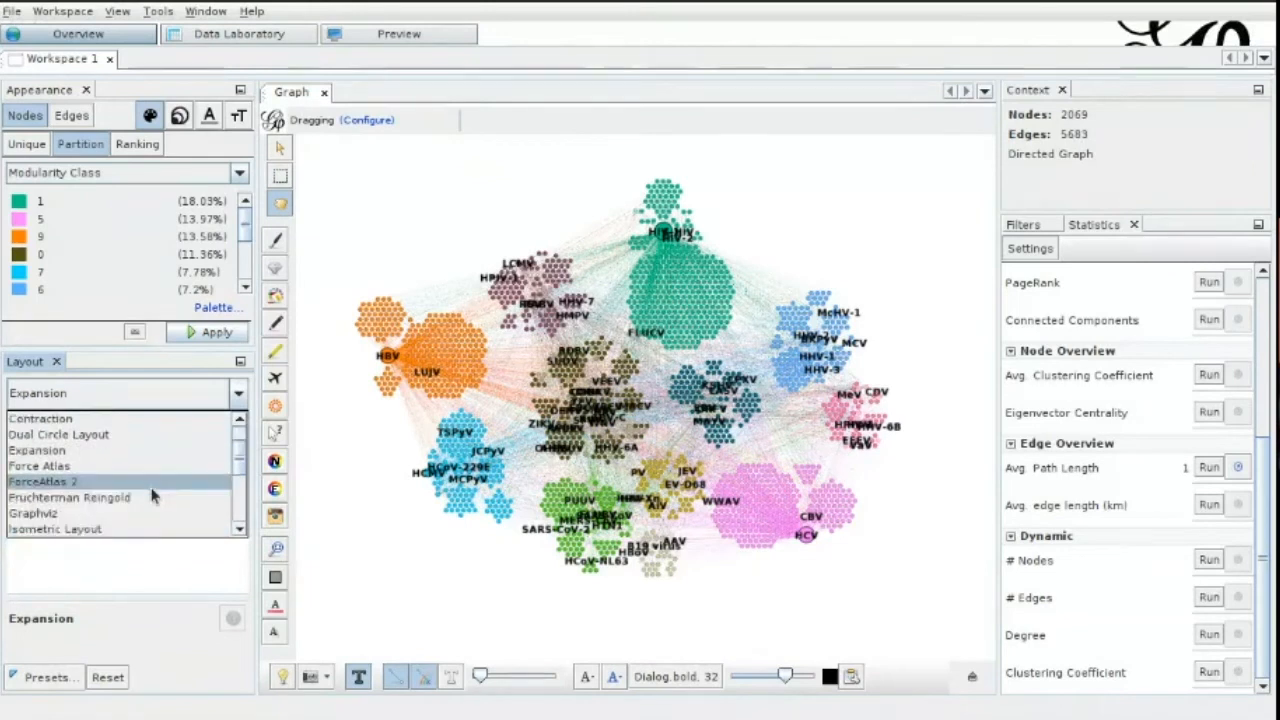
{"action": "scroll", "coordinate": [152, 496], "scroll_direction": "up", "scroll_amount": 1}
{"action": "scroll", "coordinate": [150, 496], "scroll_direction": "down", "scroll_amount": 2}
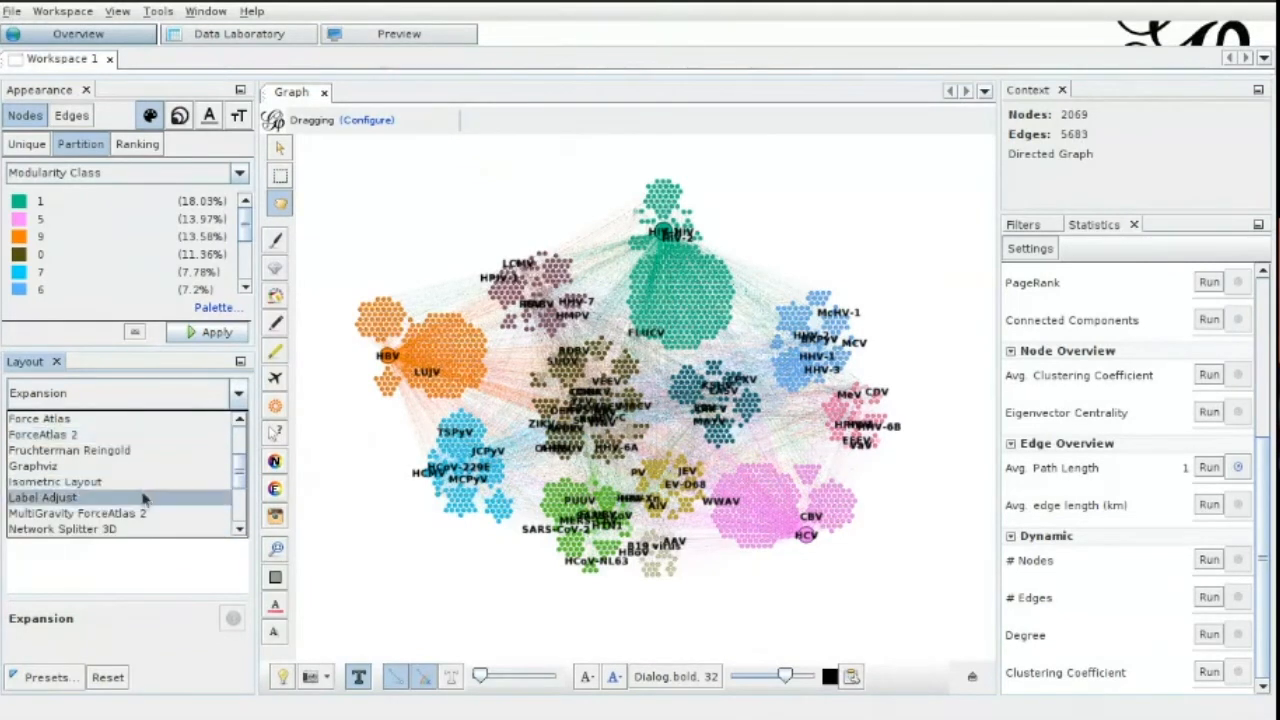
{"action": "left_click", "coordinate": [143, 497]}
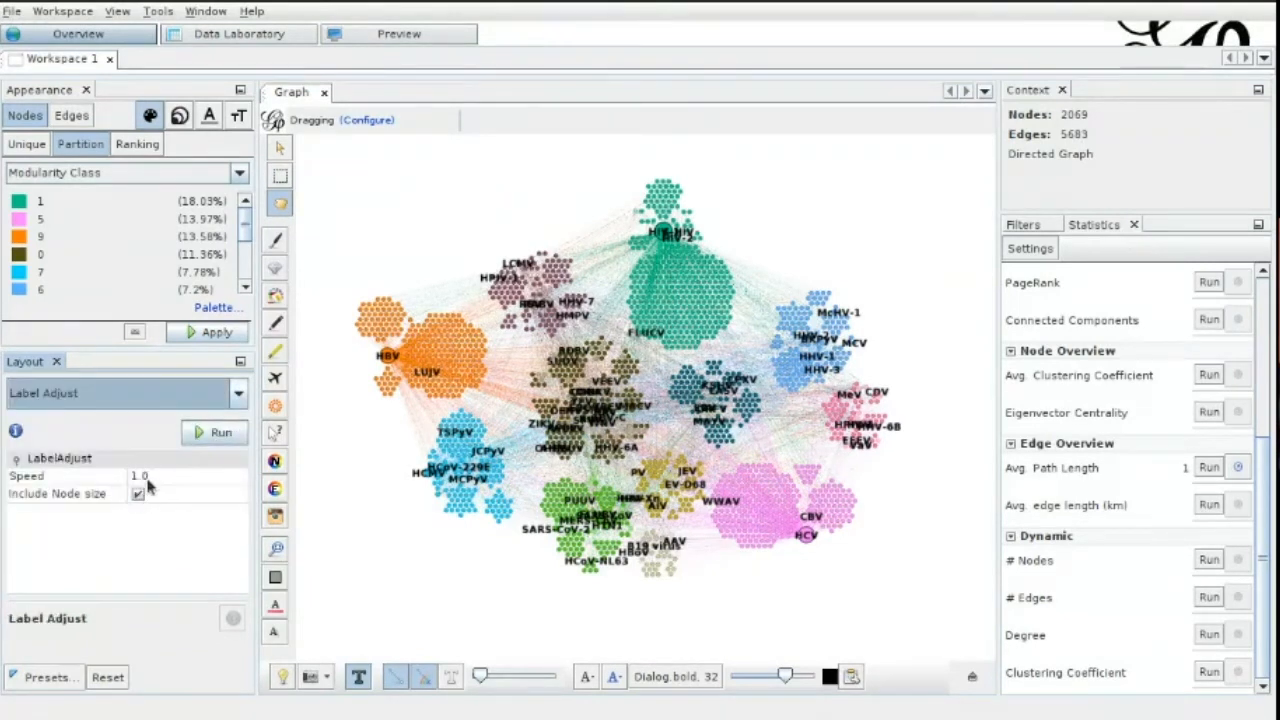
{"action": "left_click", "coordinate": [215, 433]}
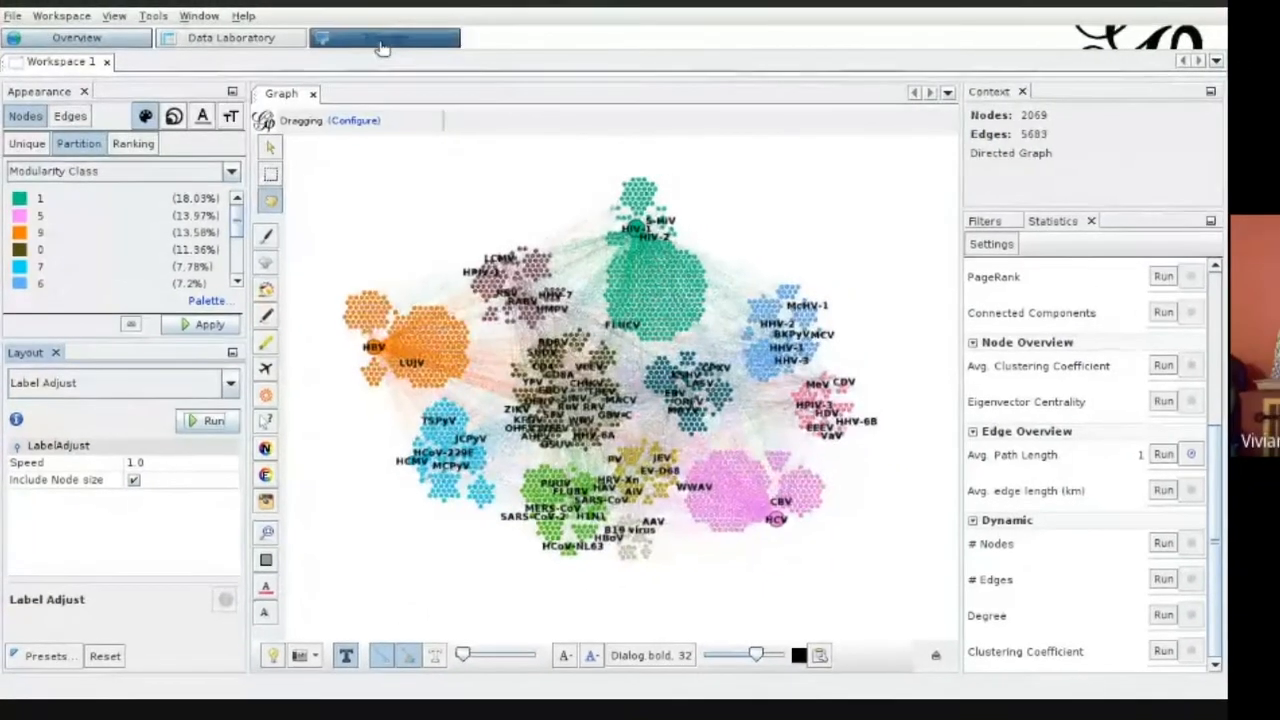
Render the circle-packed graph in the preview and compare it with the overview graph.
{"action": "left_click", "coordinate": [381, 48]}
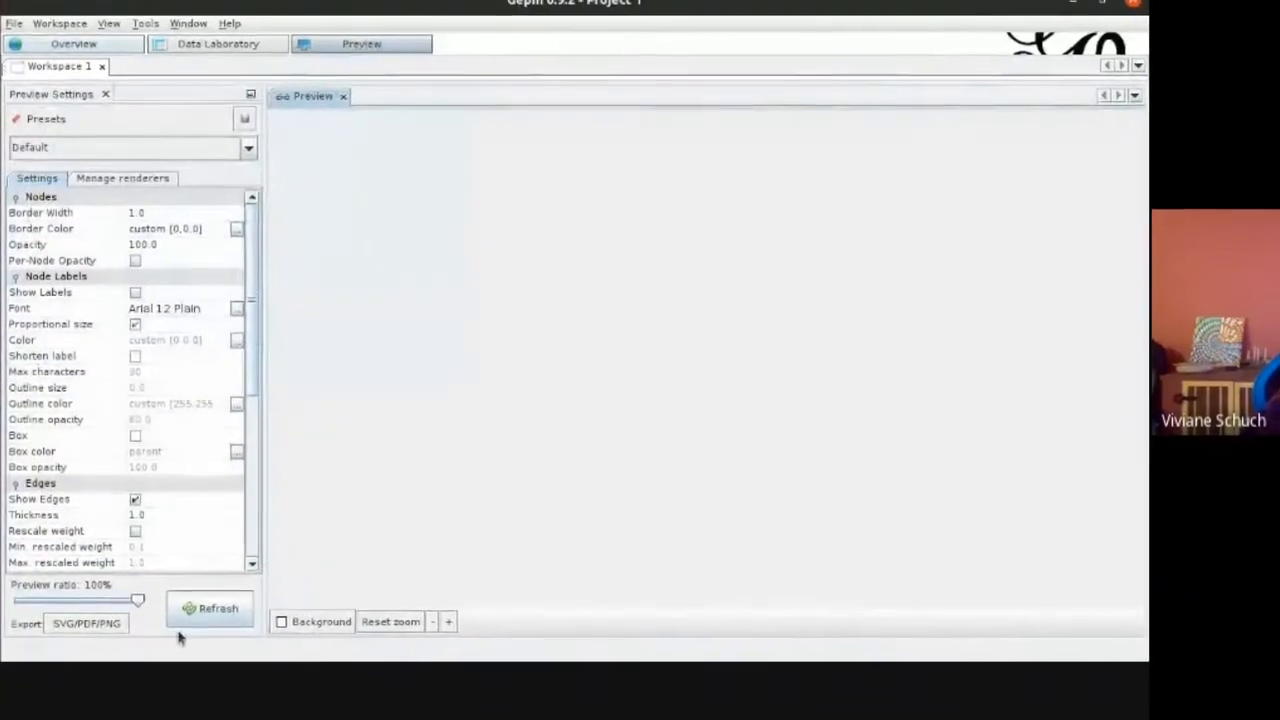
{"action": "left_click", "coordinate": [205, 598]}
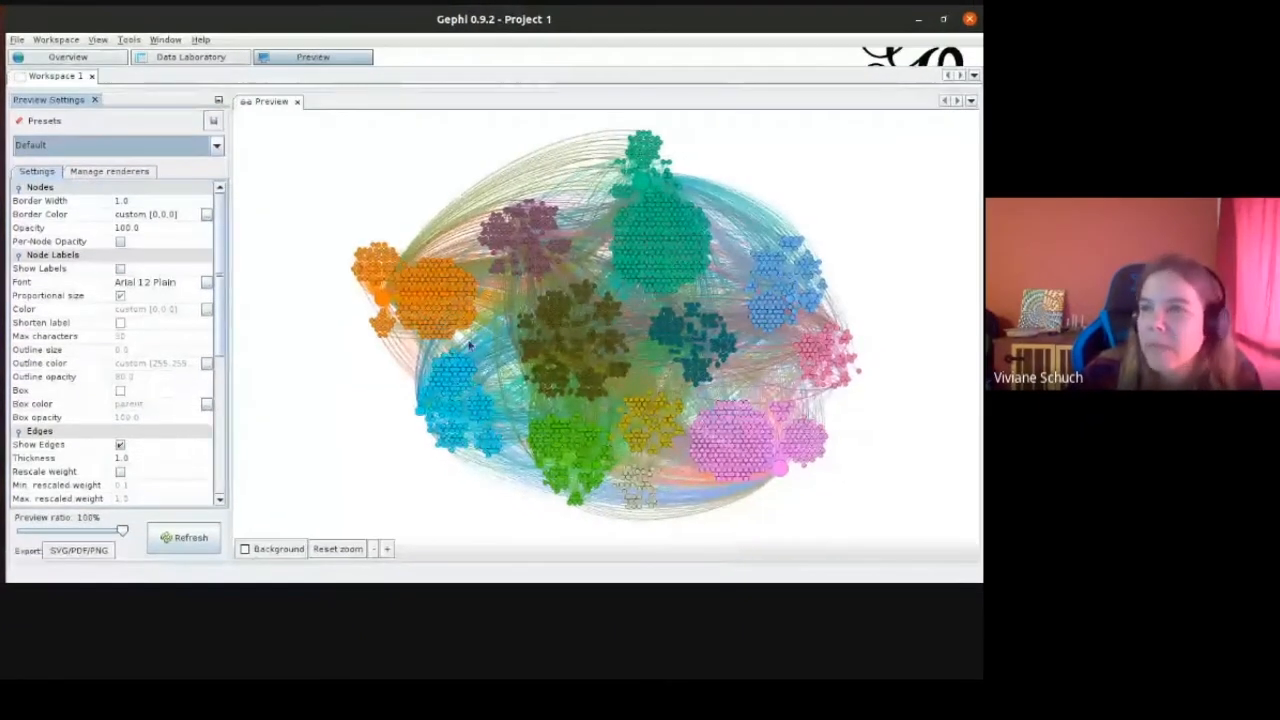
{"action": "left_click", "coordinate": [97, 60]}
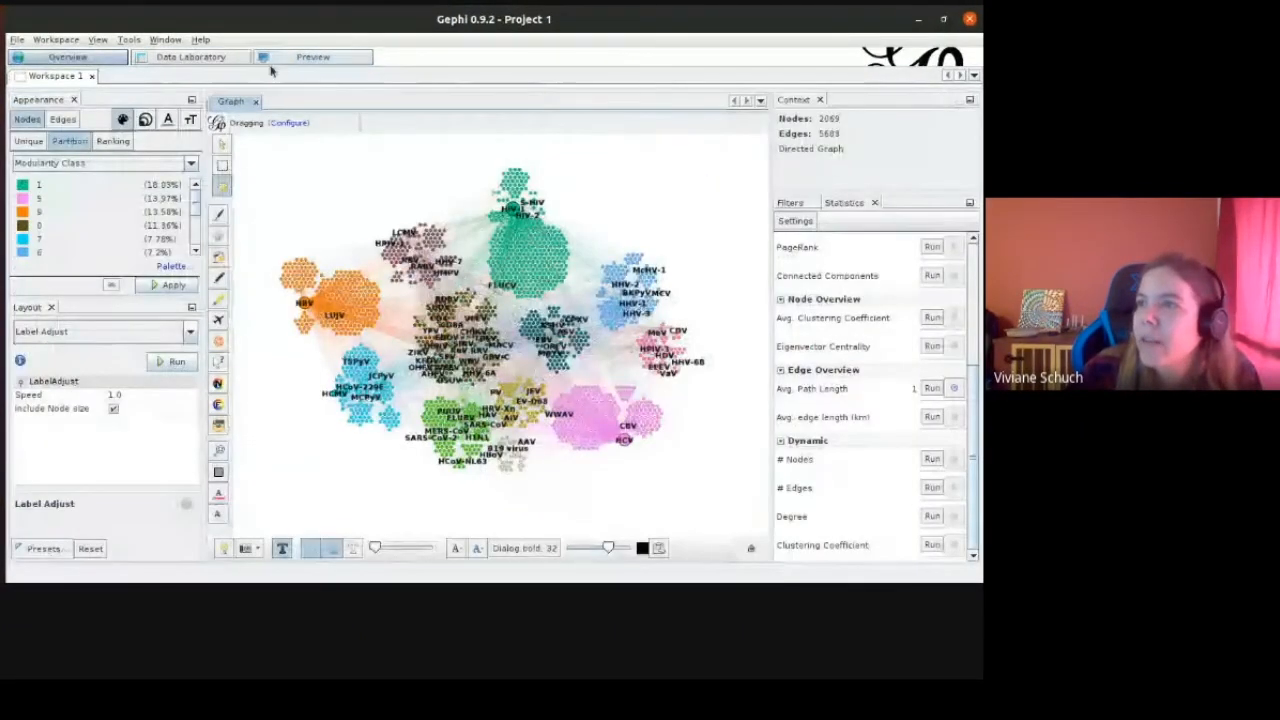
{"action": "left_click", "coordinate": [300, 57]}
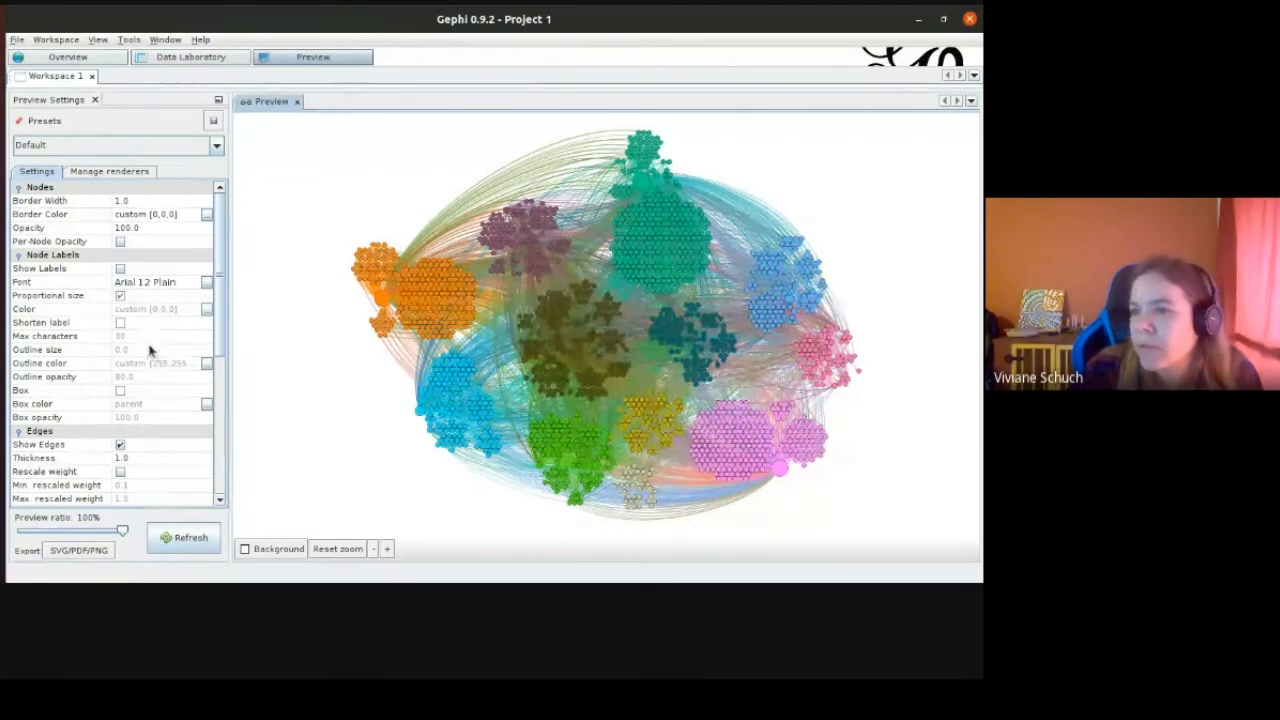
Look through the preview's node, label, edge and arrow settings and its list of renderers.
{"action": "scroll", "coordinate": [149, 349], "scroll_direction": "down", "scroll_amount": 3}
{"action": "scroll", "coordinate": [106, 446], "scroll_direction": "down", "scroll_amount": 1}
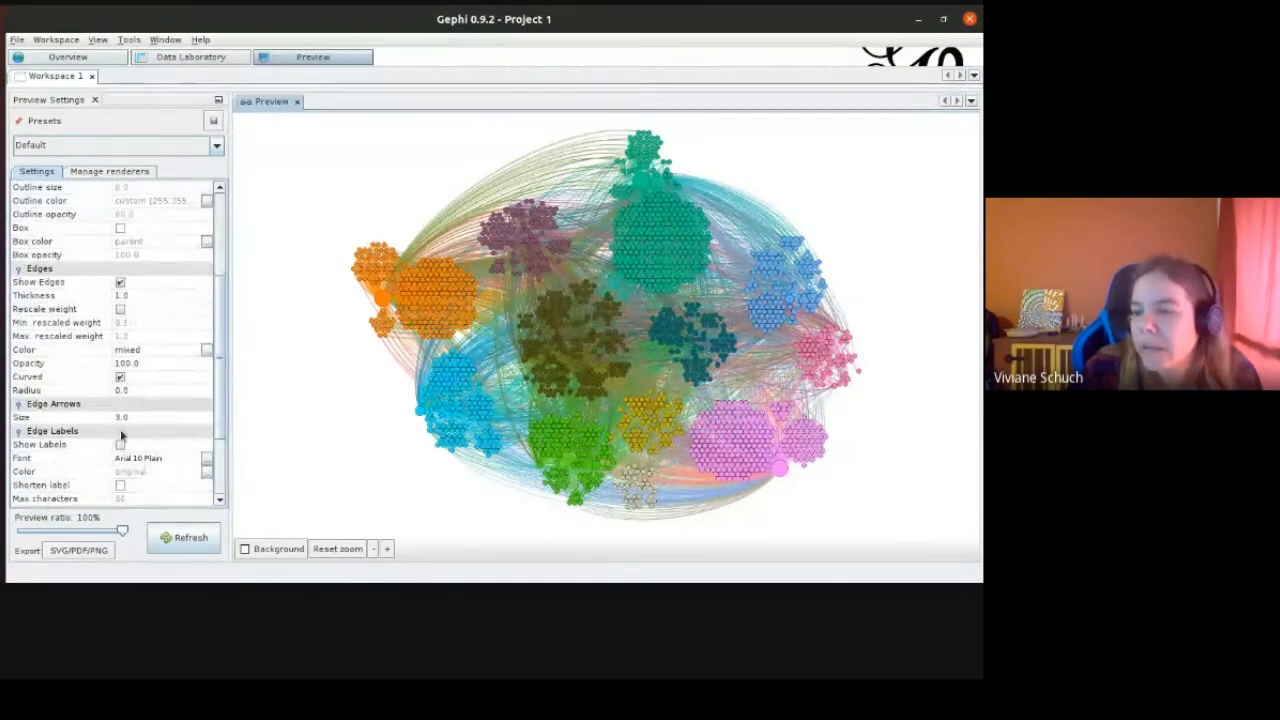
{"action": "scroll", "coordinate": [110, 438], "scroll_direction": "down", "scroll_amount": 3}
{"action": "scroll", "coordinate": [106, 428], "scroll_direction": "up", "scroll_amount": 7}
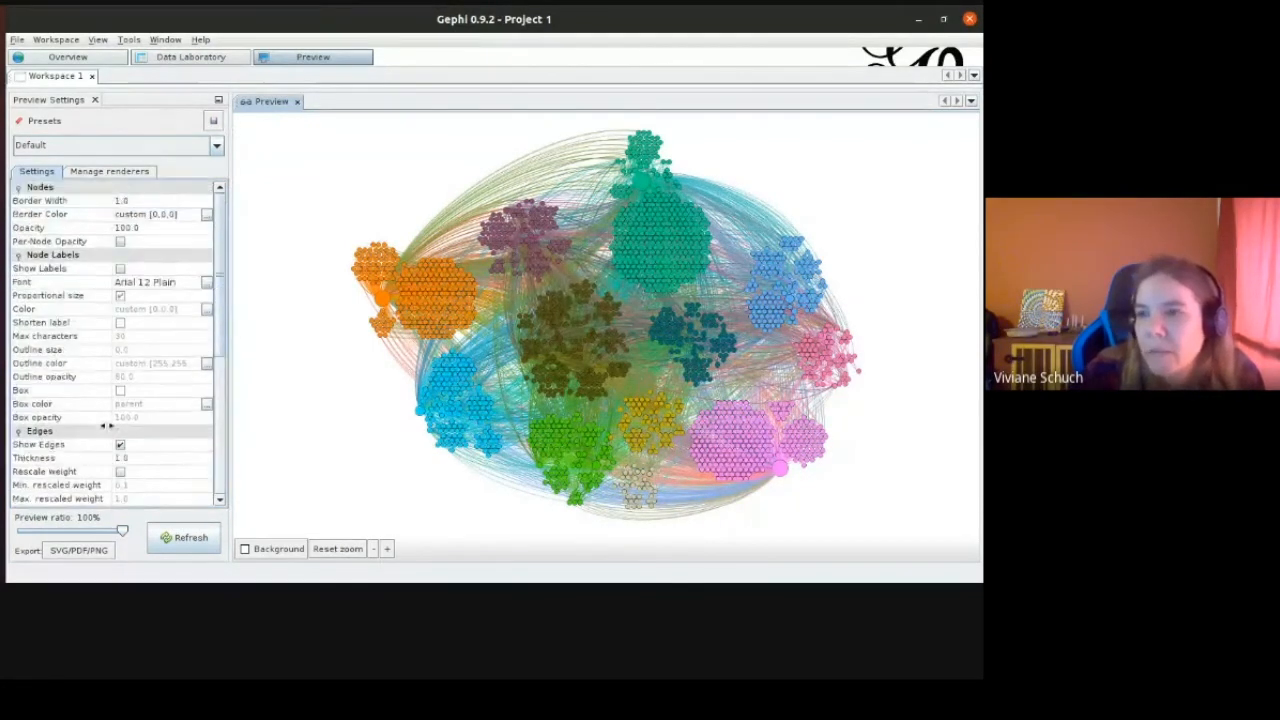
{"action": "left_click", "coordinate": [90, 171]}
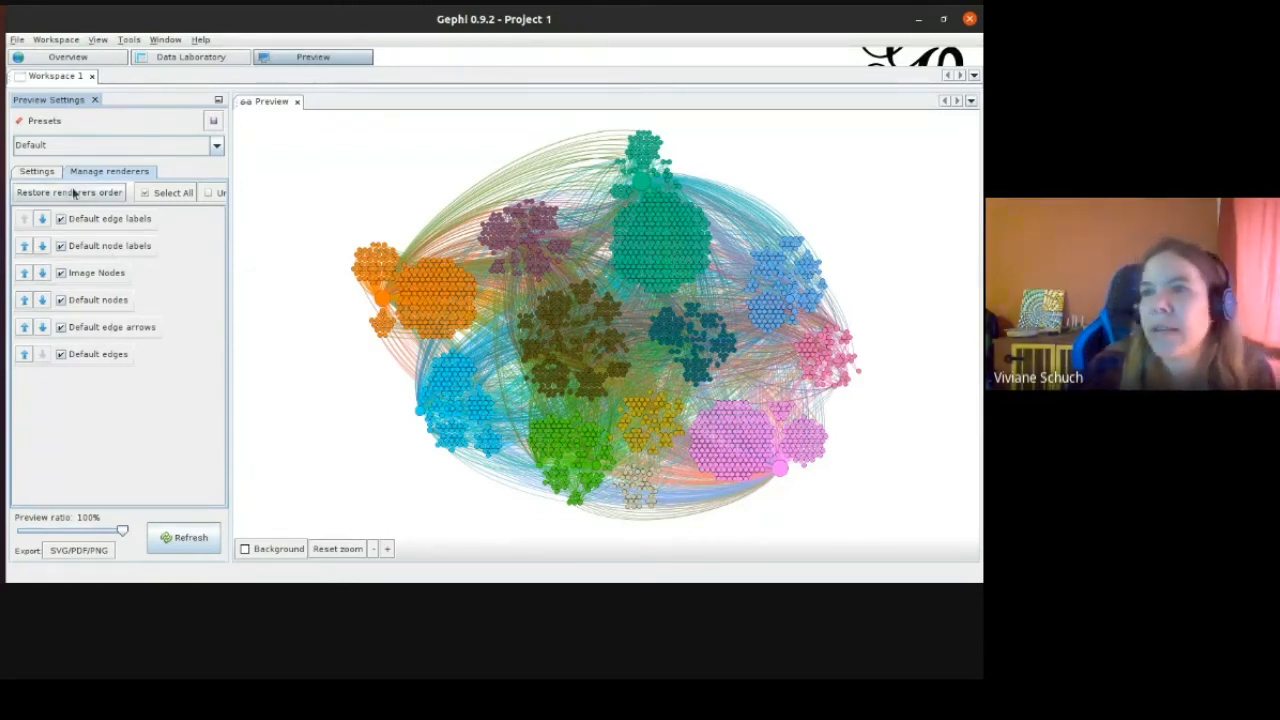
{"action": "left_click", "coordinate": [43, 172]}
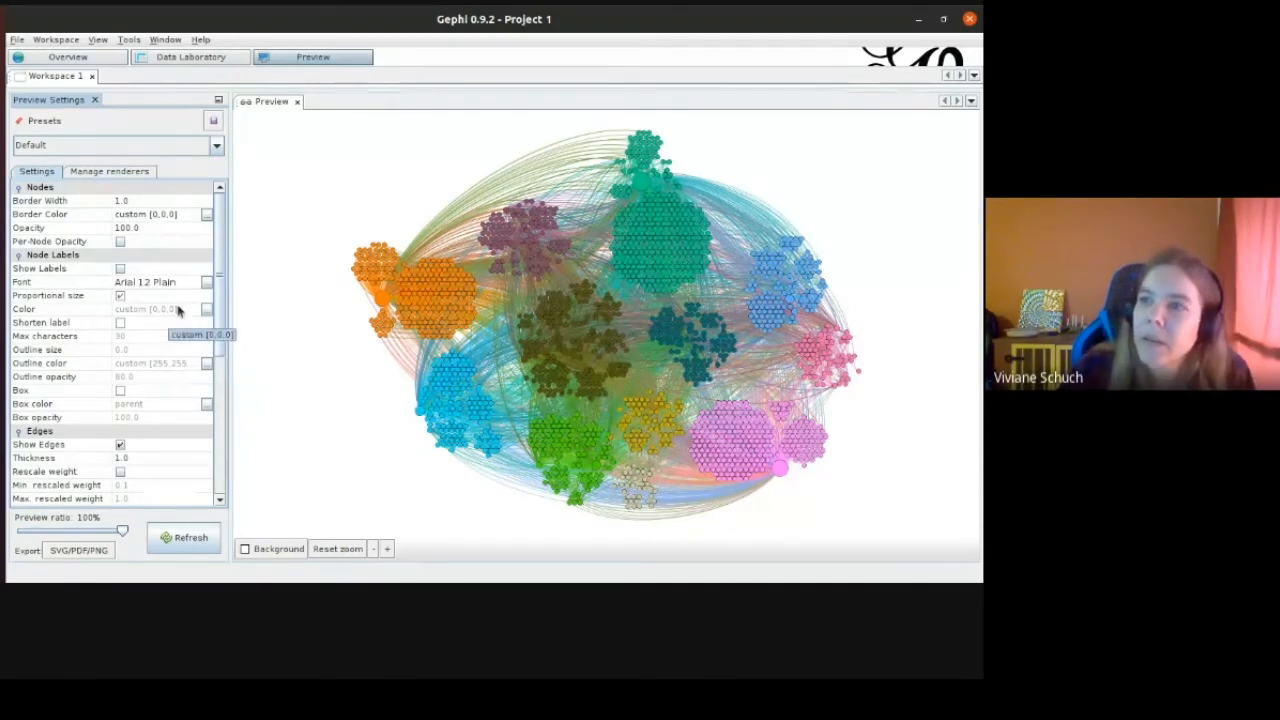
Set the node border width to 0 in the preview settings and refresh the rendering.
{"action": "left_click", "coordinate": [122, 203]}
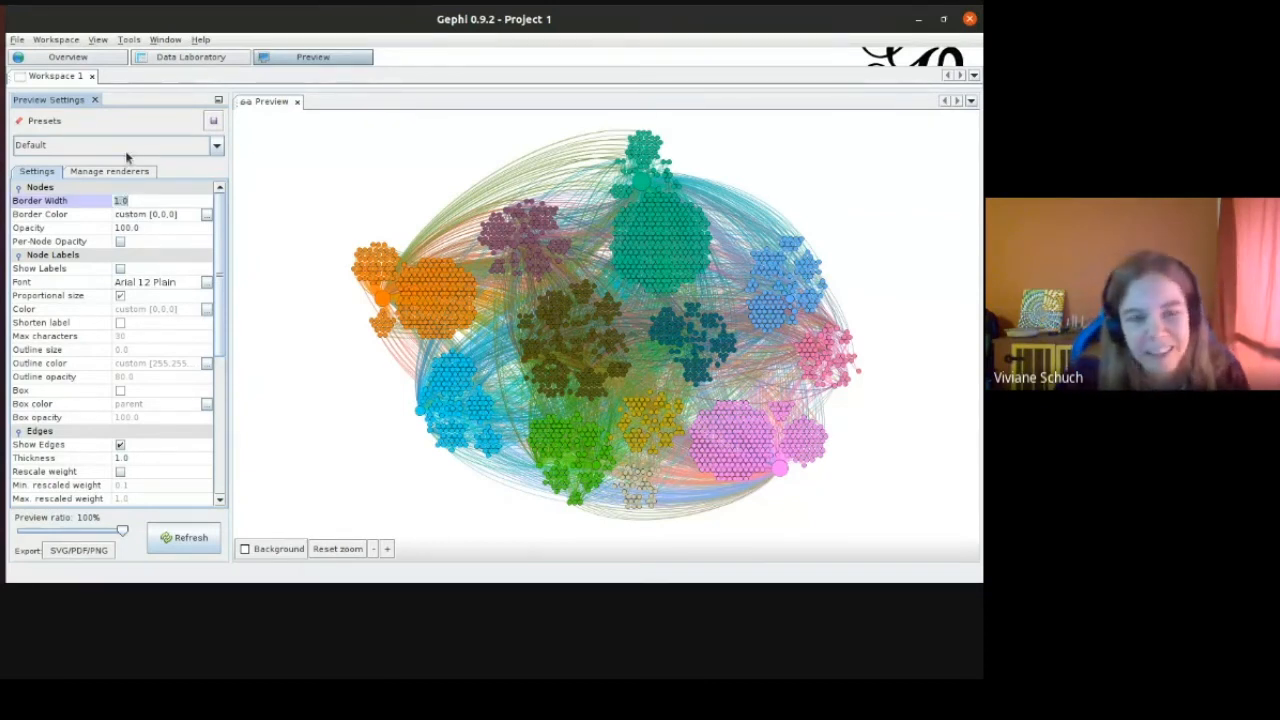
{"action": "type", "text": "0"}
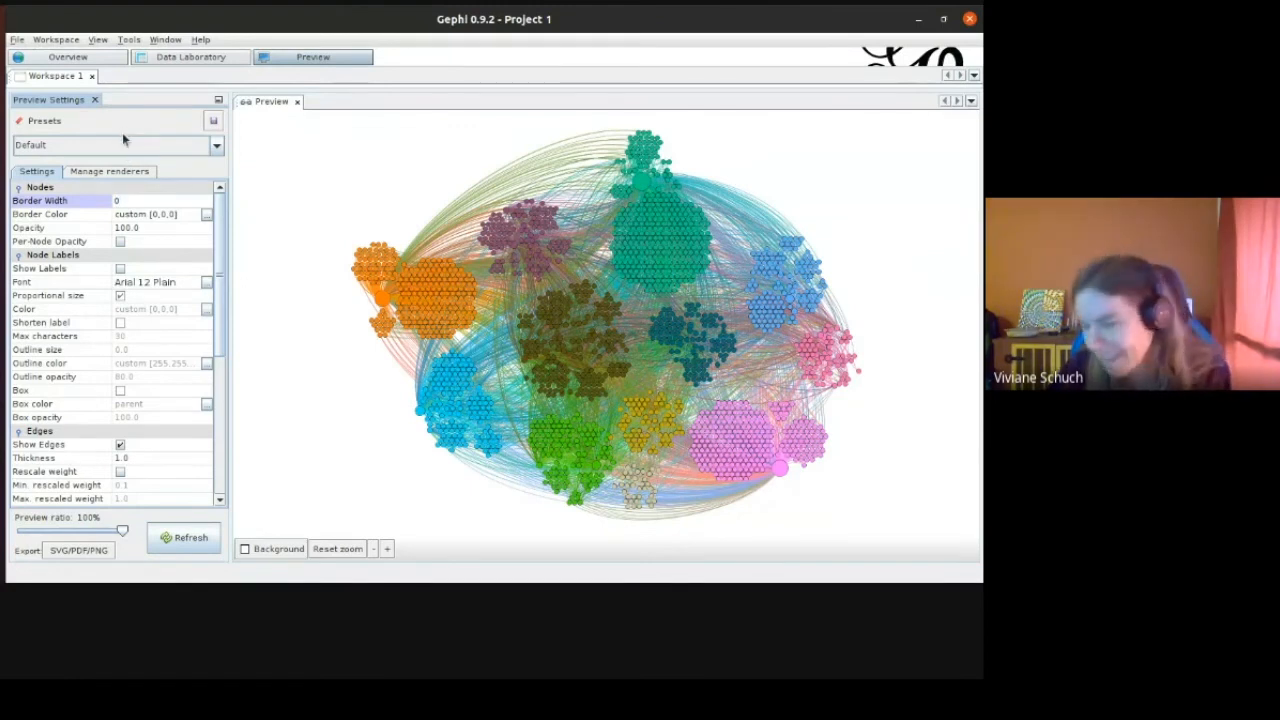
{"action": "key", "text": "Return"}
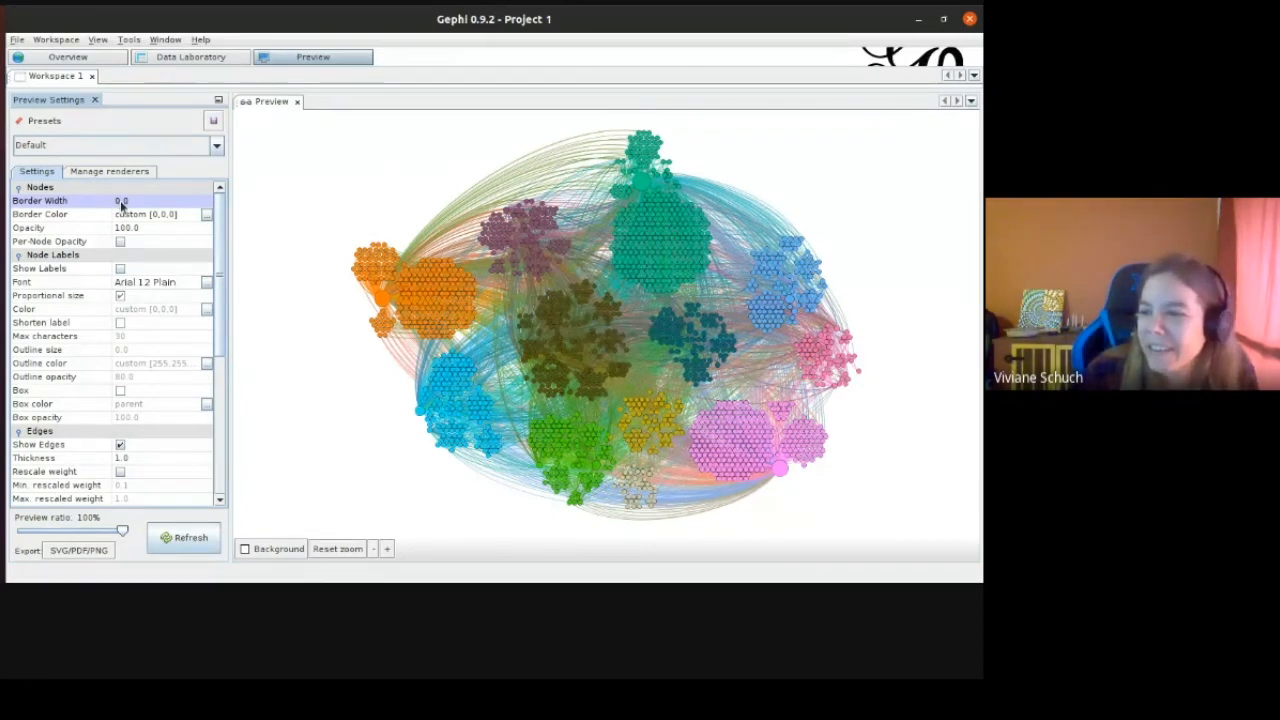
{"action": "left_click", "coordinate": [196, 543]}
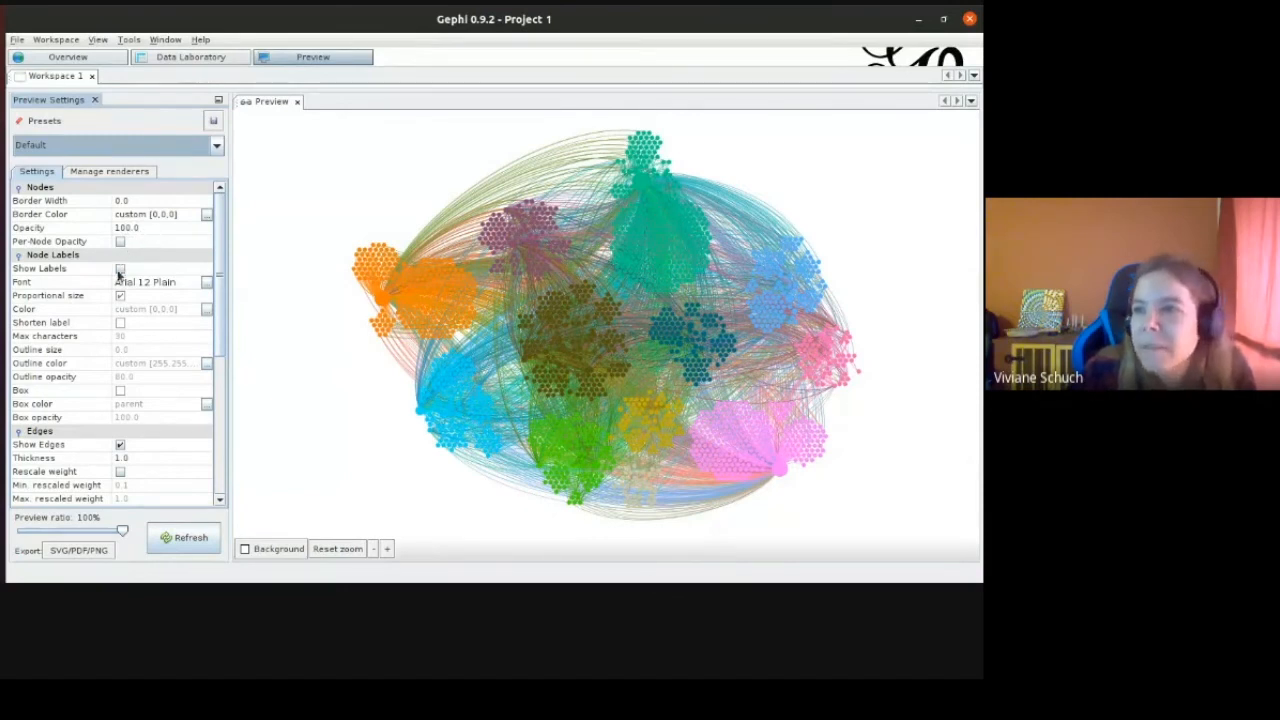
Turn on node labels in the preview settings and refresh the rendering.
{"action": "scroll", "coordinate": [160, 312], "scroll_direction": "down", "scroll_amount": 1}
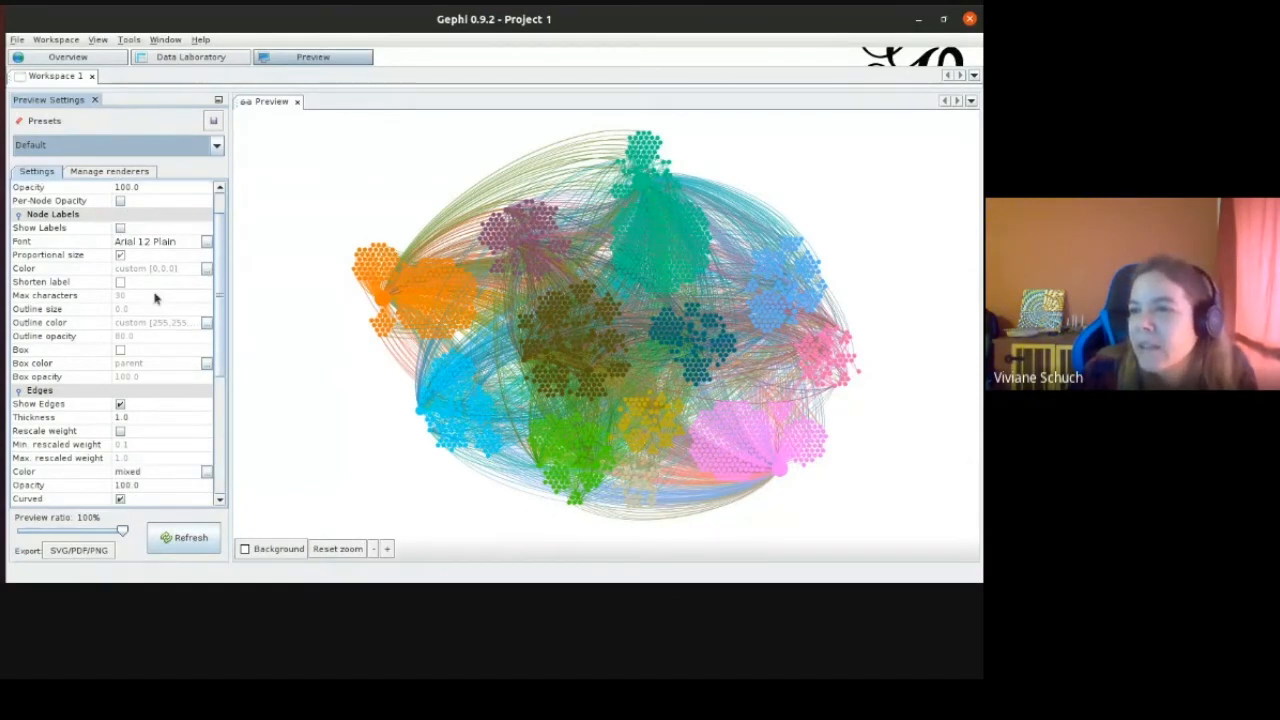
{"action": "left_click", "coordinate": [120, 228]}
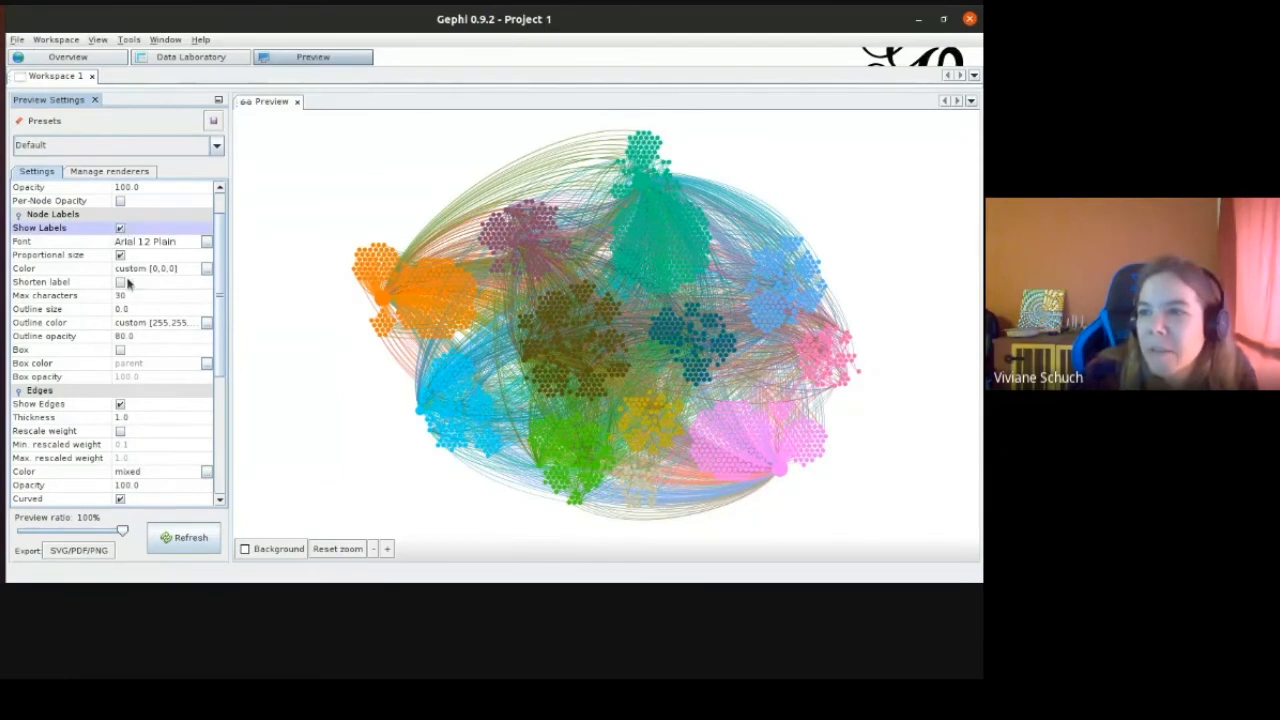
{"action": "left_click", "coordinate": [181, 539]}
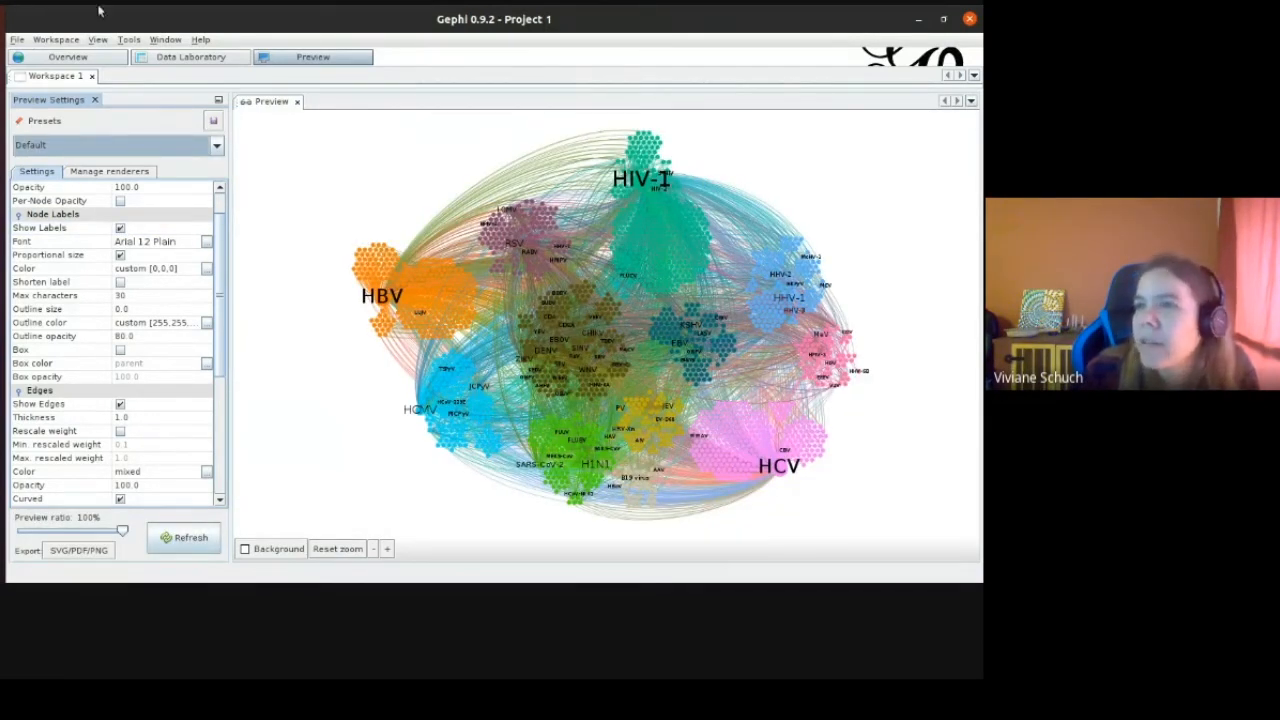
In the overview, rank node label size by Degree with minimum size 2 and maximum size 5, and apply it.
{"action": "left_click", "coordinate": [86, 60]}
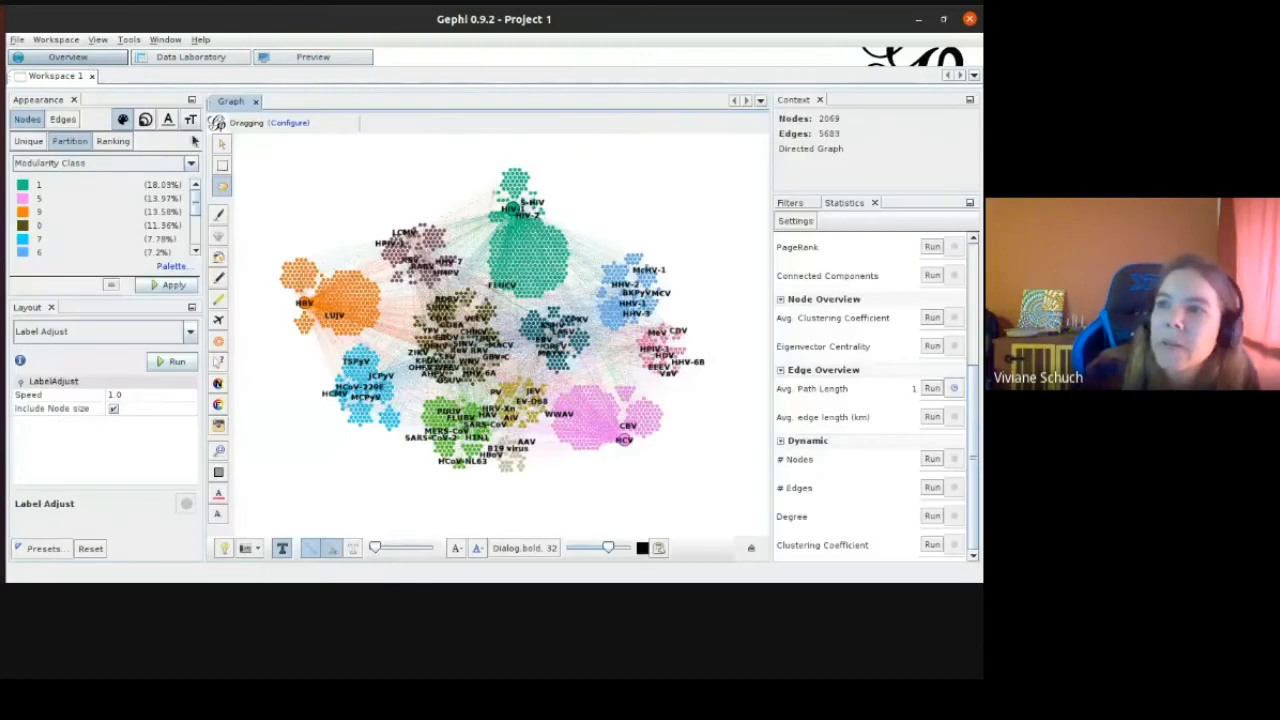
{"action": "left_click", "coordinate": [191, 120]}
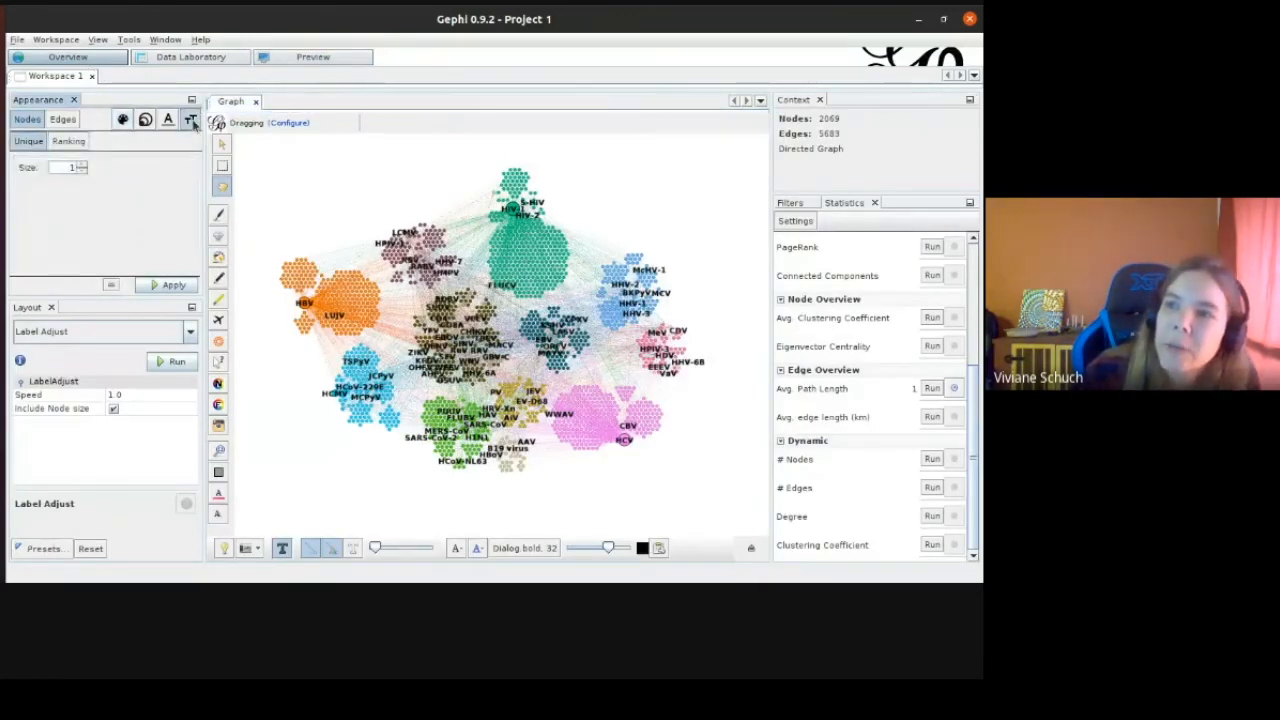
{"action": "left_click", "coordinate": [70, 145]}
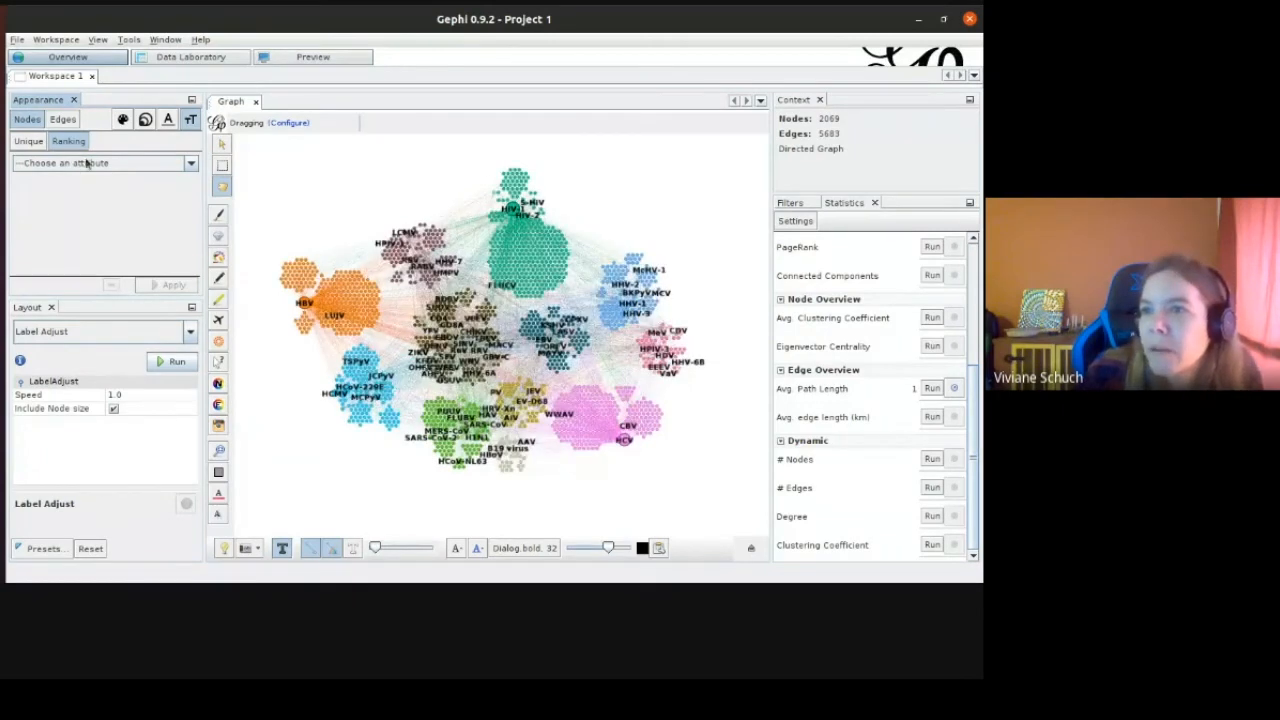
{"action": "left_click", "coordinate": [77, 166]}
{"action": "left_click", "coordinate": [59, 192]}
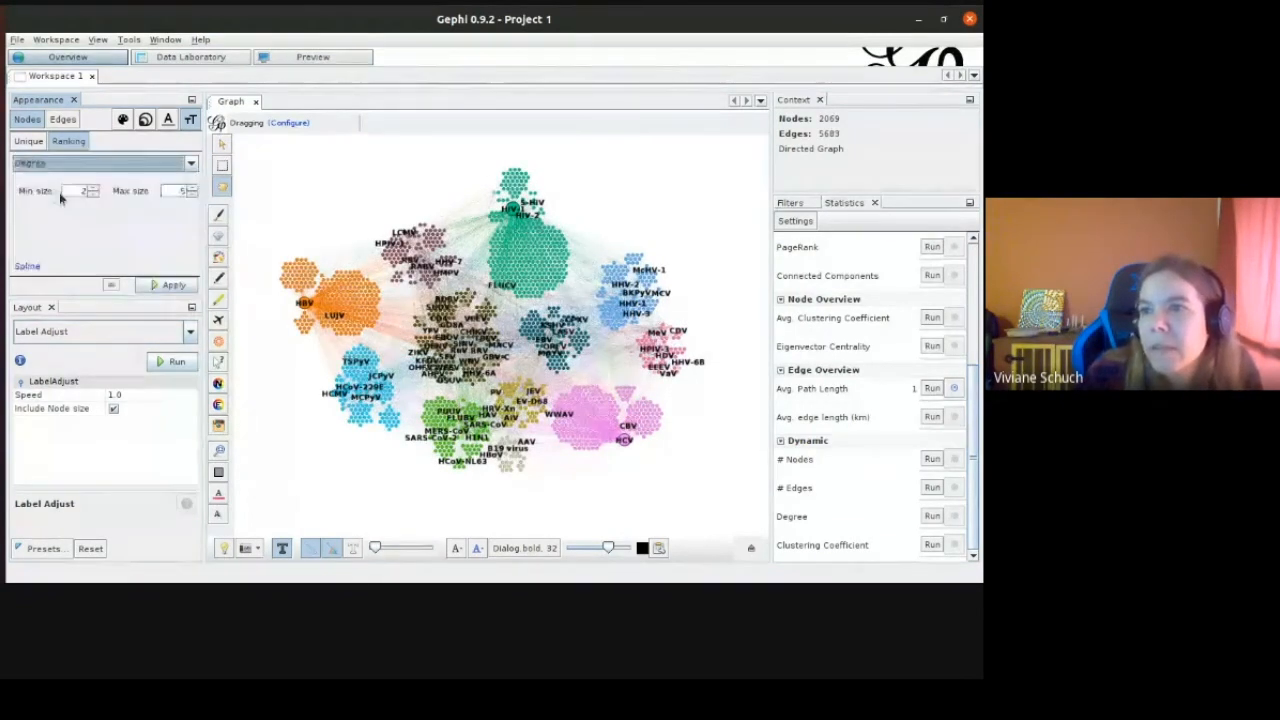
{"action": "left_click", "coordinate": [176, 286]}
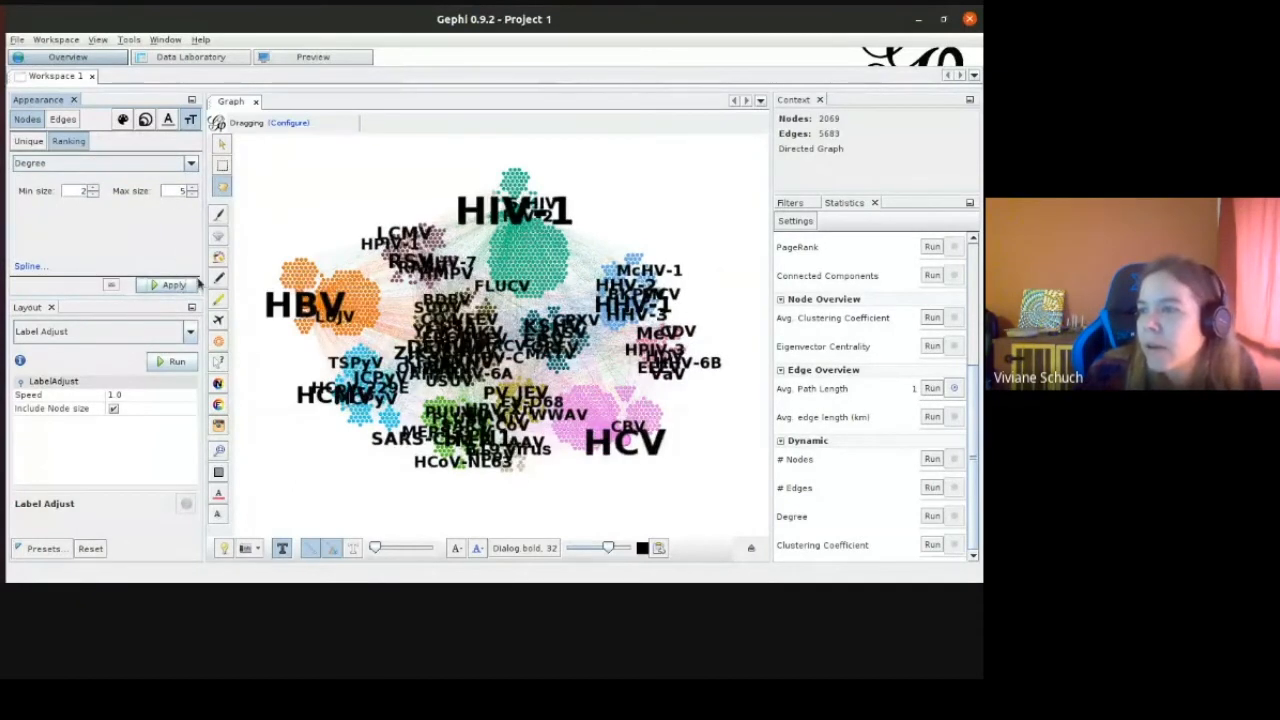
Reduce the overall label scale in the overview graph and rerun the Label Adjust layout to separate overlapping labels.
{"action": "left_click_drag", "start_coordinate": [610, 549], "coordinate": [582, 547]}
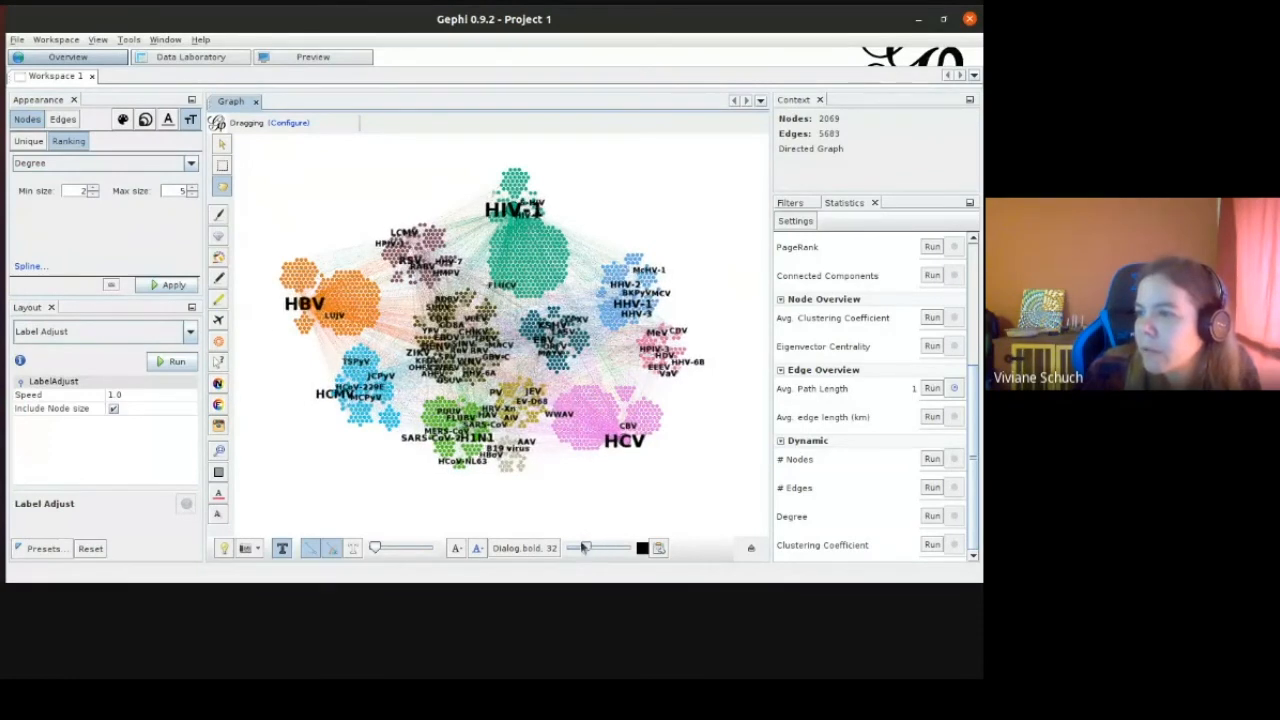
{"action": "left_click", "coordinate": [168, 285]}
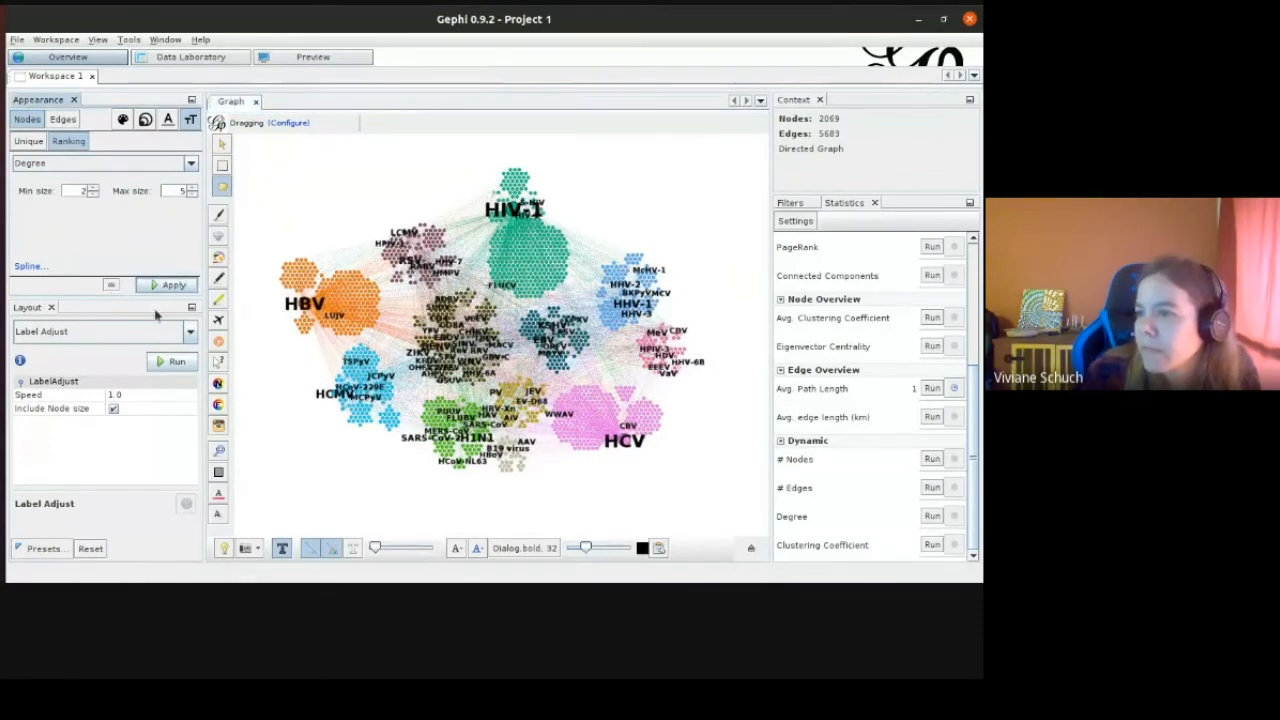
{"action": "left_click", "coordinate": [195, 362]}
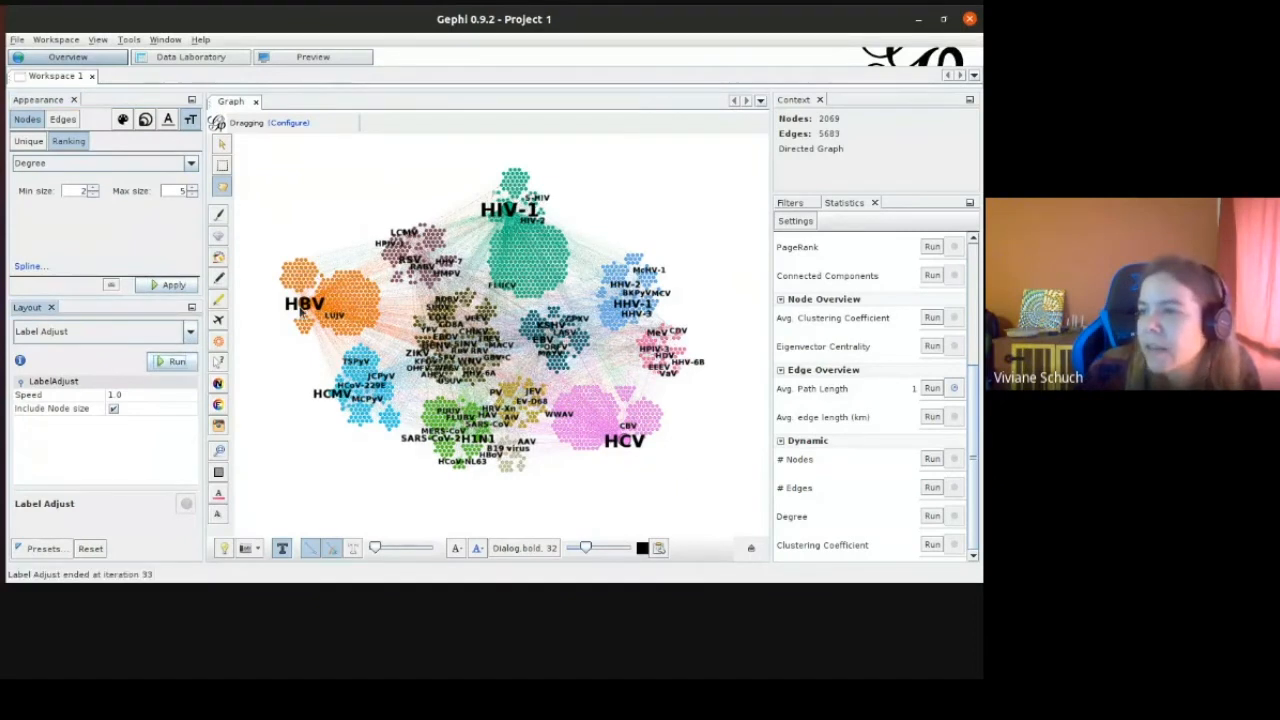
Render the degree-ranked labels in the preview, turn off their proportional size and refresh the rendering.
{"action": "left_click", "coordinate": [298, 58]}
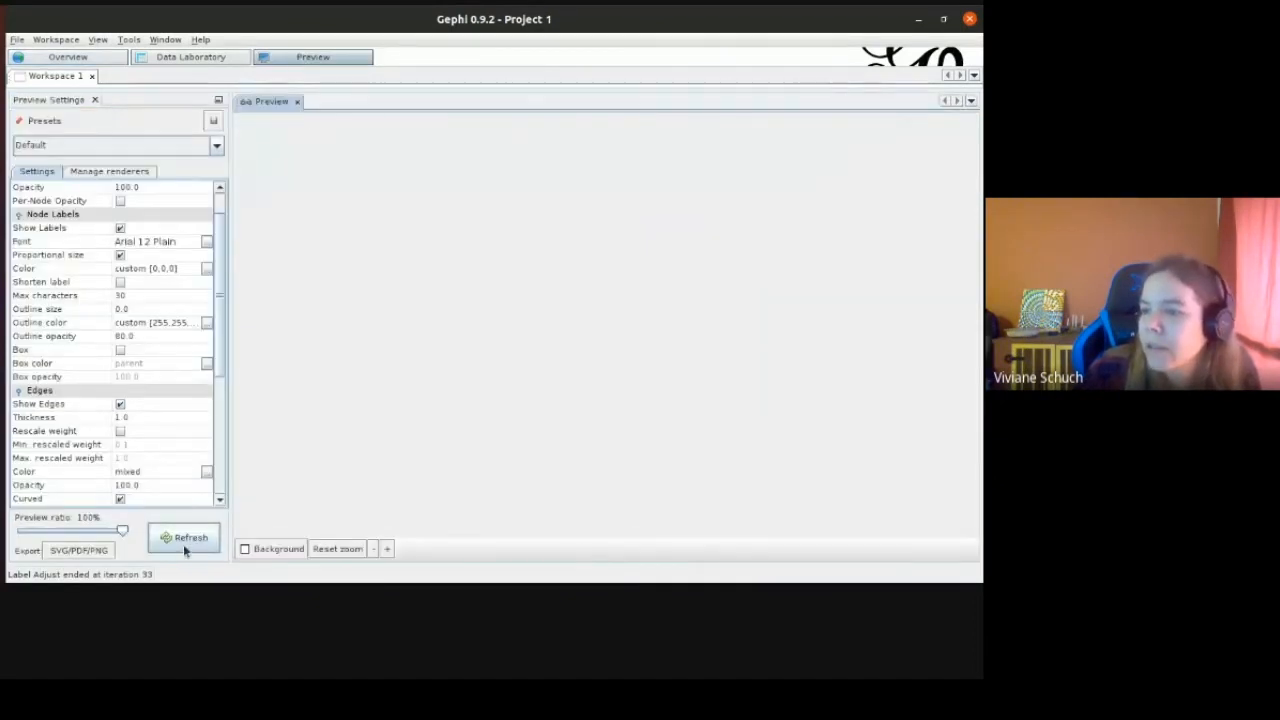
{"action": "left_click", "coordinate": [183, 538]}
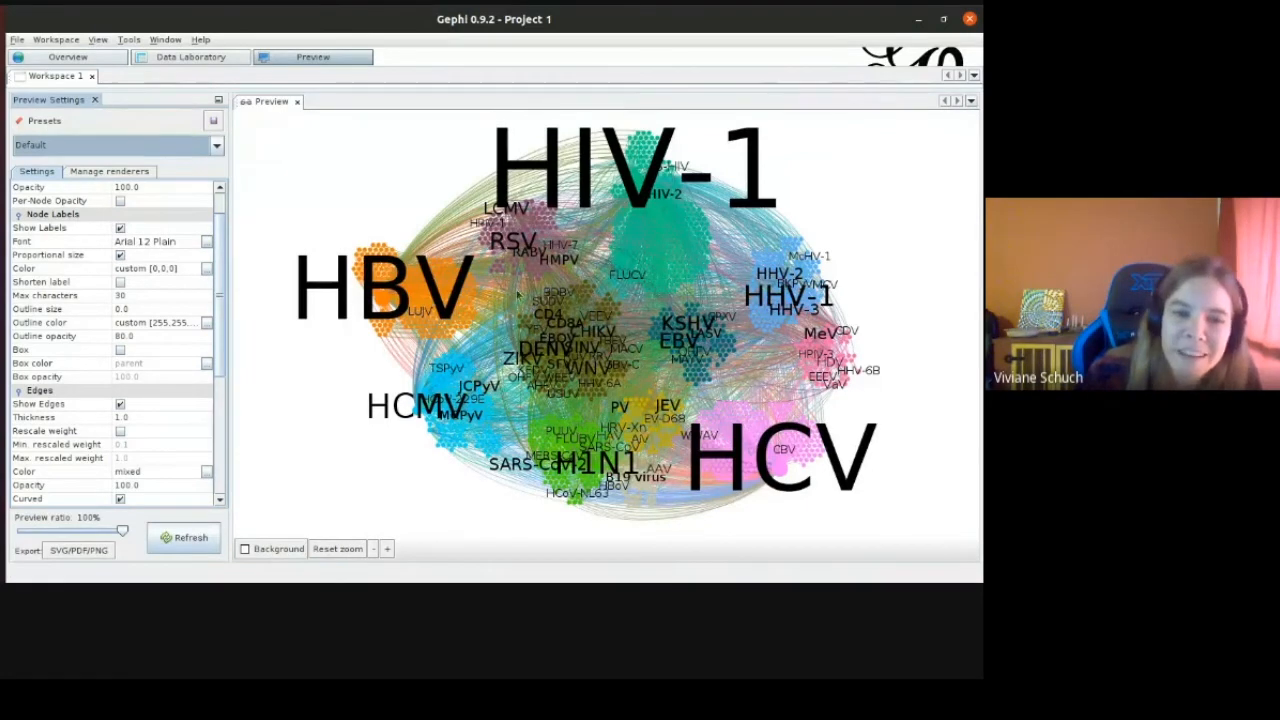
{"action": "left_click", "coordinate": [120, 255]}
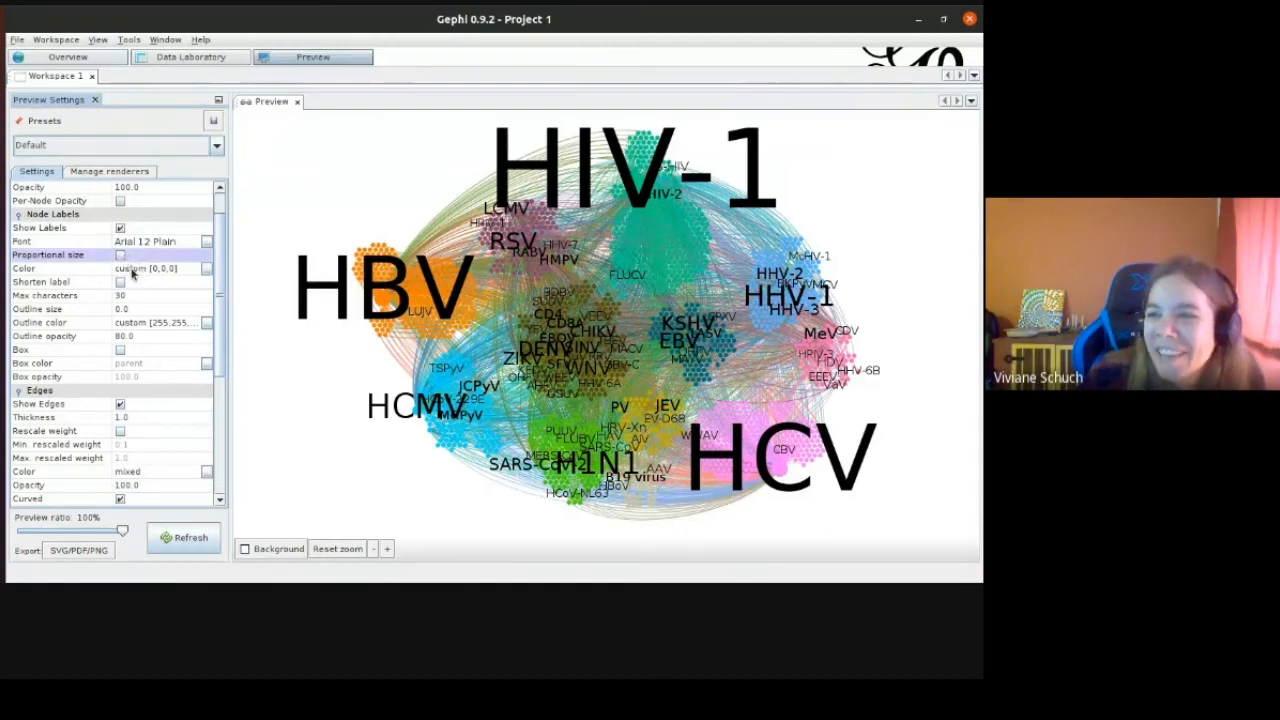
{"action": "left_click", "coordinate": [183, 537]}
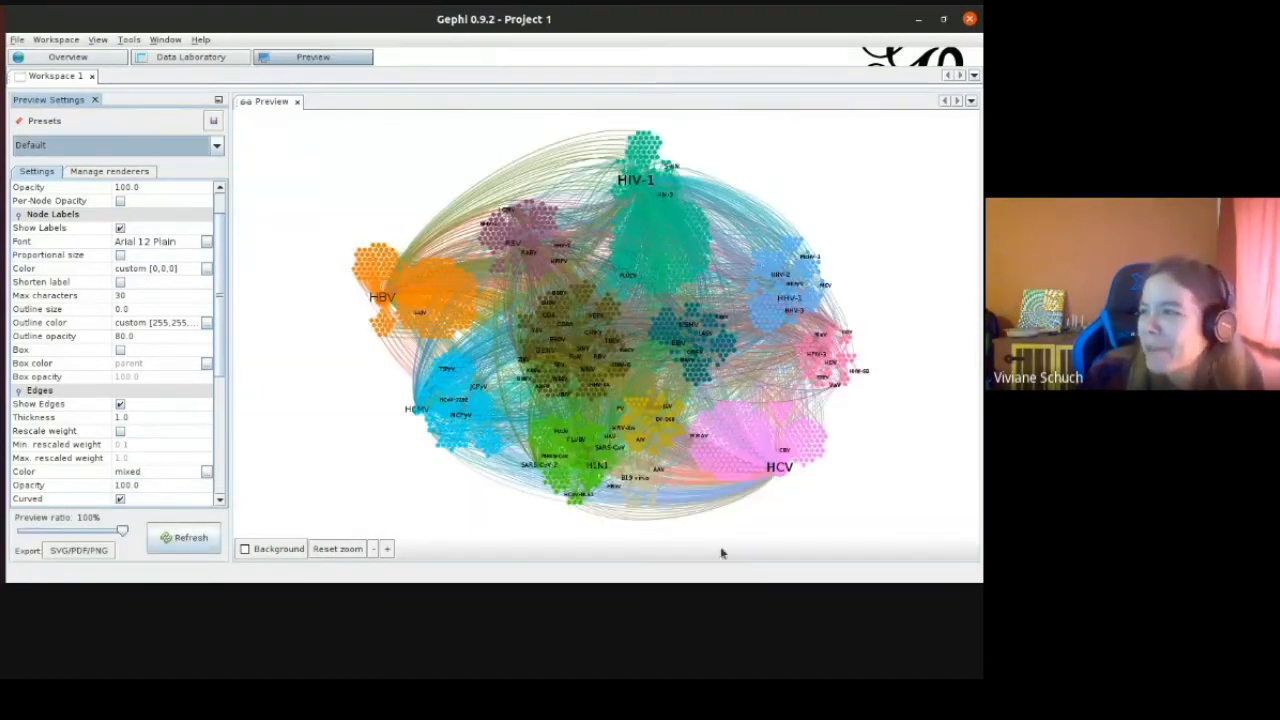
Set the node label font size to 24 in the preview settings.
{"action": "left_click", "coordinate": [207, 242]}
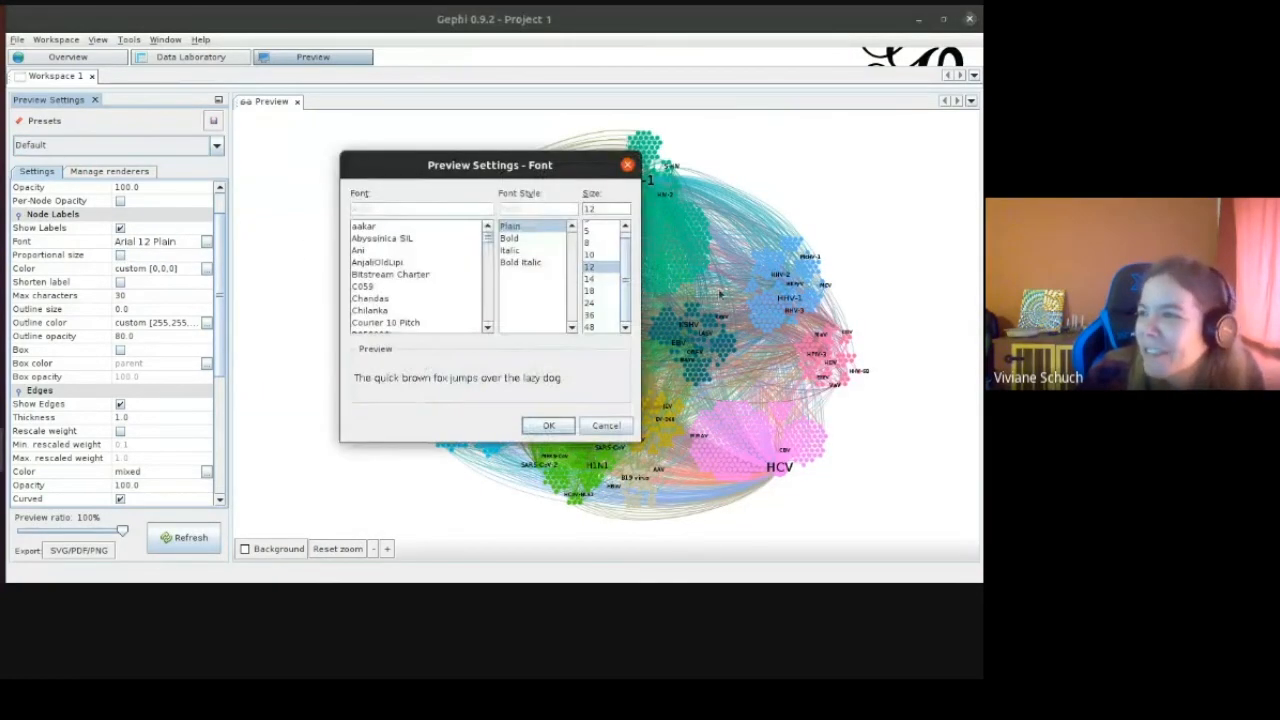
{"action": "left_click", "coordinate": [591, 302]}
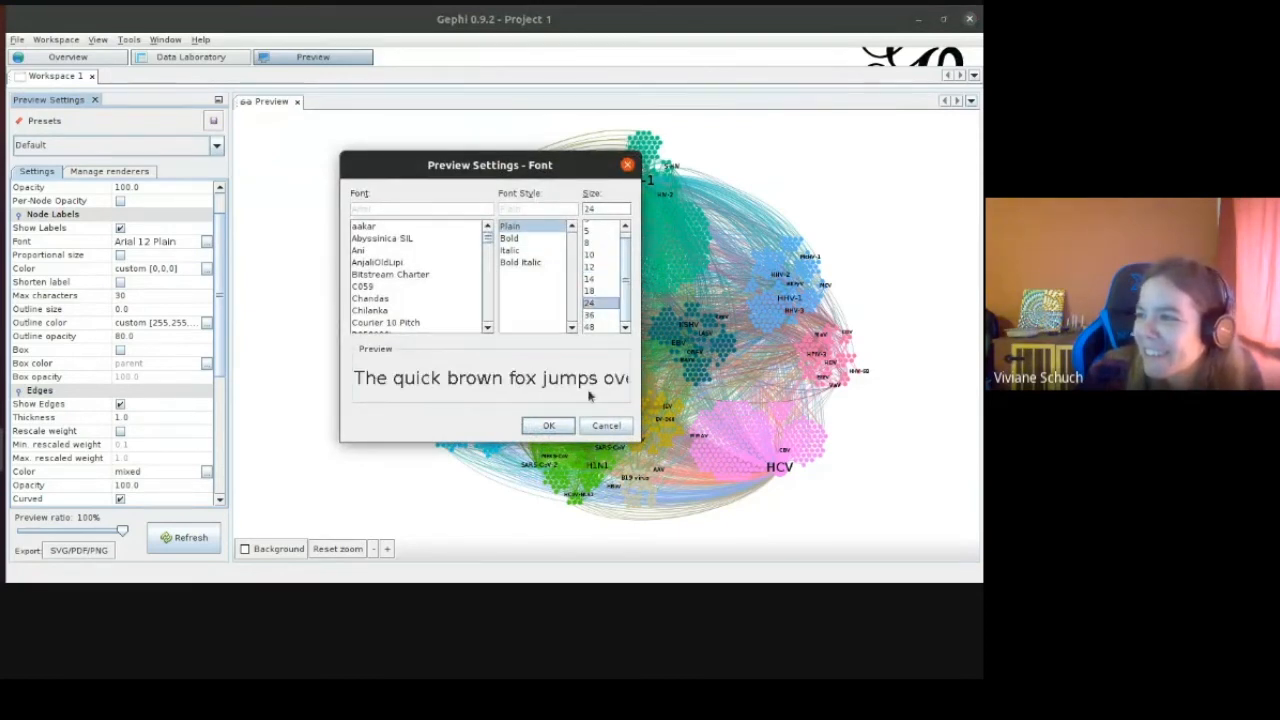
{"action": "left_click", "coordinate": [548, 427]}
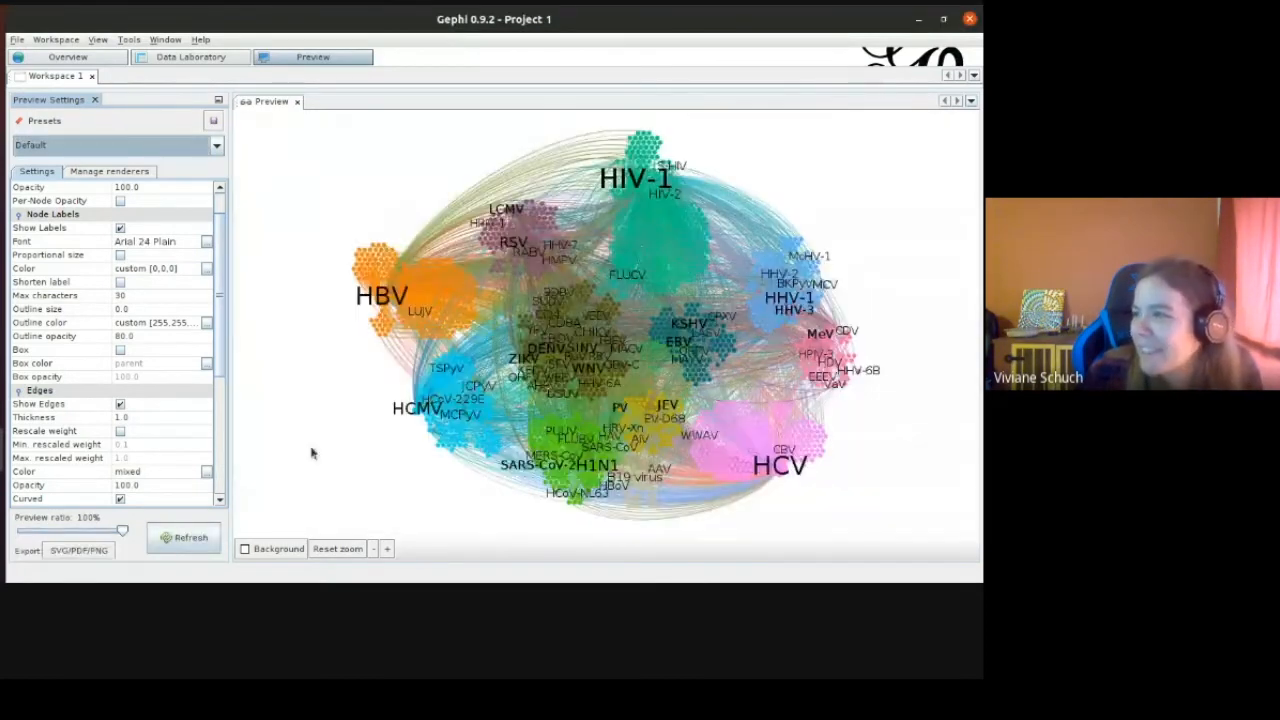
Set the node label font size to 20 and refresh the preview.
{"action": "left_click", "coordinate": [207, 242]}
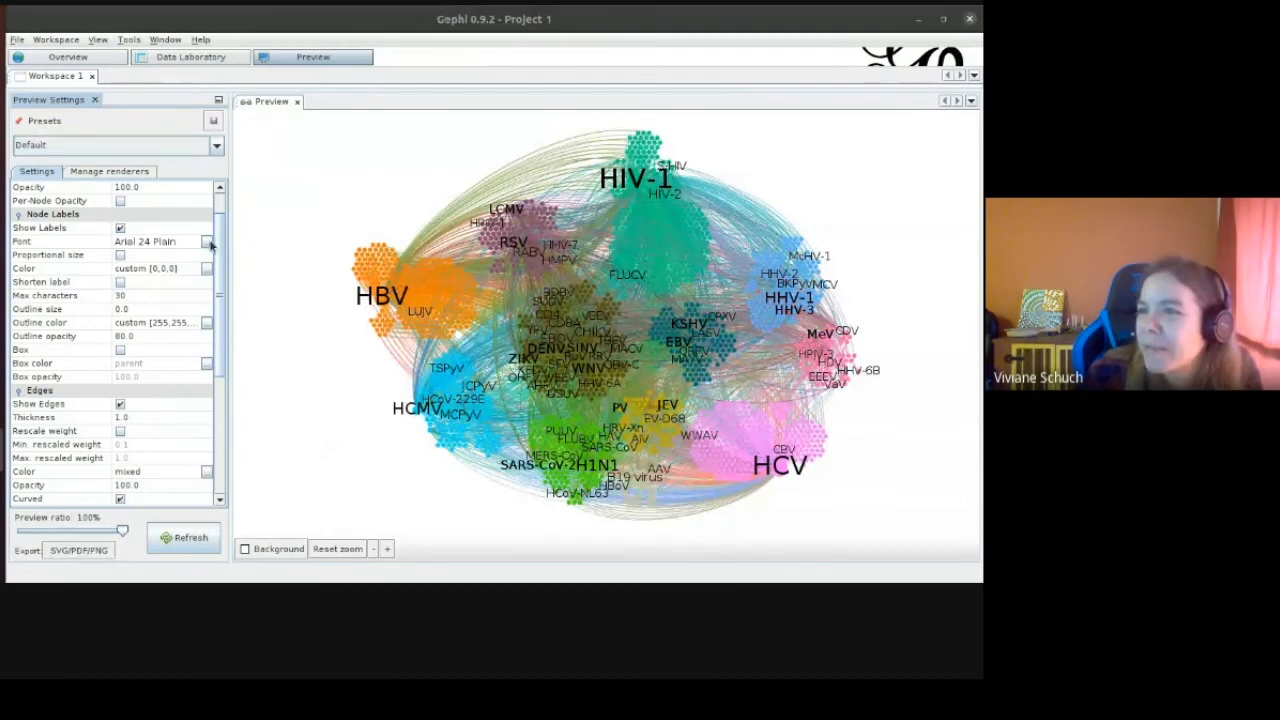
{"action": "left_click", "coordinate": [598, 209]}
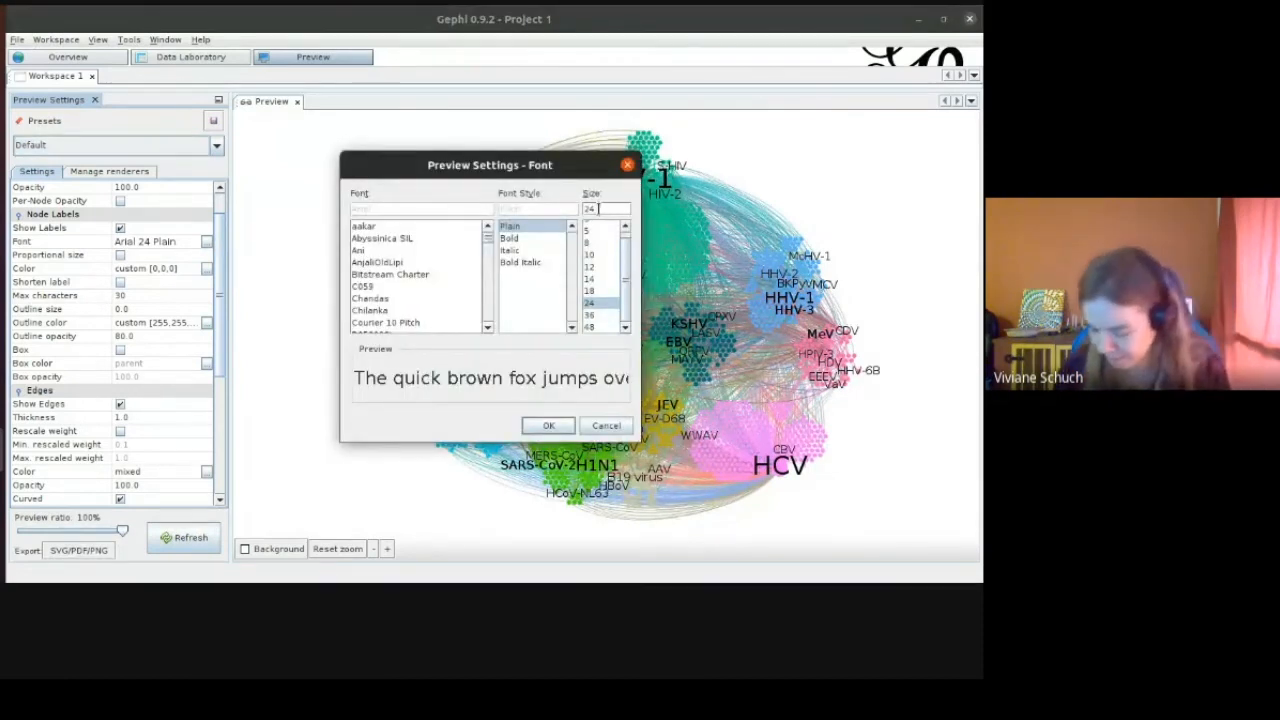
{"action": "key", "text": "BackSpace"}
{"action": "type", "text": "0"}
{"action": "key", "text": "Return"}
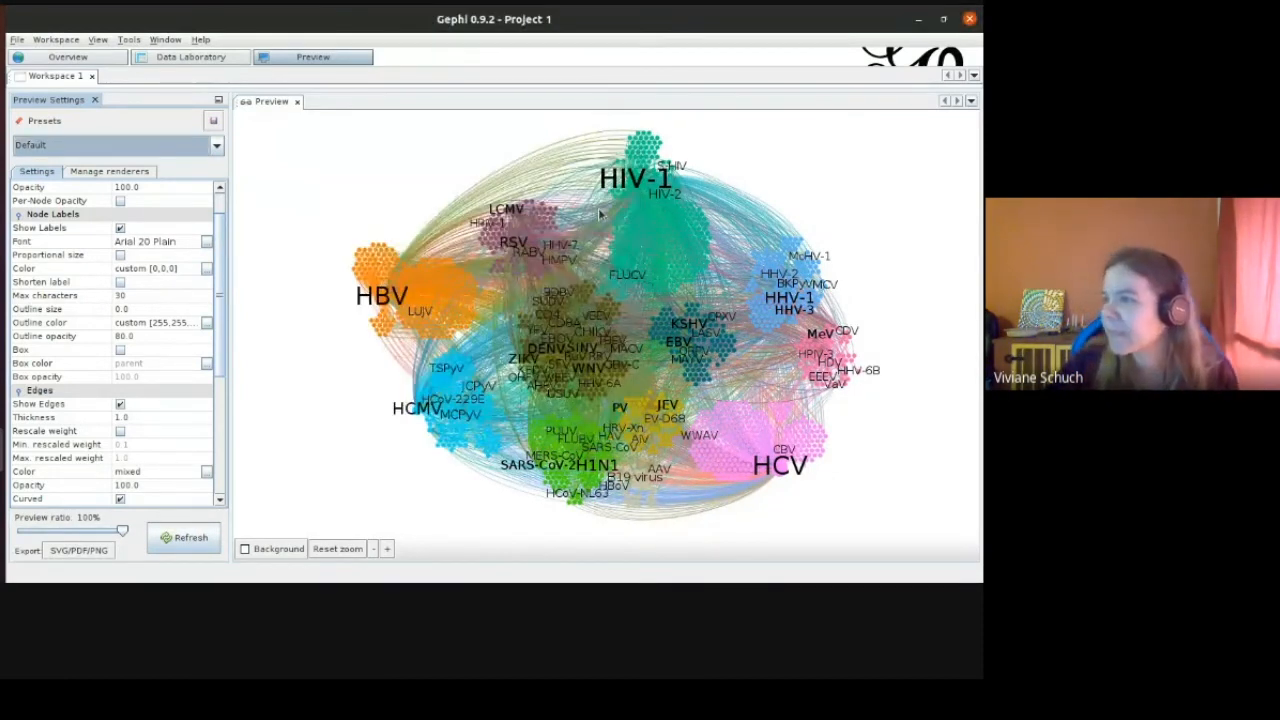
{"action": "left_click", "coordinate": [185, 537]}
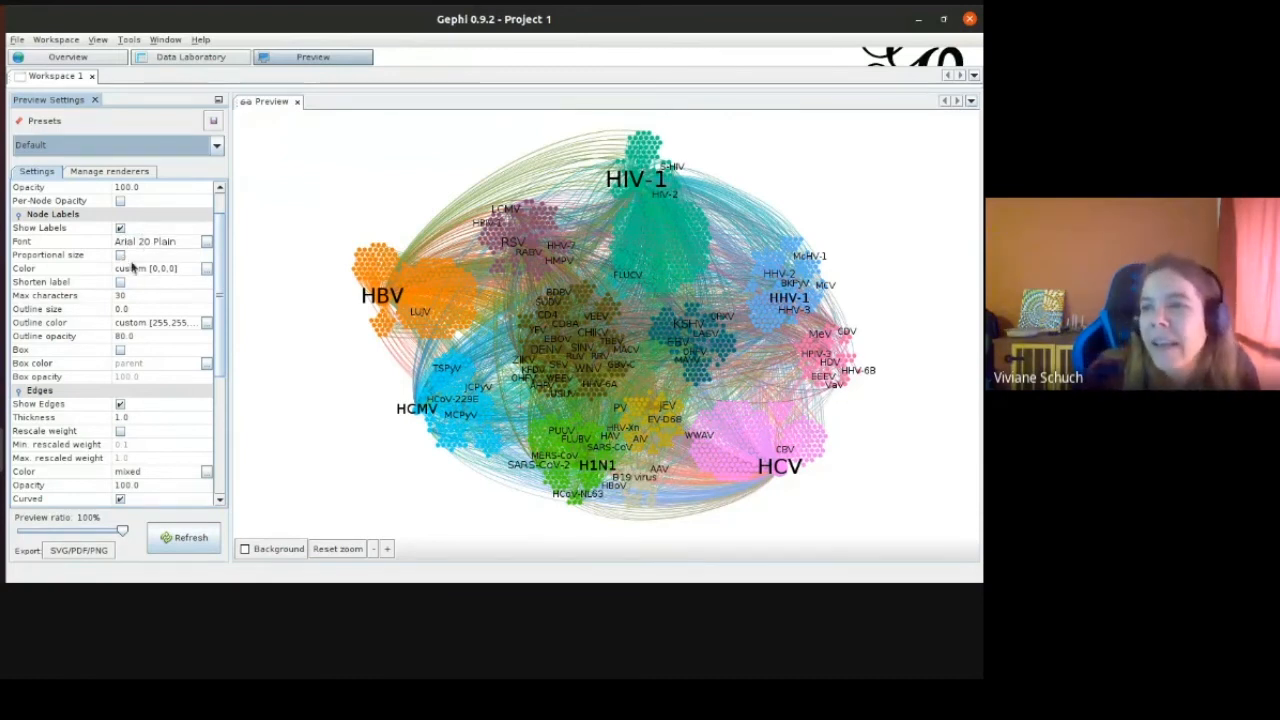
Set the node label colour to custom white and refresh the preview.
{"action": "left_click", "coordinate": [206, 269]}
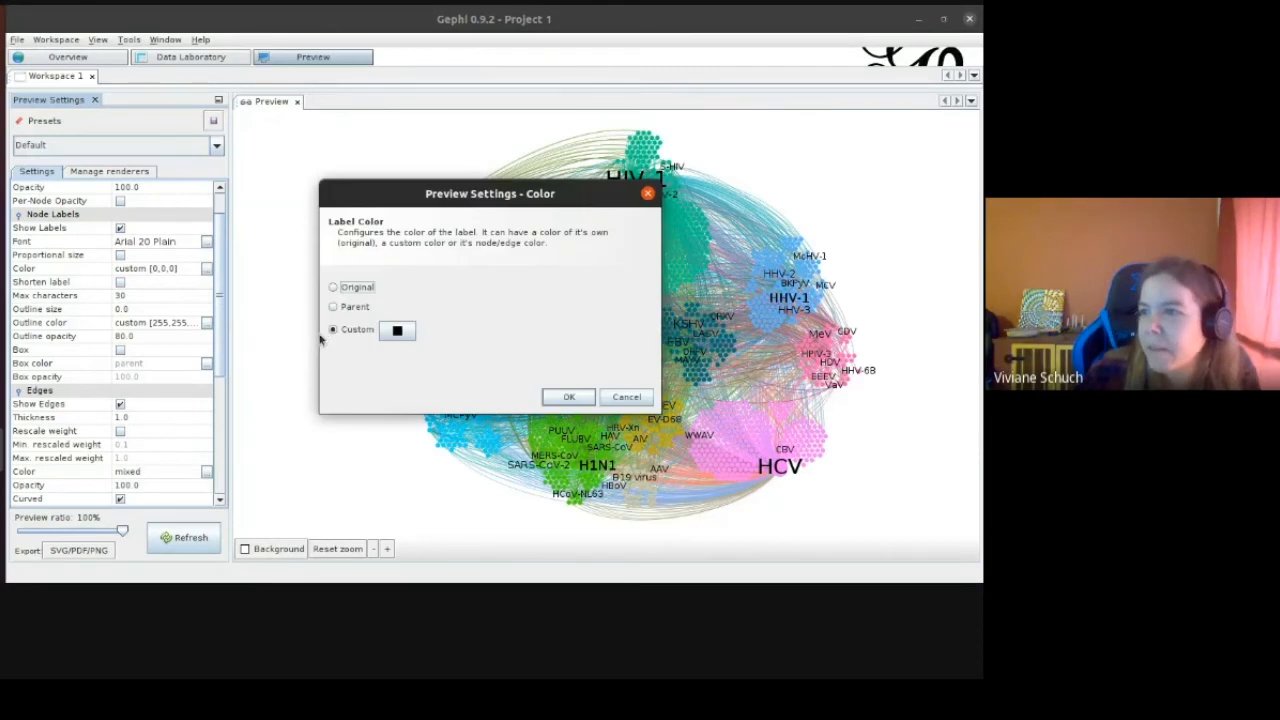
{"action": "left_click", "coordinate": [397, 330]}
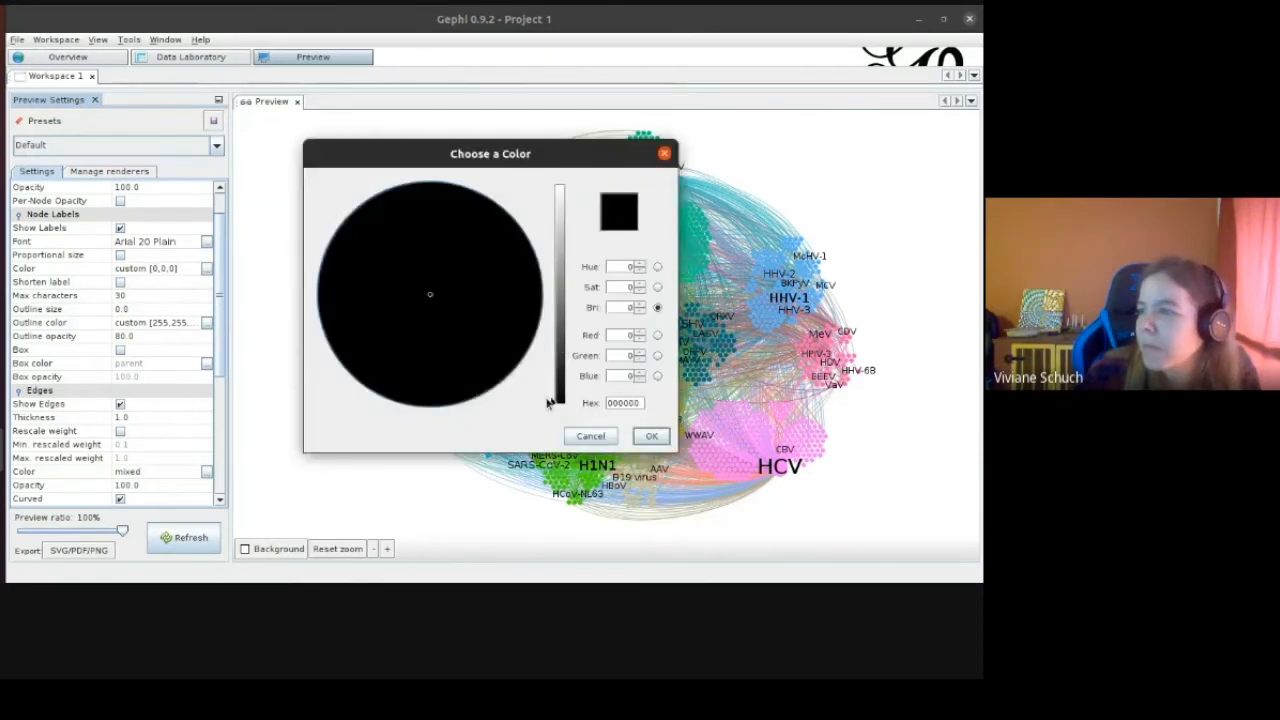
{"action": "left_click_drag", "start_coordinate": [551, 400], "coordinate": [555, 186]}
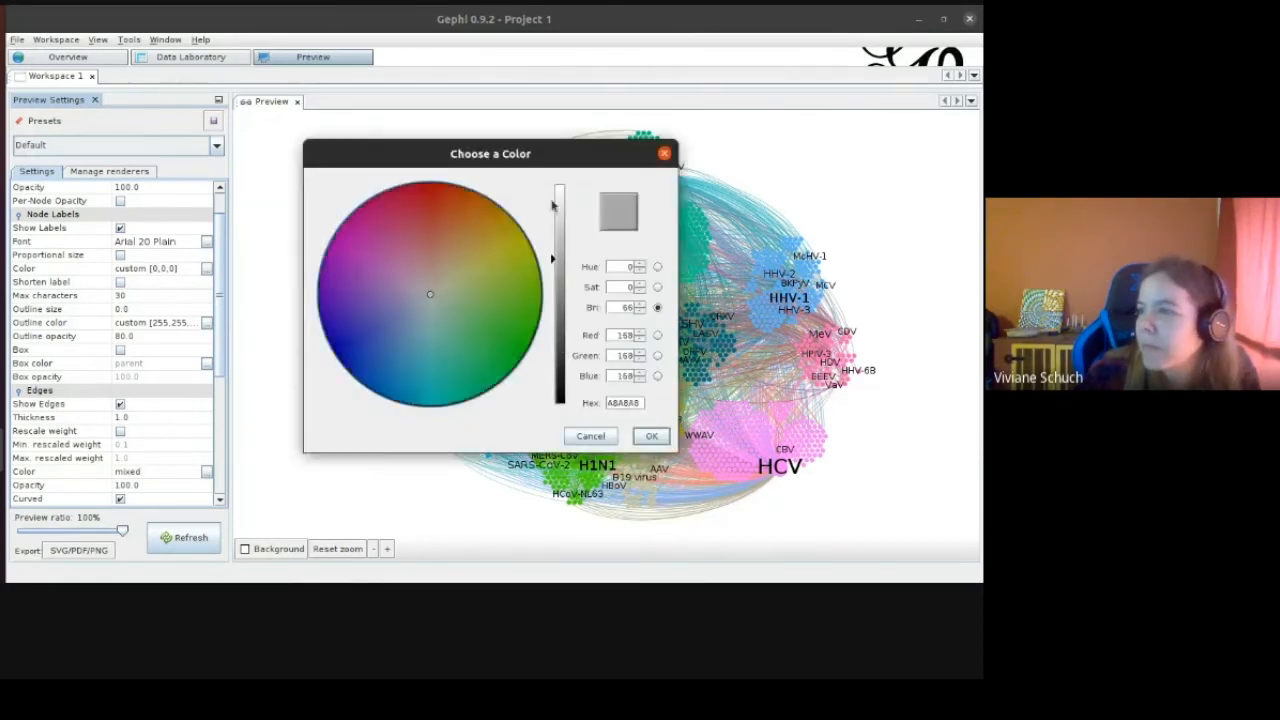
{"action": "left_click", "coordinate": [651, 436]}
{"action": "left_click", "coordinate": [573, 398]}
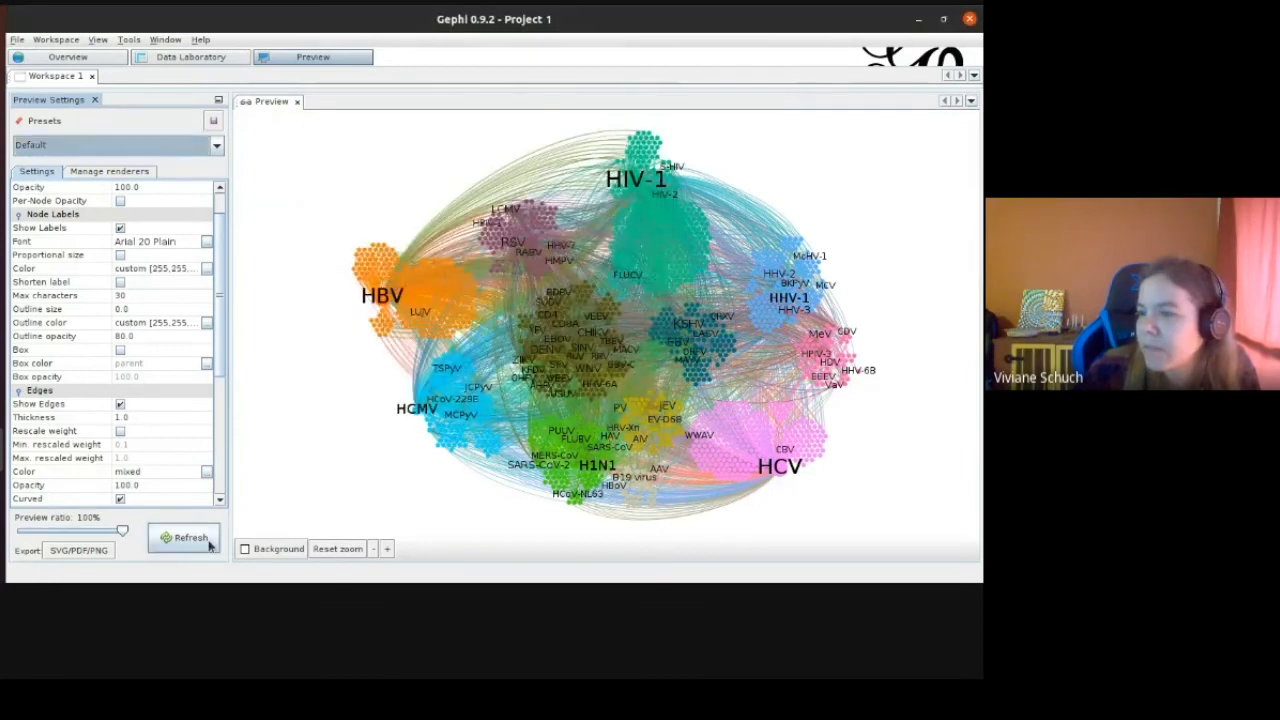
{"action": "left_click", "coordinate": [209, 545]}
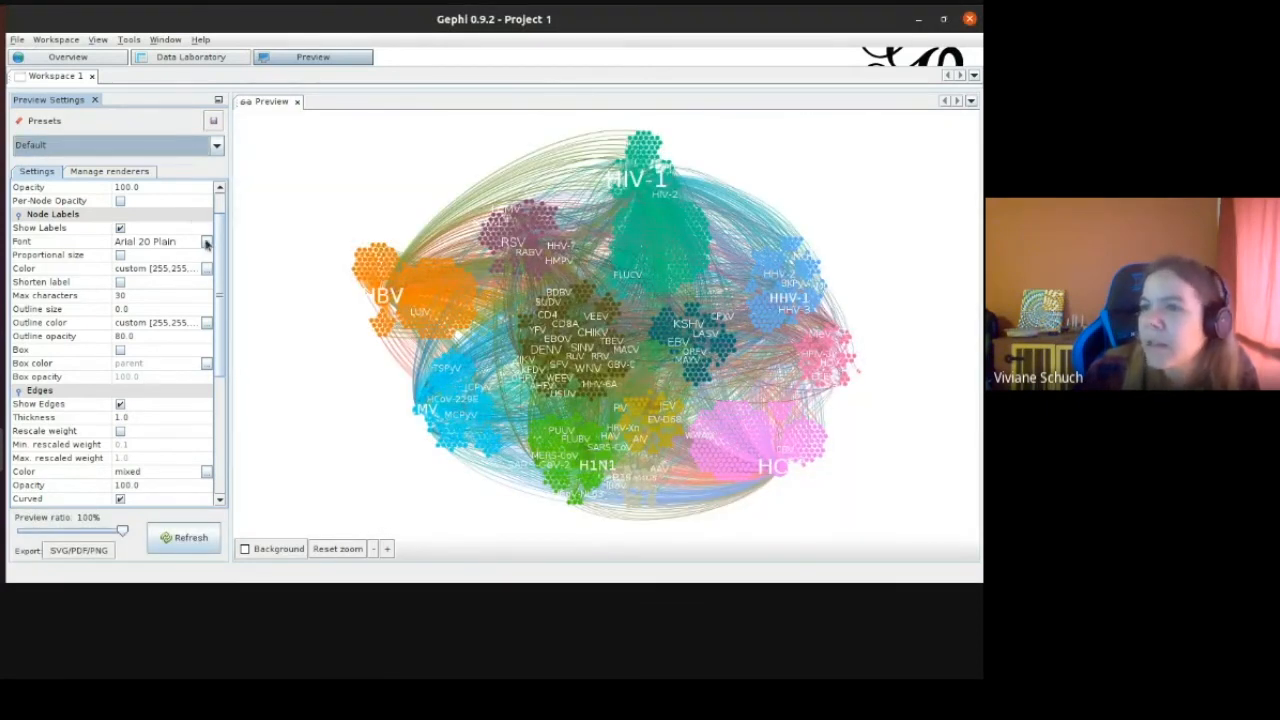
Return the node label colour to custom black (0,0,0) and refresh the preview.
{"action": "left_click", "coordinate": [206, 269]}
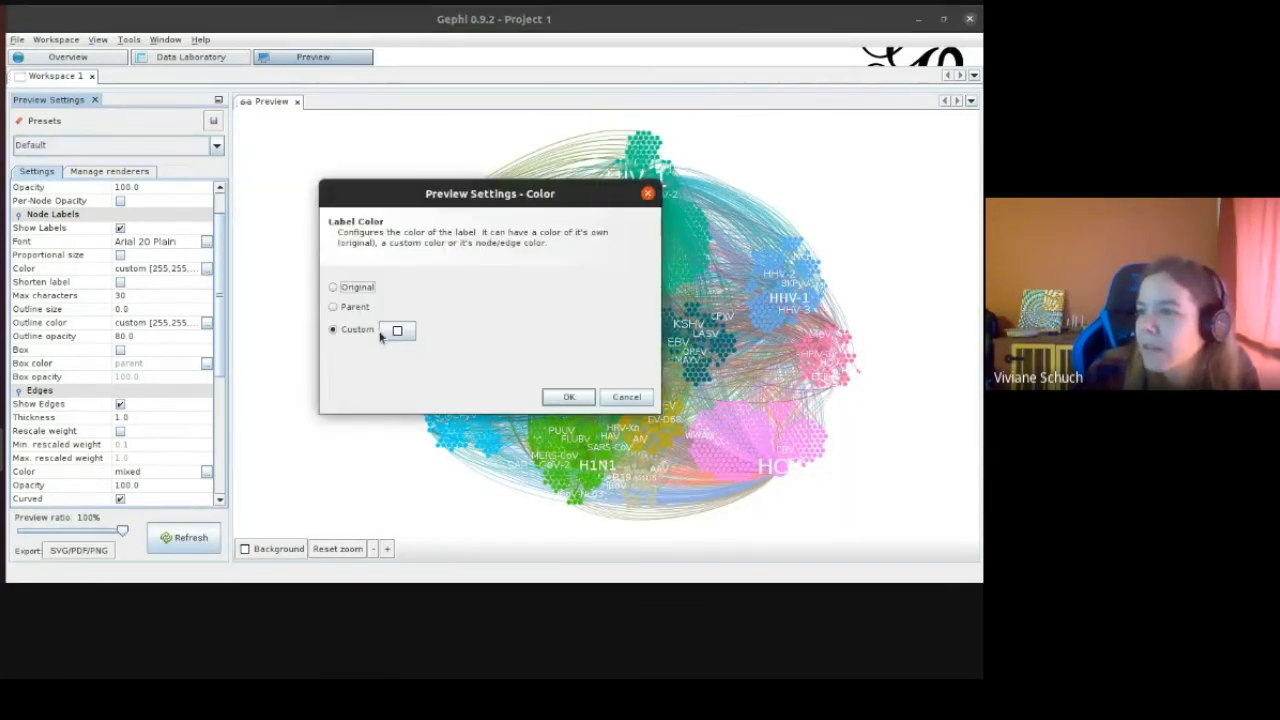
{"action": "left_click", "coordinate": [398, 330]}
{"action": "left_click_drag", "start_coordinate": [551, 187], "coordinate": [553, 400]}
{"action": "left_click", "coordinate": [651, 436]}
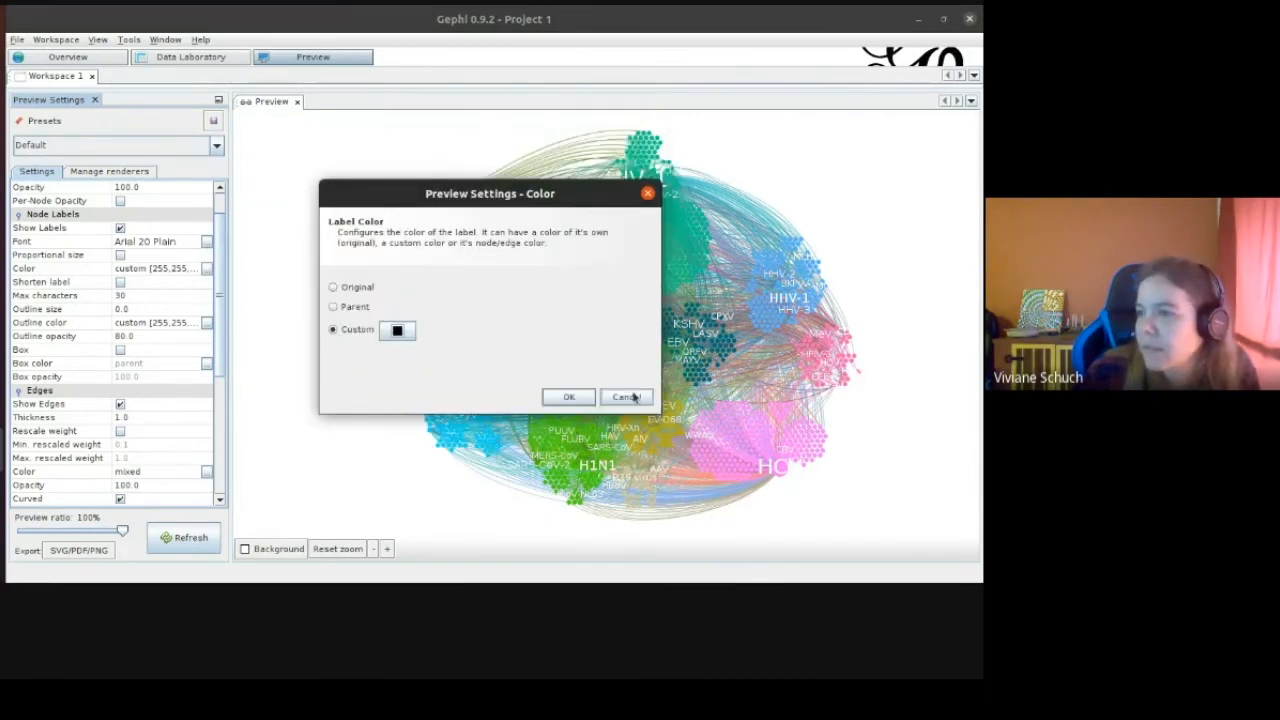
{"action": "left_click", "coordinate": [568, 397]}
{"action": "left_click", "coordinate": [190, 538]}
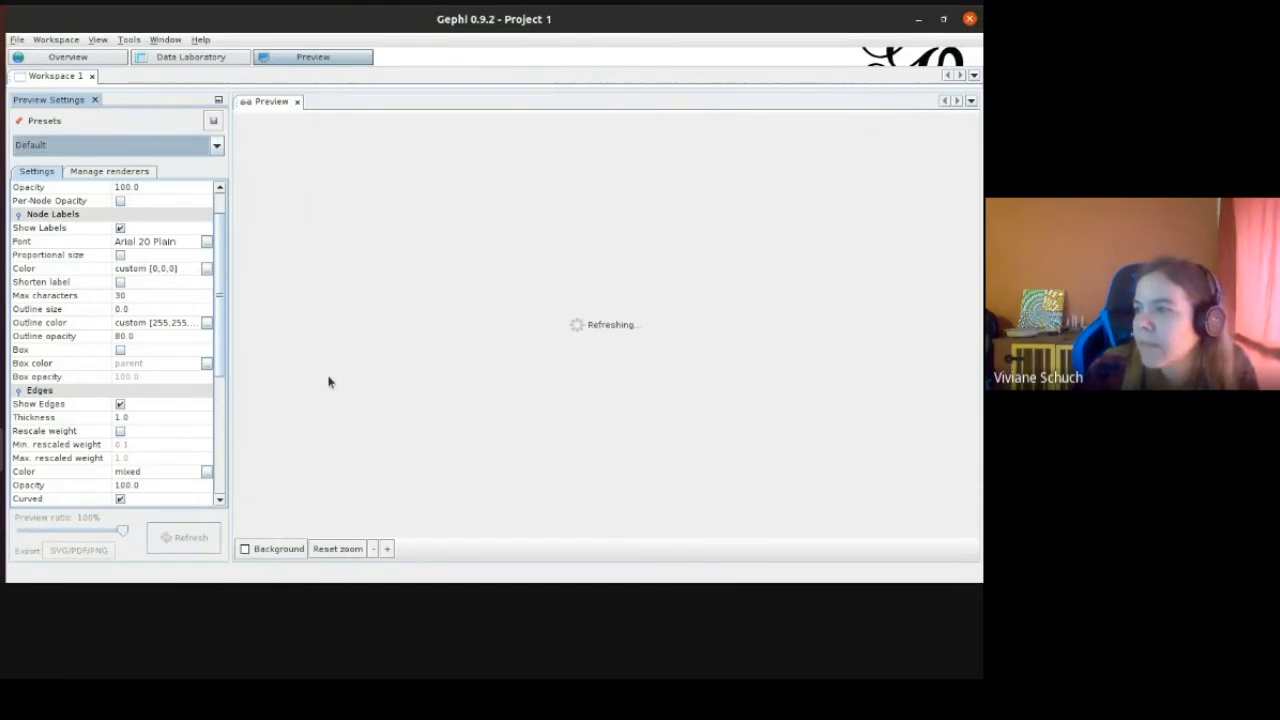
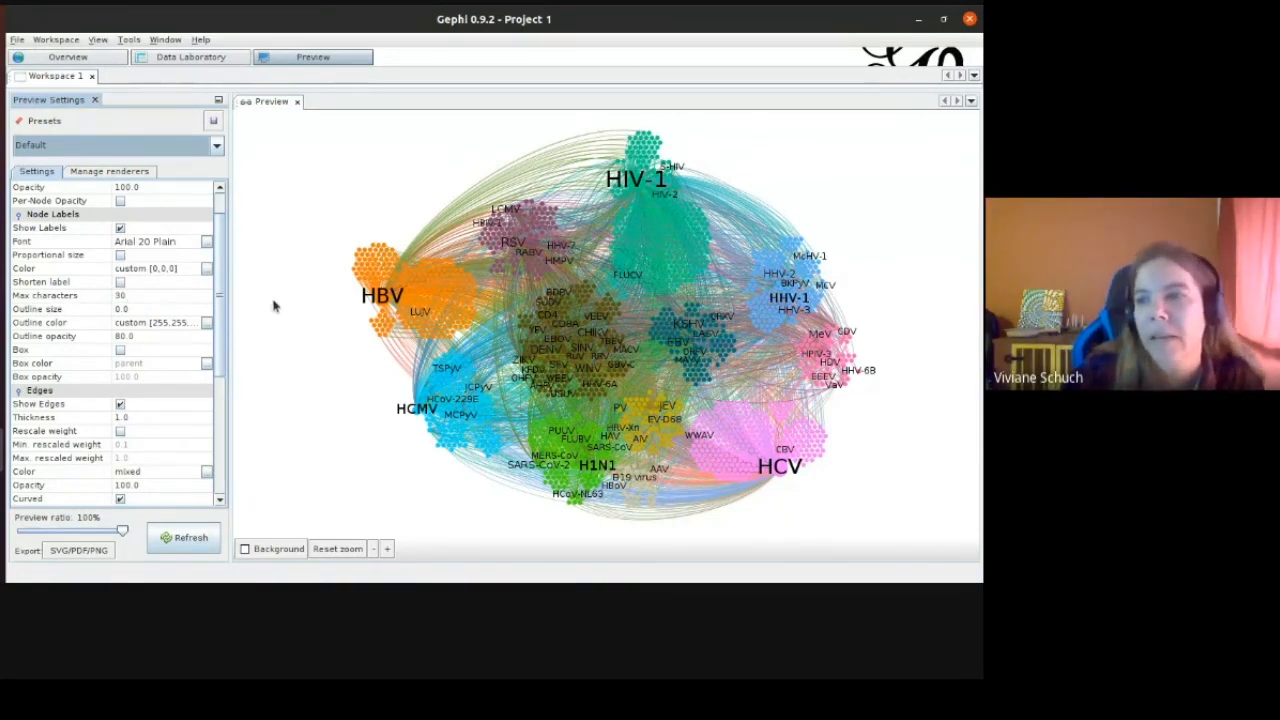
Try a node label outline size of 3 in the preview and return the outline size to 0.
{"action": "left_click", "coordinate": [120, 309]}
{"action": "type", "text": "3"}
{"action": "key", "text": "Return"}
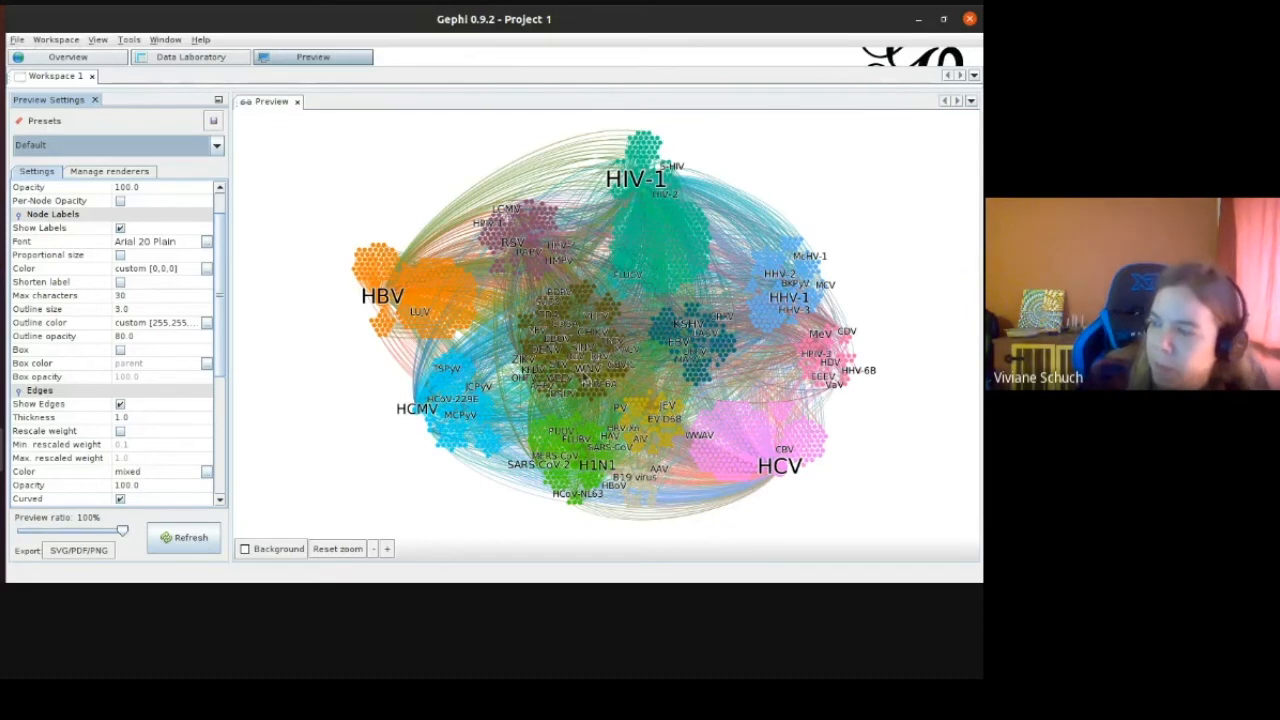
{"action": "left_click", "coordinate": [124, 310]}
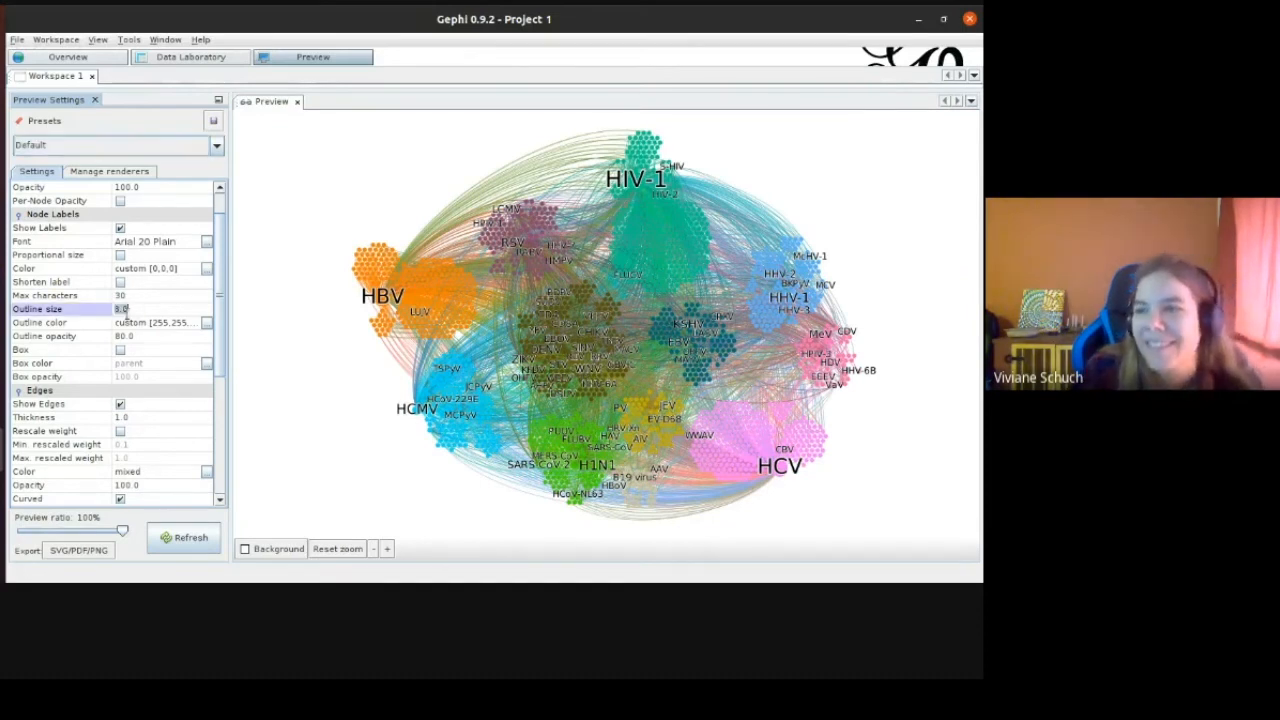
{"action": "type", "text": "0"}
{"action": "key", "text": "Return"}
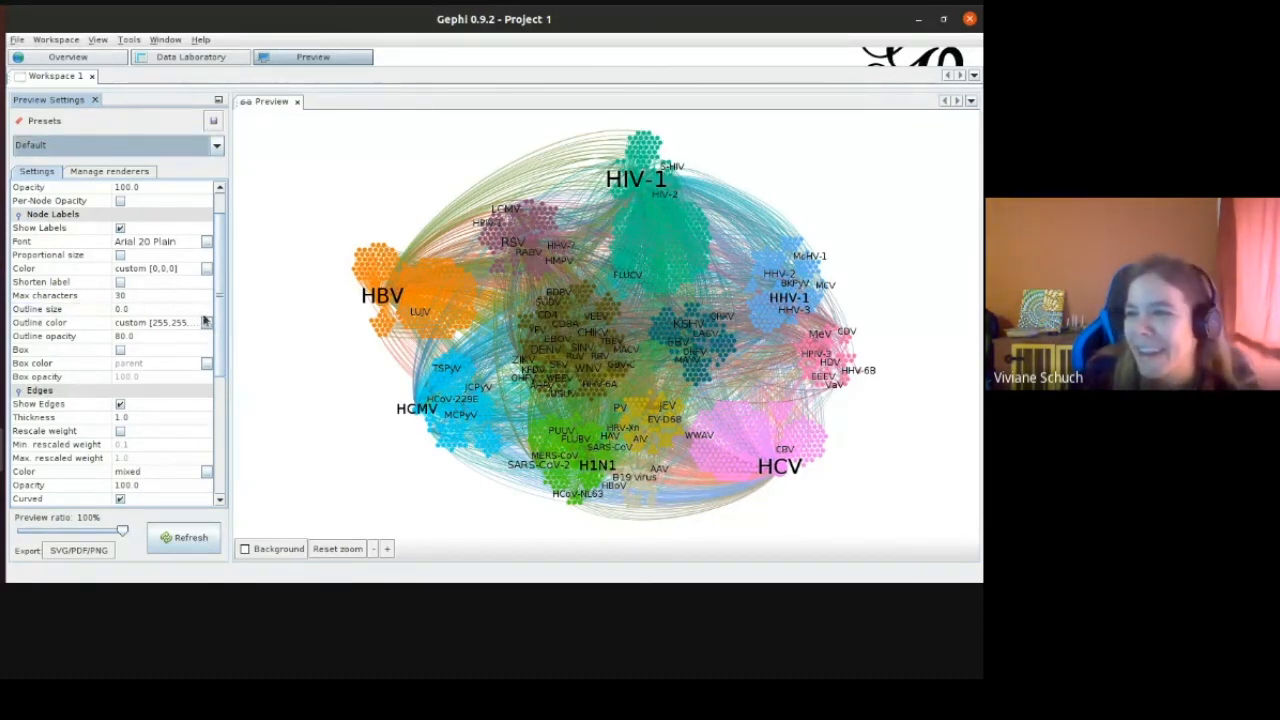
Enable the box around node labels and refresh the preview.
{"action": "left_click", "coordinate": [120, 350]}
{"action": "left_click", "coordinate": [178, 537]}
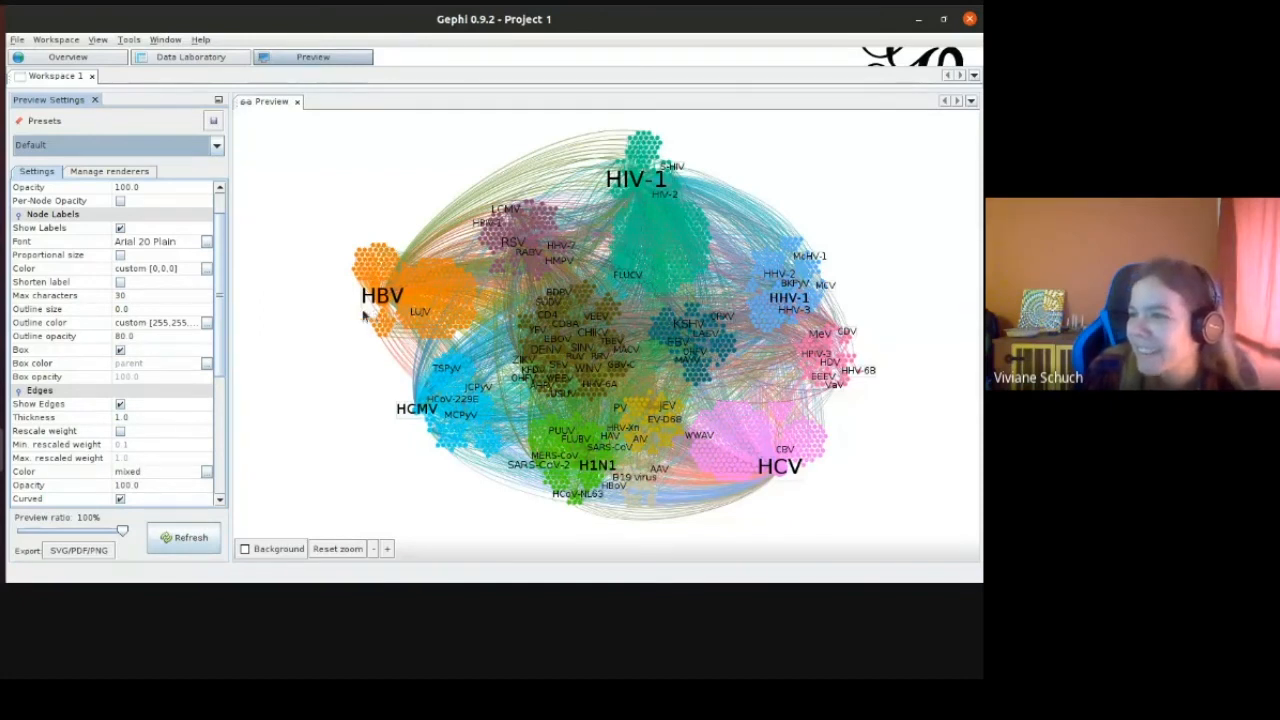
Try custom black (0,0,0) as the node label box colour in the preview and turn the label boxes off.
{"action": "left_click", "coordinate": [207, 364]}
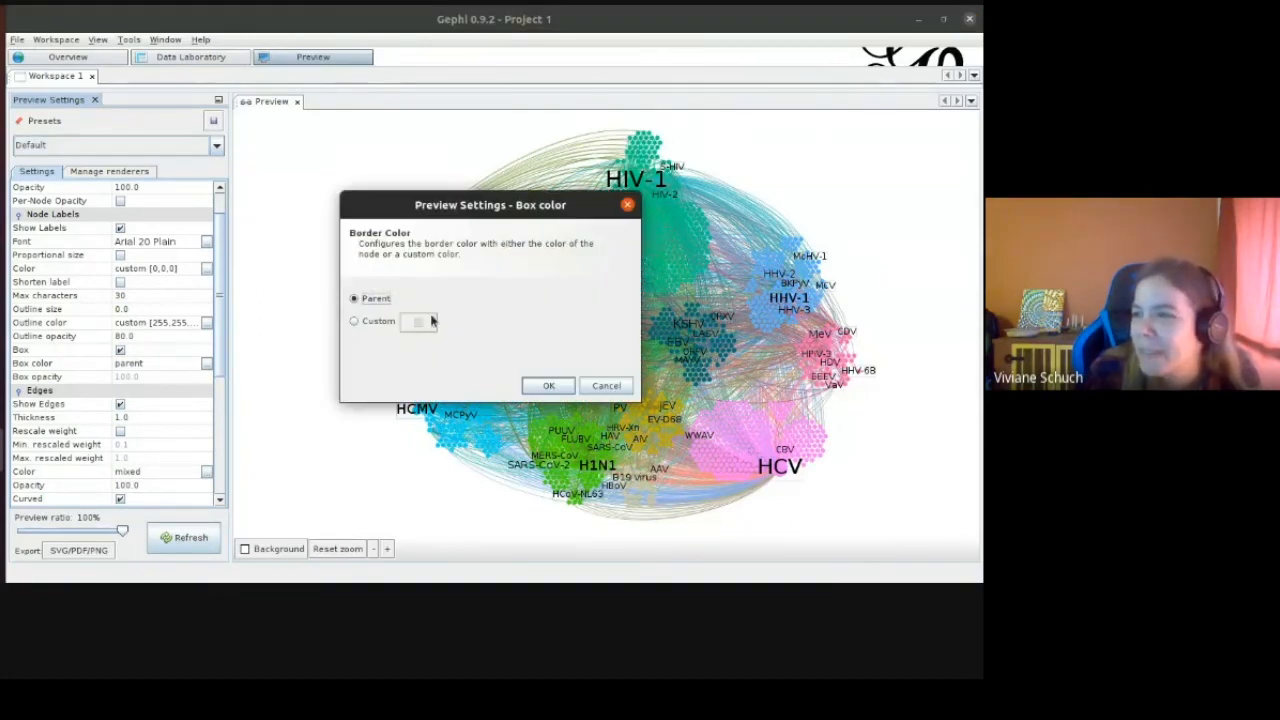
{"action": "left_click", "coordinate": [354, 321]}
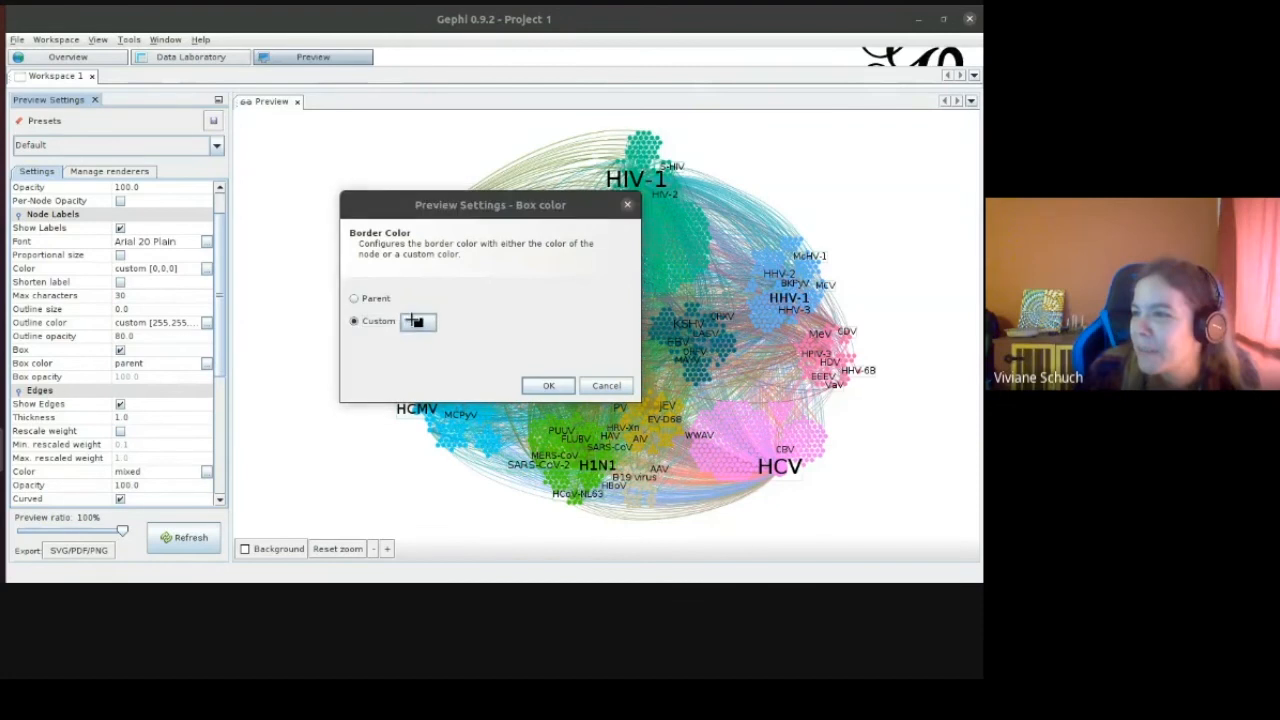
{"action": "left_click", "coordinate": [419, 321]}
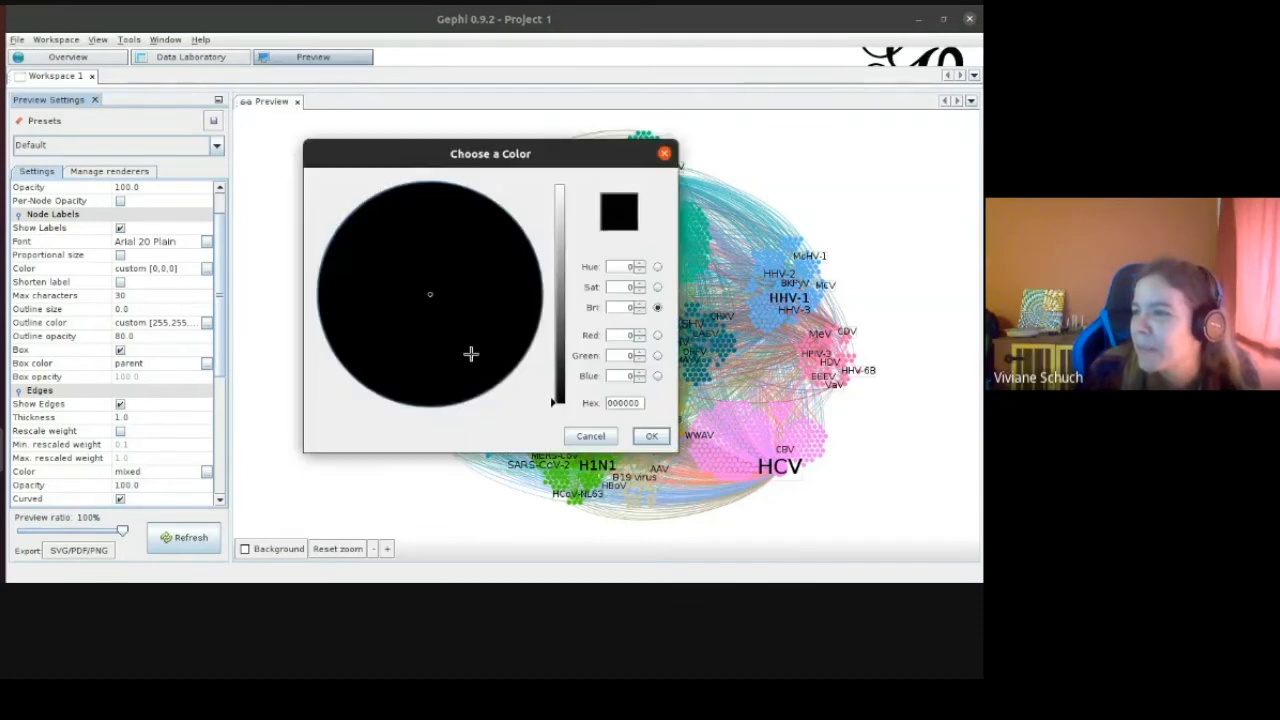
{"action": "left_click", "coordinate": [651, 436]}
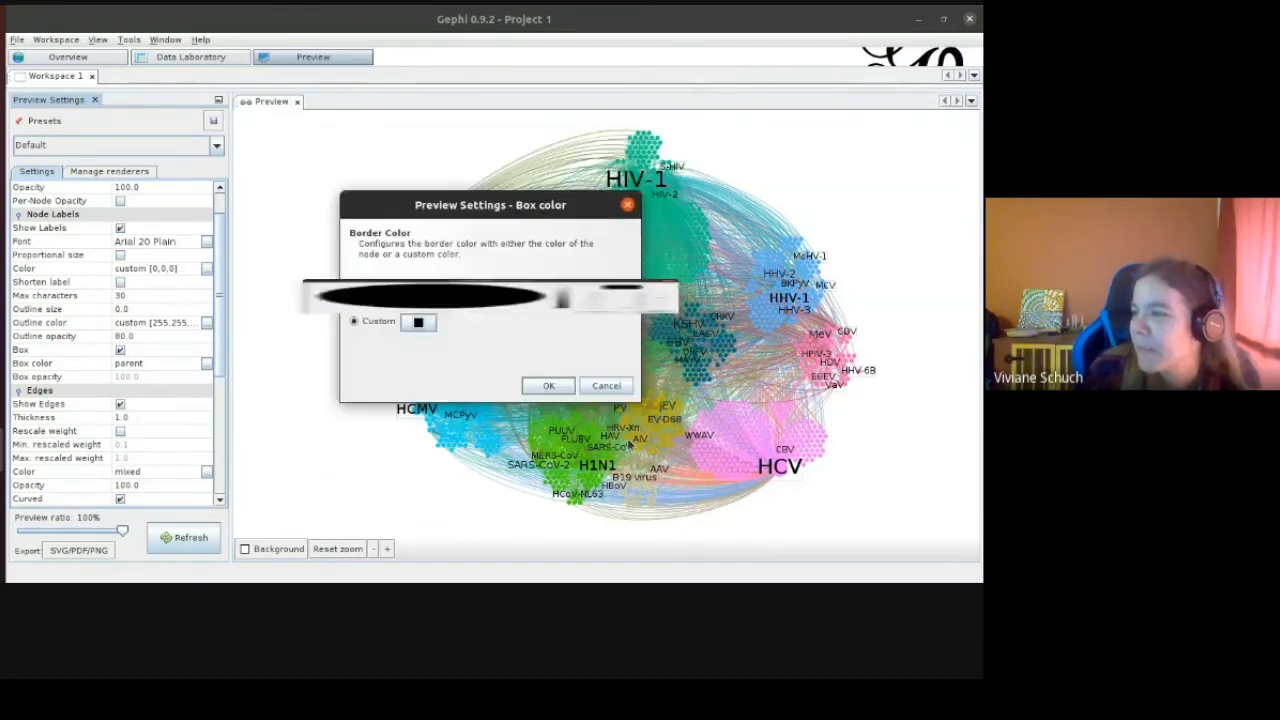
{"action": "left_click", "coordinate": [549, 385]}
{"action": "left_click", "coordinate": [183, 538]}
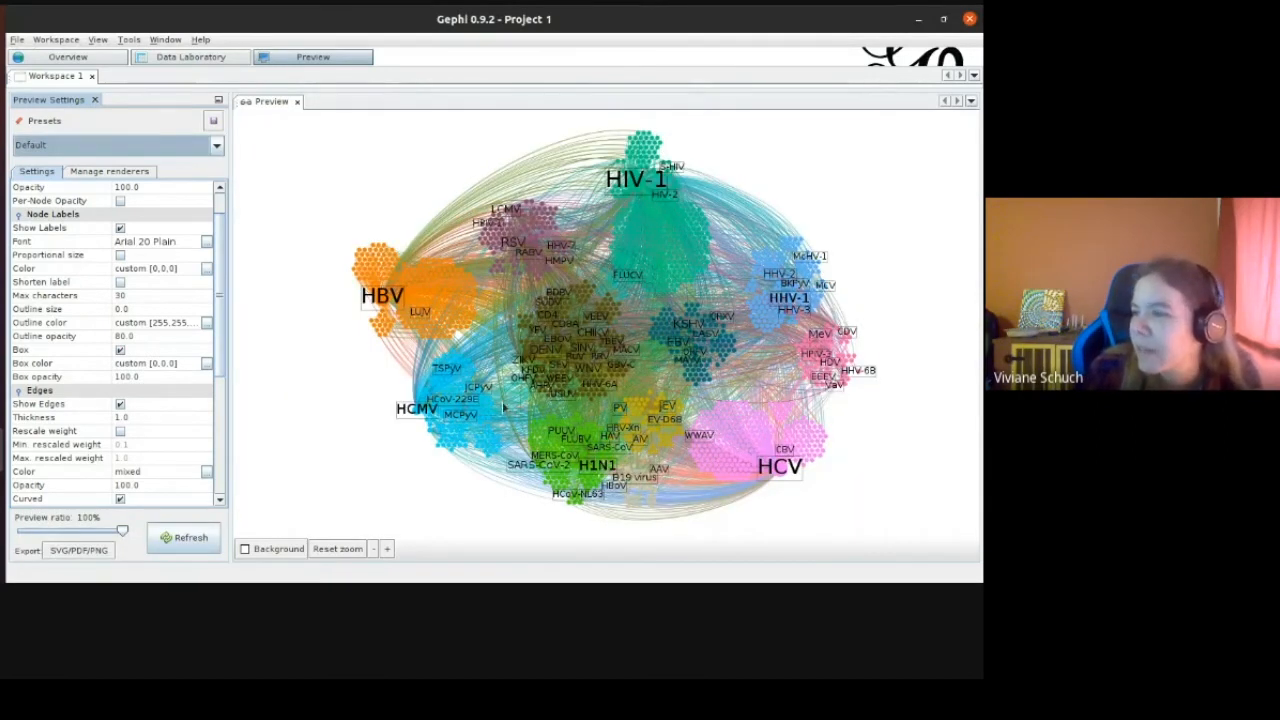
{"action": "left_click", "coordinate": [120, 350]}
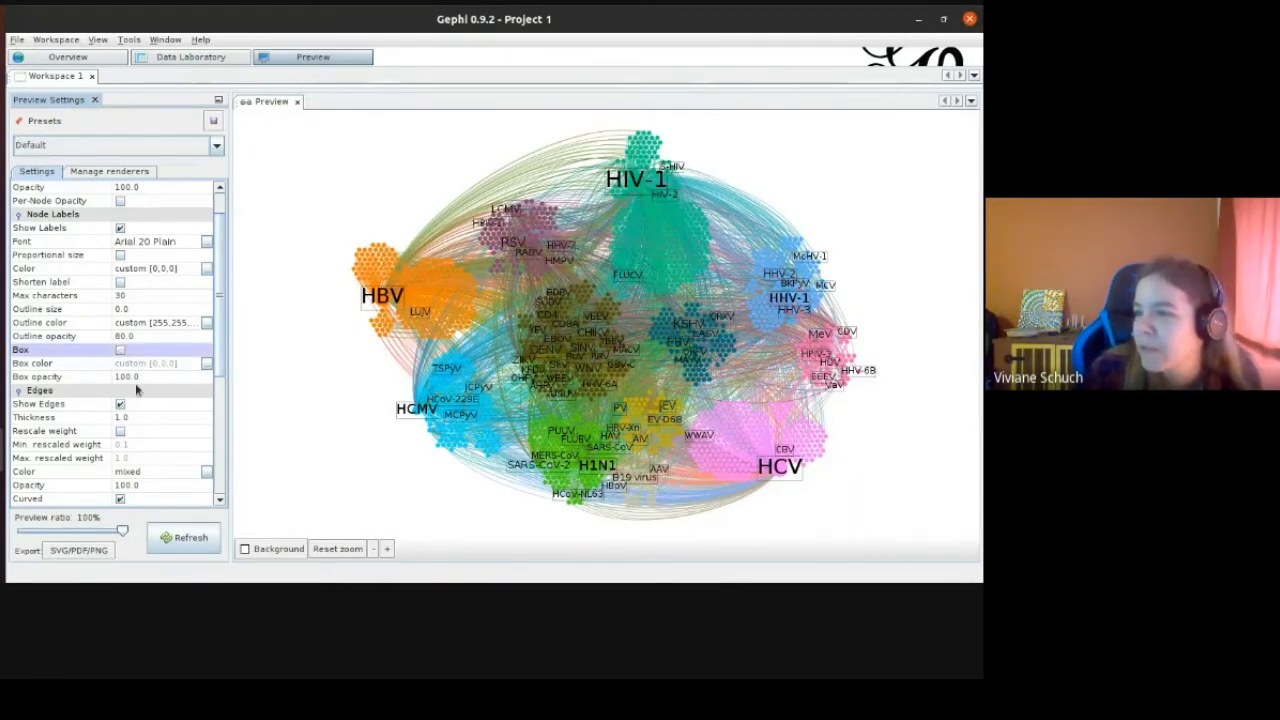
Set the edge thickness to 0.1 and enable rescaling of edge weights in the preview settings.
{"action": "scroll", "coordinate": [118, 345], "scroll_direction": "down", "scroll_amount": 3}
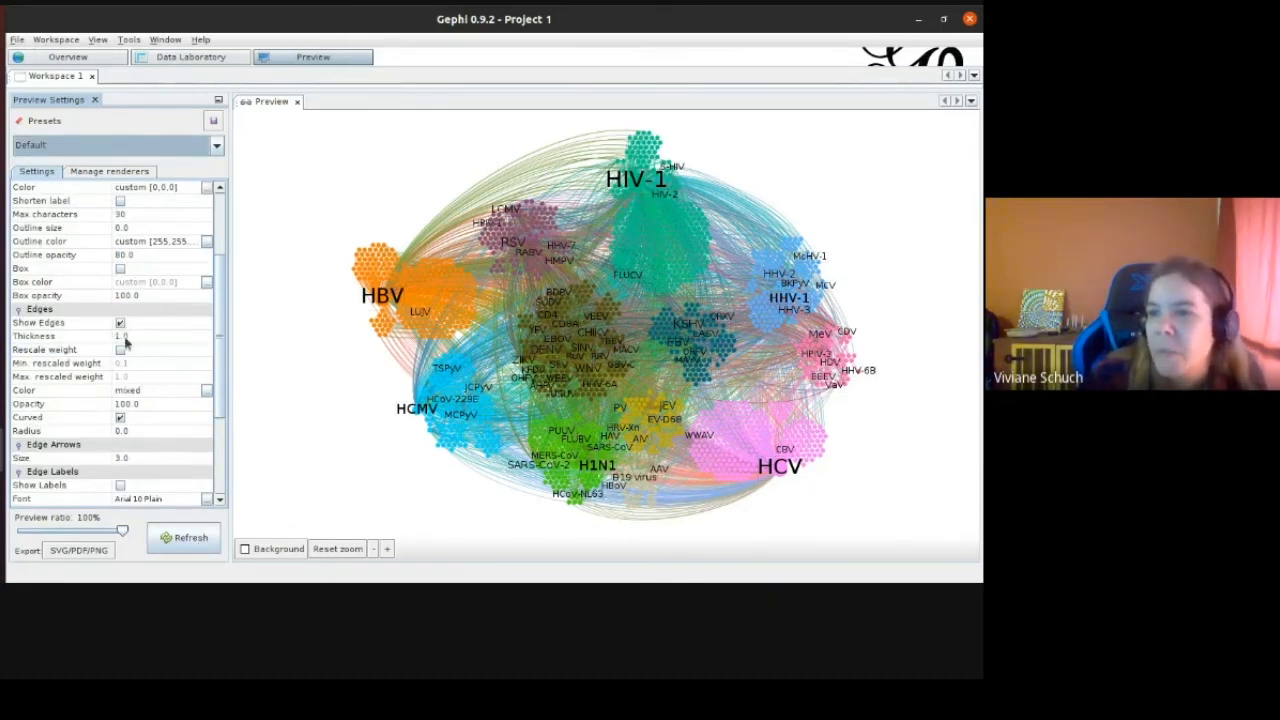
{"action": "left_click", "coordinate": [125, 338]}
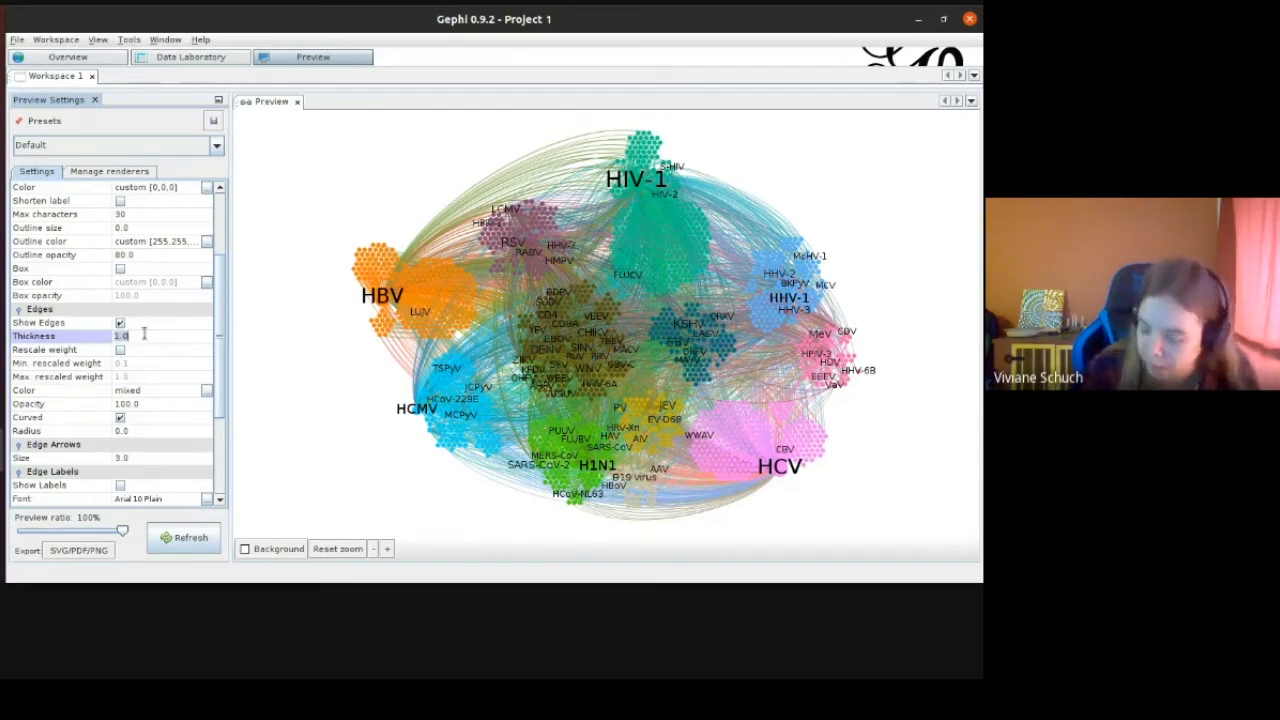
{"action": "type", "text": "0.1"}
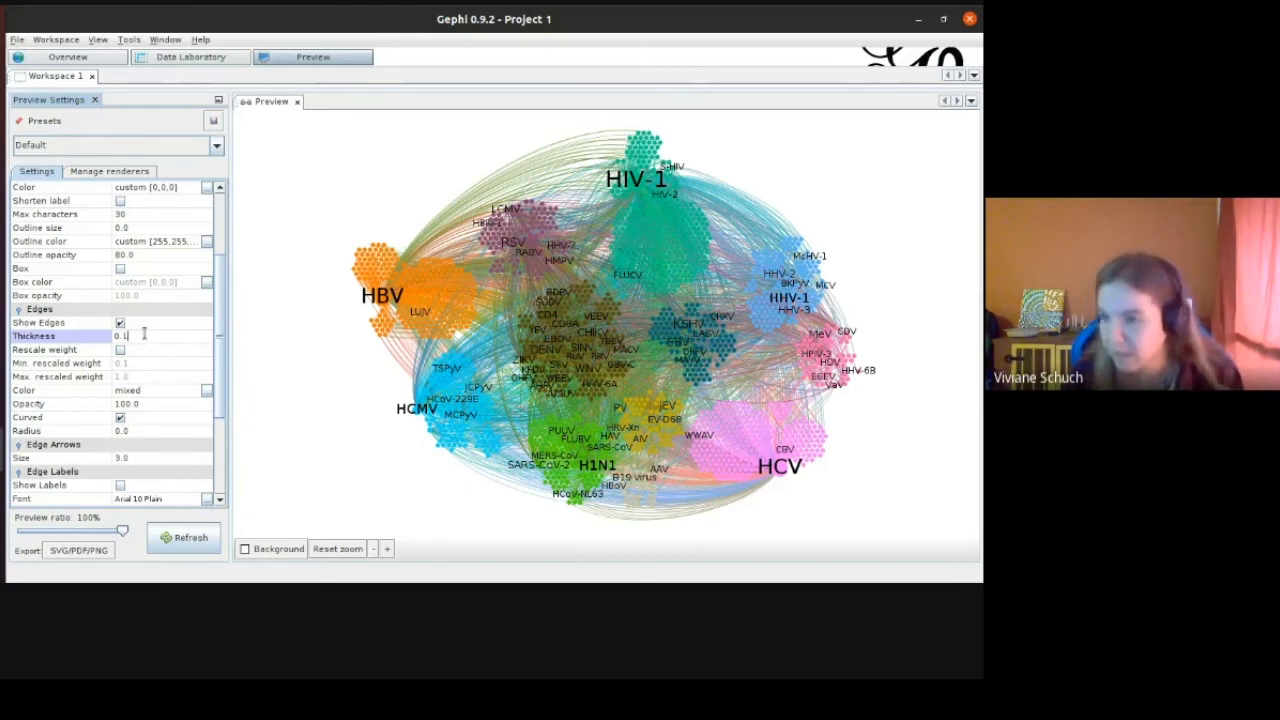
{"action": "key", "text": "Return"}
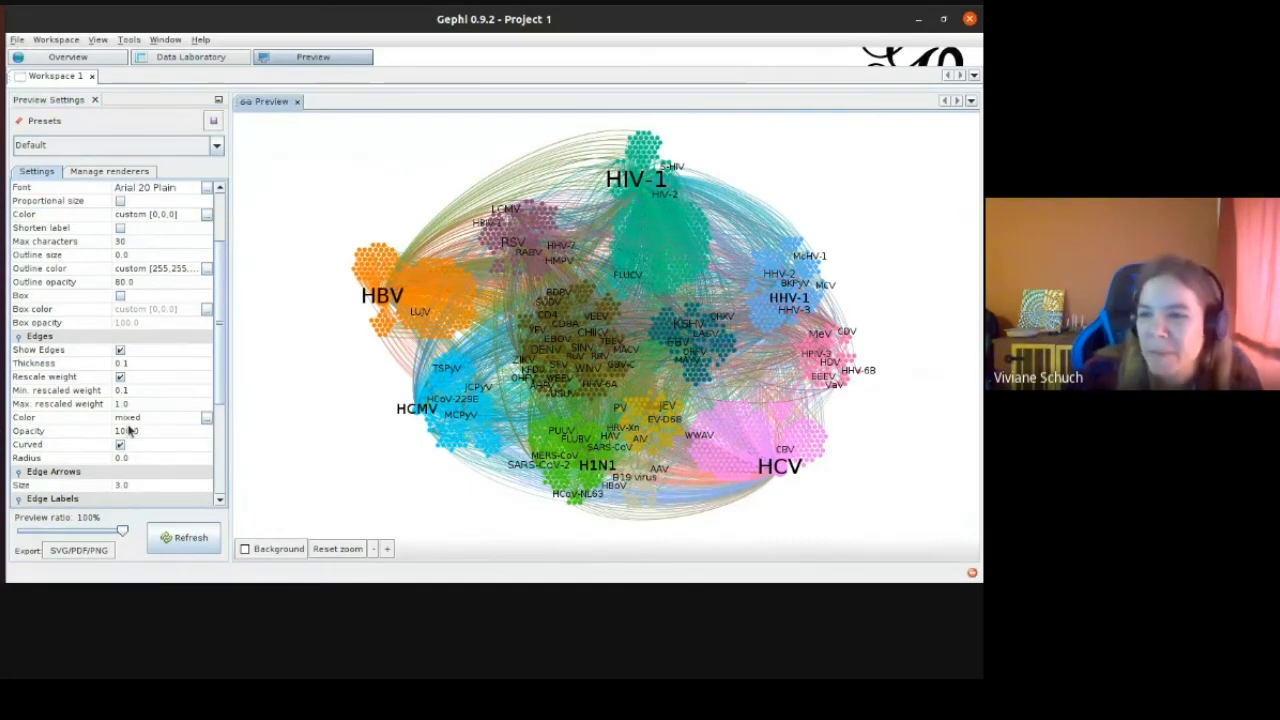
Set the edge opacity to 50 and refresh the preview.
{"action": "left_click", "coordinate": [131, 431]}
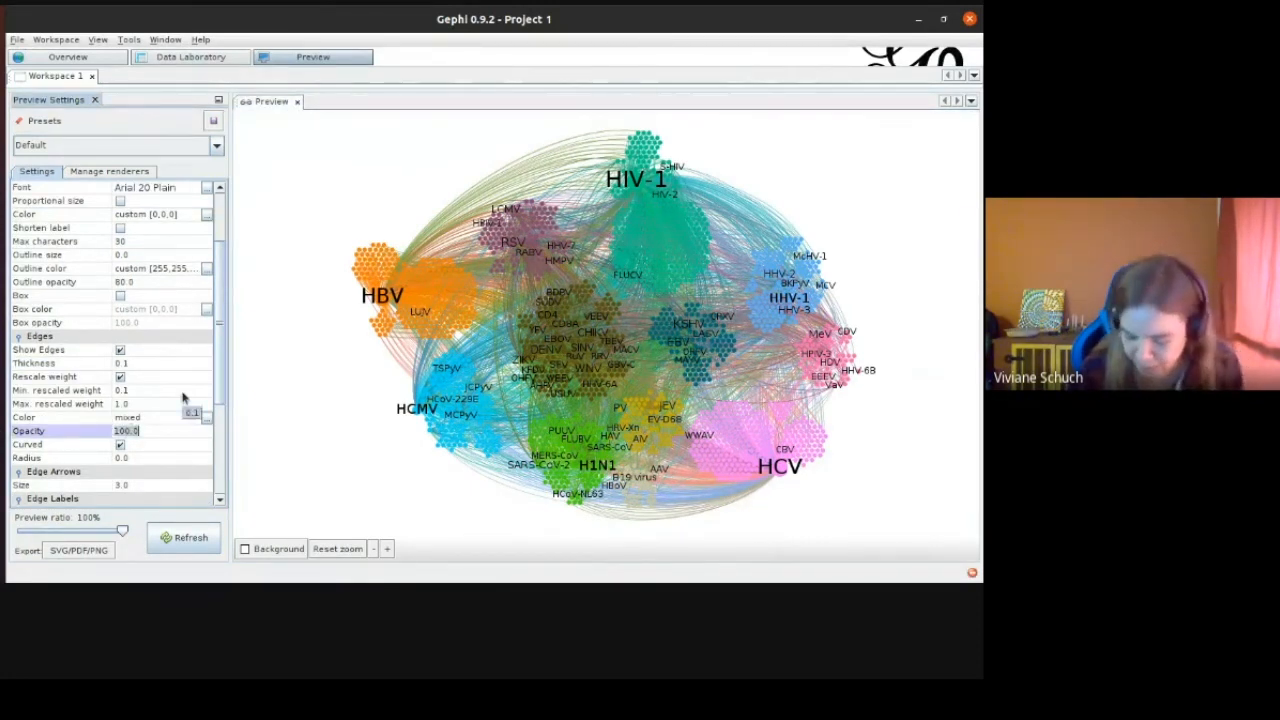
{"action": "type", "text": "50"}
{"action": "key", "text": "Return"}
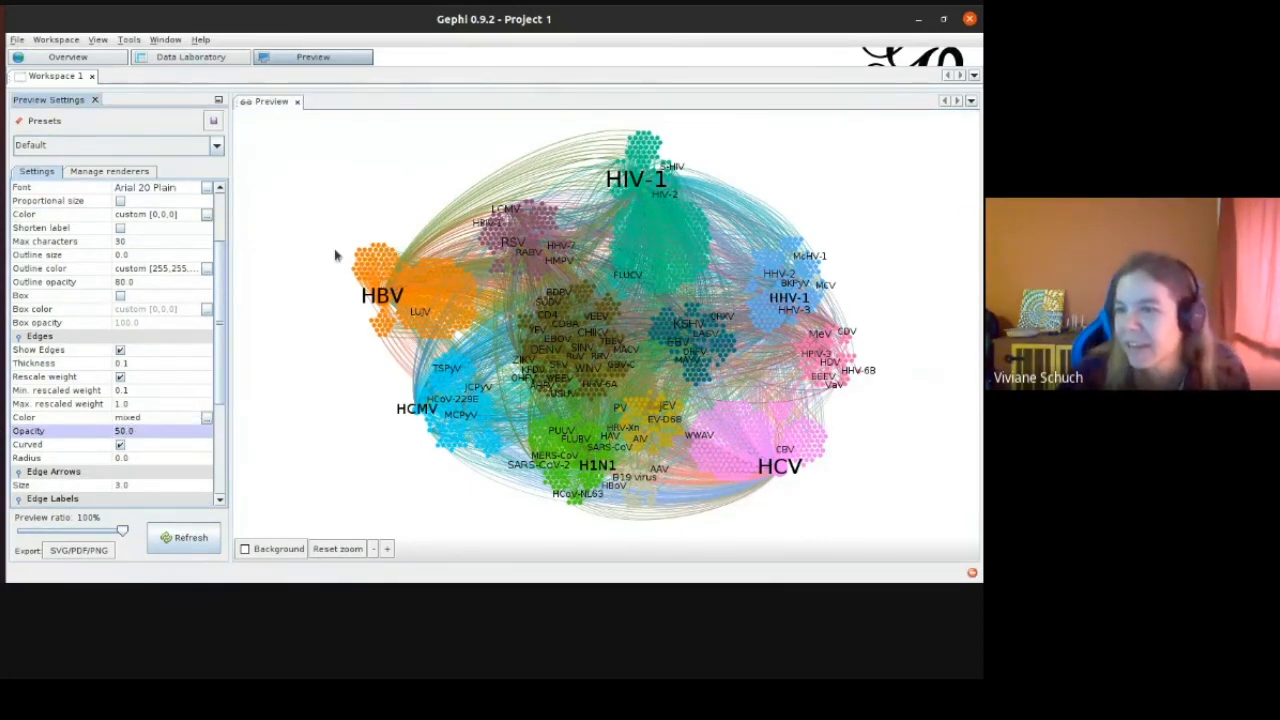
{"action": "left_click", "coordinate": [178, 538]}
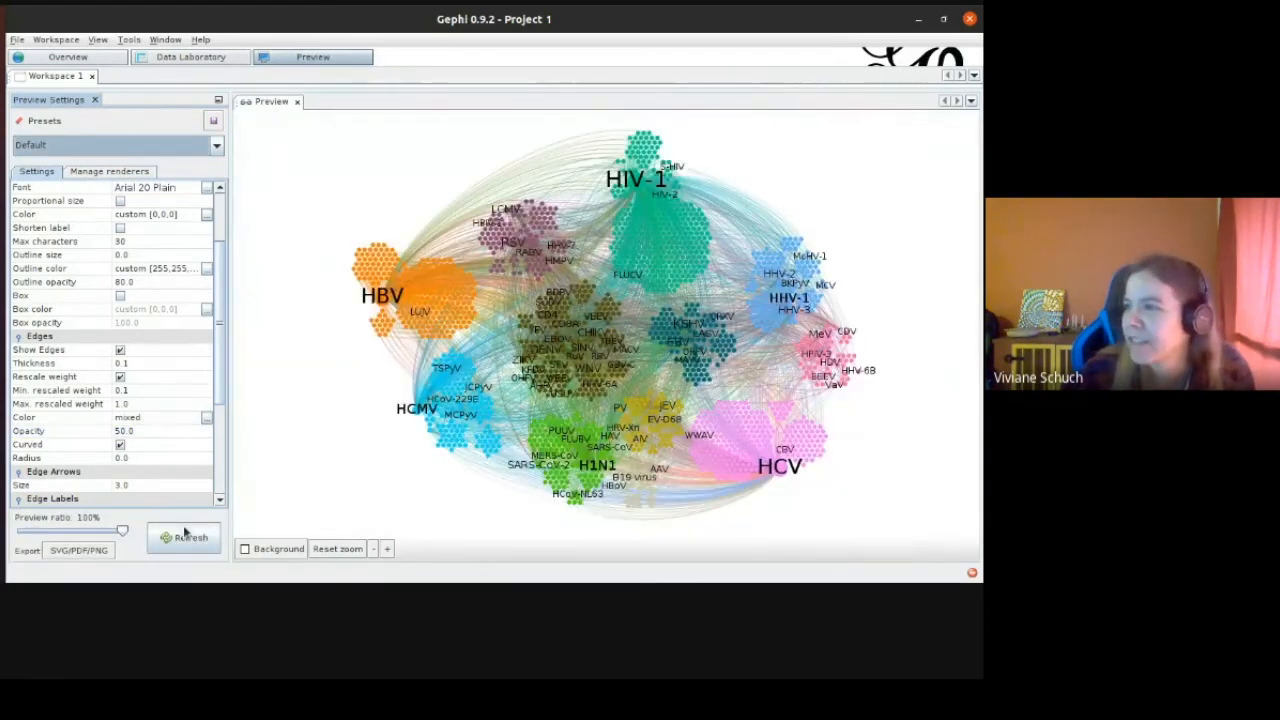
Try the Source option for edge colour before setting it to custom grey (163,163,163), and set the edge opacity to 30.
{"action": "left_click", "coordinate": [206, 419]}
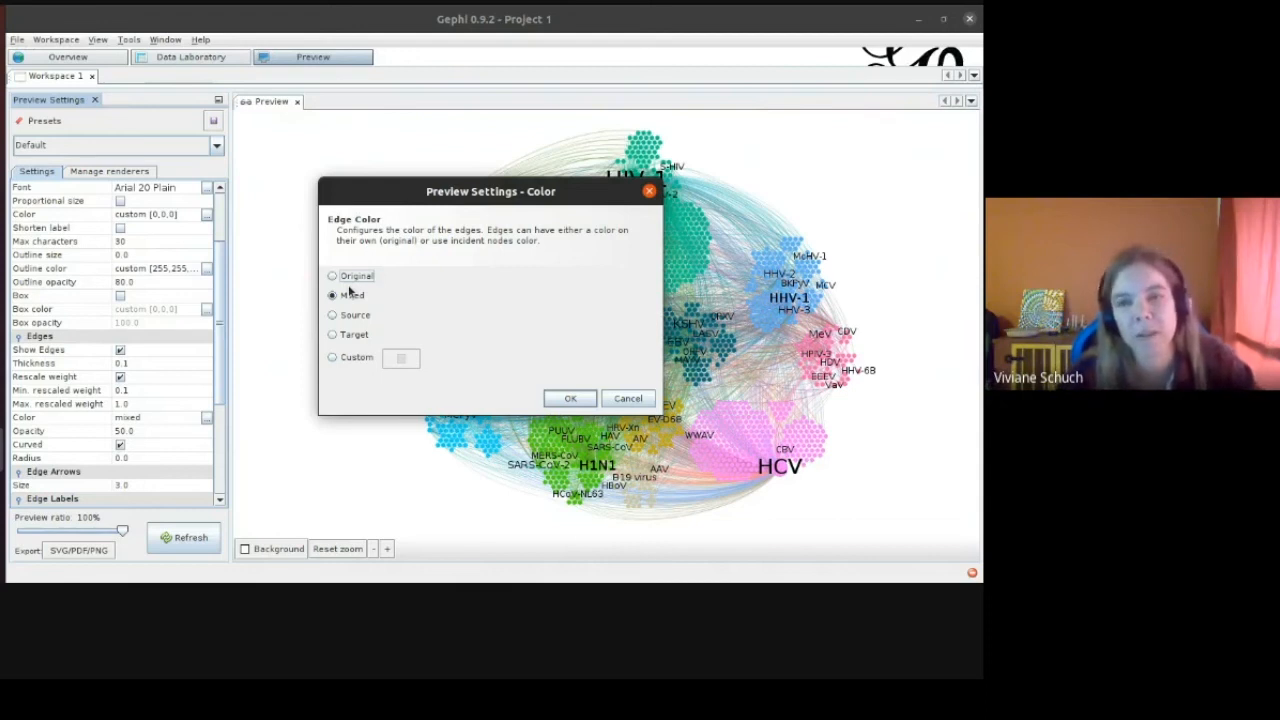
{"action": "left_click", "coordinate": [340, 315]}
{"action": "left_click", "coordinate": [332, 357]}
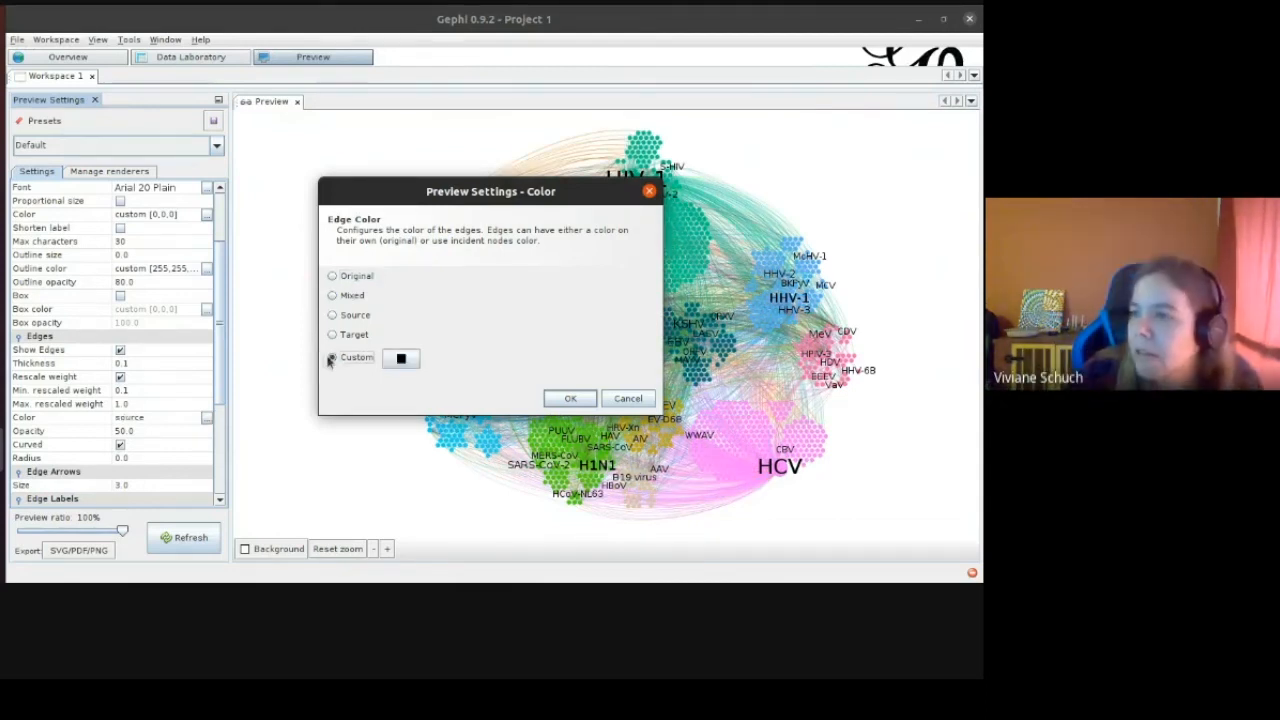
{"action": "left_click", "coordinate": [400, 358]}
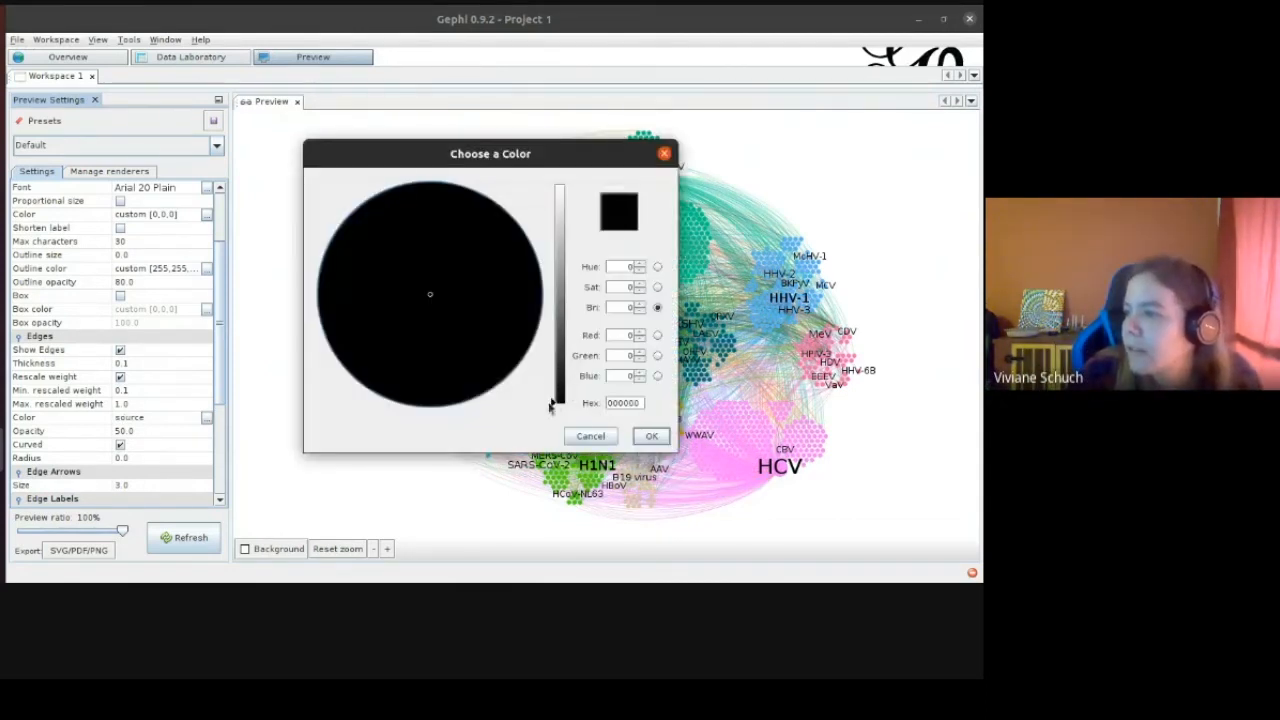
{"action": "left_click_drag", "start_coordinate": [549, 404], "coordinate": [561, 267]}
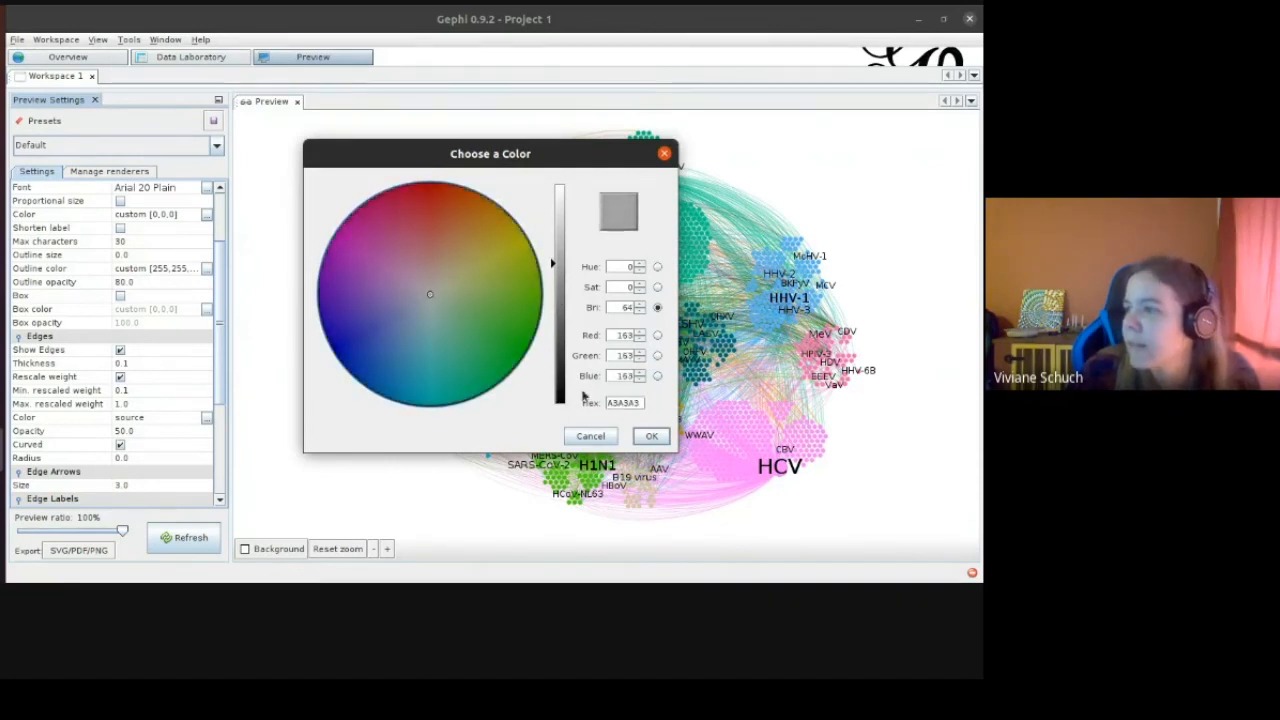
{"action": "left_click", "coordinate": [651, 436]}
{"action": "left_click", "coordinate": [586, 400]}
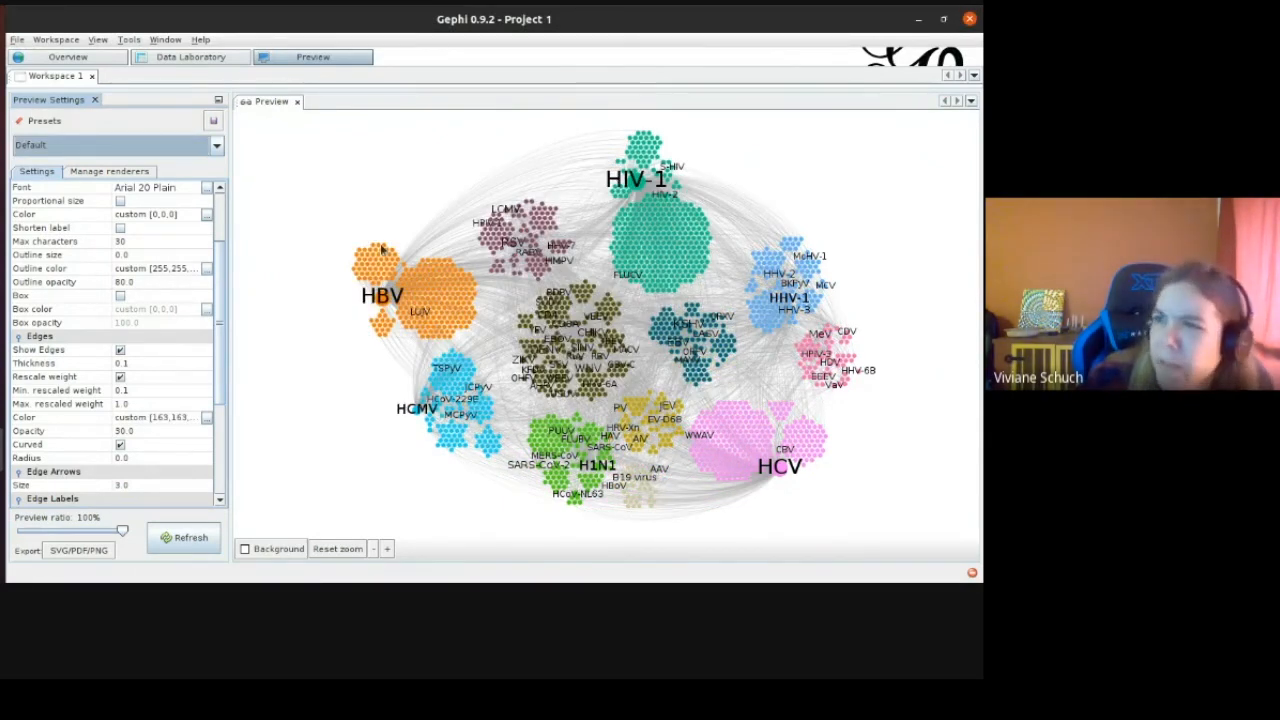
Recolour the nodes of modularity class 0 light blue-violet in the overview and refresh the preview.
{"action": "left_click", "coordinate": [60, 57]}
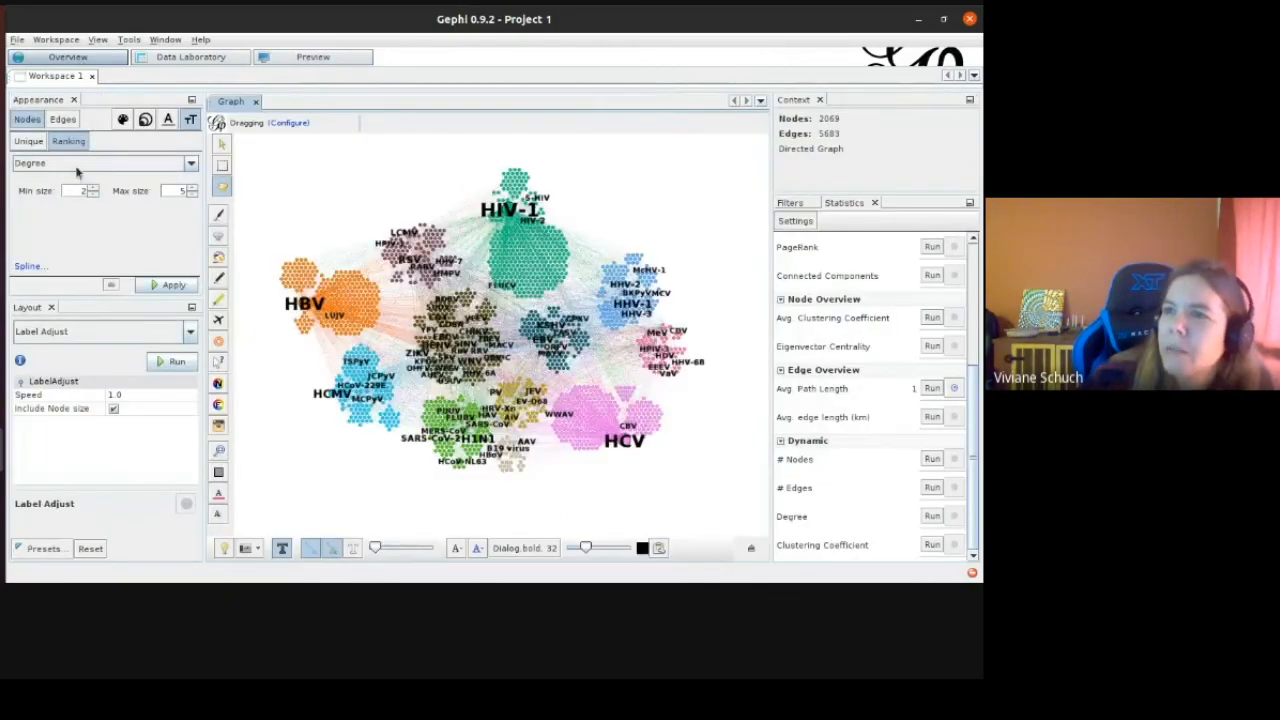
{"action": "left_click", "coordinate": [122, 119]}
{"action": "left_click", "coordinate": [23, 225]}
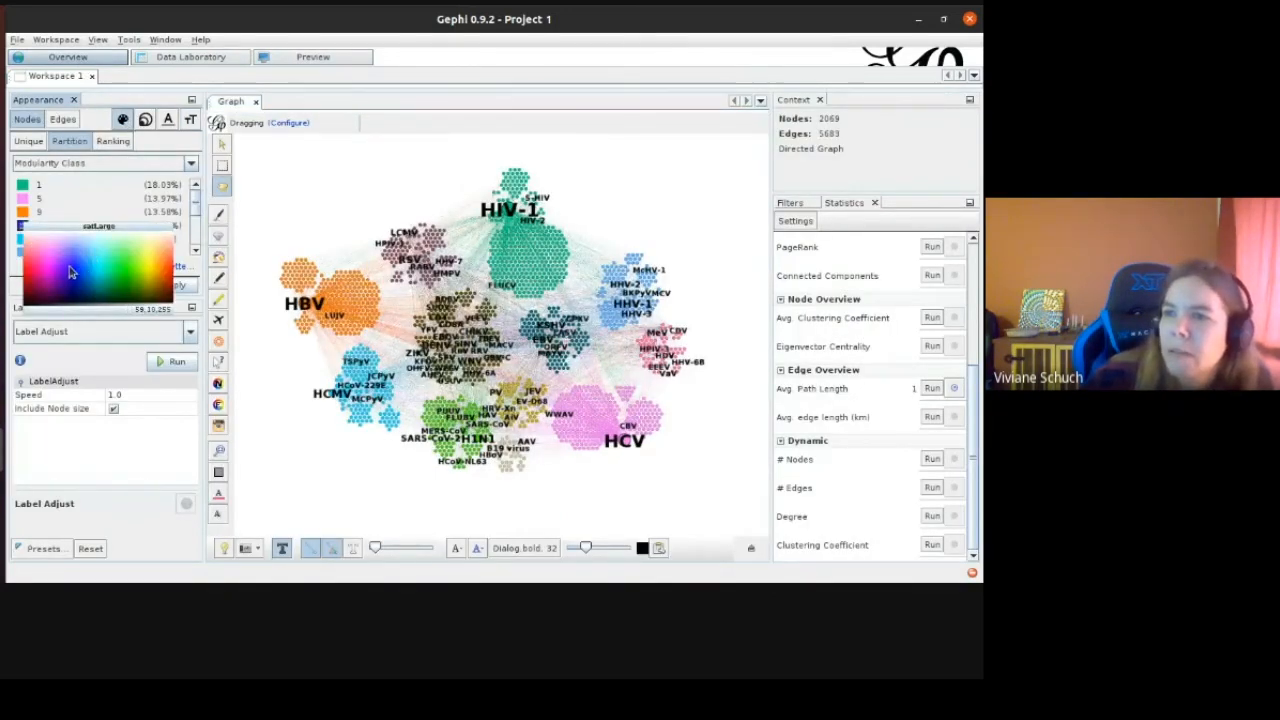
{"action": "left_click", "coordinate": [74, 247]}
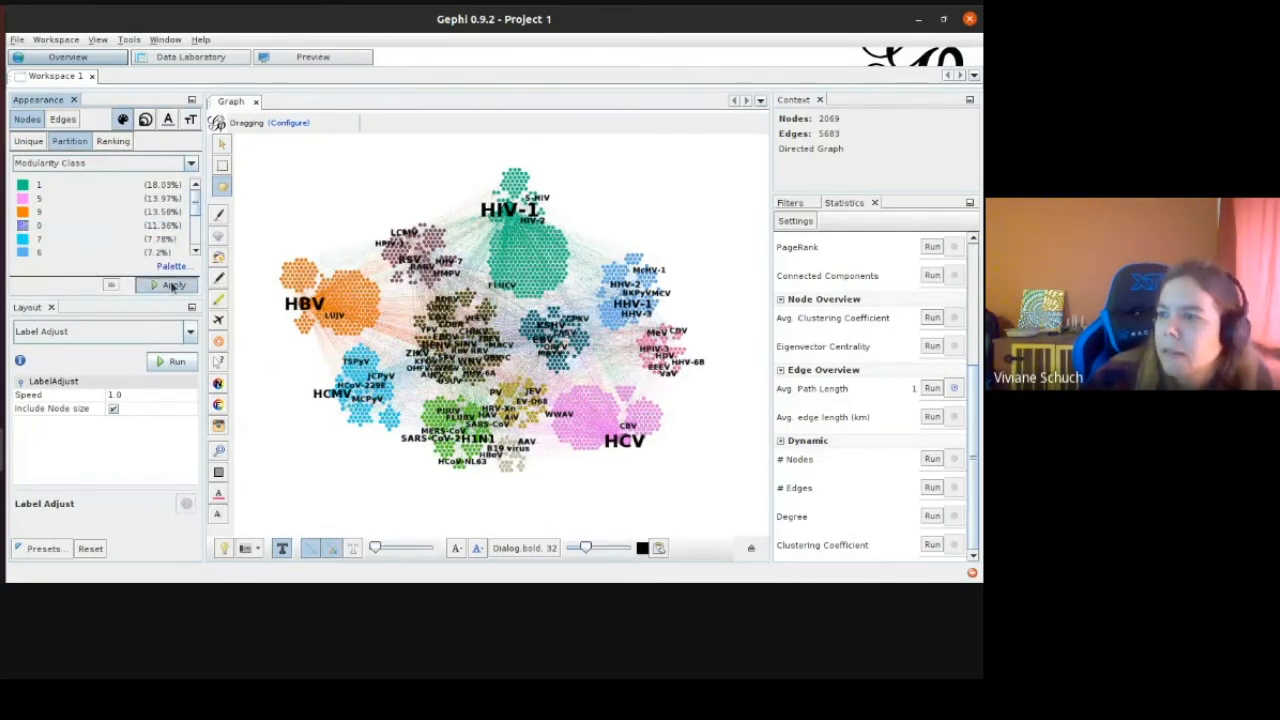
{"action": "left_click", "coordinate": [172, 286]}
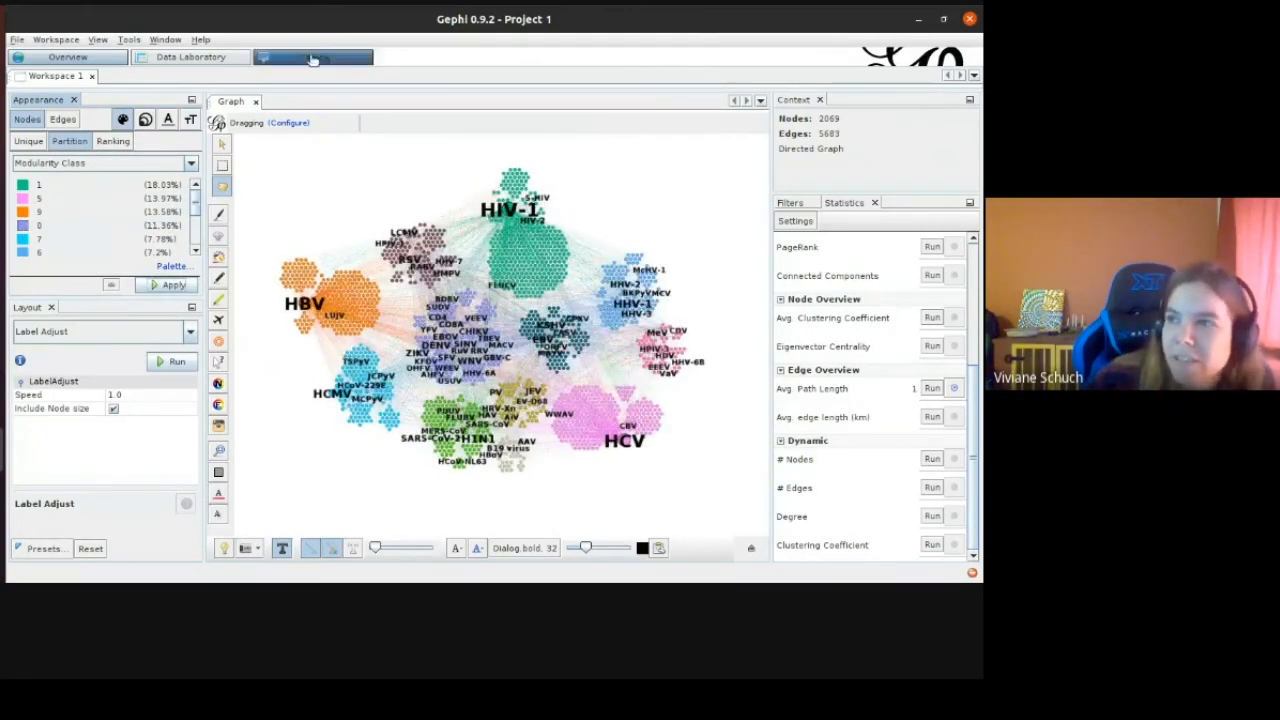
{"action": "left_click", "coordinate": [313, 58]}
{"action": "left_click", "coordinate": [186, 545]}
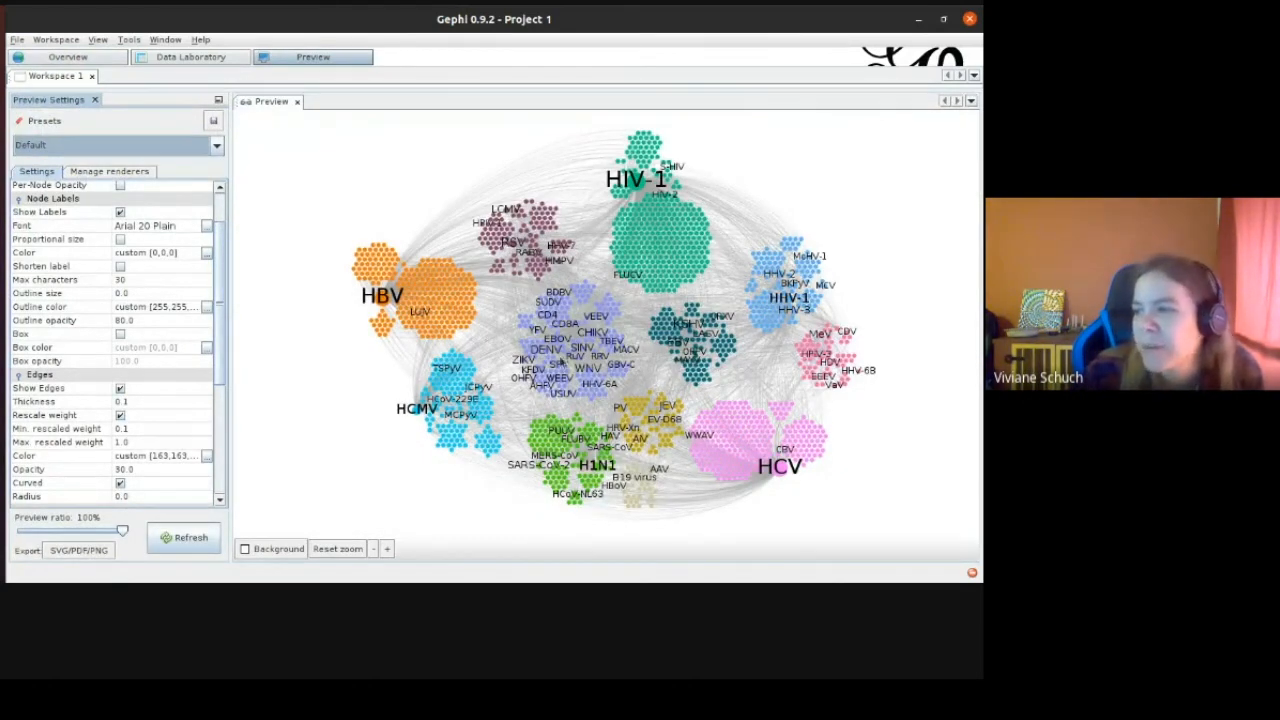
Turn off curved edges and set the edge opacity to 50, refreshing the preview.
{"action": "scroll", "coordinate": [55, 470], "scroll_direction": "down", "scroll_amount": 1}
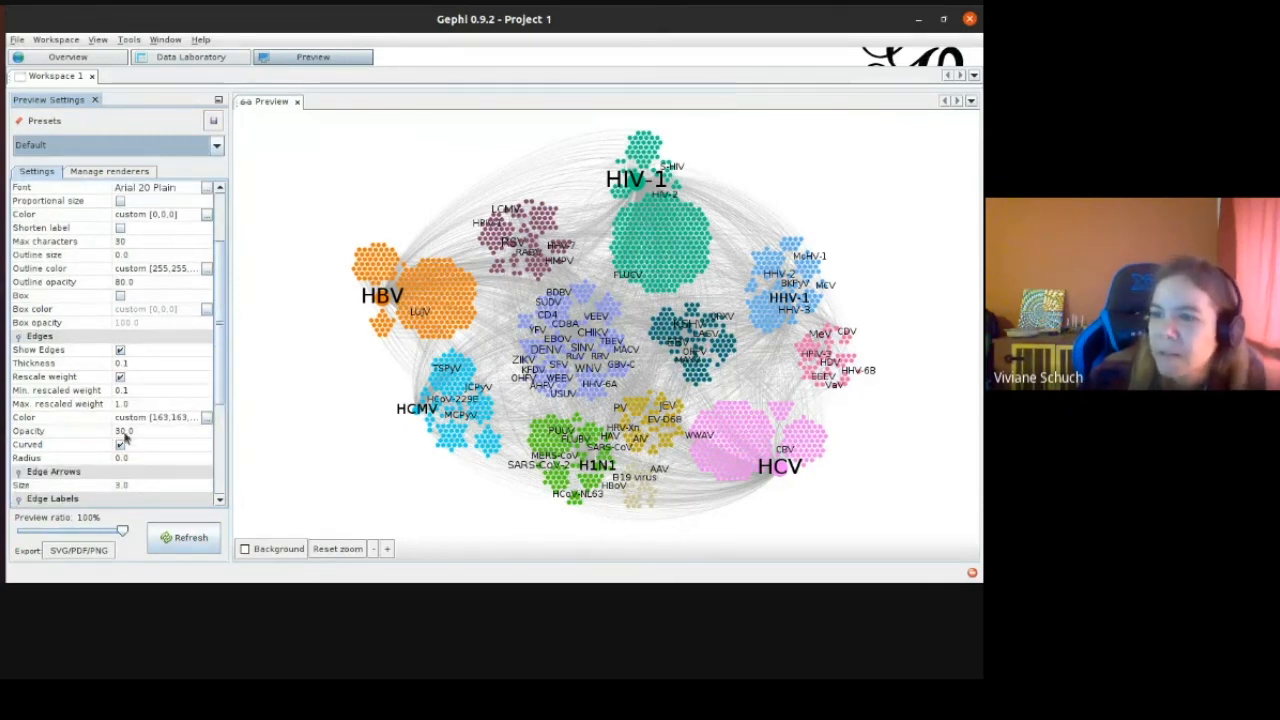
{"action": "left_click", "coordinate": [120, 444]}
{"action": "left_click", "coordinate": [184, 538]}
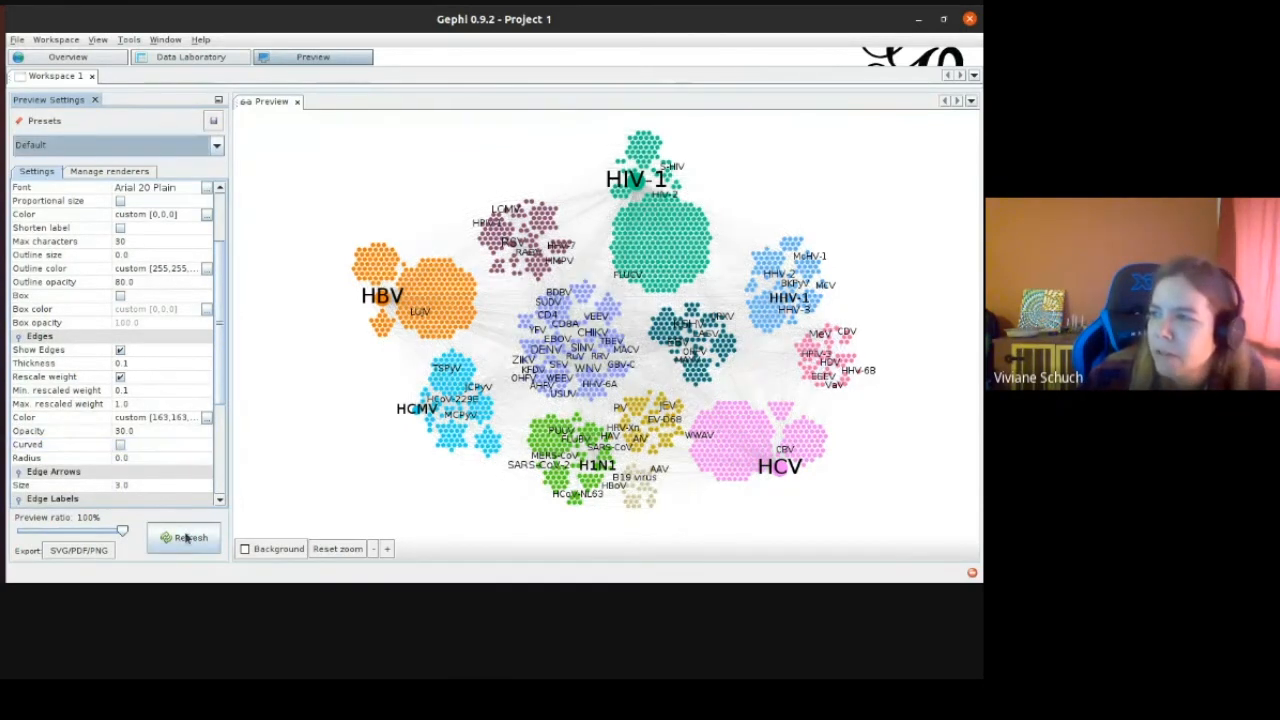
{"action": "left_click", "coordinate": [146, 430]}
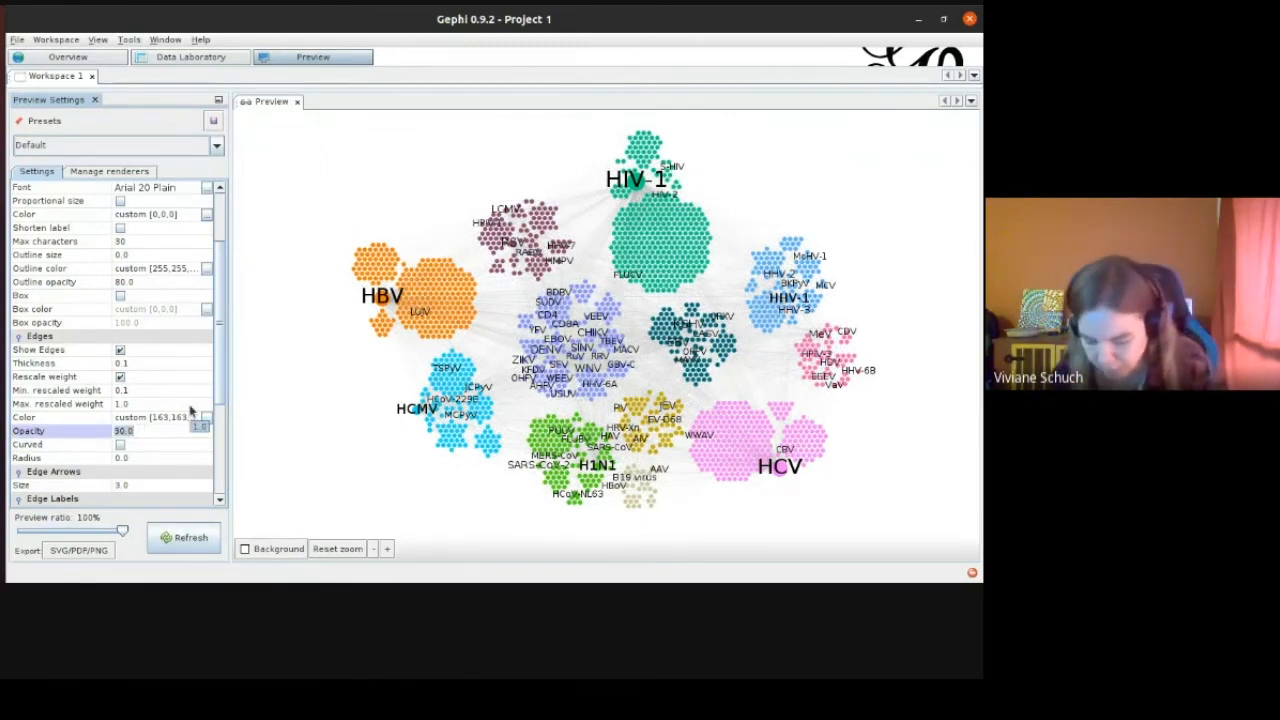
{"action": "type", "text": "50"}
{"action": "key", "text": "Return"}
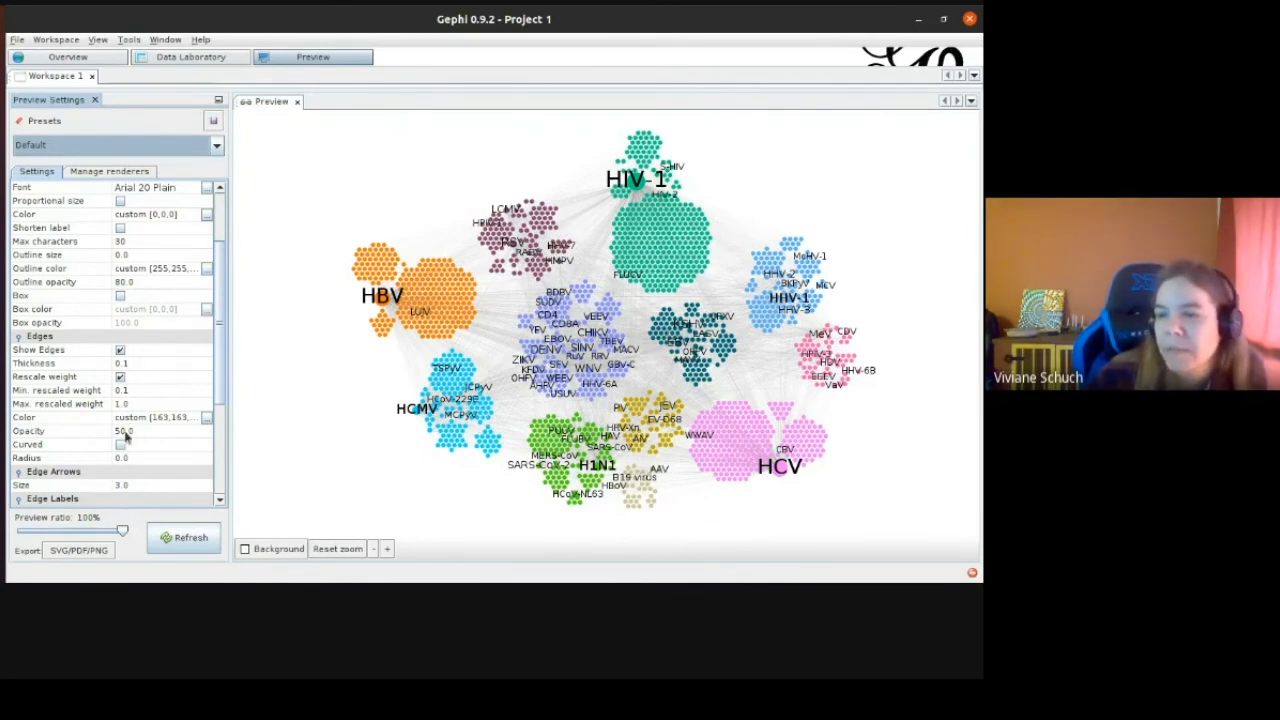
Set the edge arrow size to 0, refresh the preview, and inspect the edges around a node up close.
{"action": "scroll", "coordinate": [125, 435], "scroll_direction": "down", "scroll_amount": 2}
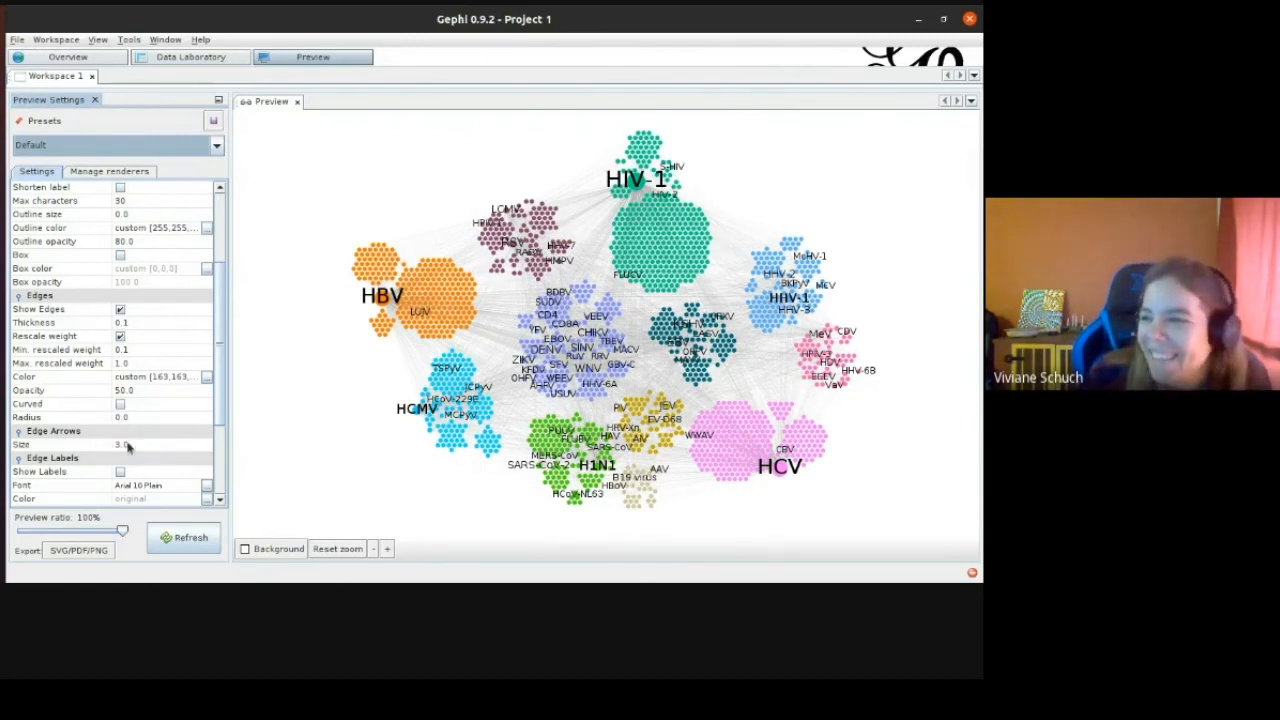
{"action": "scroll", "coordinate": [565, 383], "scroll_direction": "up", "scroll_amount": 3}
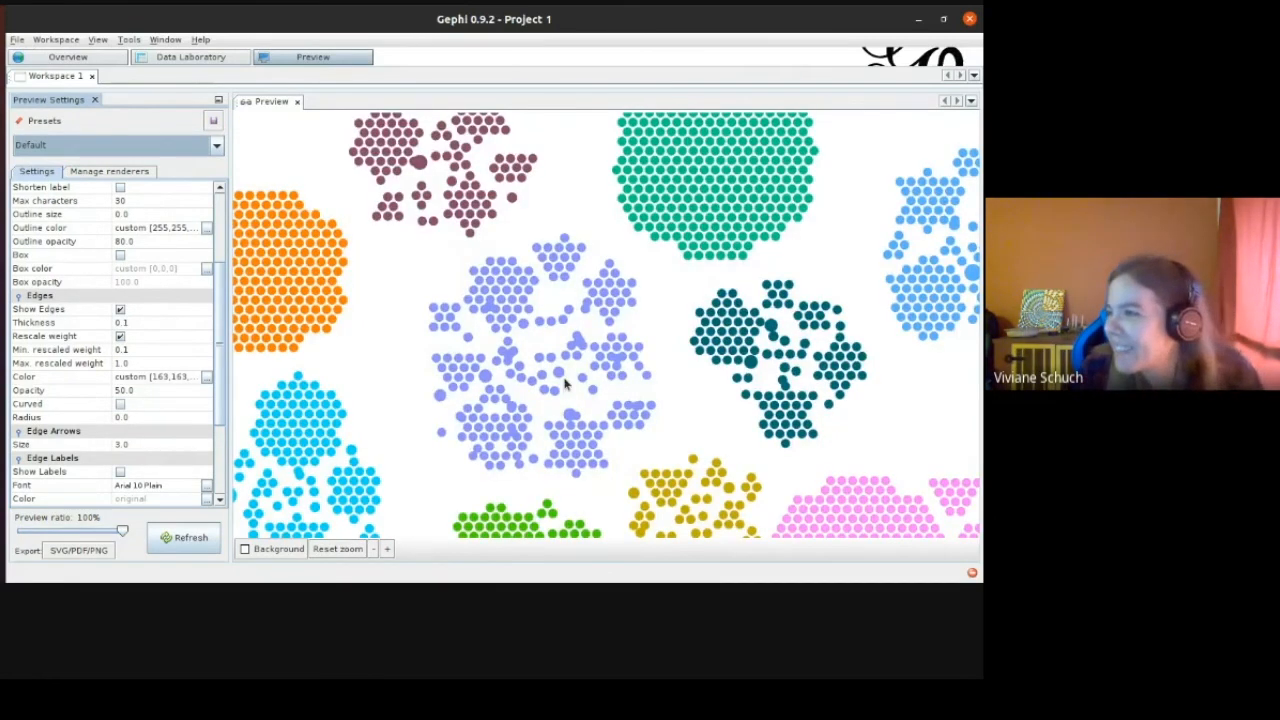
{"action": "scroll", "coordinate": [619, 299], "scroll_direction": "up", "scroll_amount": 5}
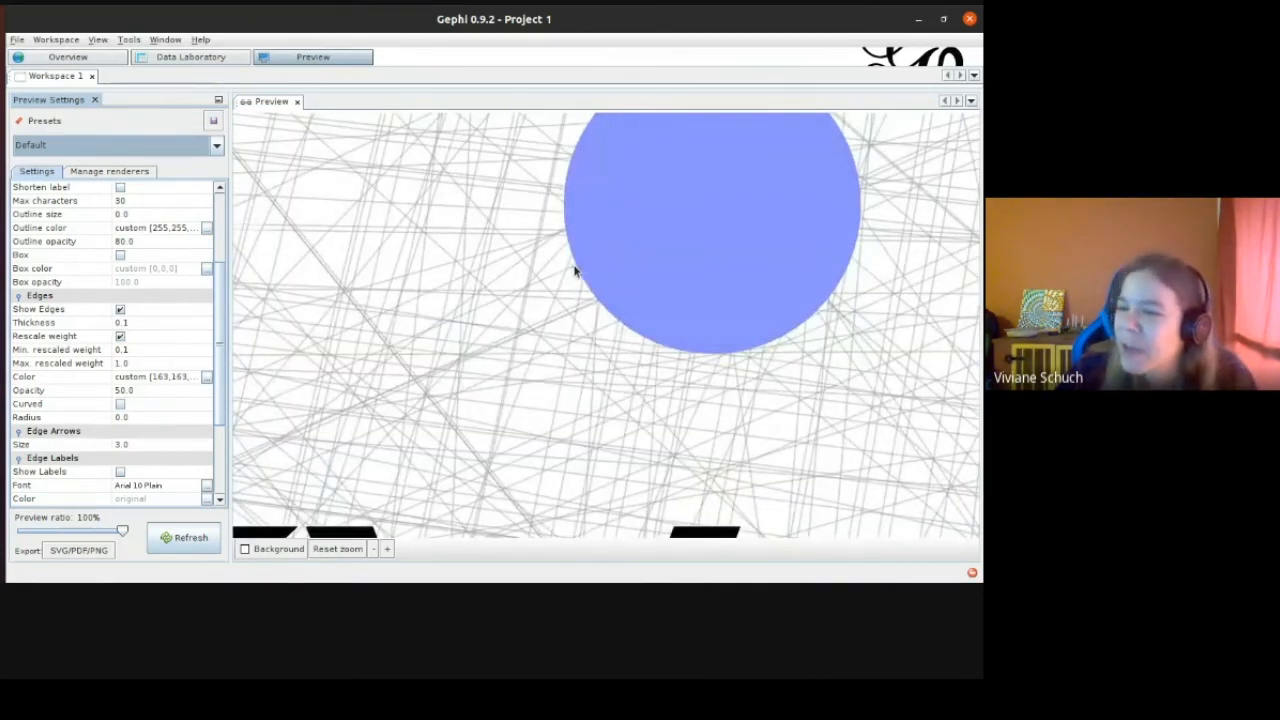
{"action": "left_click", "coordinate": [130, 443]}
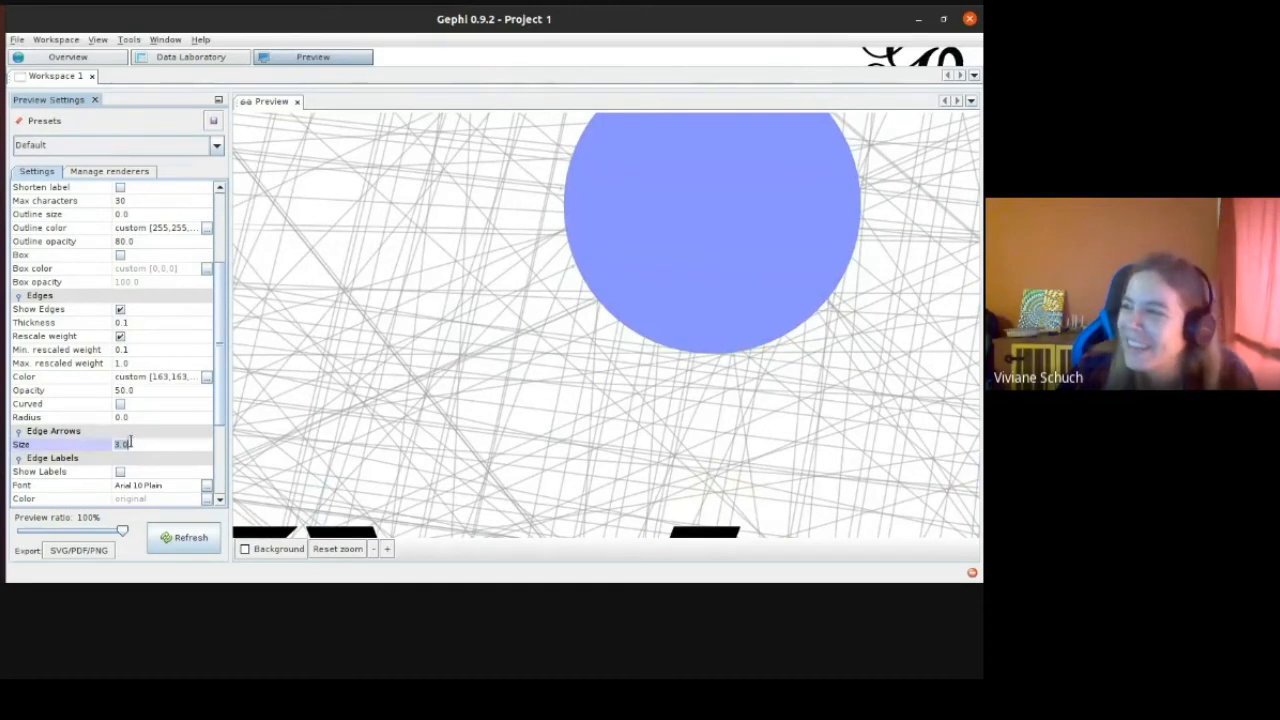
{"action": "type", "text": "0"}
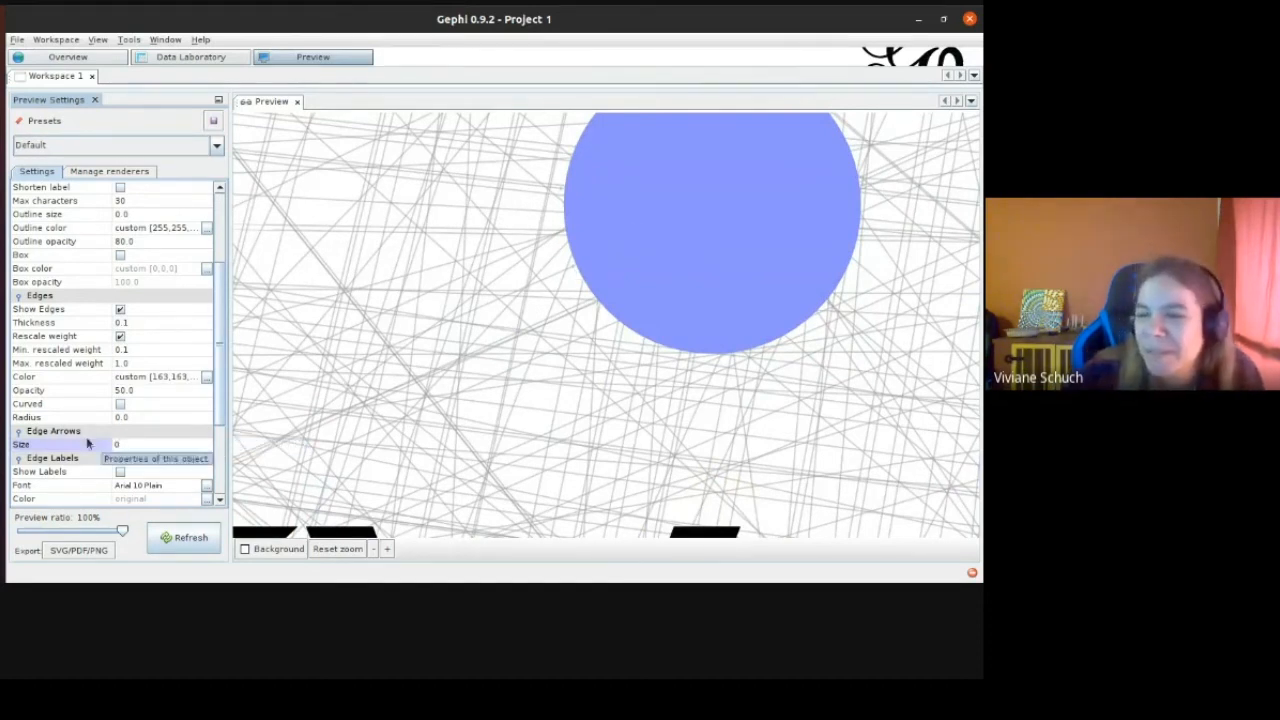
{"action": "left_click", "coordinate": [180, 537]}
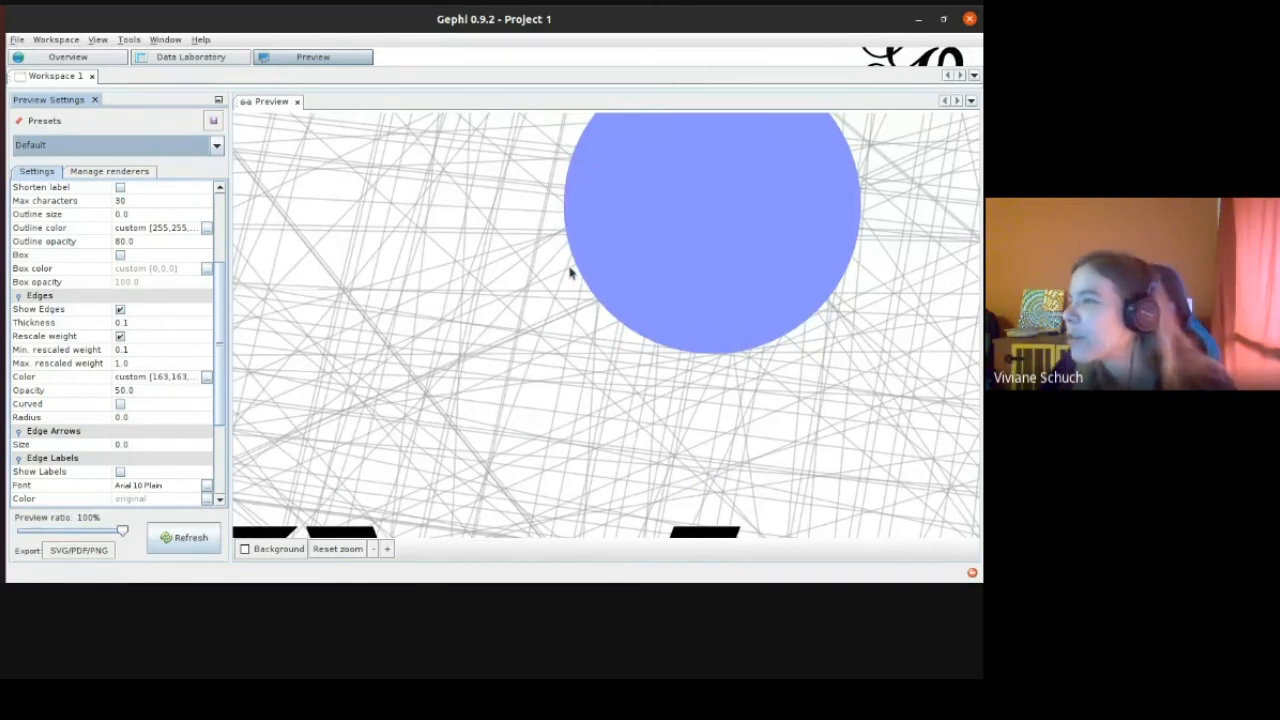
{"action": "scroll", "coordinate": [573, 268], "scroll_direction": "up", "scroll_amount": 3}
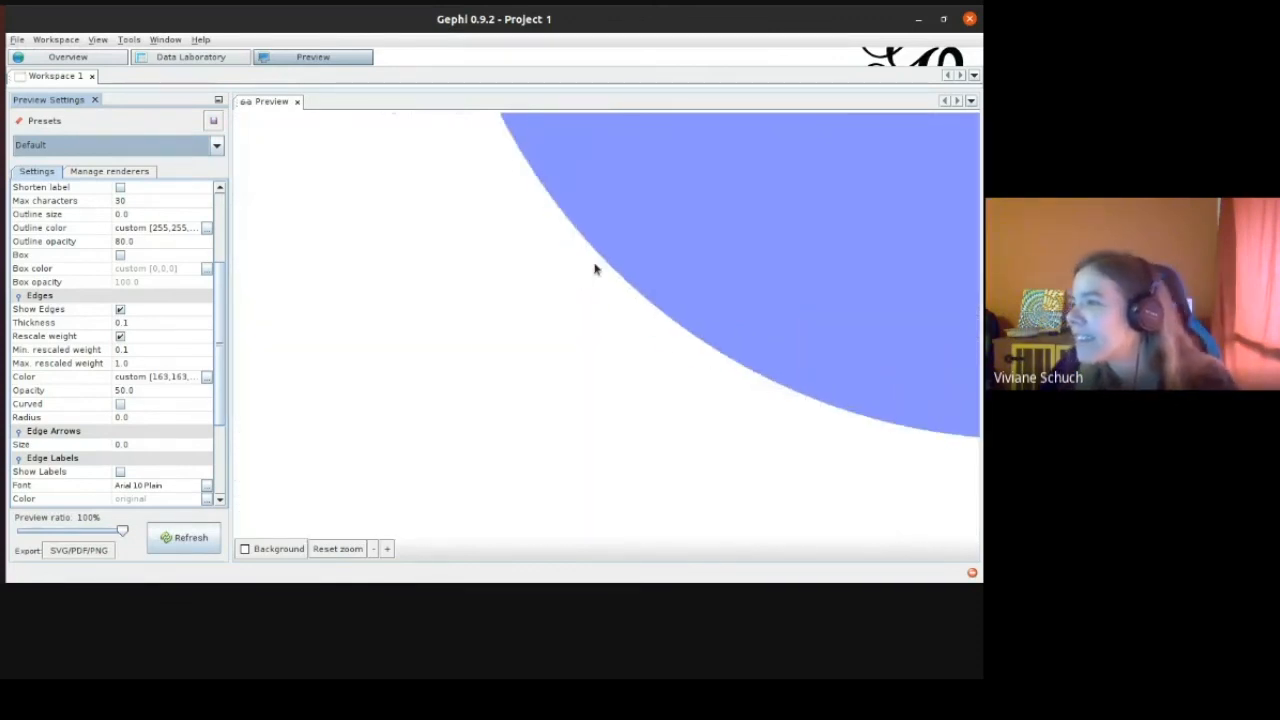
{"action": "scroll", "coordinate": [618, 270], "scroll_direction": "down", "scroll_amount": 3}
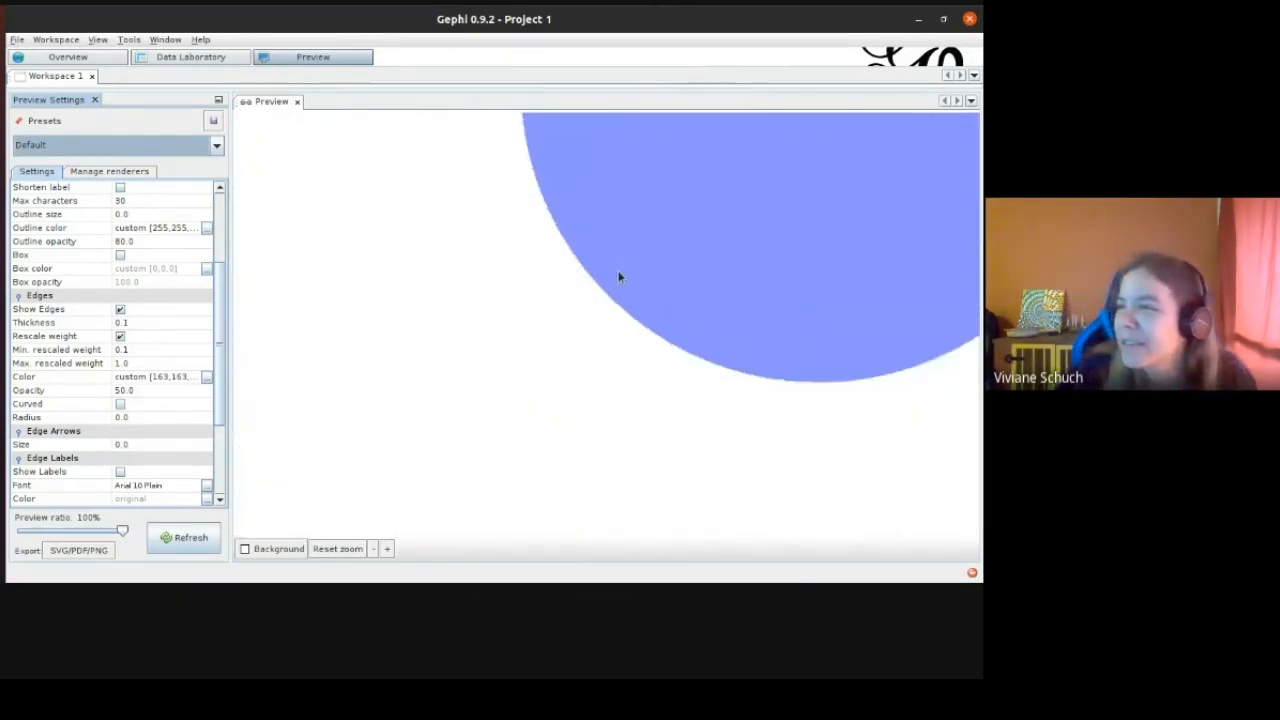
Reset the preview zoom to fit the whole network and try a black background.
{"action": "scroll", "coordinate": [532, 386], "scroll_direction": "down", "scroll_amount": 3}
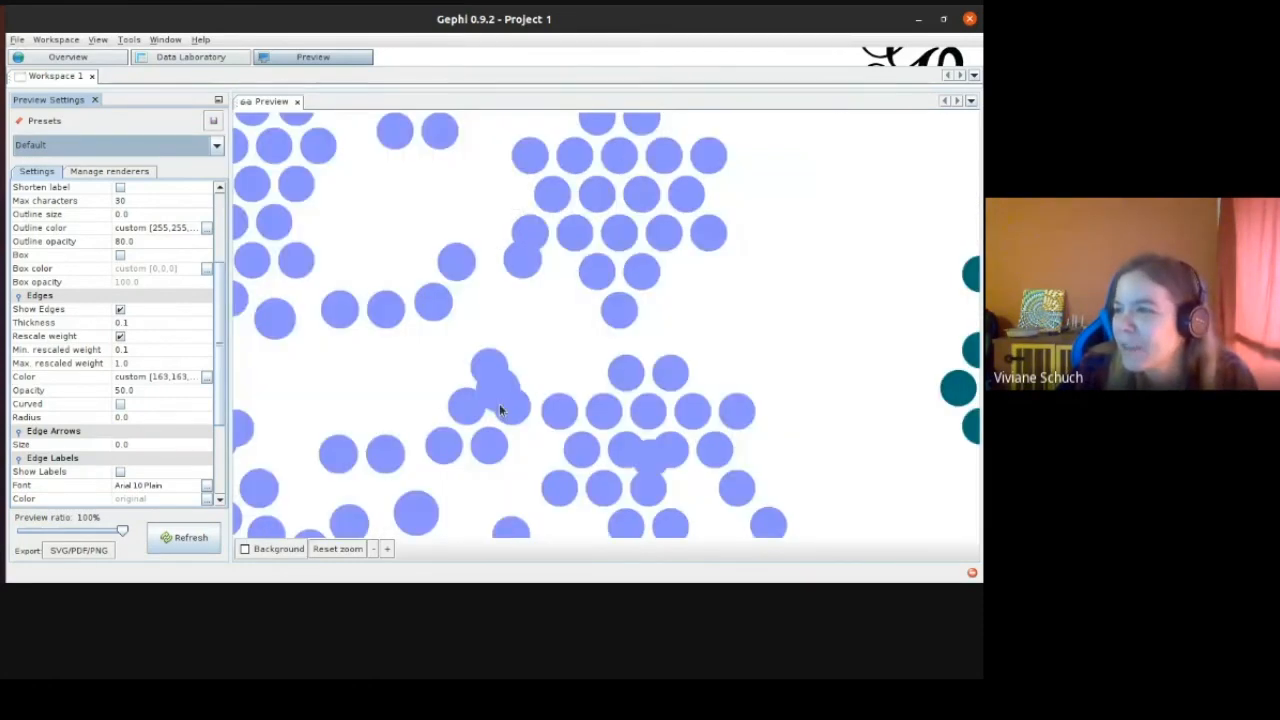
{"action": "scroll", "coordinate": [507, 396], "scroll_direction": "down", "scroll_amount": 3}
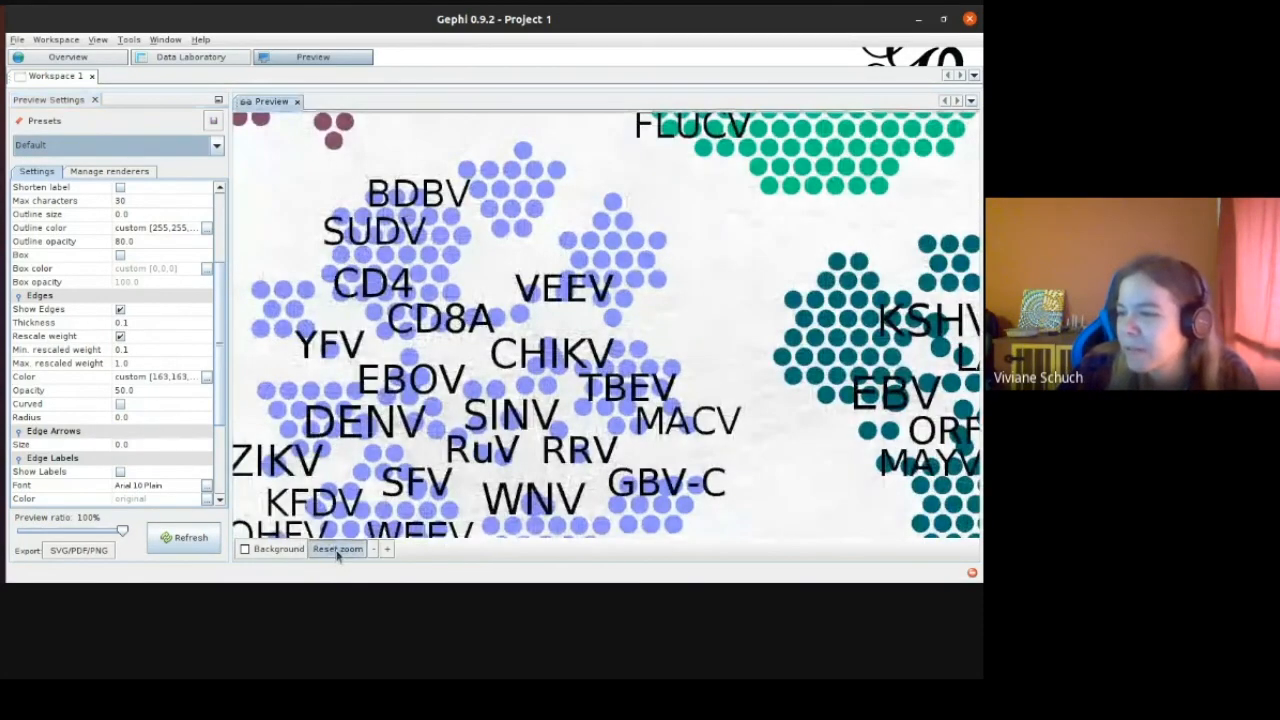
{"action": "left_click", "coordinate": [337, 549]}
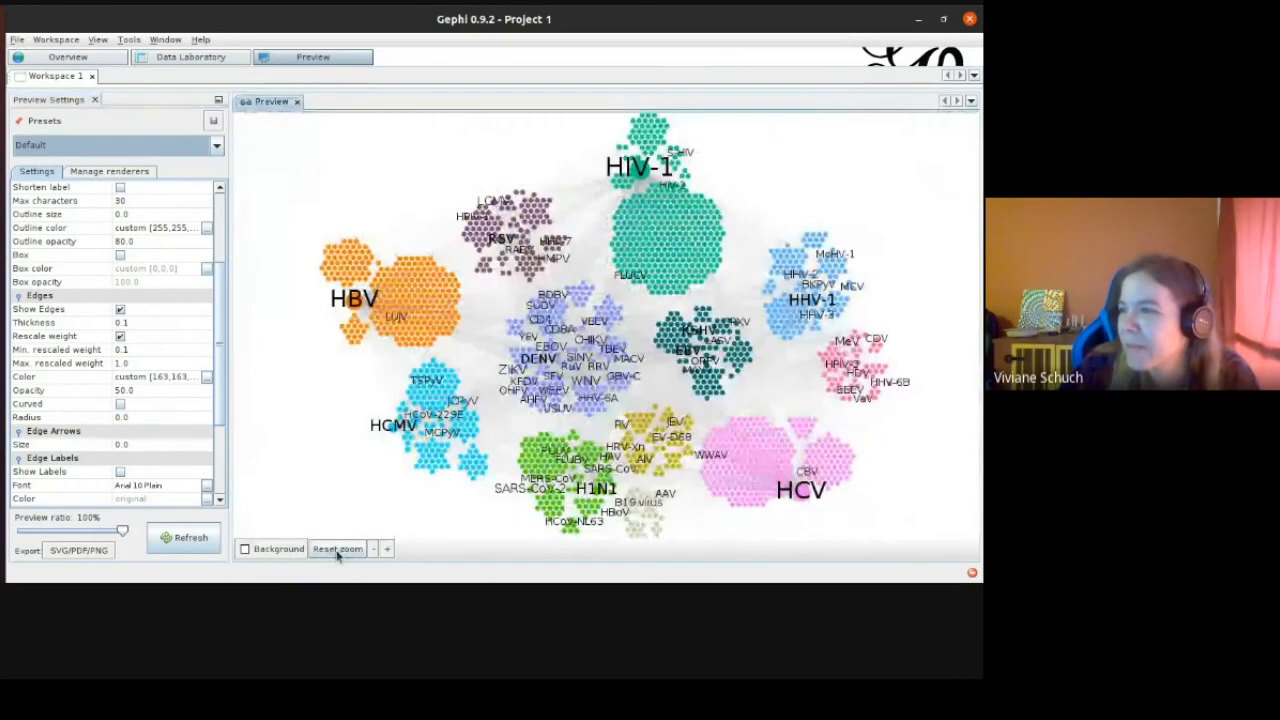
{"action": "left_click", "coordinate": [244, 549]}
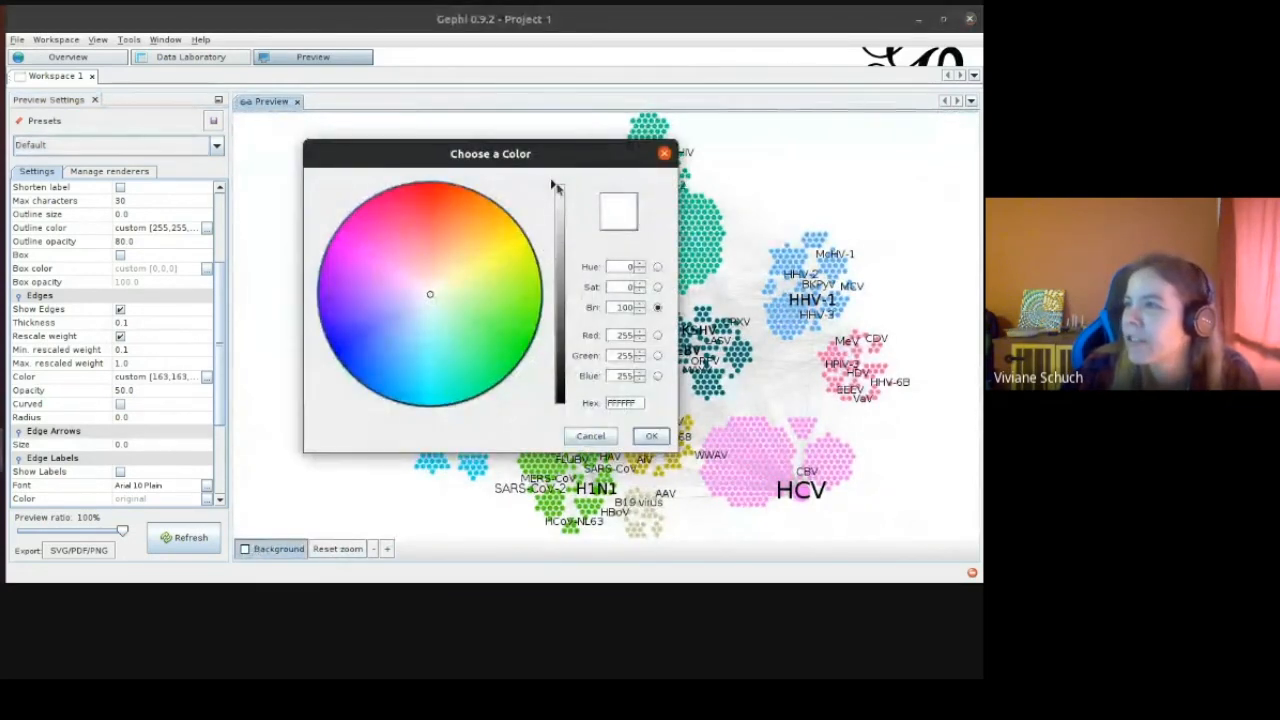
{"action": "left_click_drag", "start_coordinate": [557, 205], "coordinate": [560, 400]}
{"action": "left_click", "coordinate": [651, 436]}
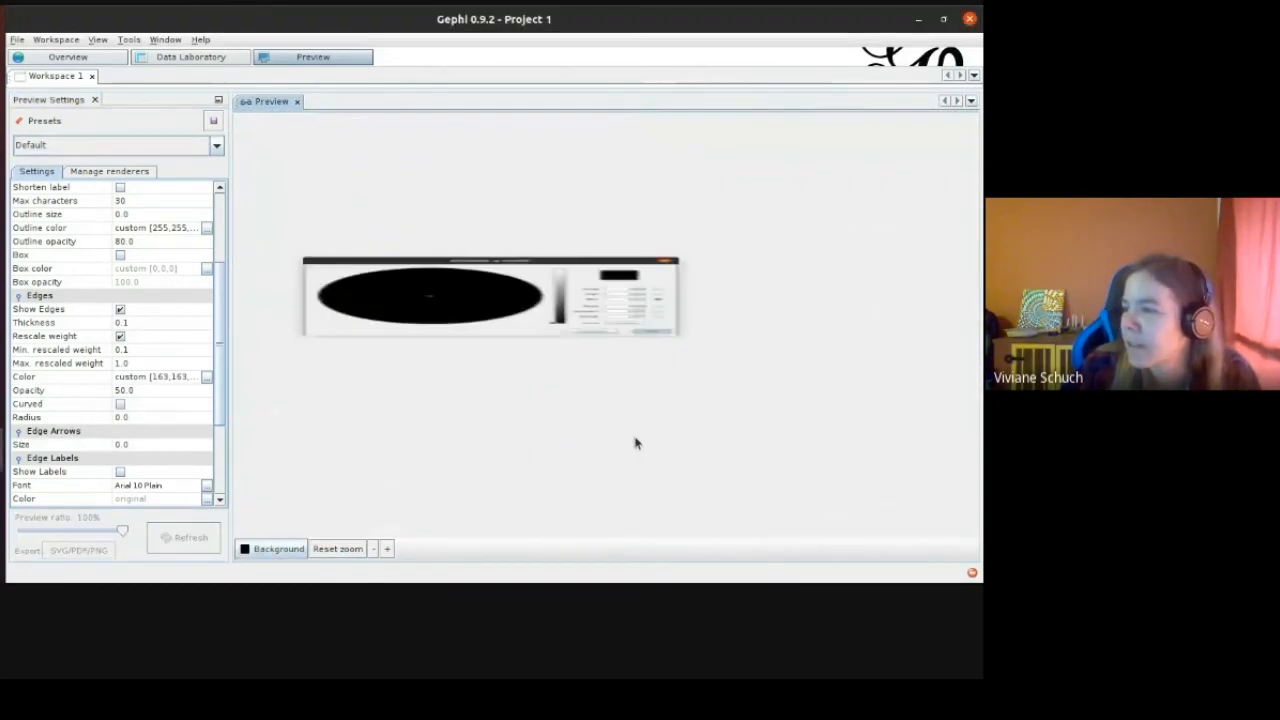
Restore the preview background to white.
{"action": "left_click", "coordinate": [285, 550]}
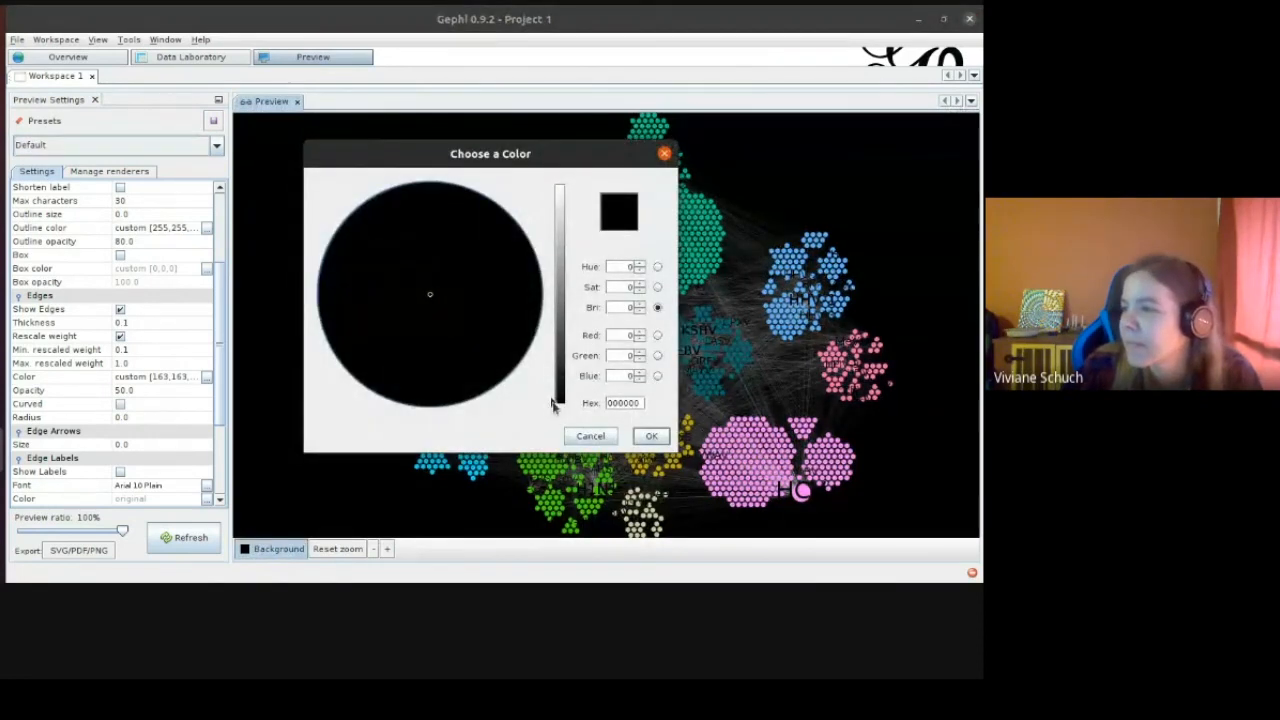
{"action": "left_click_drag", "start_coordinate": [552, 404], "coordinate": [552, 182]}
{"action": "left_click", "coordinate": [652, 436]}
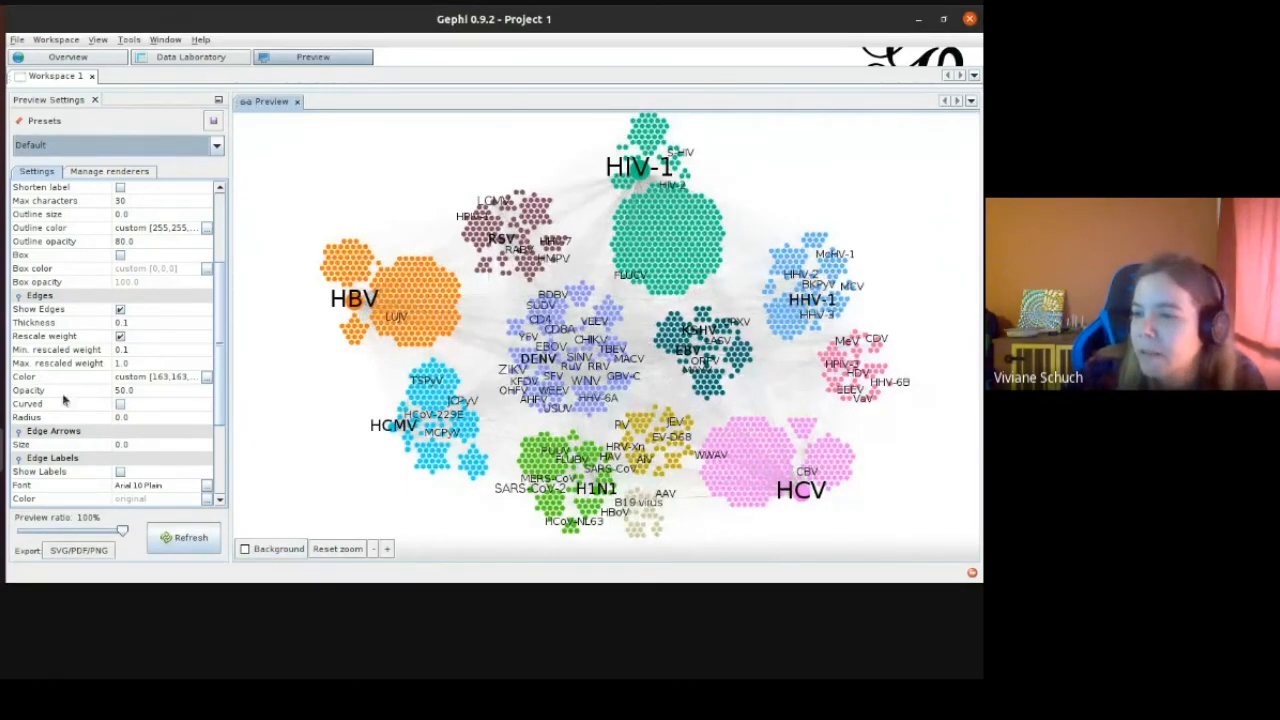
Open the SVG/PDF/PNG export of the preview and check which file types it offers.
{"action": "scroll", "coordinate": [63, 400], "scroll_direction": "down", "scroll_amount": 5}
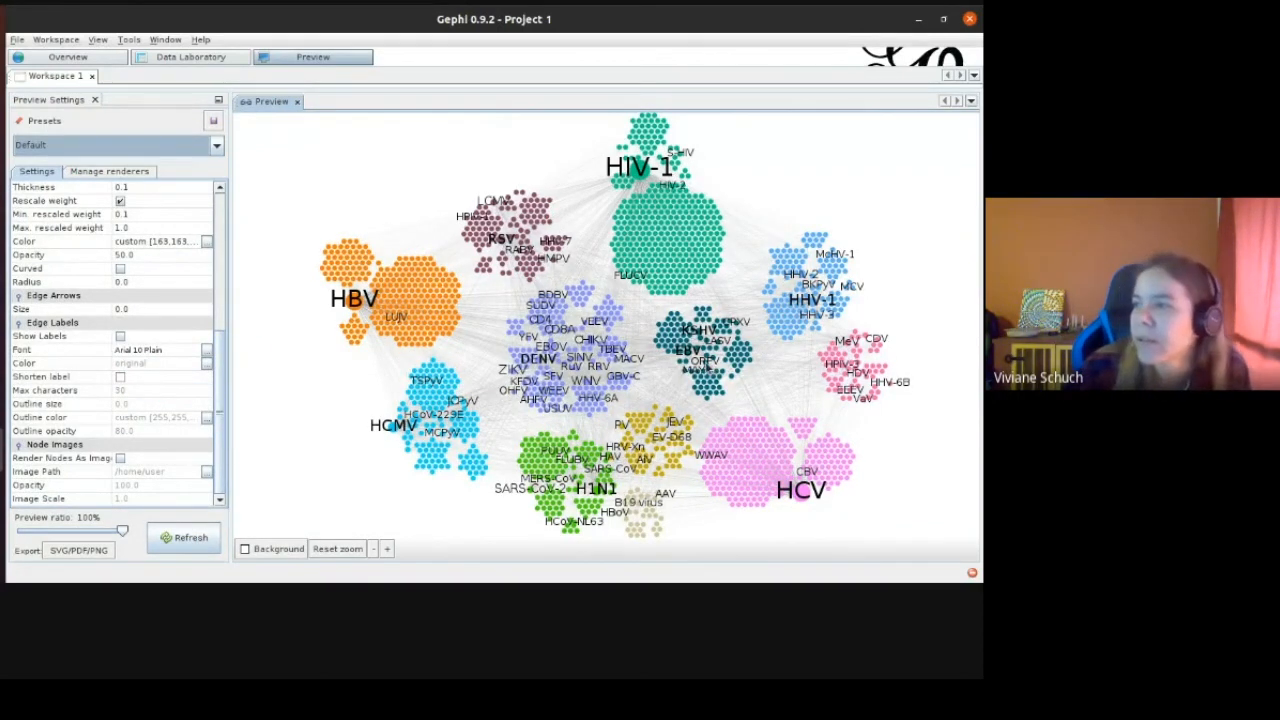
{"action": "left_click_drag", "start_coordinate": [713, 371], "coordinate": [695, 363]}
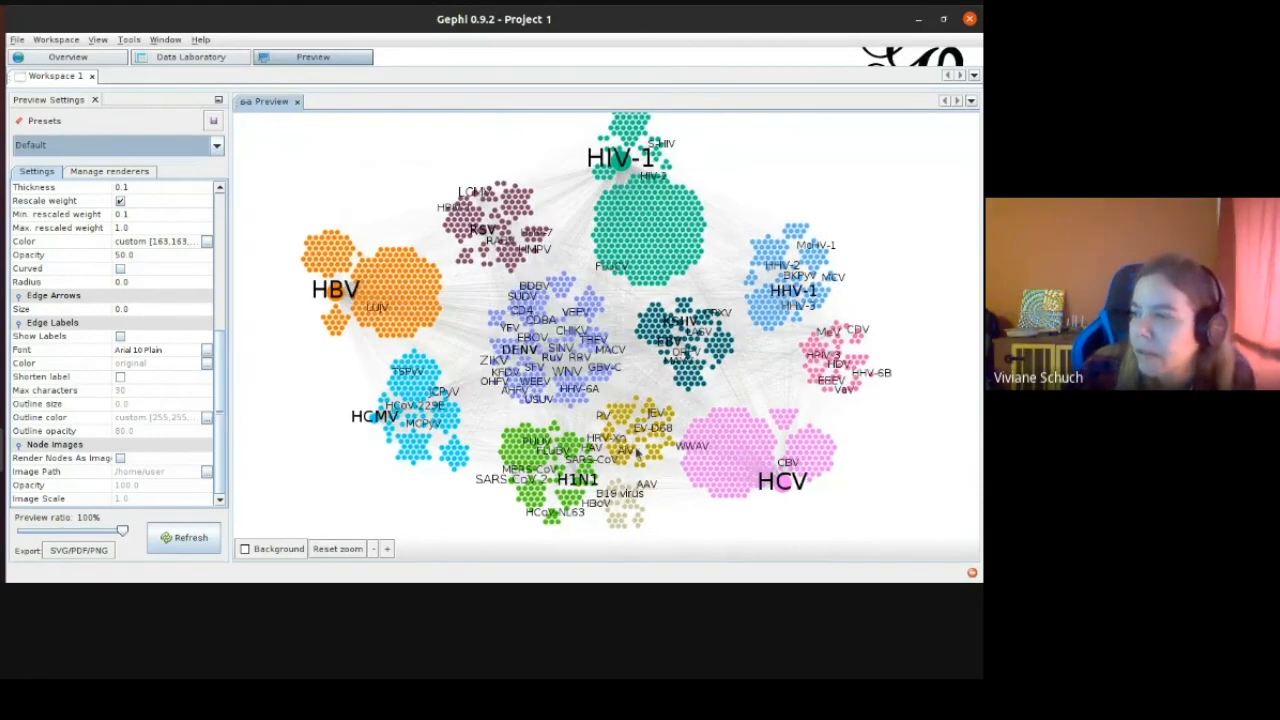
{"action": "left_click", "coordinate": [88, 555]}
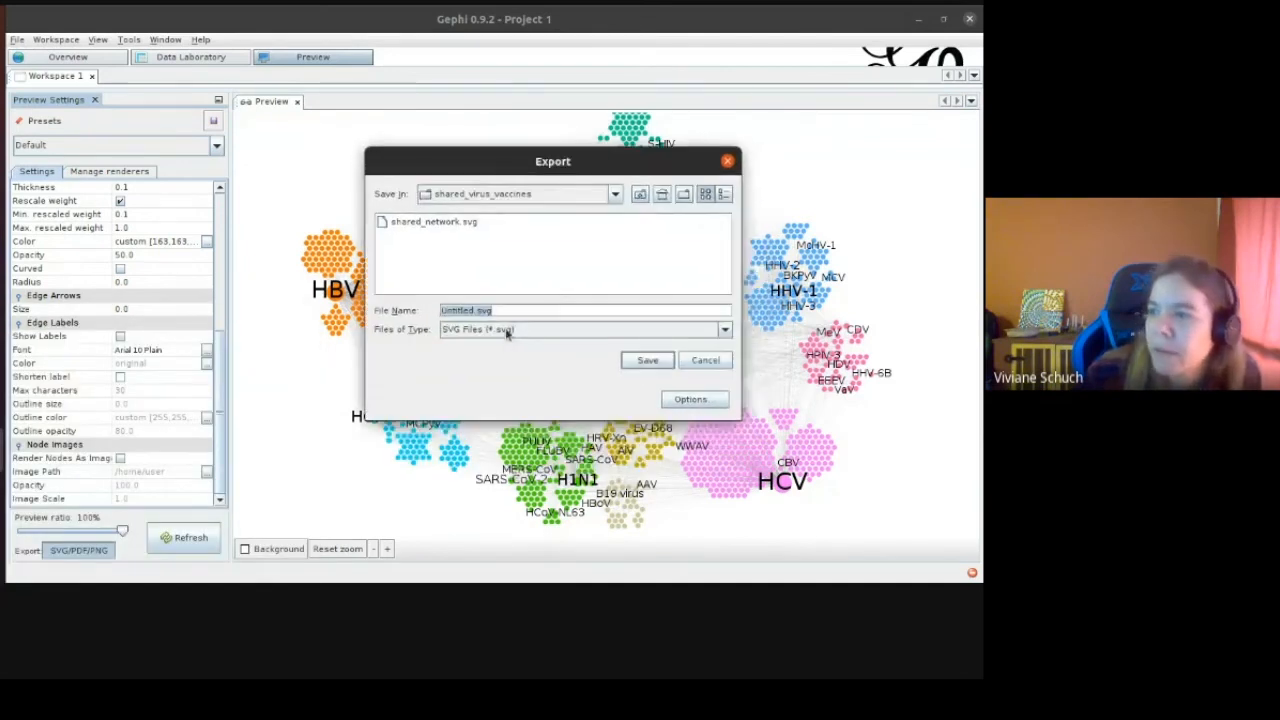
{"action": "left_click", "coordinate": [507, 335]}
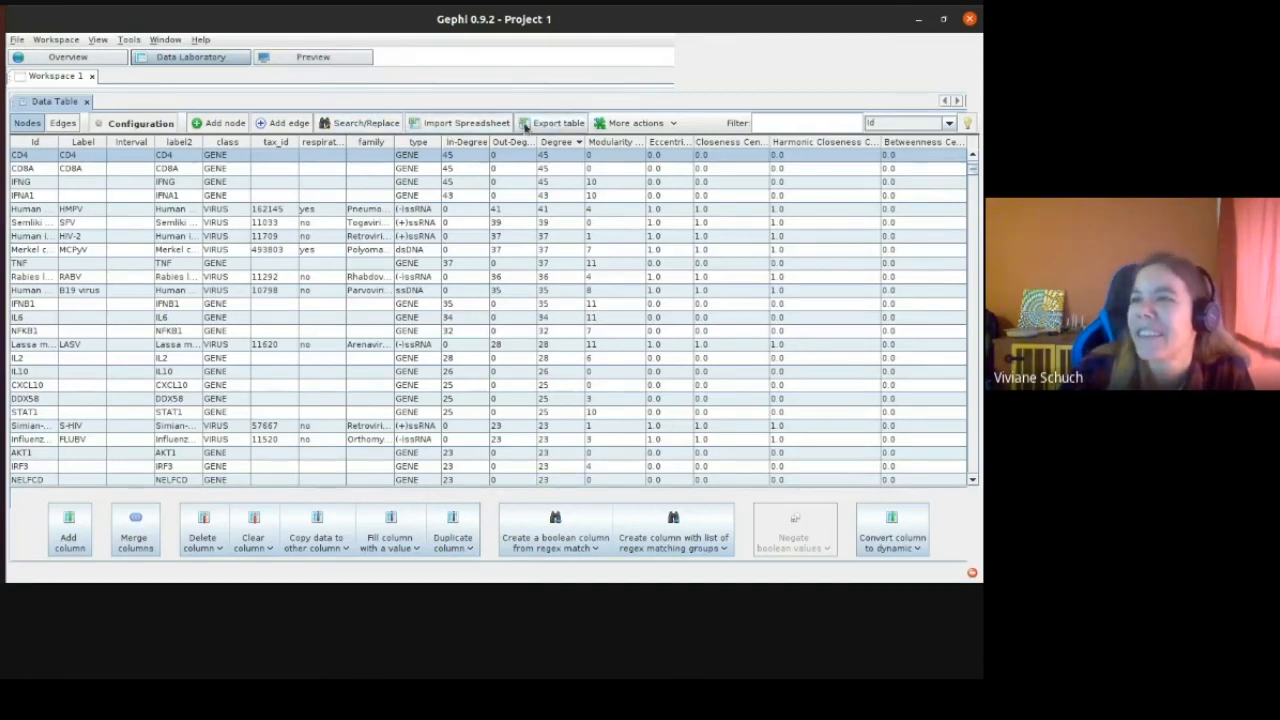
Return to the overview and review the project's export options: graph file, SVG/PDF/PNG file and Sigma.js template.
{"action": "left_click", "coordinate": [66, 60]}
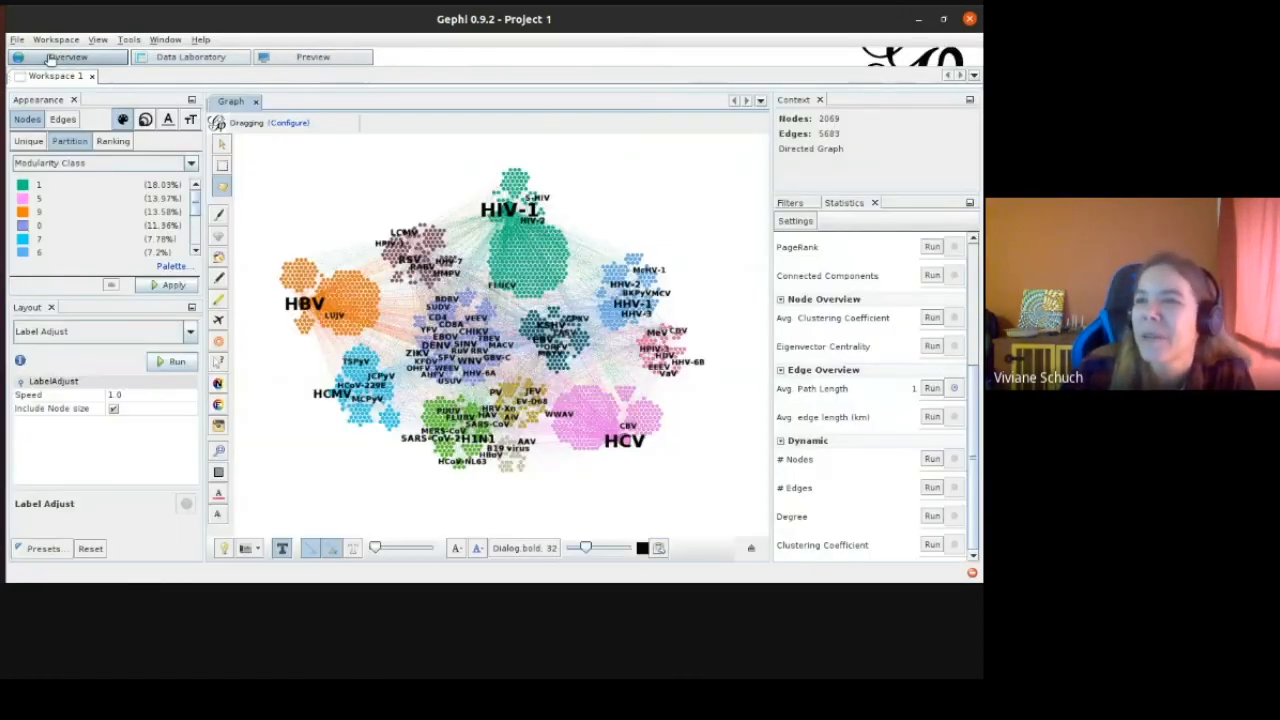
{"action": "left_click", "coordinate": [17, 39]}
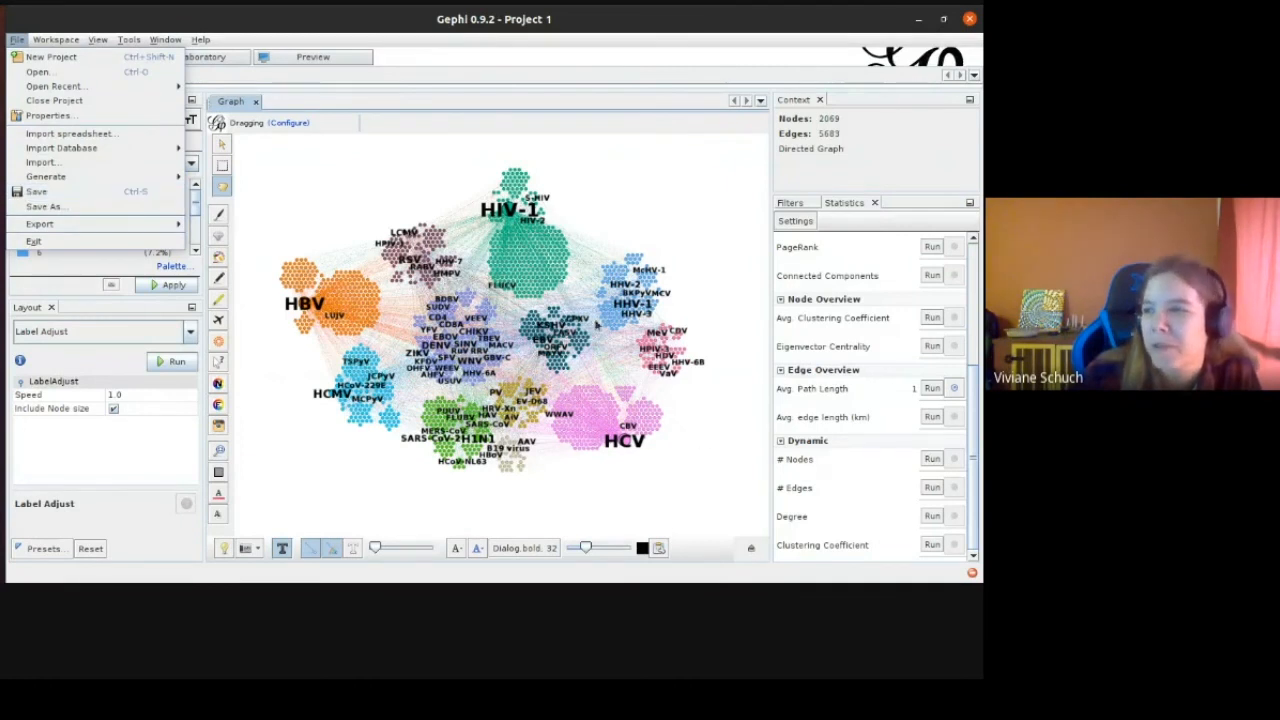
{"action": "left_click", "coordinate": [17, 39]}
{"action": "left_click", "coordinate": [17, 39]}
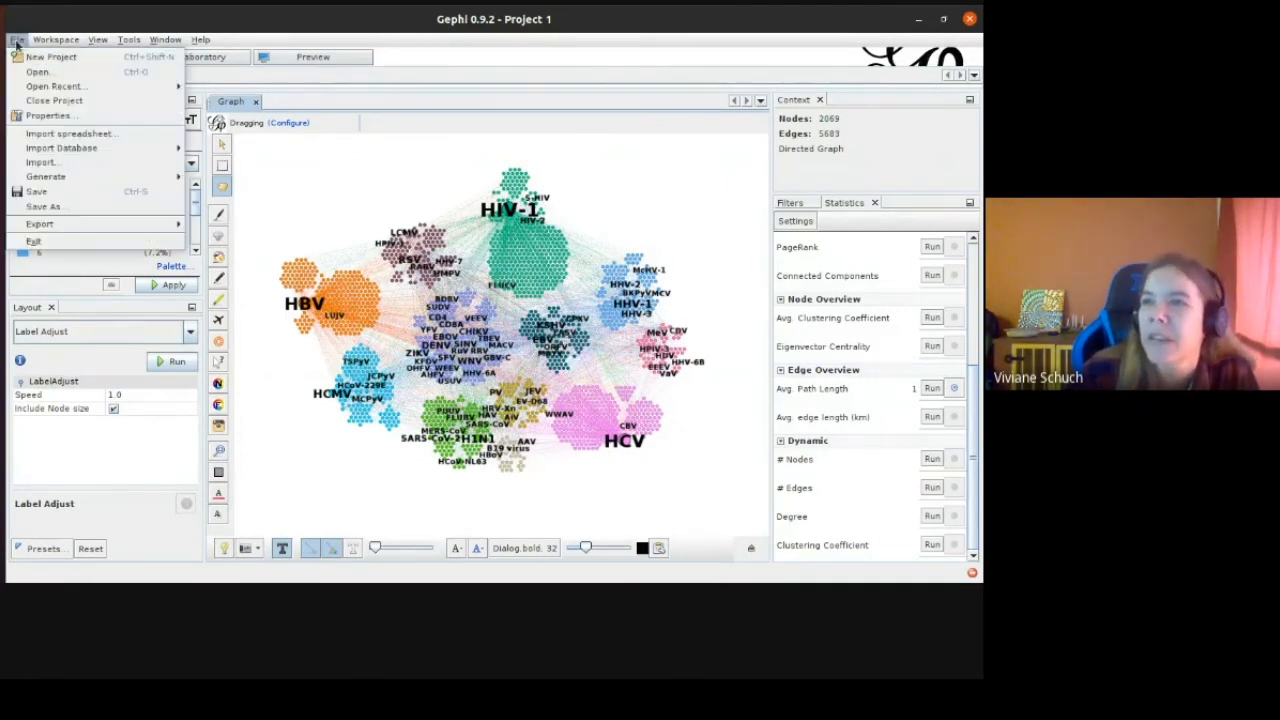
{"action": "mouse_move", "coordinate": [49, 229]}
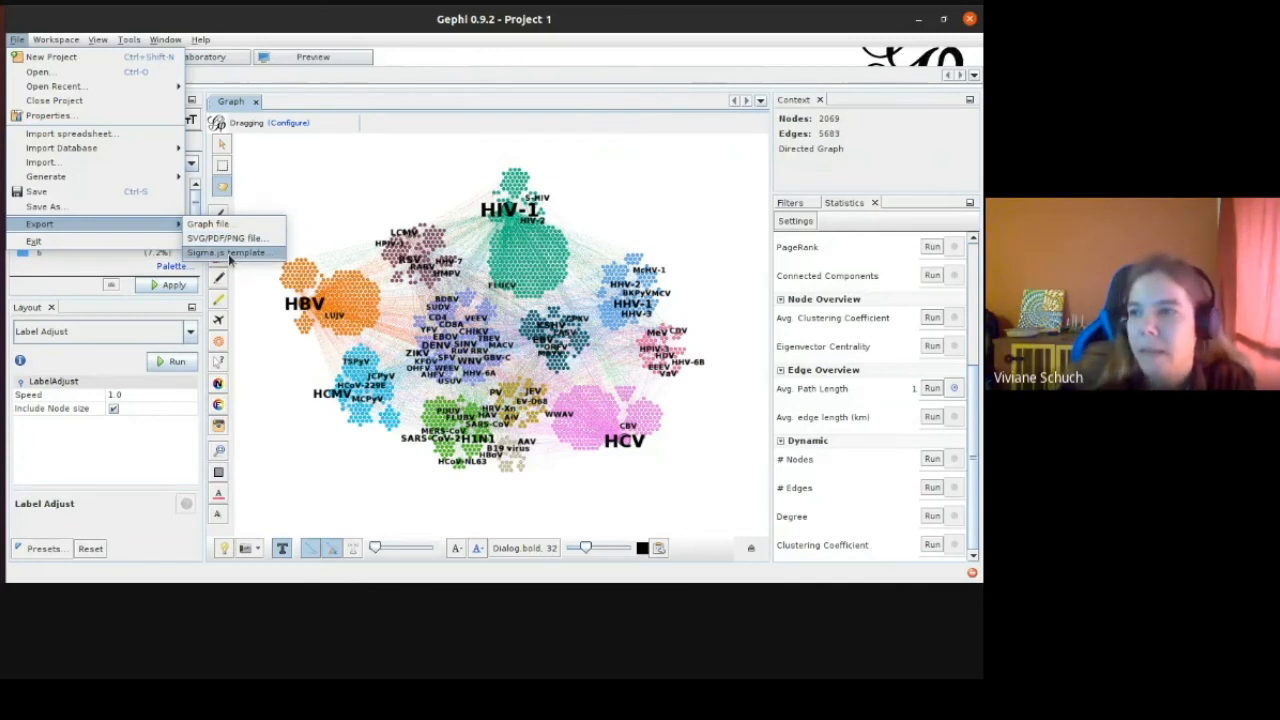
{"action": "left_click", "coordinate": [256, 276]}
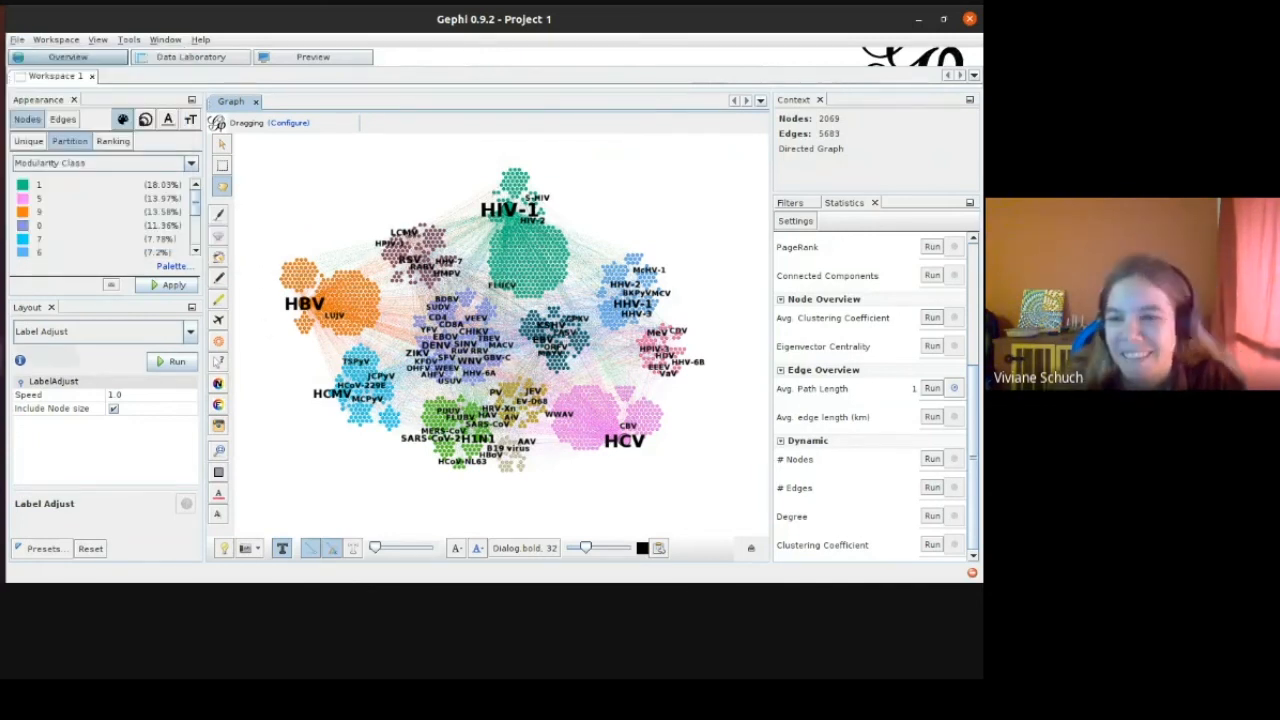